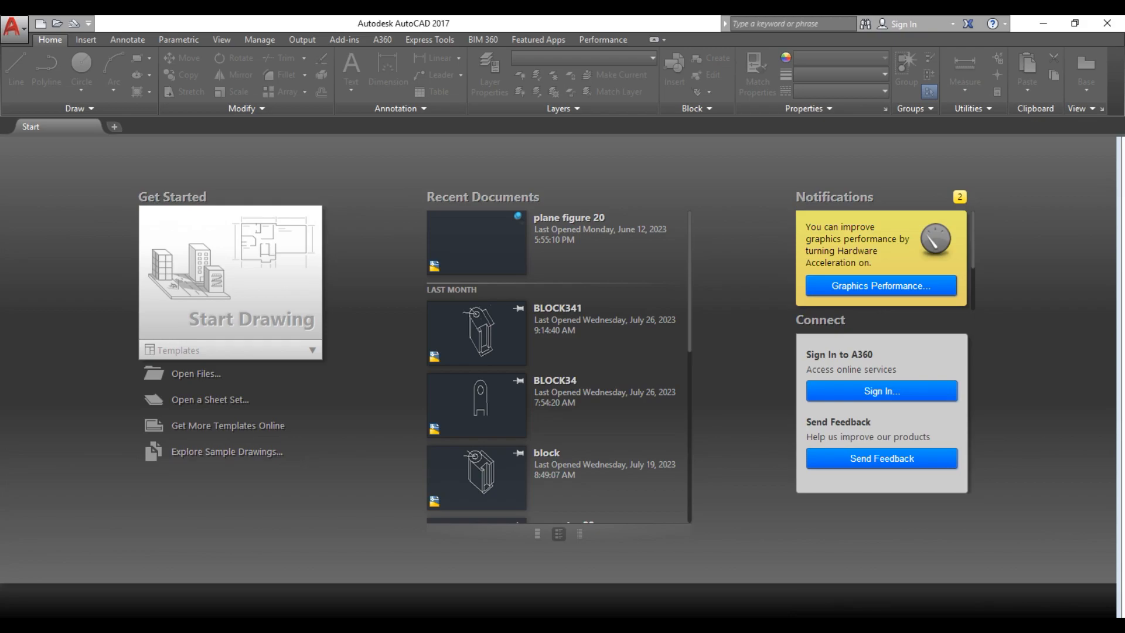
Switch to the 2018nov.pdf exam paper in Chrome and read Task 1's instructions and the isometric Figure 1
key("alt+Tab")
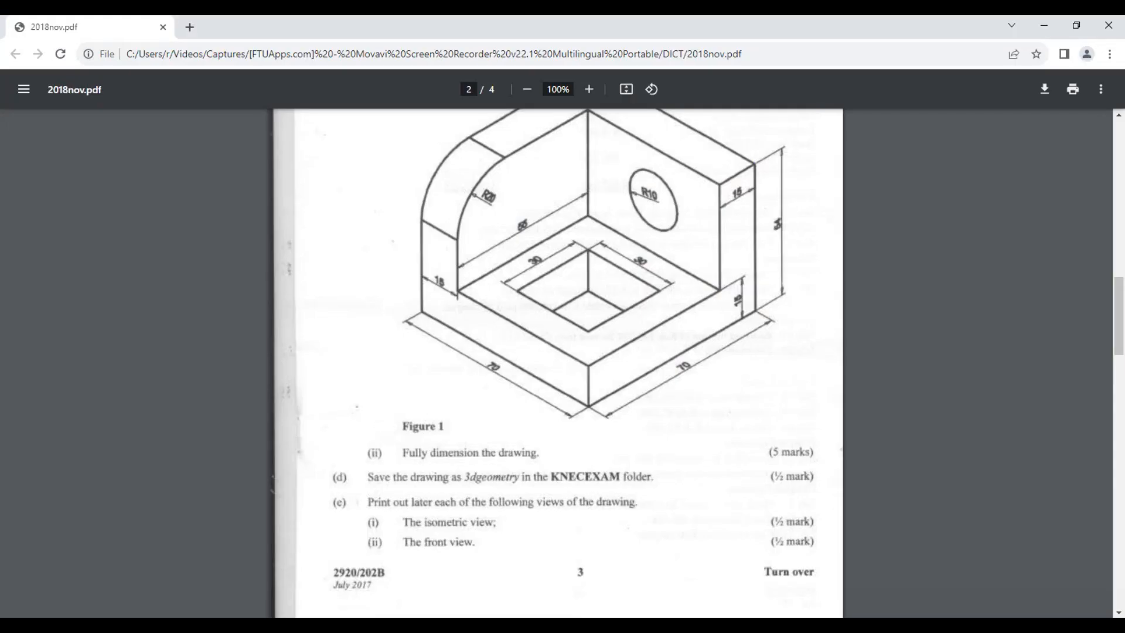
scroll(690, 407, "up", 3)
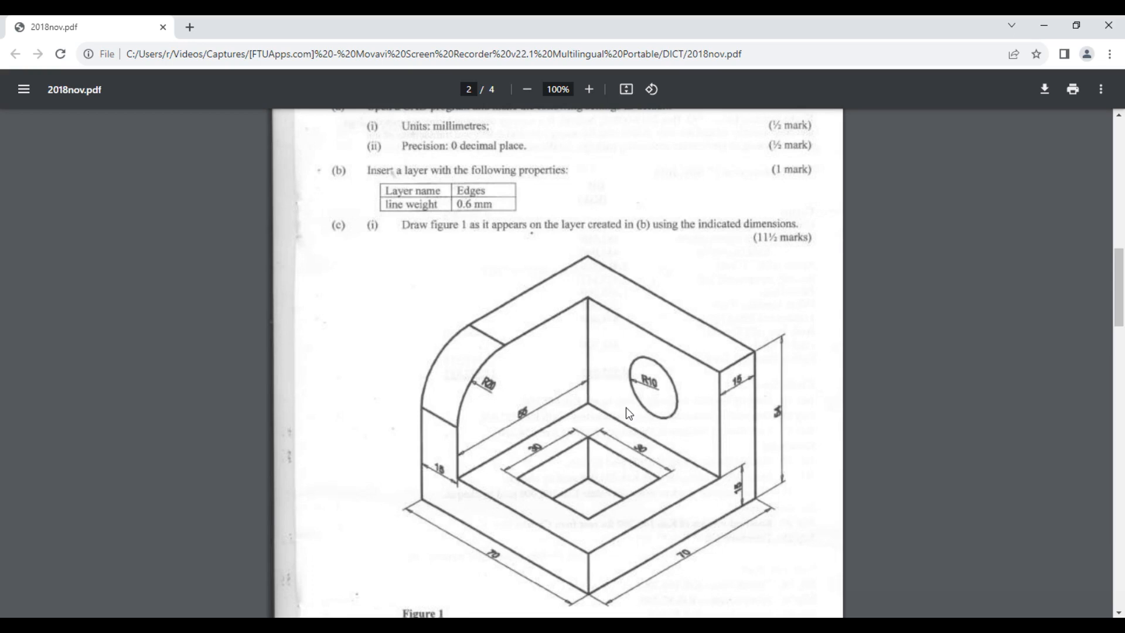
scroll(626, 407, "up", 15)
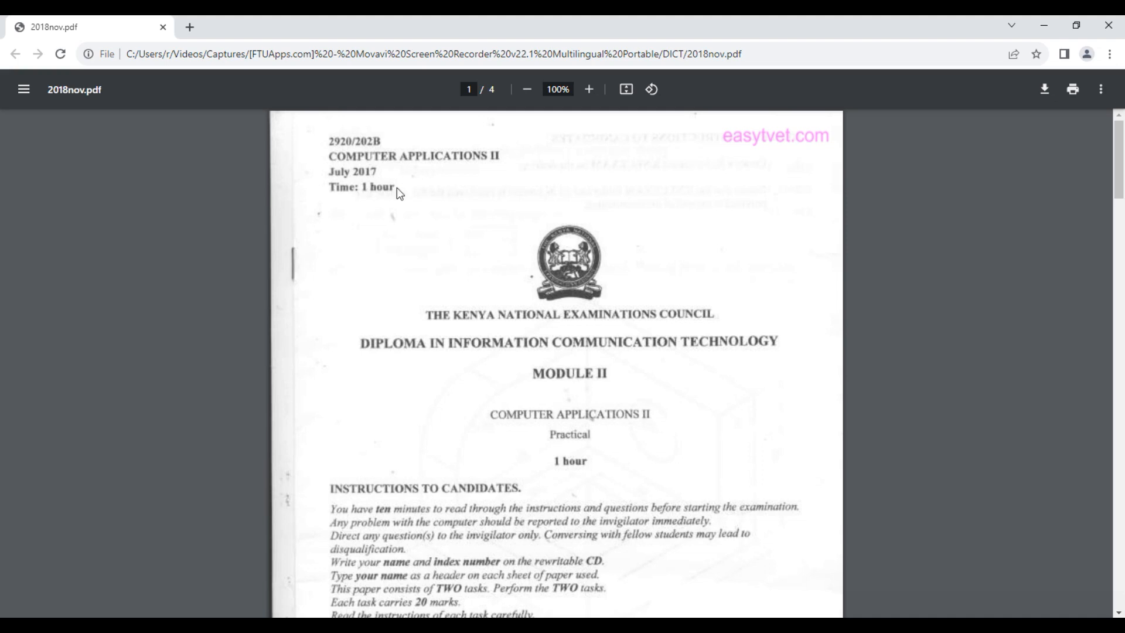
scroll(389, 419, "down", 10)
scroll(507, 442, "down", 8)
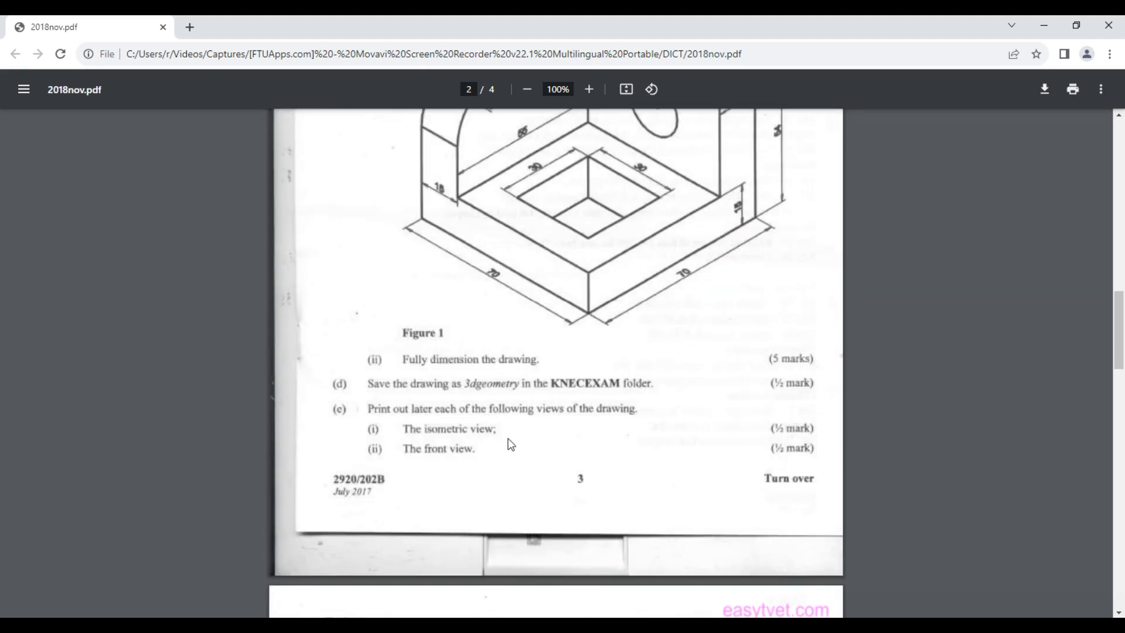
scroll(510, 442, "up", 3)
scroll(498, 436, "up", 4)
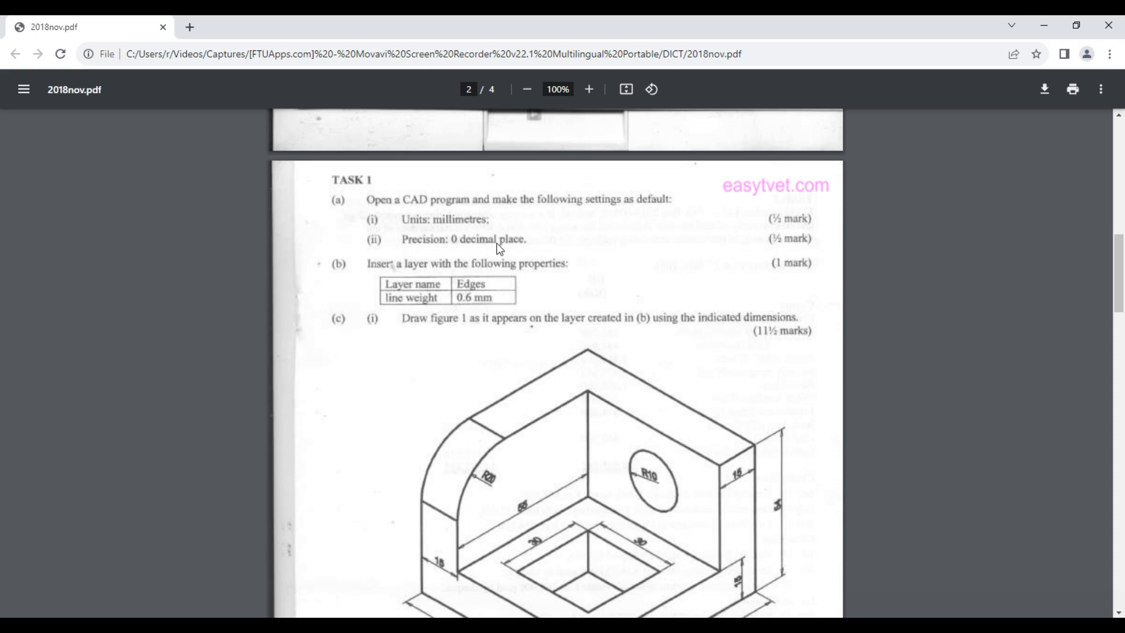
Switch to AutoCAD and set the drawing's insertion units to Millimeters with a length precision of 0
mouse_move(500, 625)
left_click(496, 586)
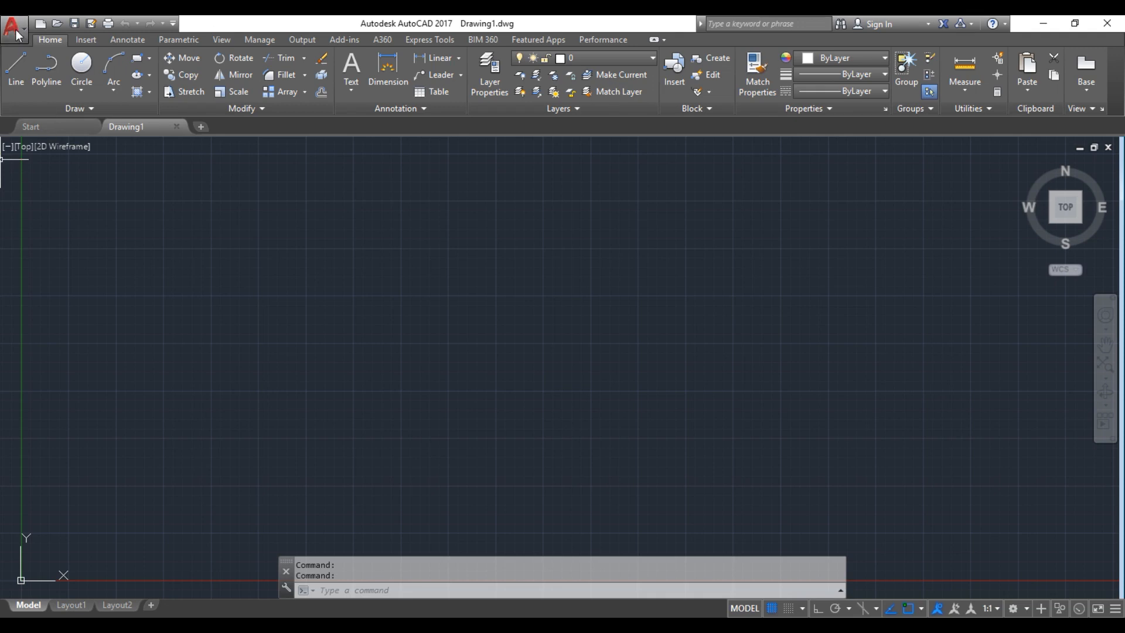
left_click(16, 32)
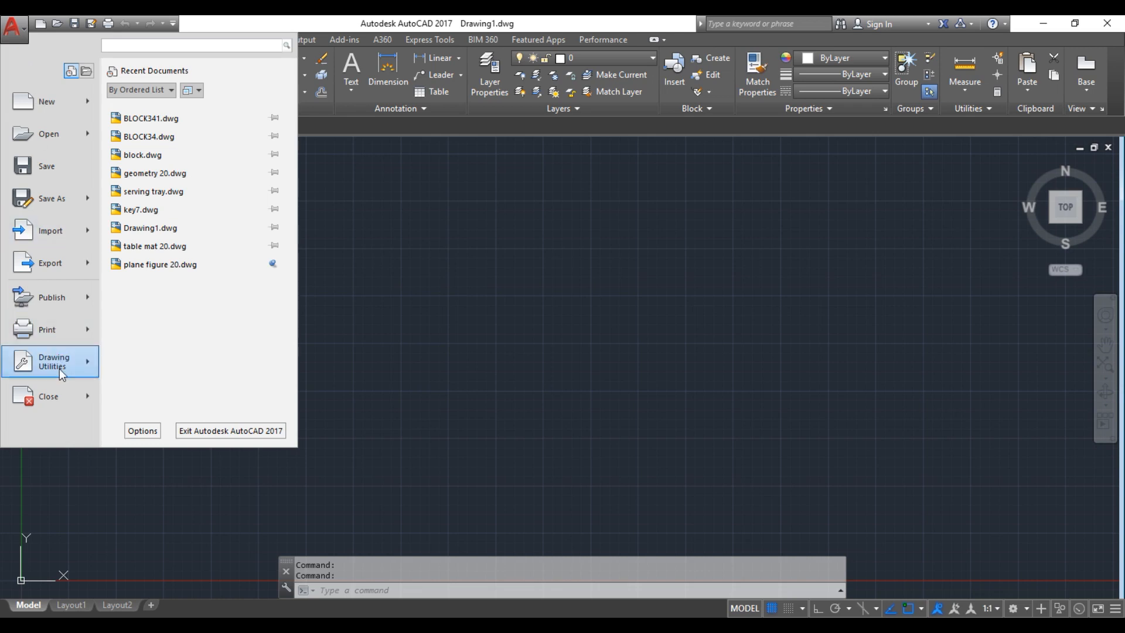
mouse_move(60, 374)
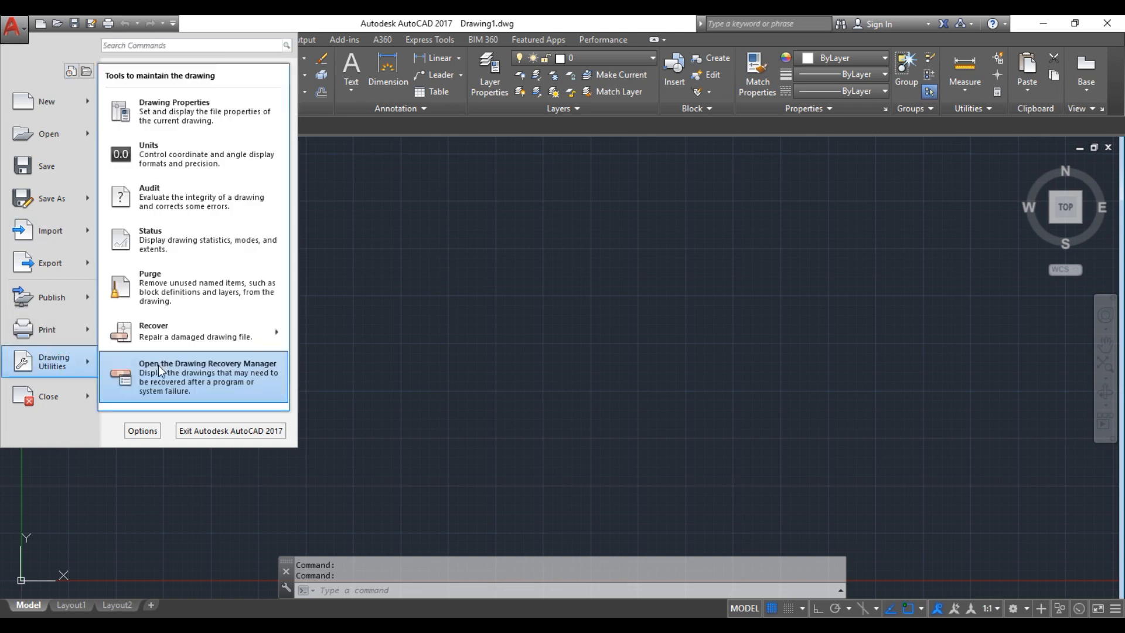
left_click(178, 158)
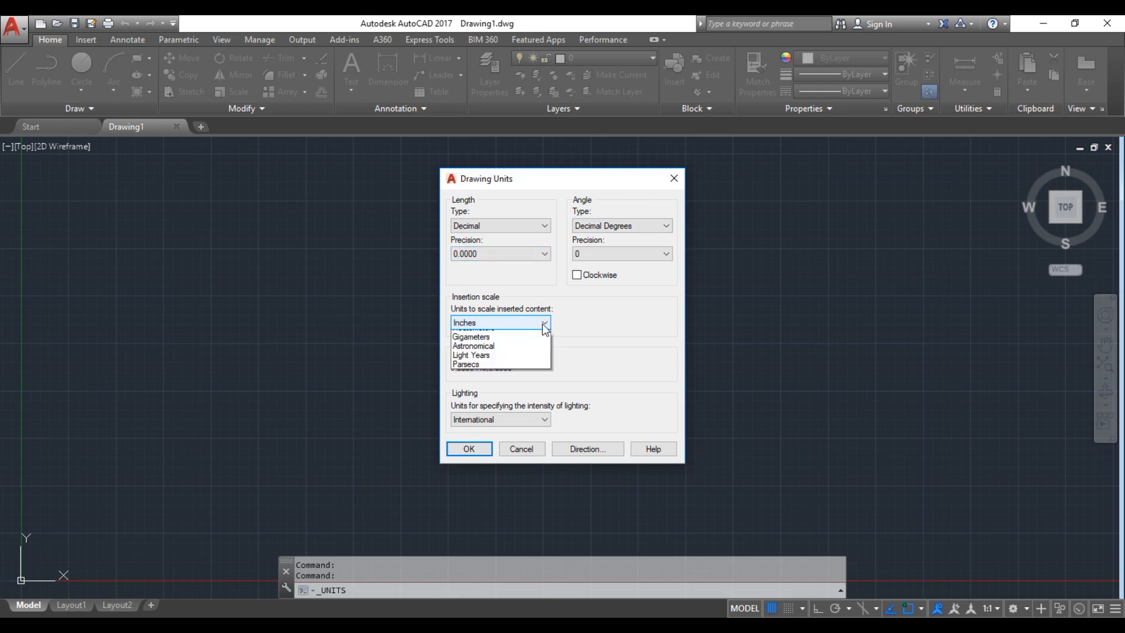
left_click(543, 324)
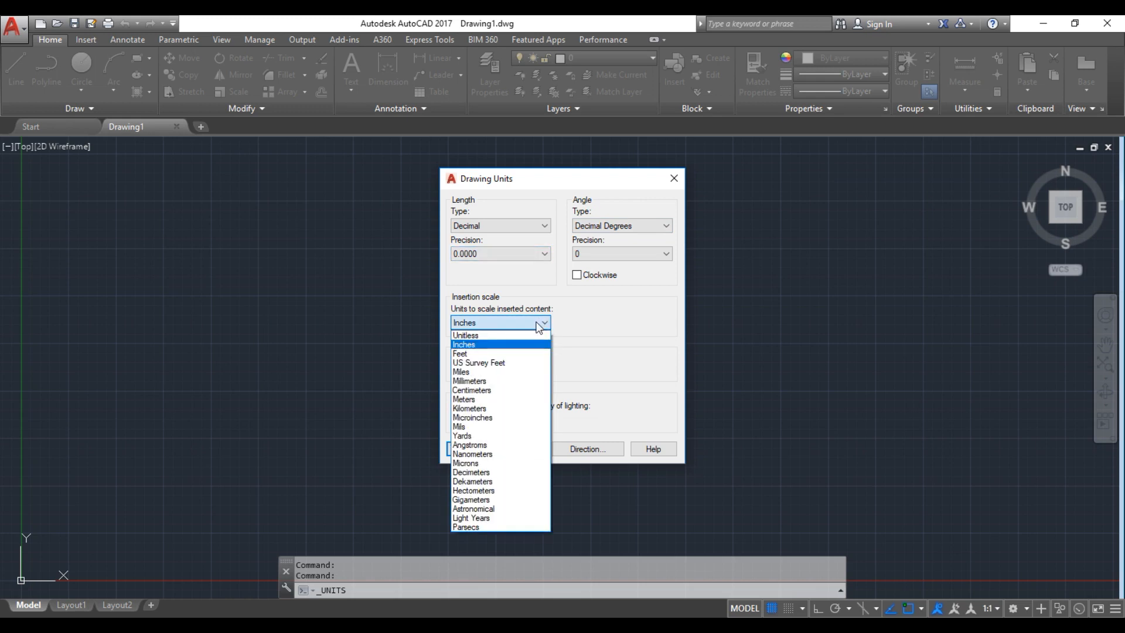
left_click(522, 380)
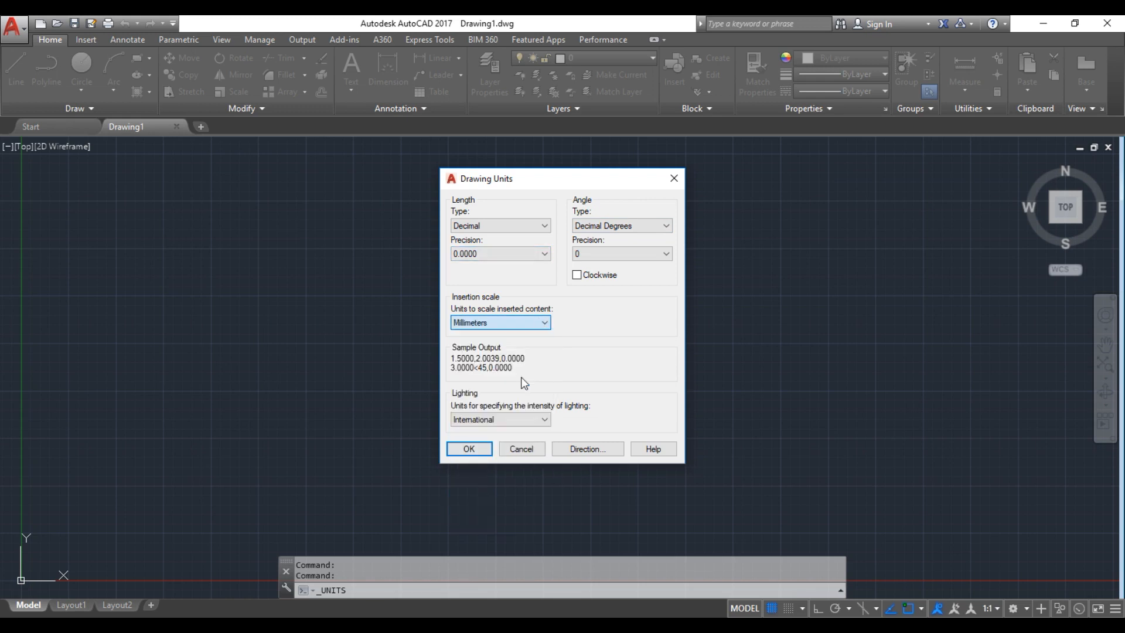
left_click(545, 253)
left_click(527, 269)
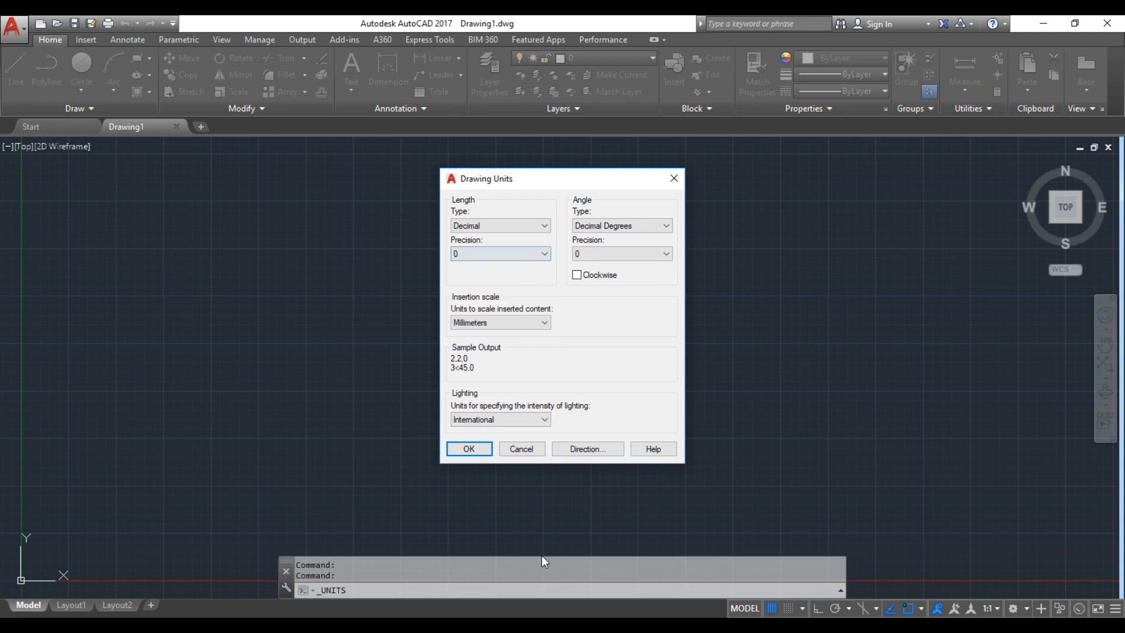
left_click(469, 449)
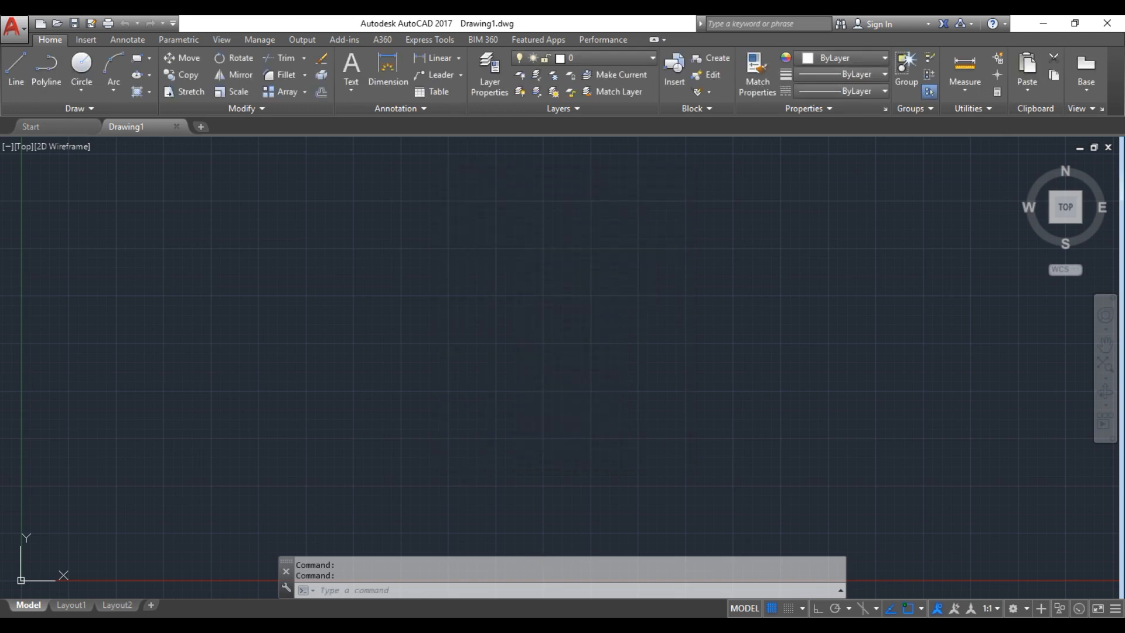
Check the layer requirements in the exam PDF in Chrome and create a new layer named Edge in AutoCAD
key("alt+Tab")
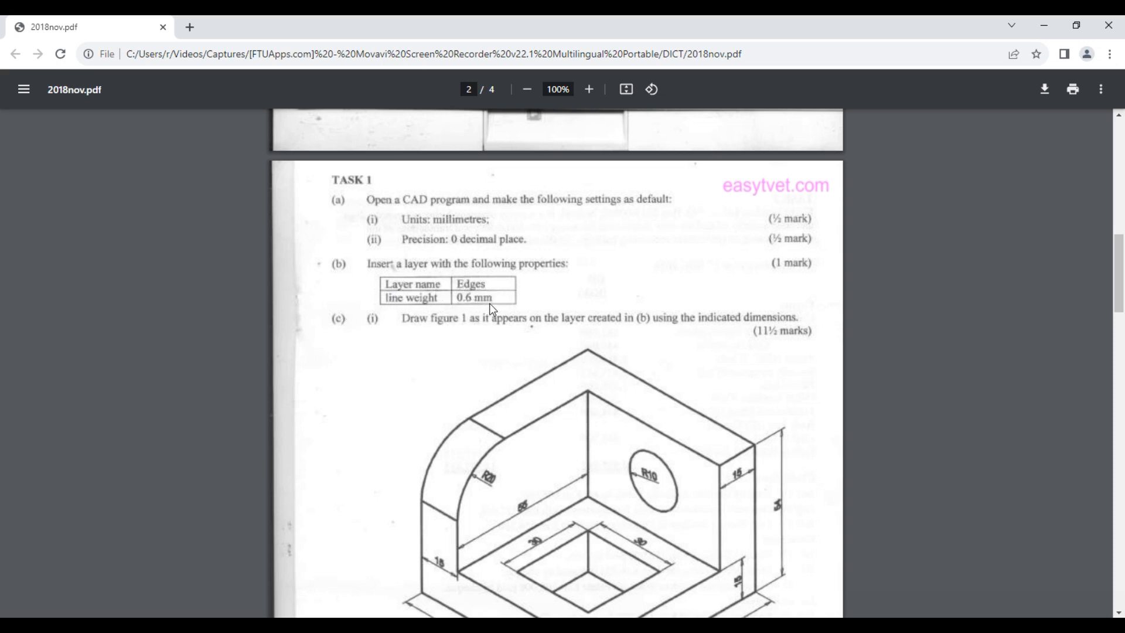
left_click(504, 627)
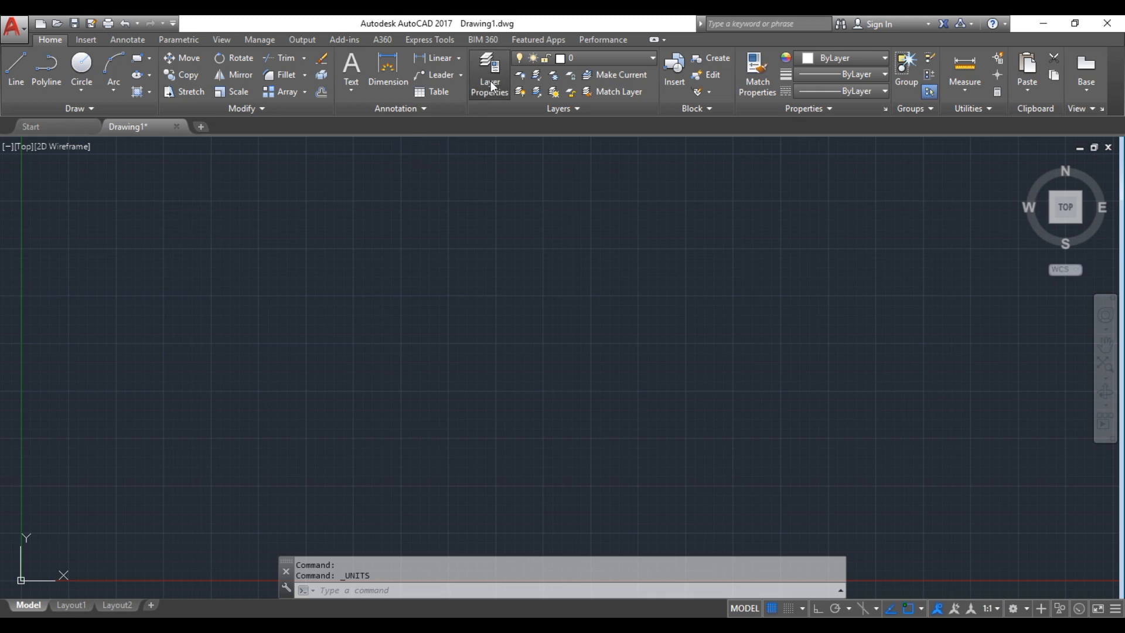
left_click(476, 93)
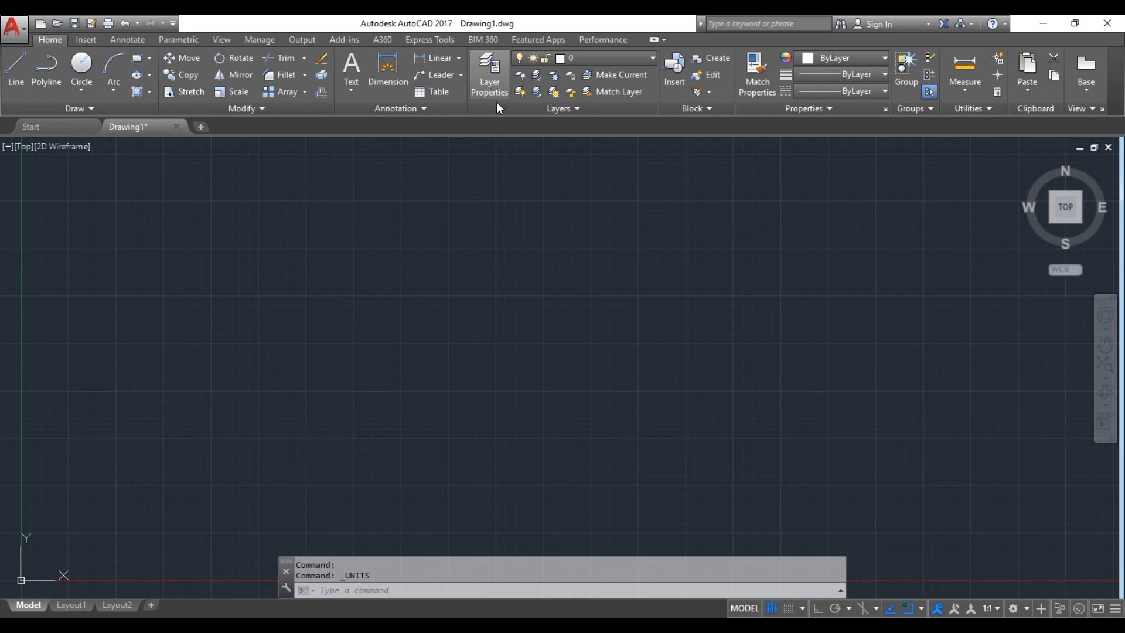
left_click(494, 72)
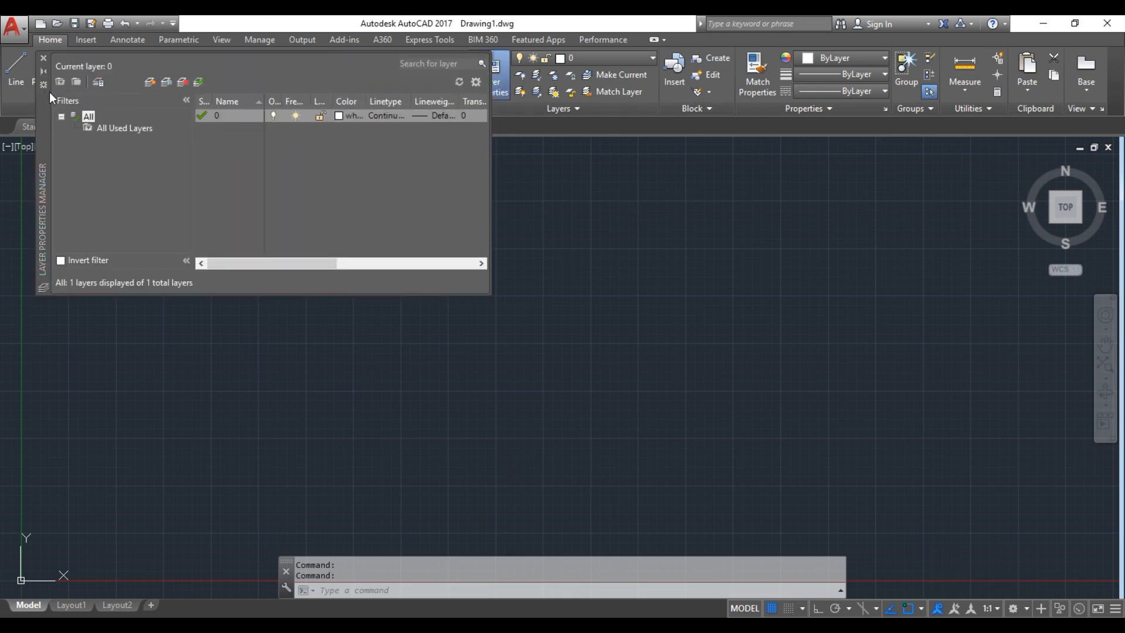
left_click(152, 84)
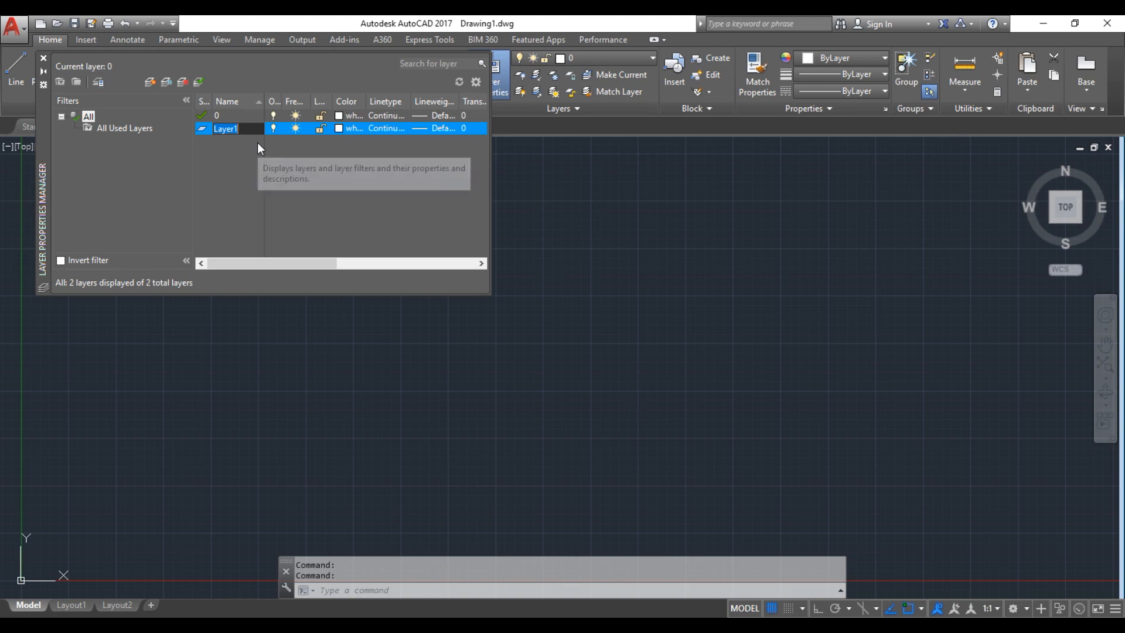
type("E")
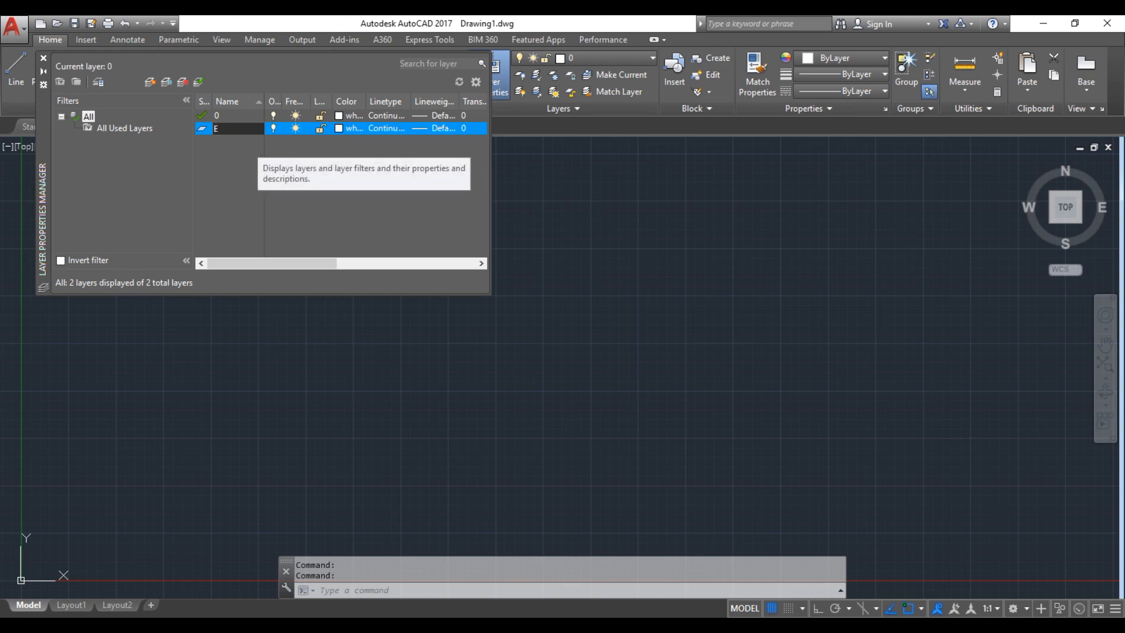
type("dge")
Set the Edge layer's lineweight to 0.60 mm and make it the current layer
left_click(437, 129)
left_click(438, 129)
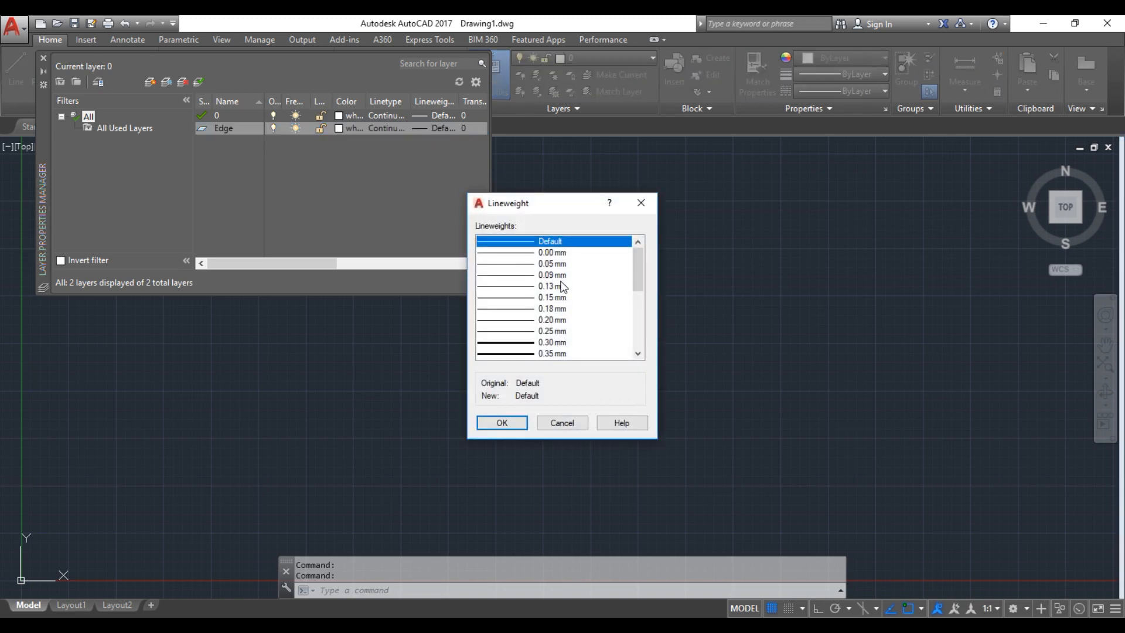
scroll(557, 331, "down", 3)
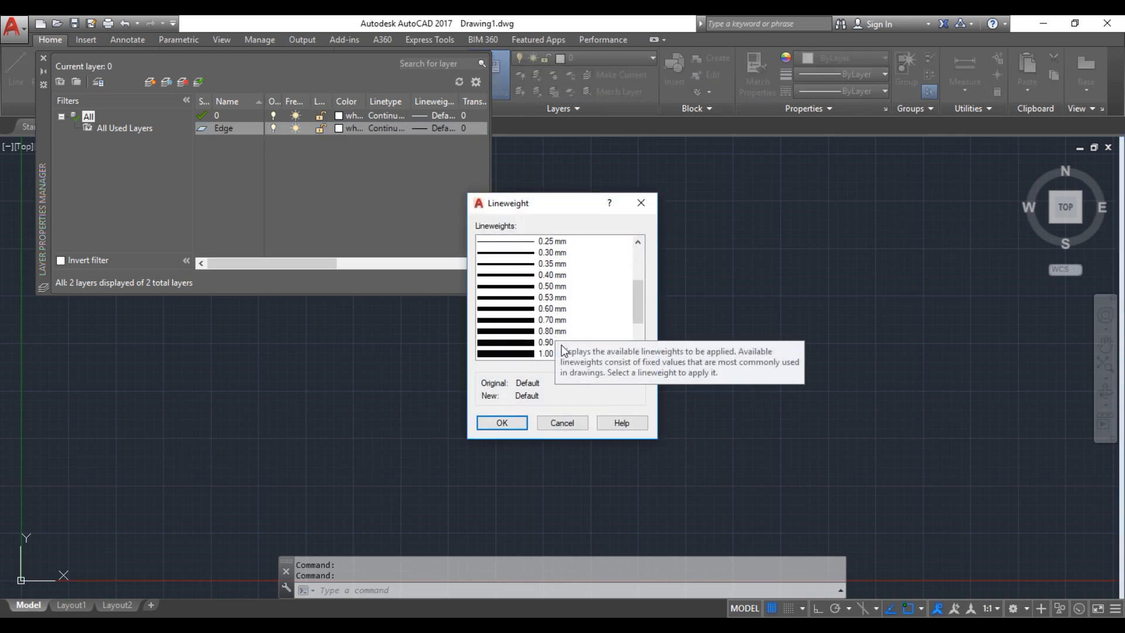
left_click(554, 309)
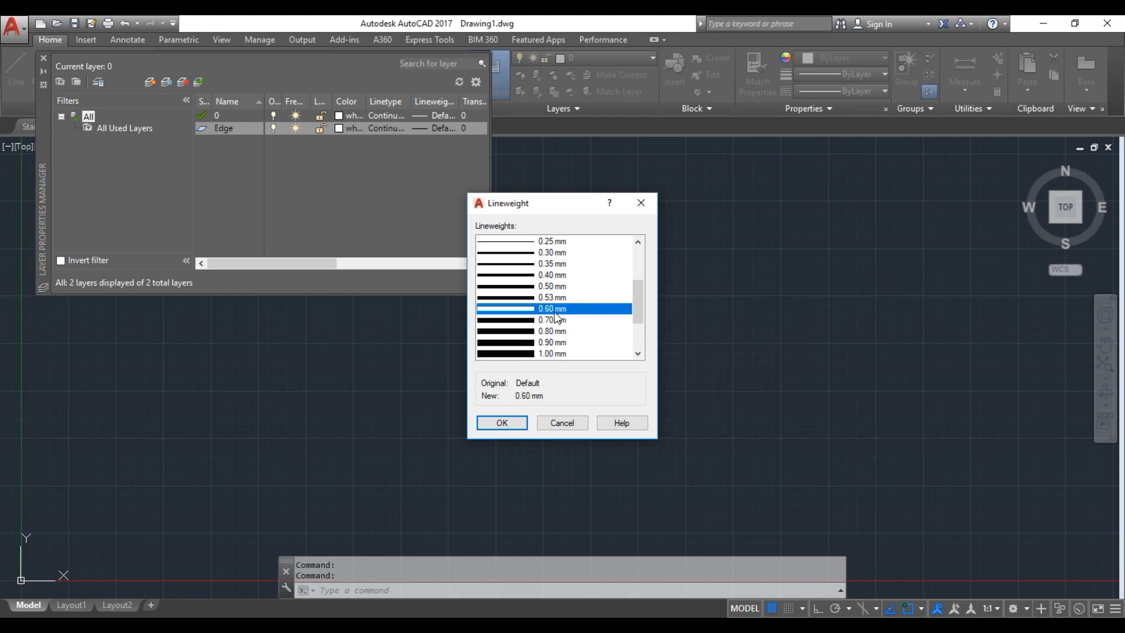
left_click(519, 426)
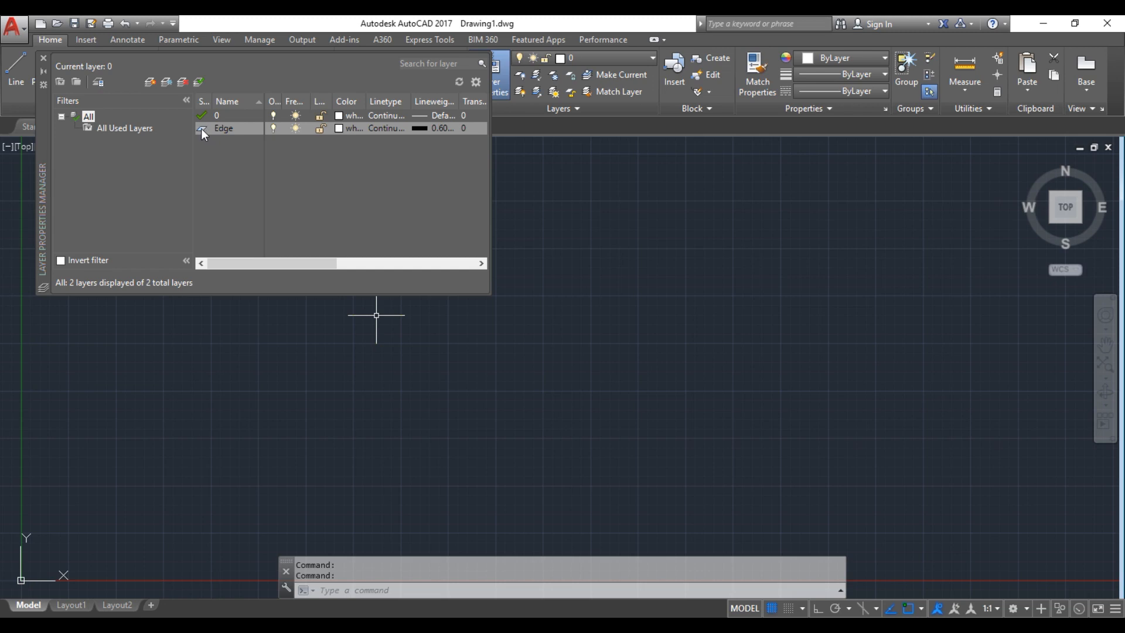
left_click(199, 82)
left_click(43, 58)
Examine Figure 1's shape and dimensions in the exam PDF in Chrome and return to AutoCAD
left_click(354, 624)
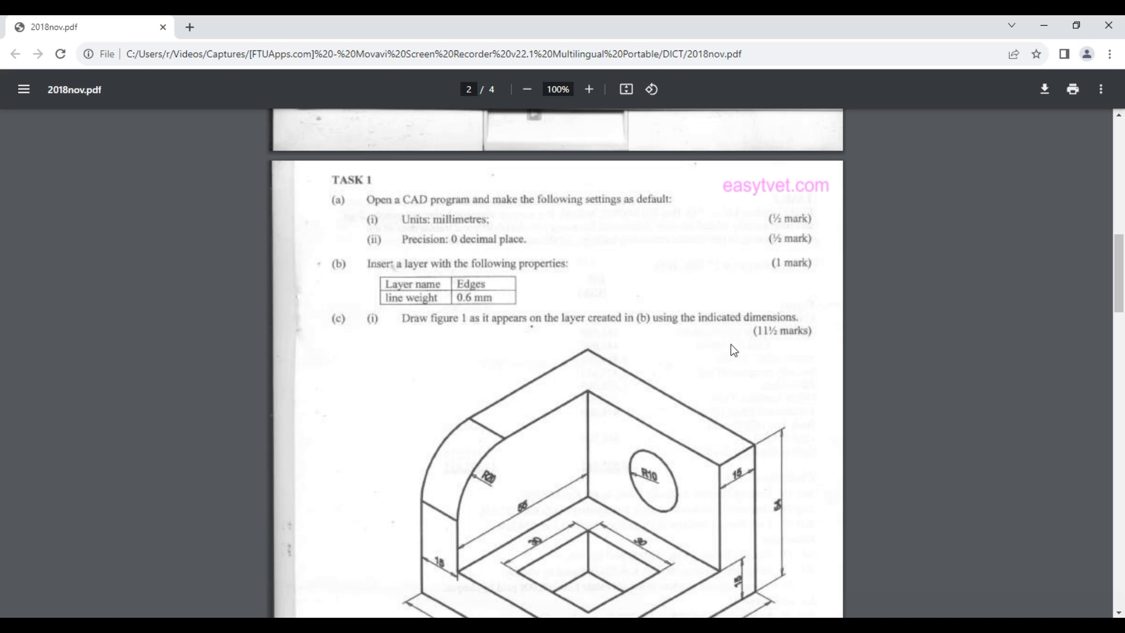
scroll(732, 346, "down", 3)
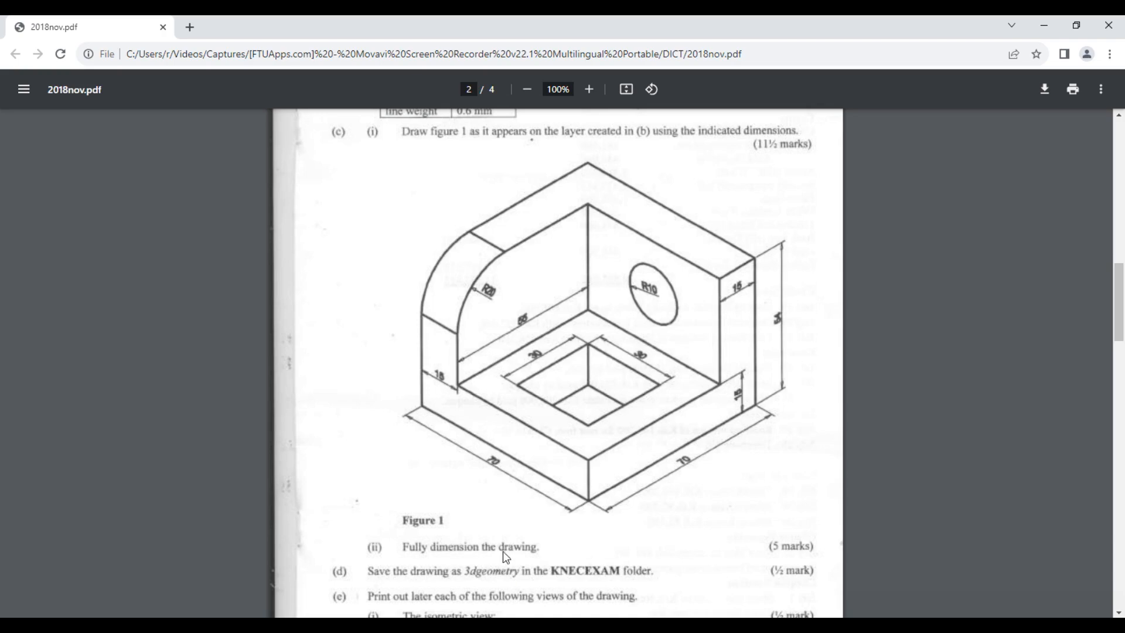
key("alt+Tab")
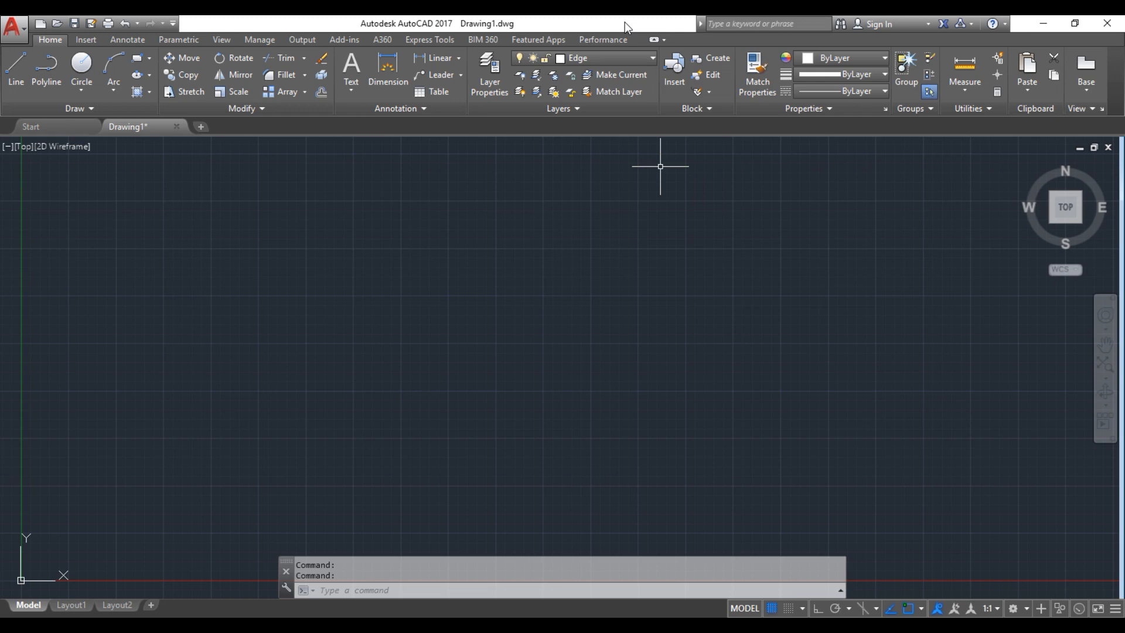
Change the drafting snap type to Isometric snap and restore the window to full size
left_click_drag(625, 22, 450, 30)
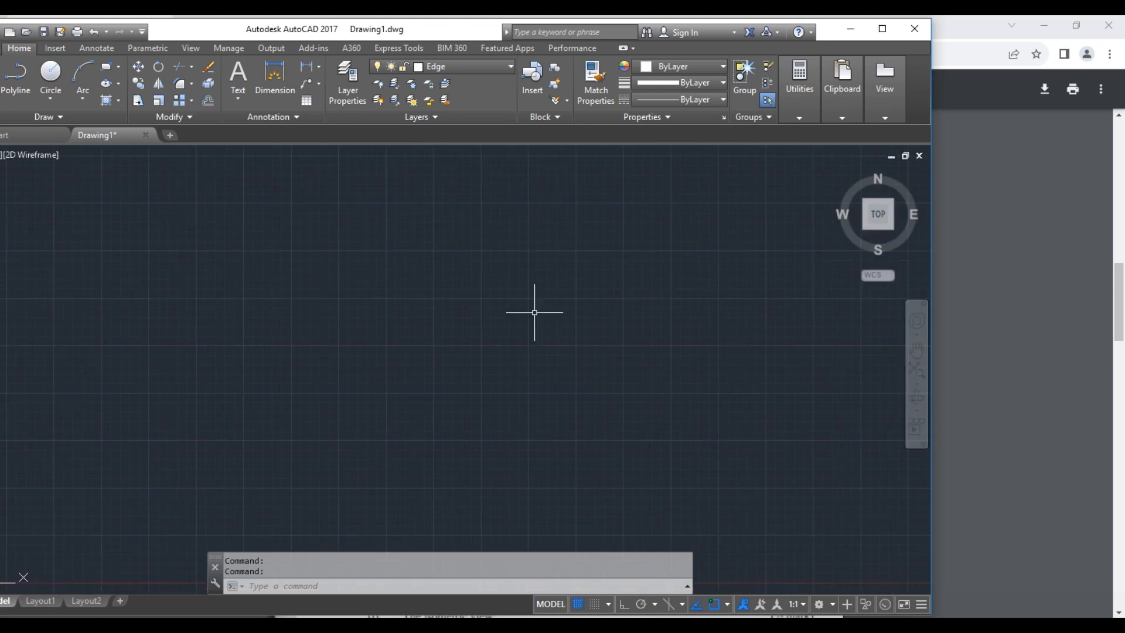
left_click(609, 603)
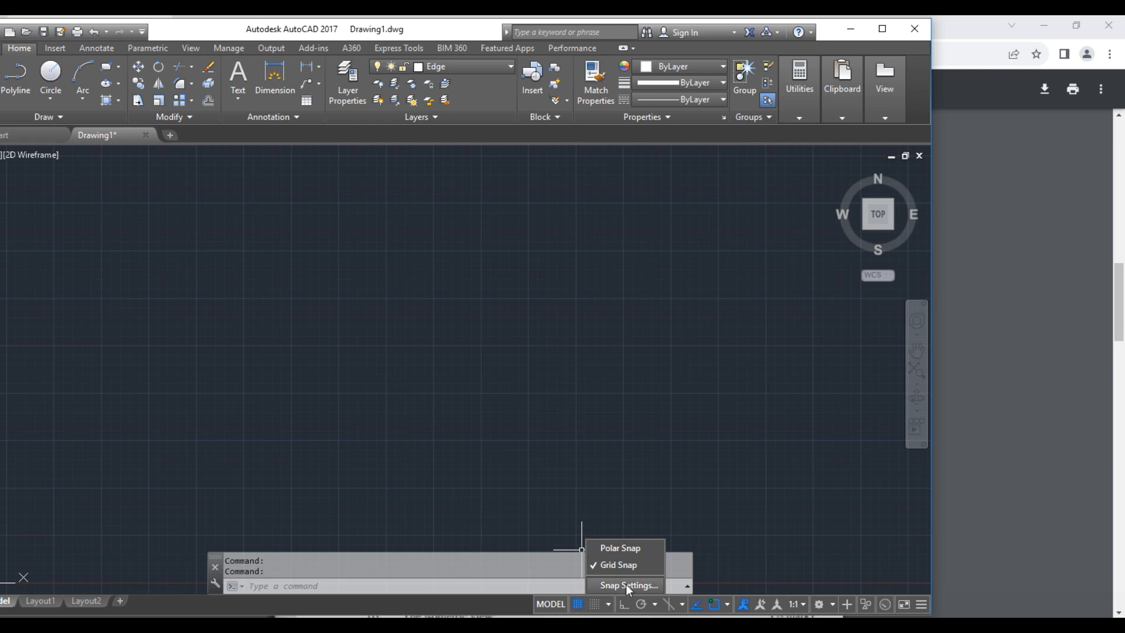
left_click(626, 585)
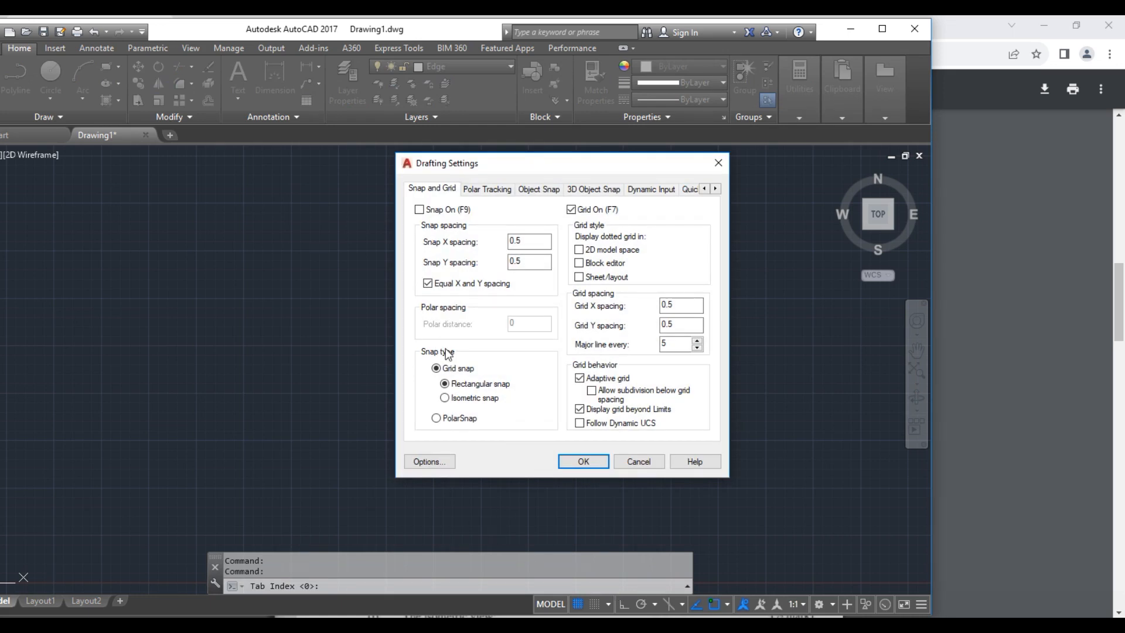
left_click(446, 399)
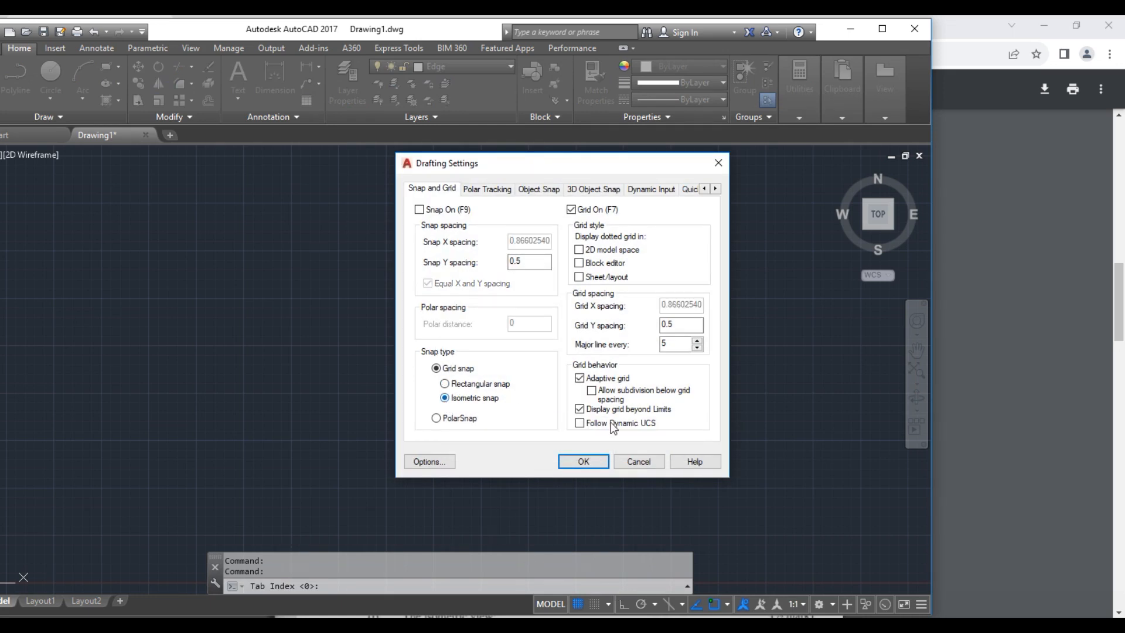
left_click(583, 464)
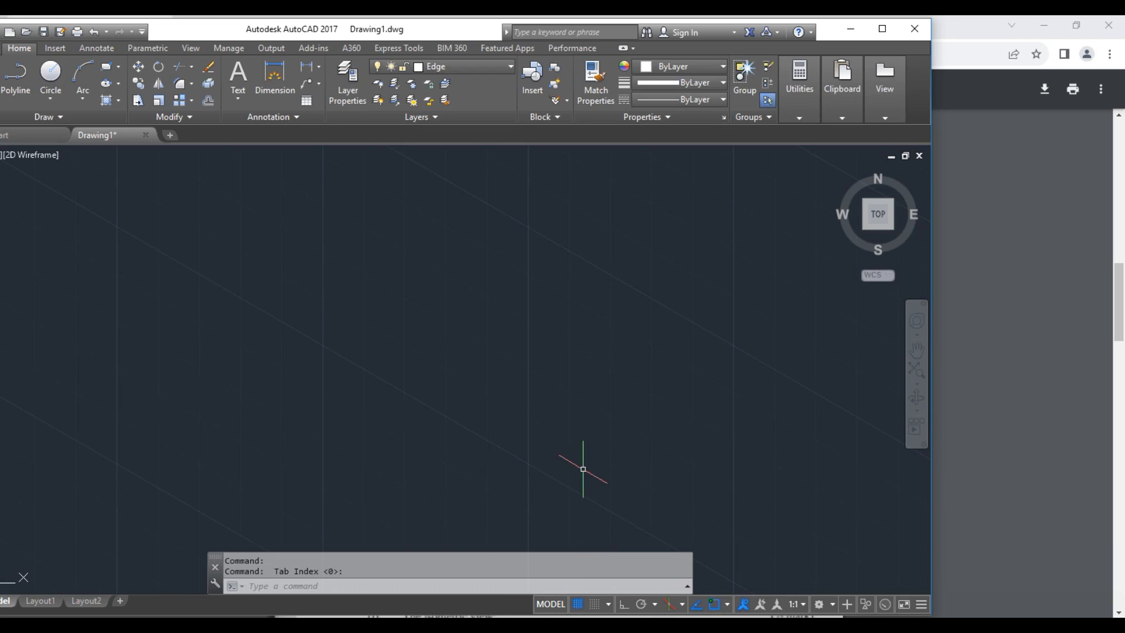
left_click(883, 29)
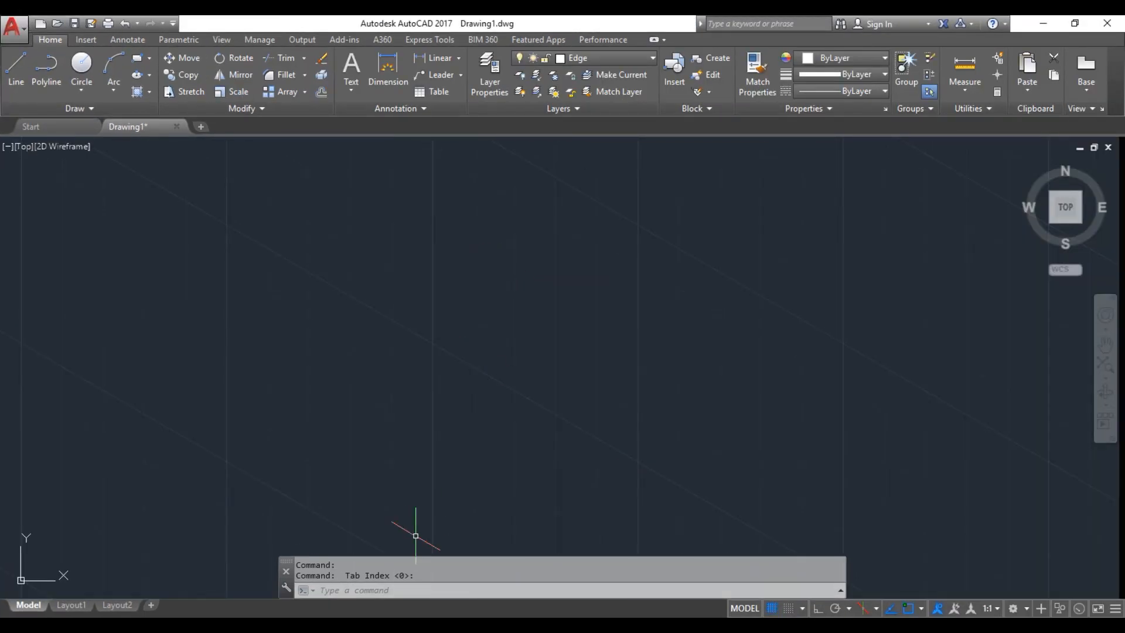
Check Figure 1 in the exam PDF in Chrome, return to AutoCAD and draw a 70-unit line sloping down to the right at 30°
scroll(597, 394, "down", 2)
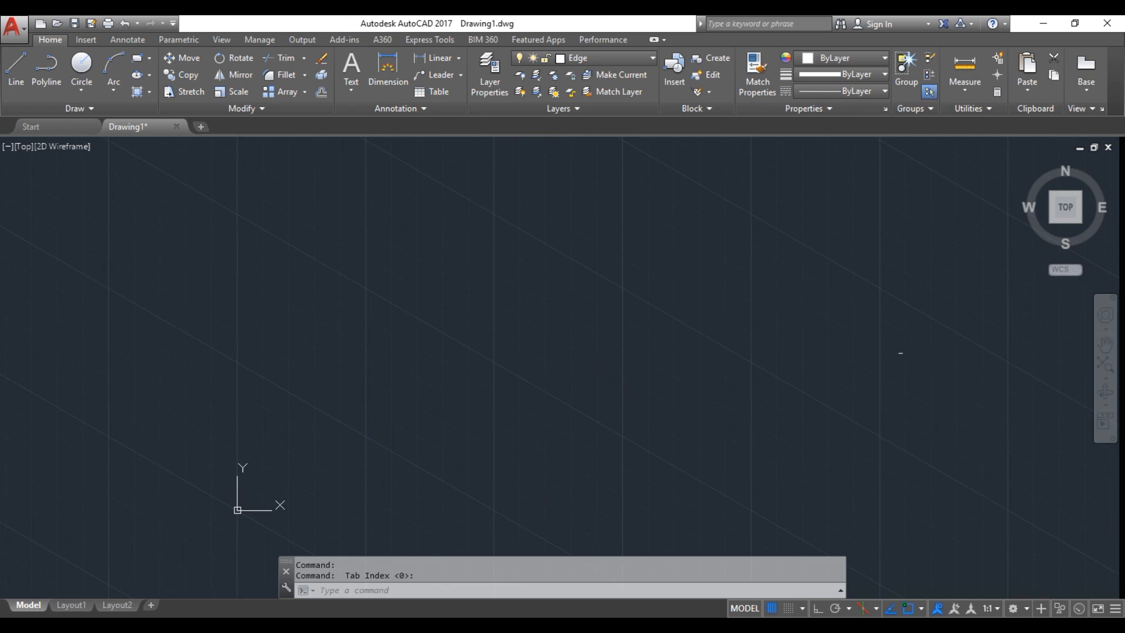
scroll(999, 361, "up", 2)
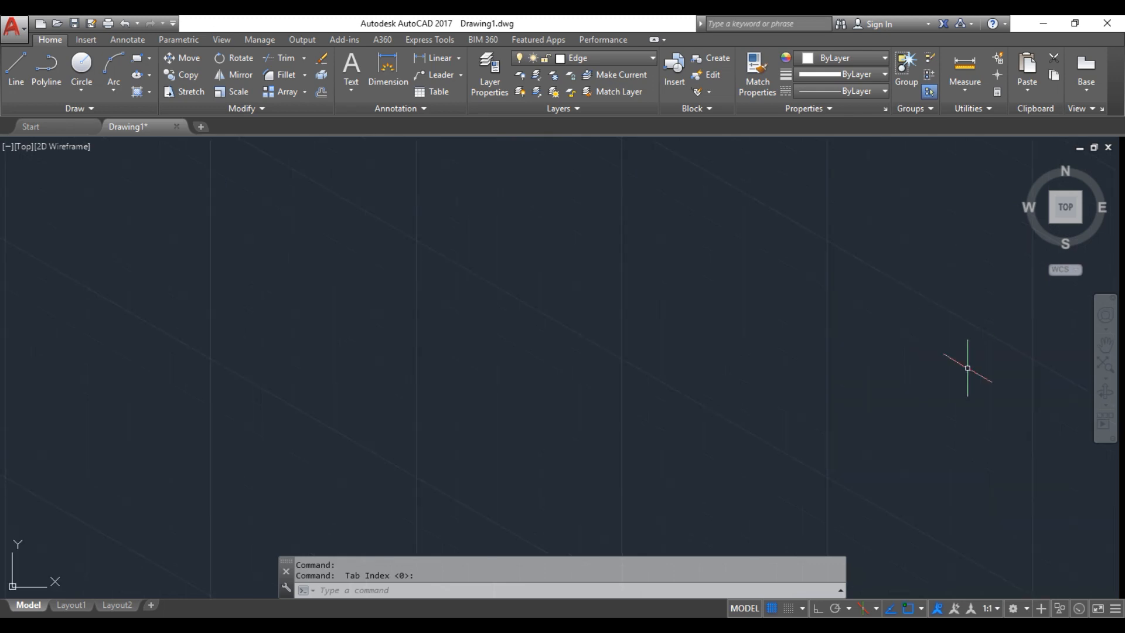
left_click(19, 76)
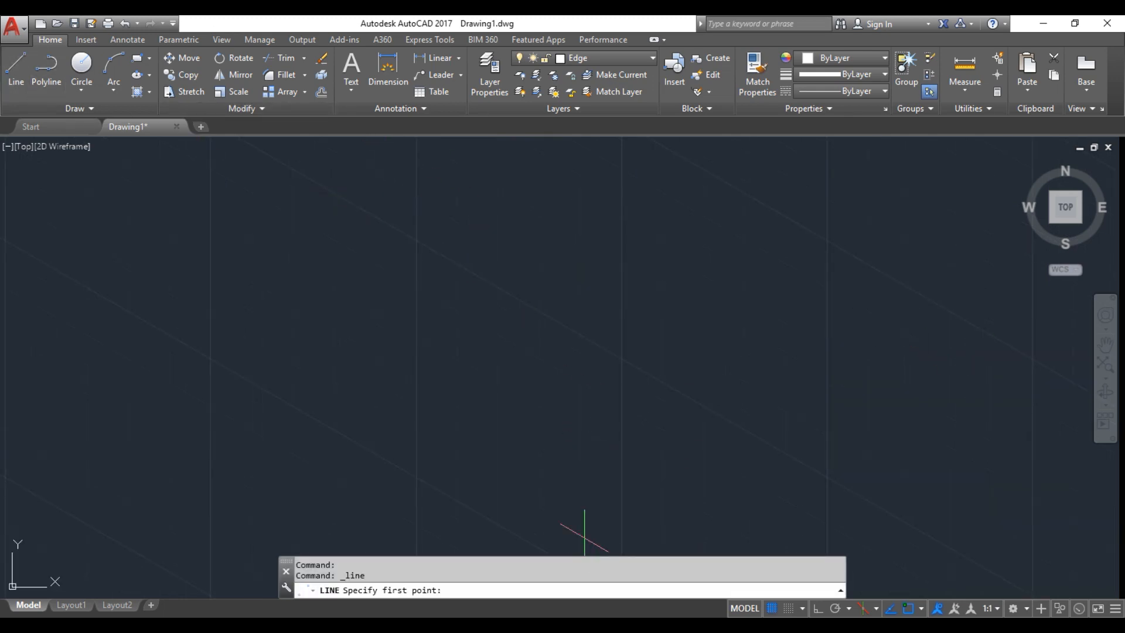
key("alt+Tab")
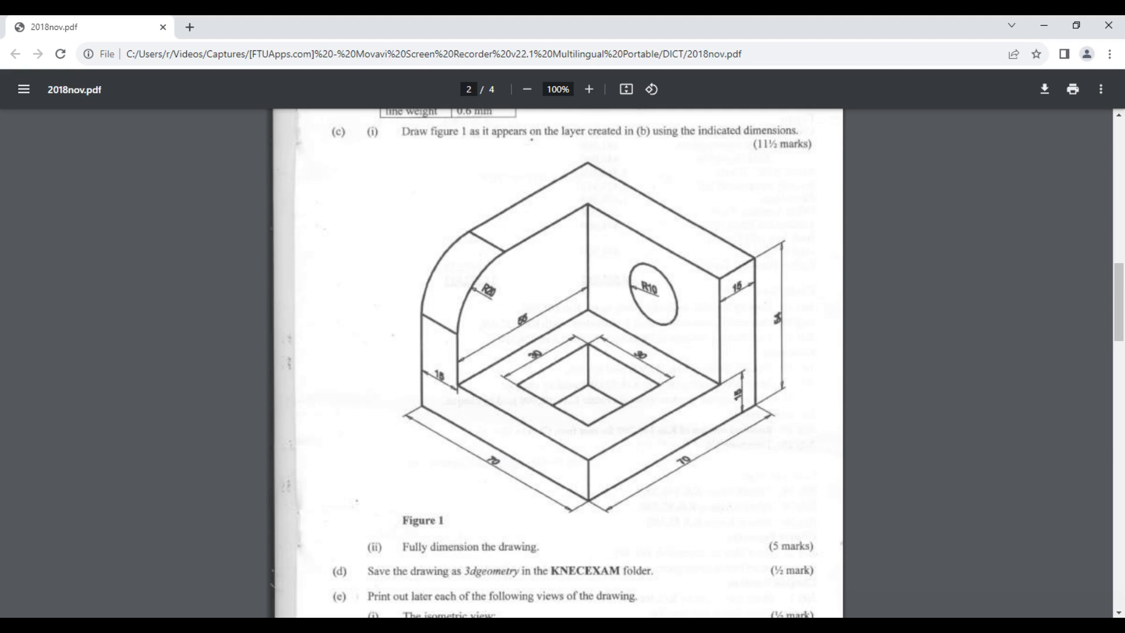
key("alt+Tab")
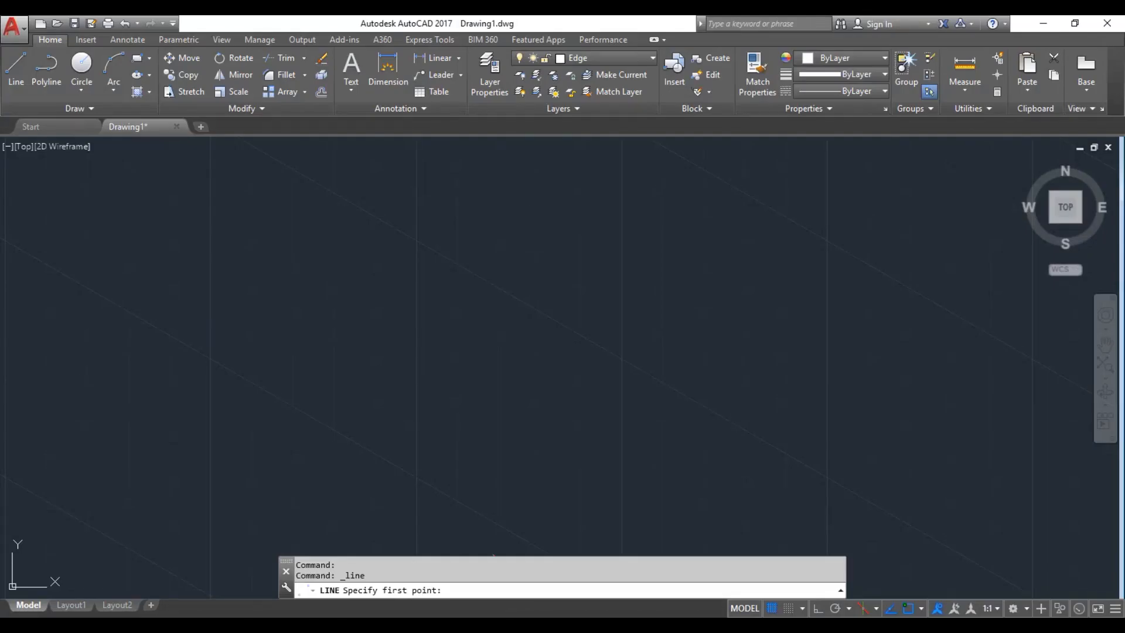
left_click(210, 359)
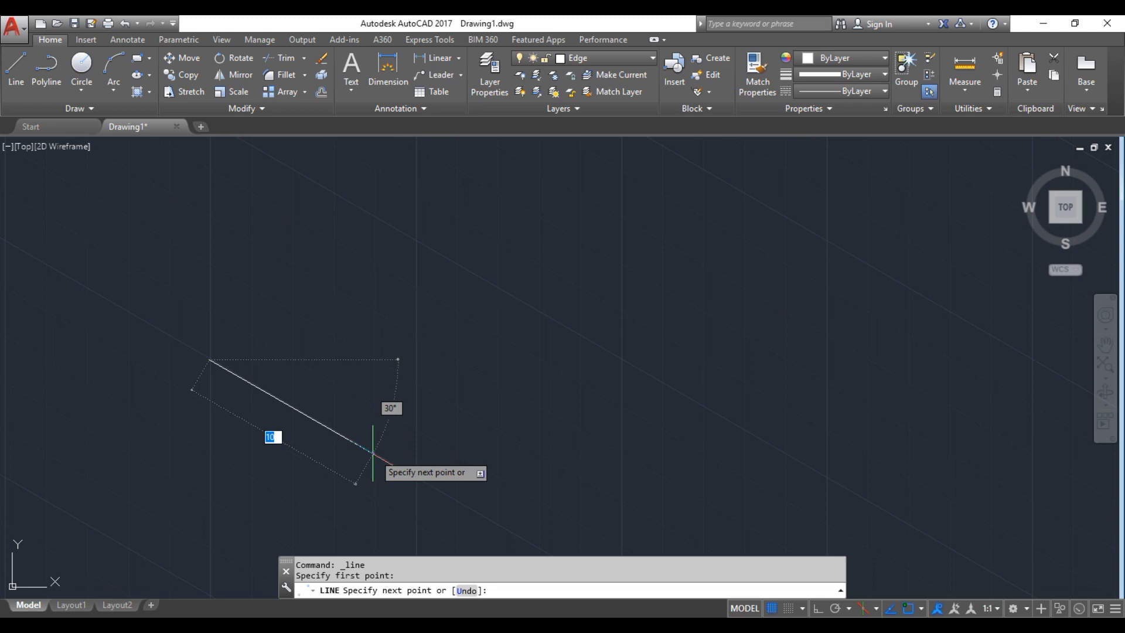
type("70")
key("Return")
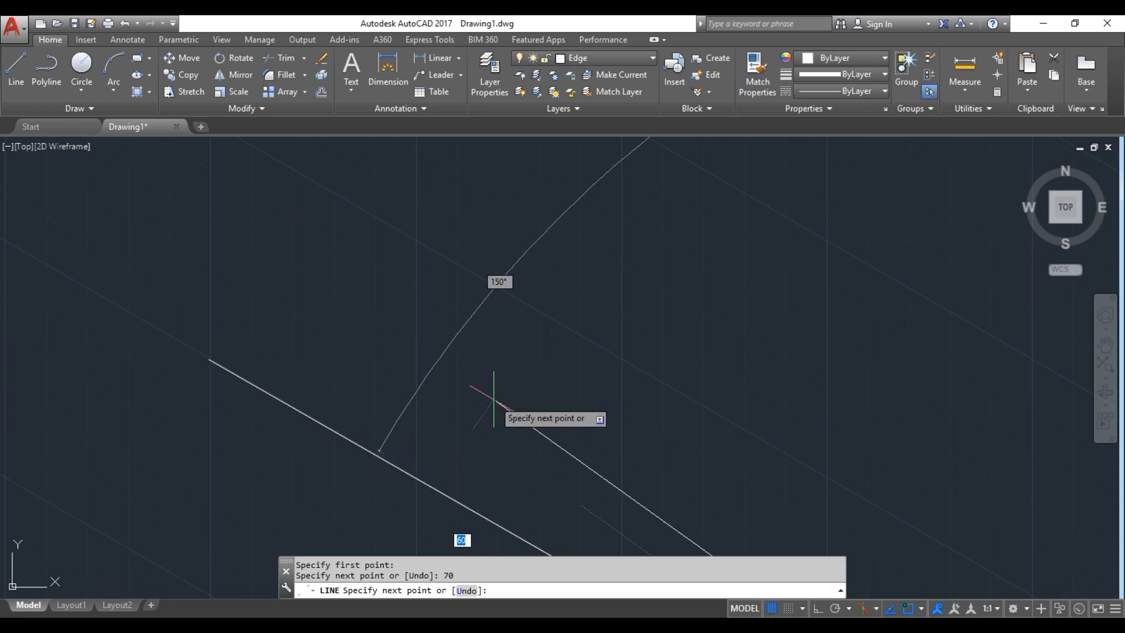
scroll(742, 356, "down", 1)
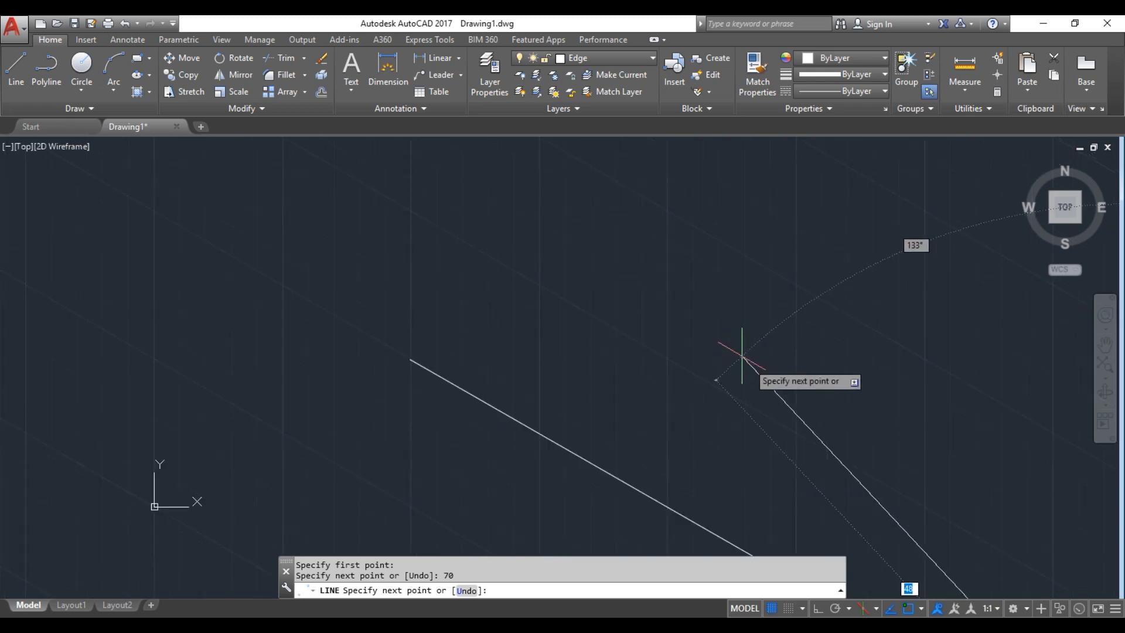
scroll(809, 391, "down", 1)
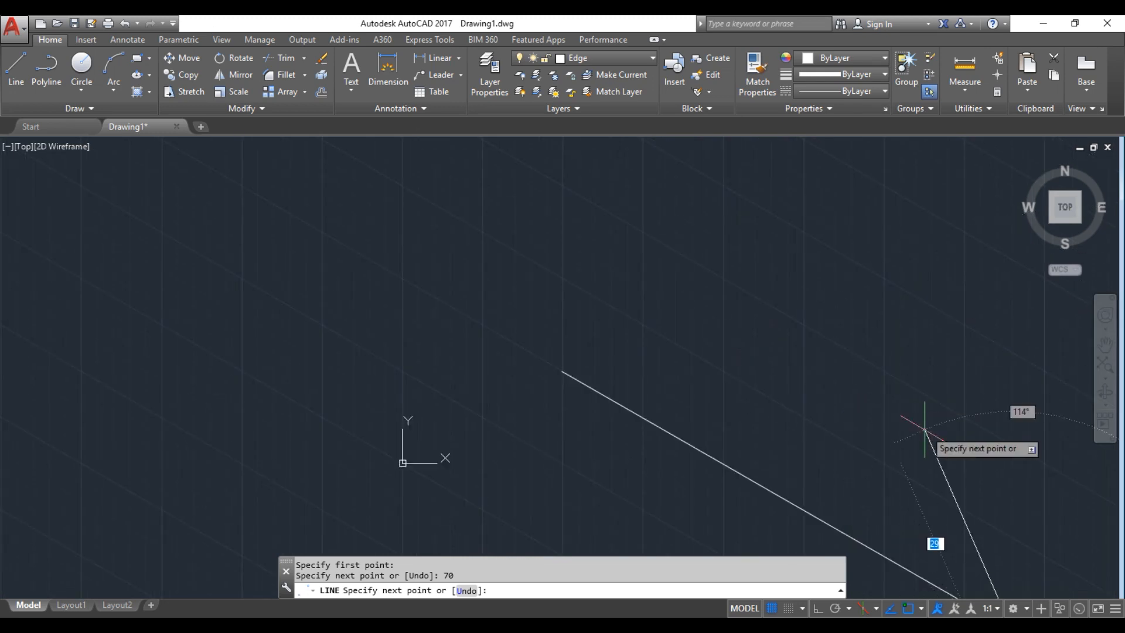
key("Escape")
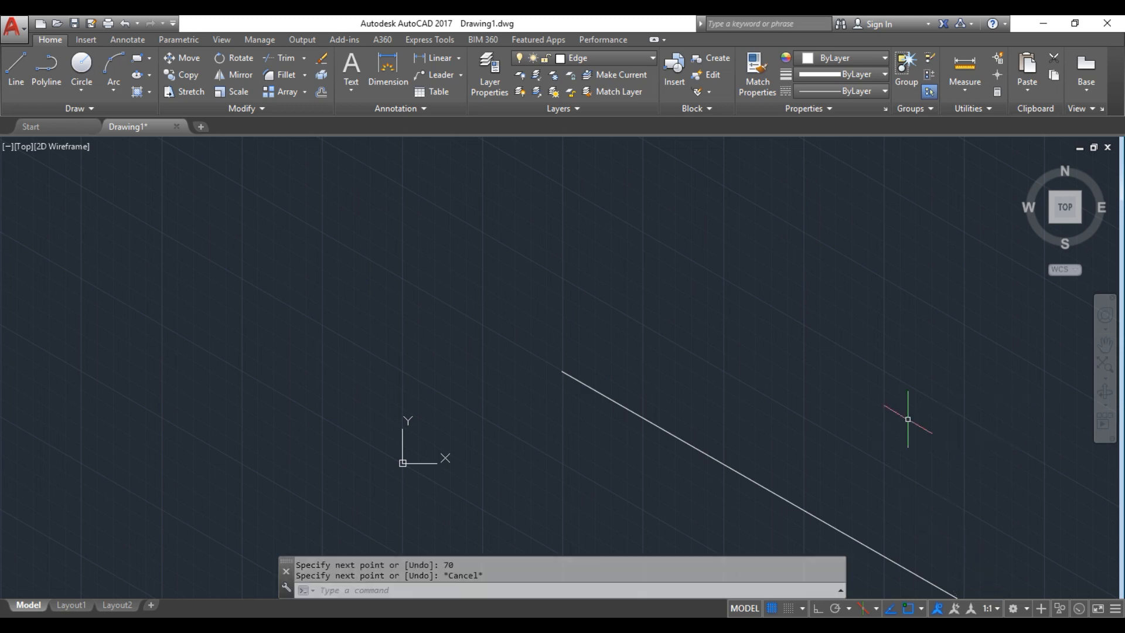
Move the 70-unit line by its upper endpoint into the open middle of the drawing area
scroll(905, 420, "down", 2)
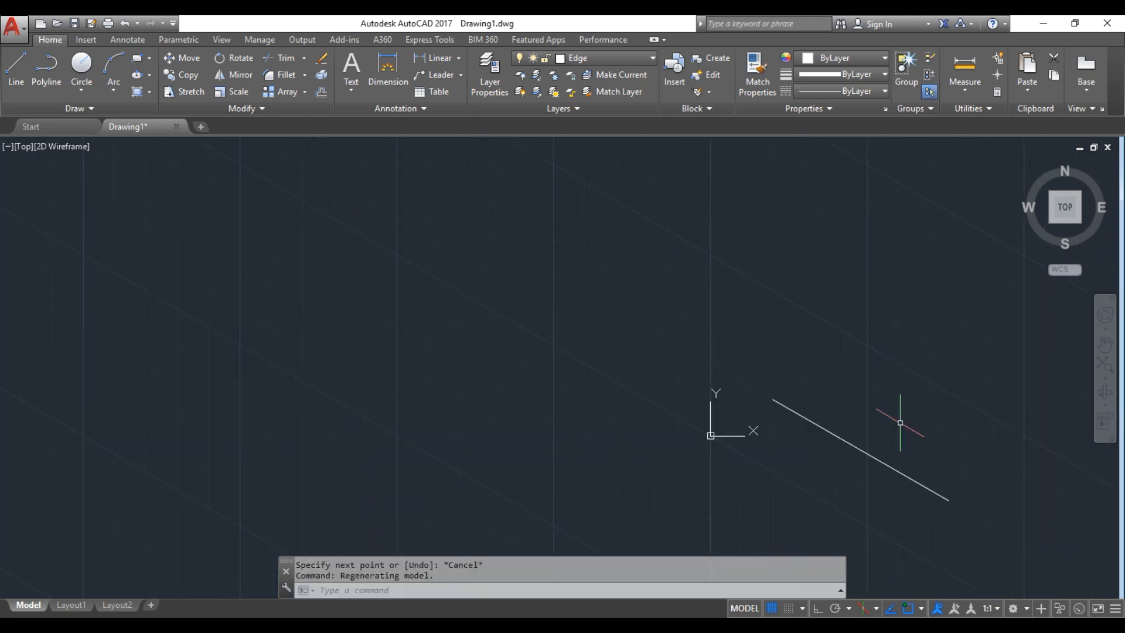
scroll(1061, 375, "down", 2)
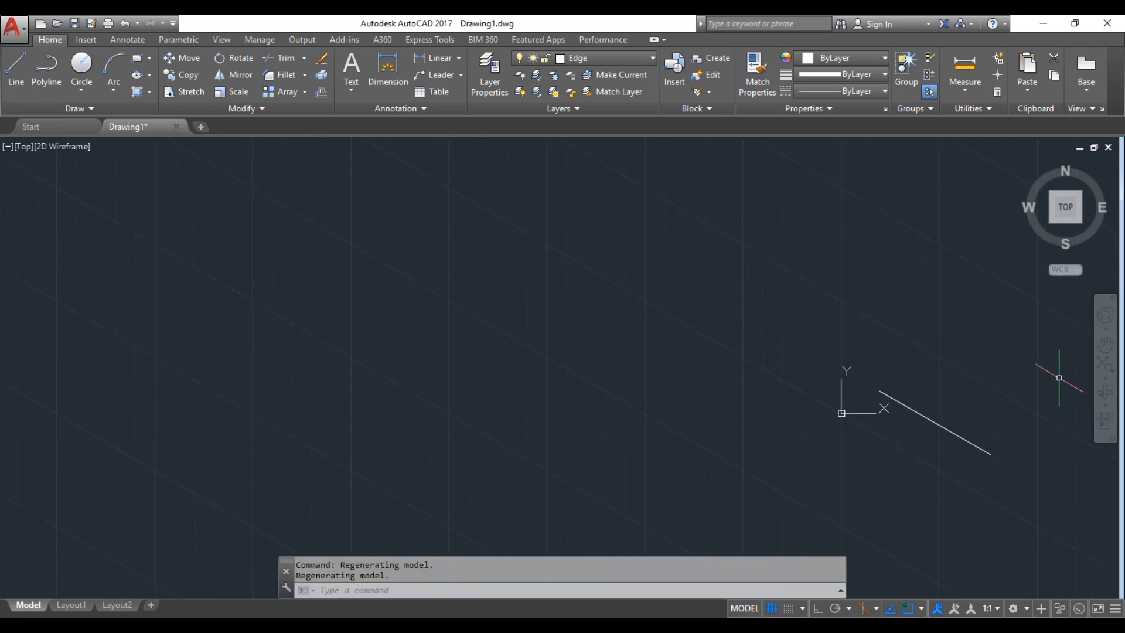
left_click(1106, 346)
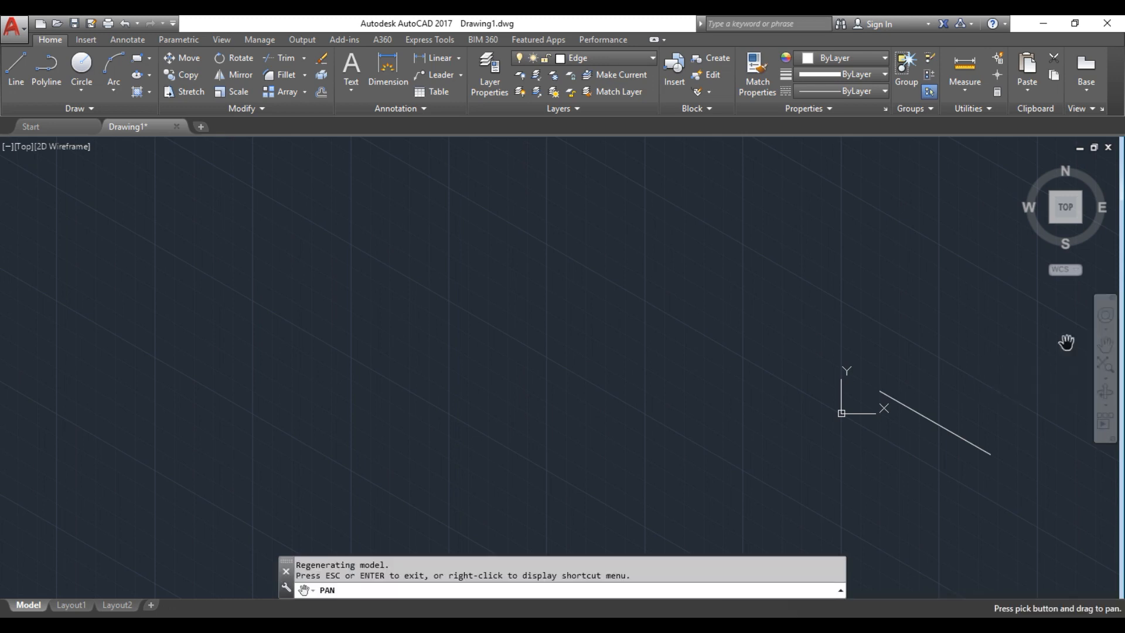
mouse_move(1024, 349)
left_mouse_down()
mouse_move(982, 339)
mouse_move(621, 342)
mouse_move(337, 397)
mouse_move(195, 502)
mouse_move(181, 517)
mouse_move(194, 522)
mouse_move(190, 535)
left_mouse_up()
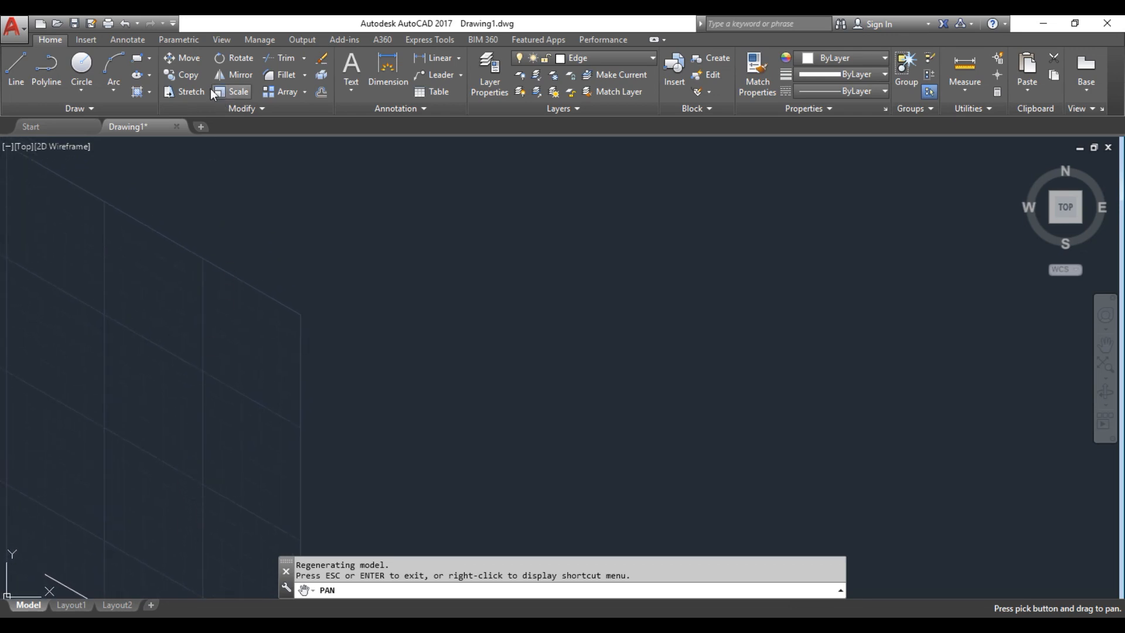
key("Escape")
left_click(182, 57)
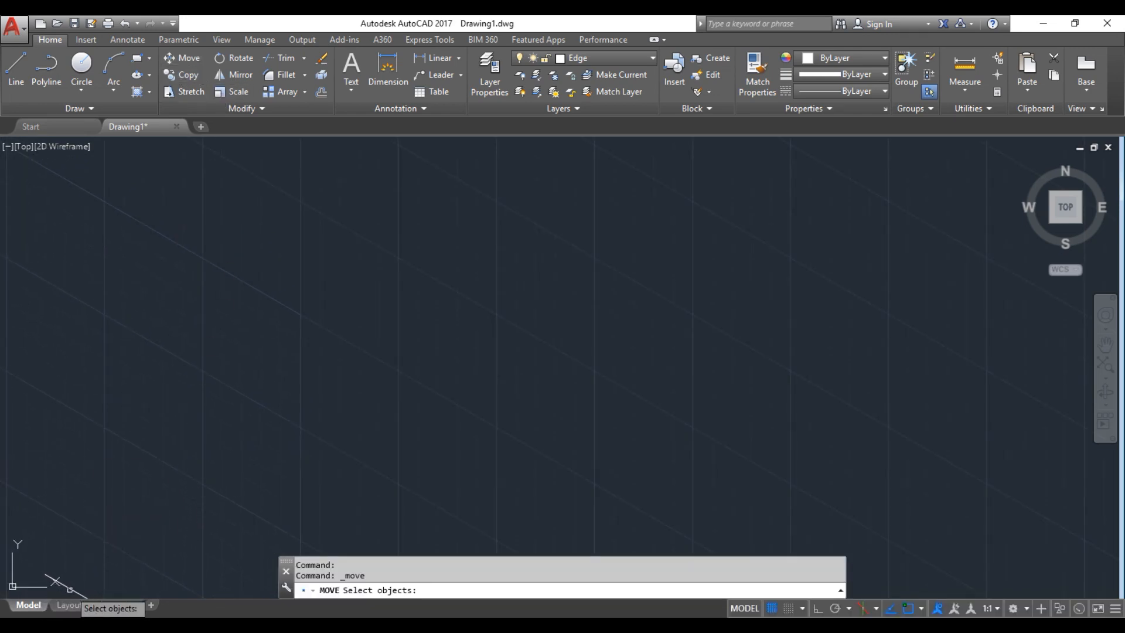
left_click(78, 593)
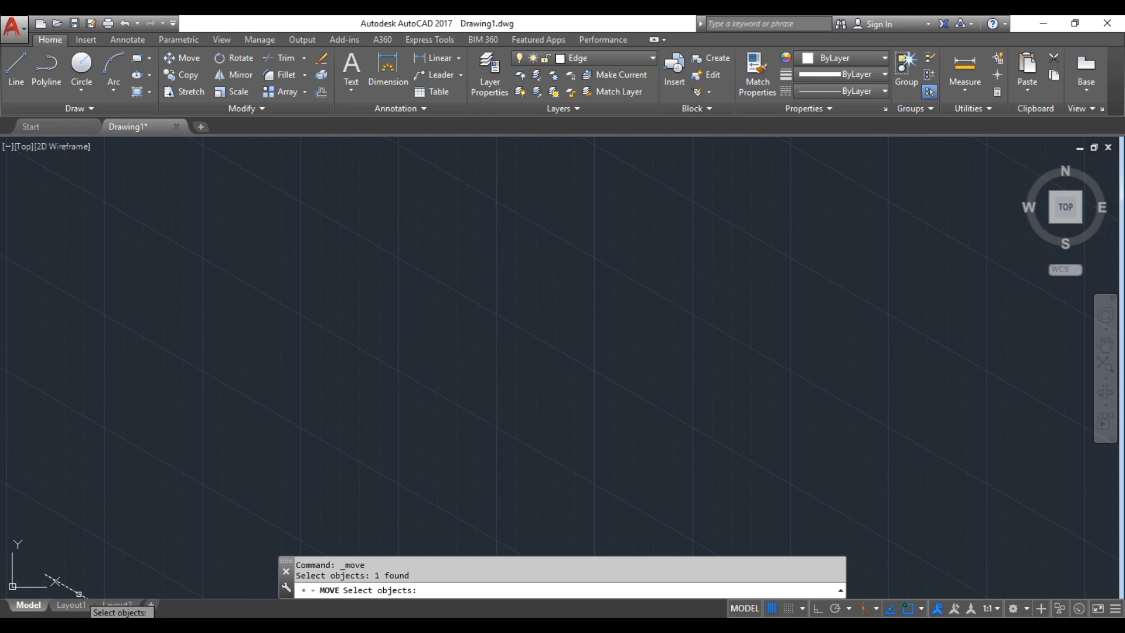
key("Return")
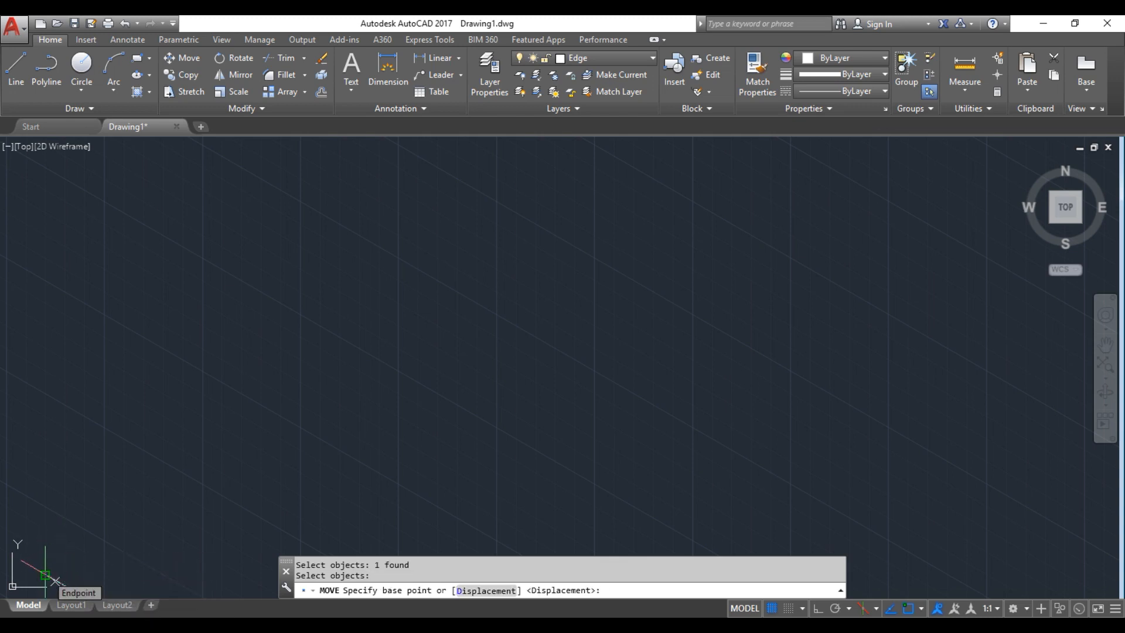
left_click(45, 575)
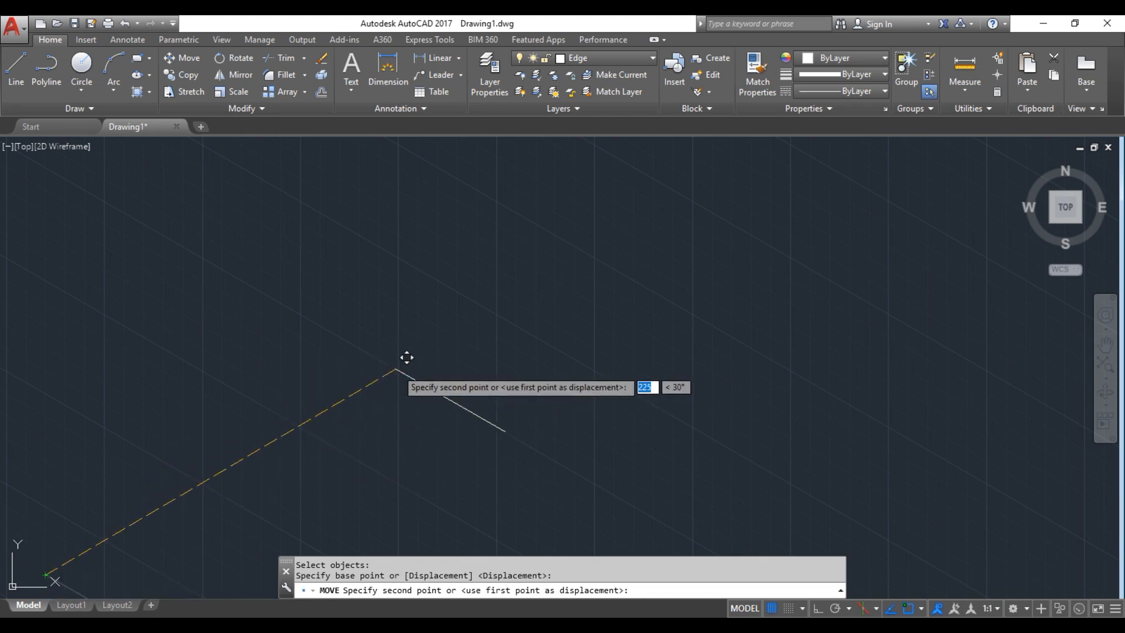
left_click(399, 369)
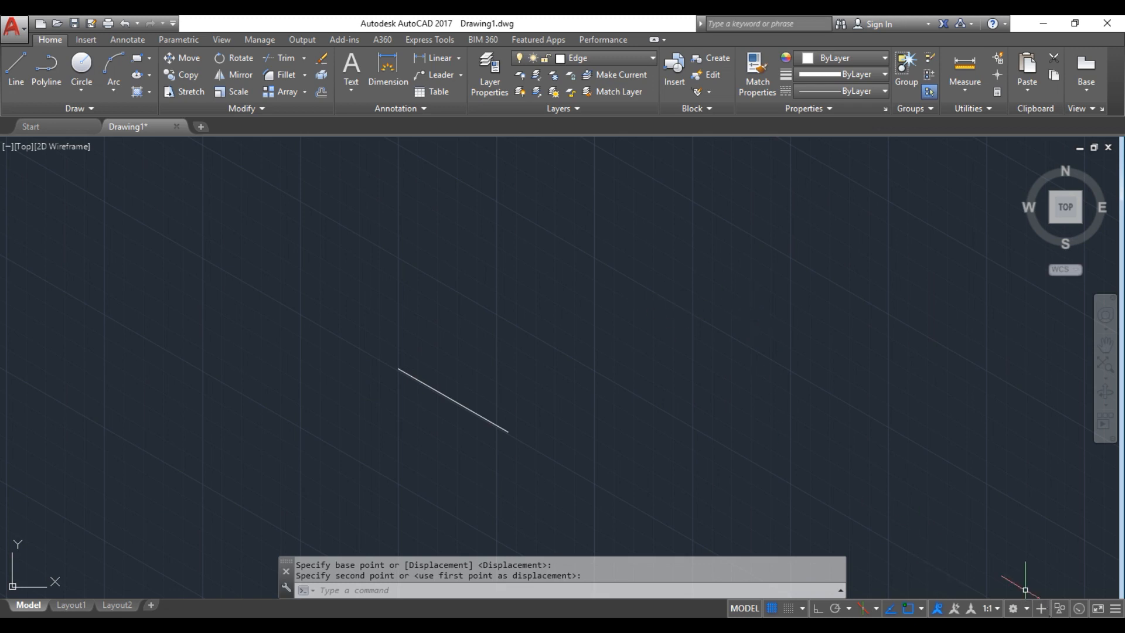
Draw a 70-unit line rising to the right at 30° from the lower endpoint of the first line
left_click(16, 69)
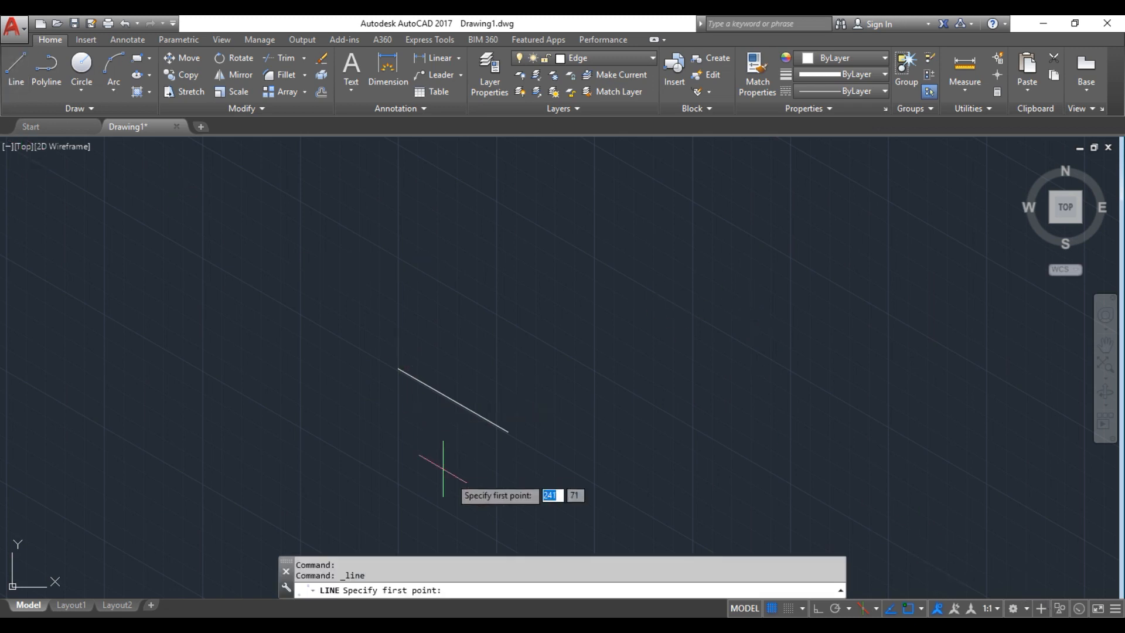
left_click(507, 432)
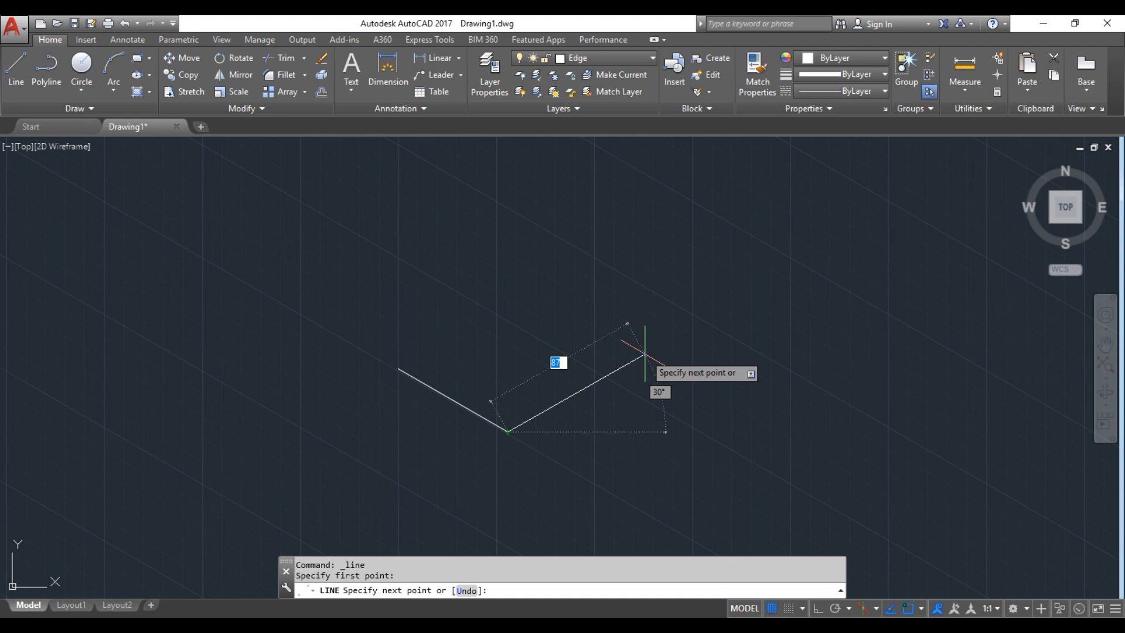
type("70")
key("Return")
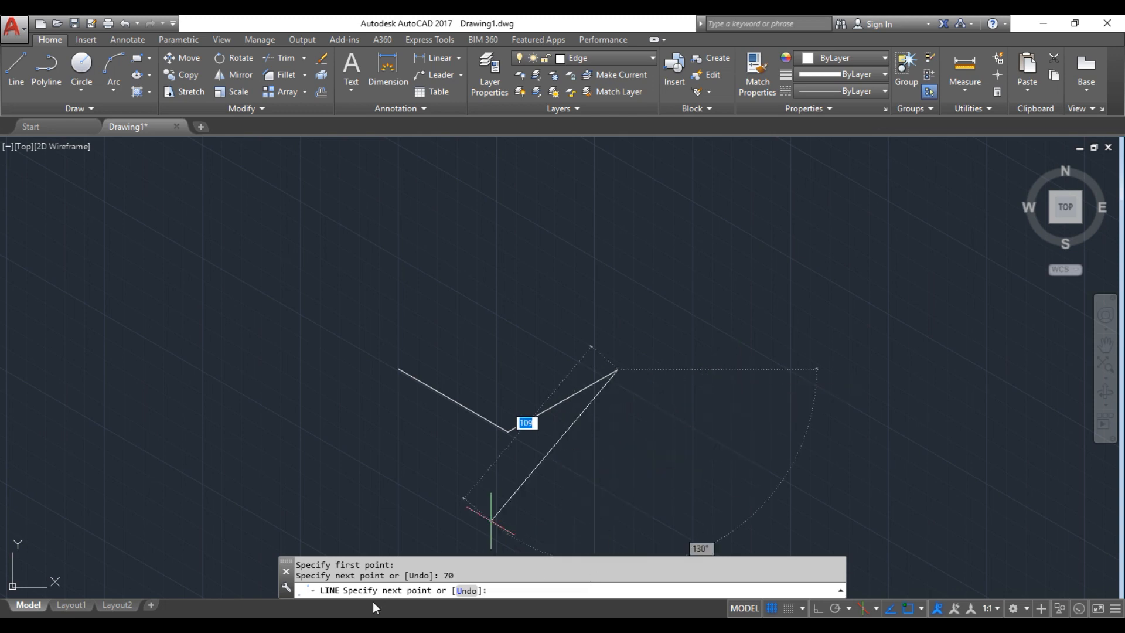
Check the block's height in the exam PDF in Chrome, return to AutoCAD and draw the right vertical edge 54 units upward
key("alt+Tab")
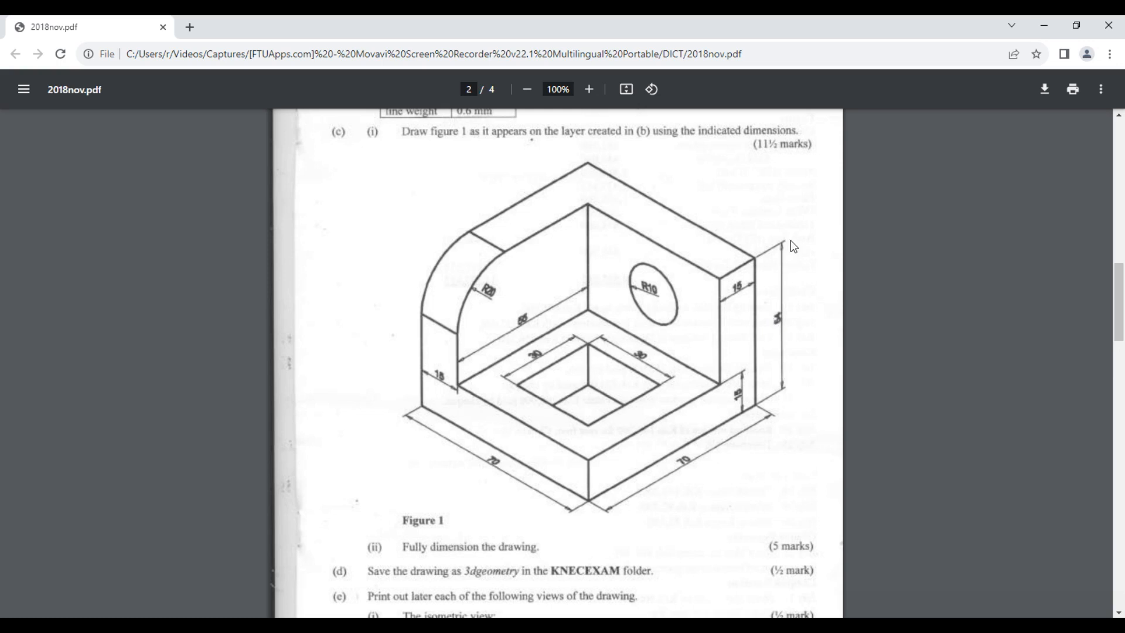
mouse_move(501, 625)
left_click(504, 593)
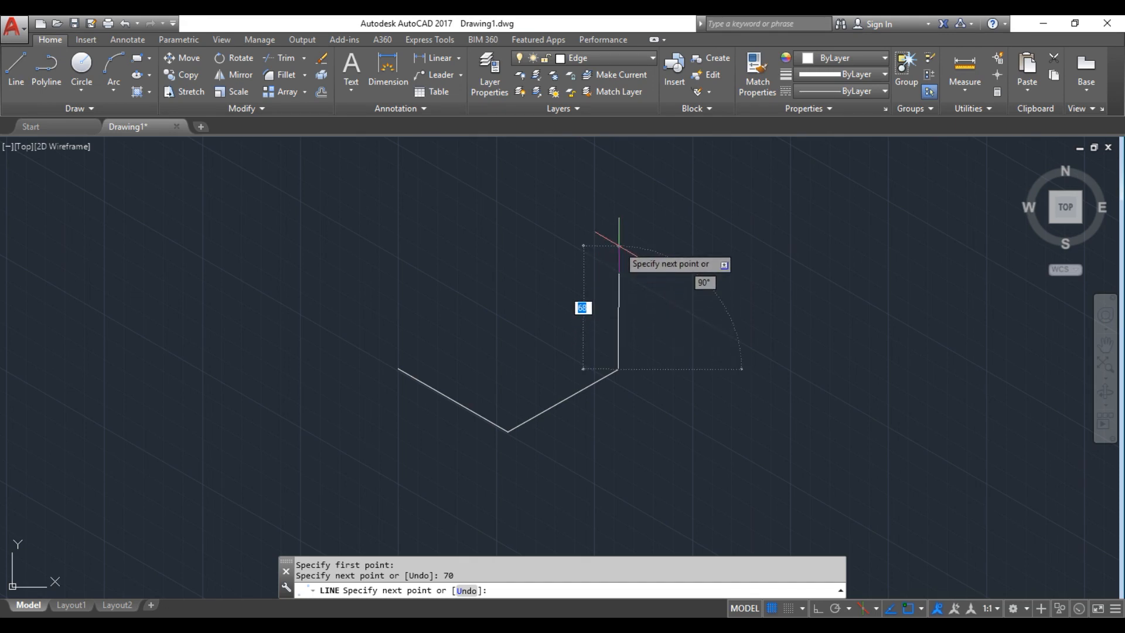
type("54")
key("Return")
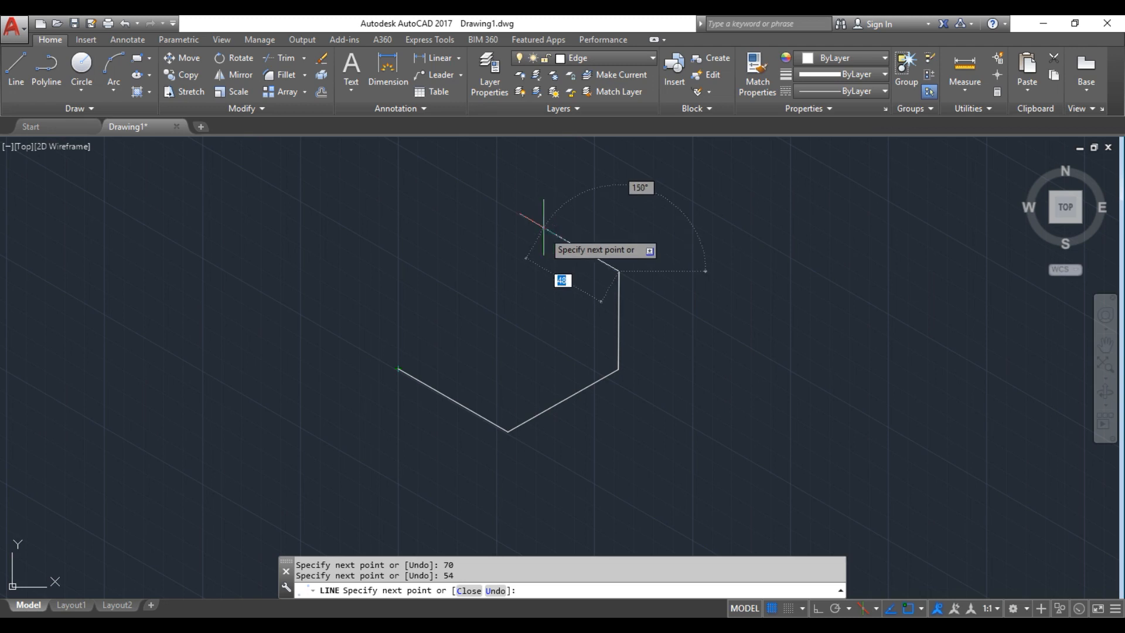
Draw the two 70-unit top edges up-left and down-left from the right vertical edge, and compare the outline with Figure 1 in Chrome
type("70")
key("Return")
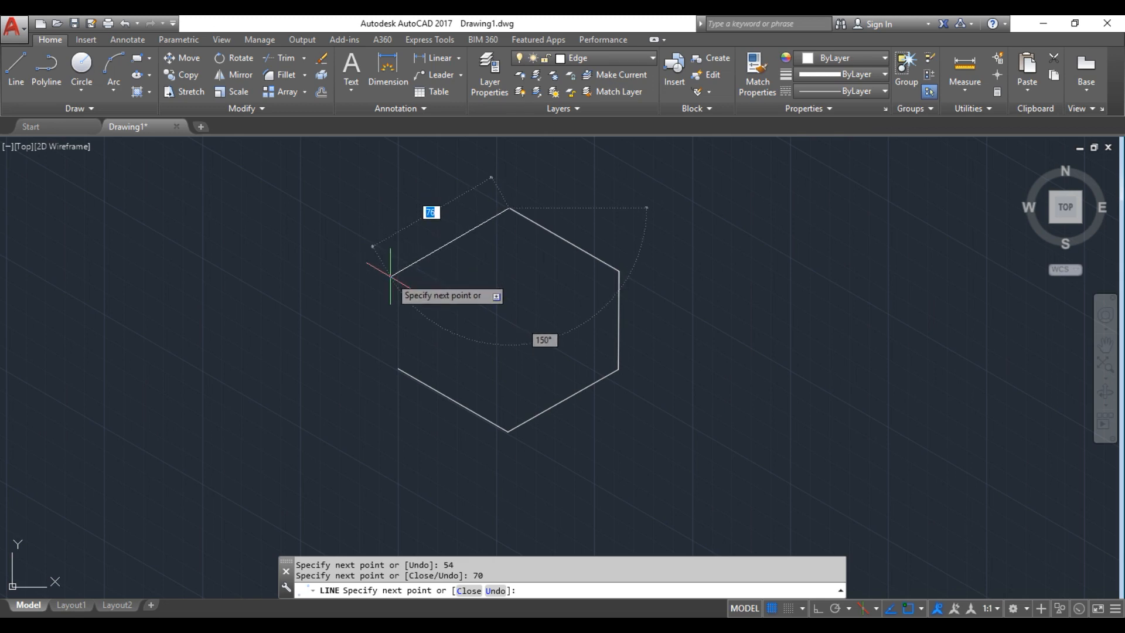
type("7")
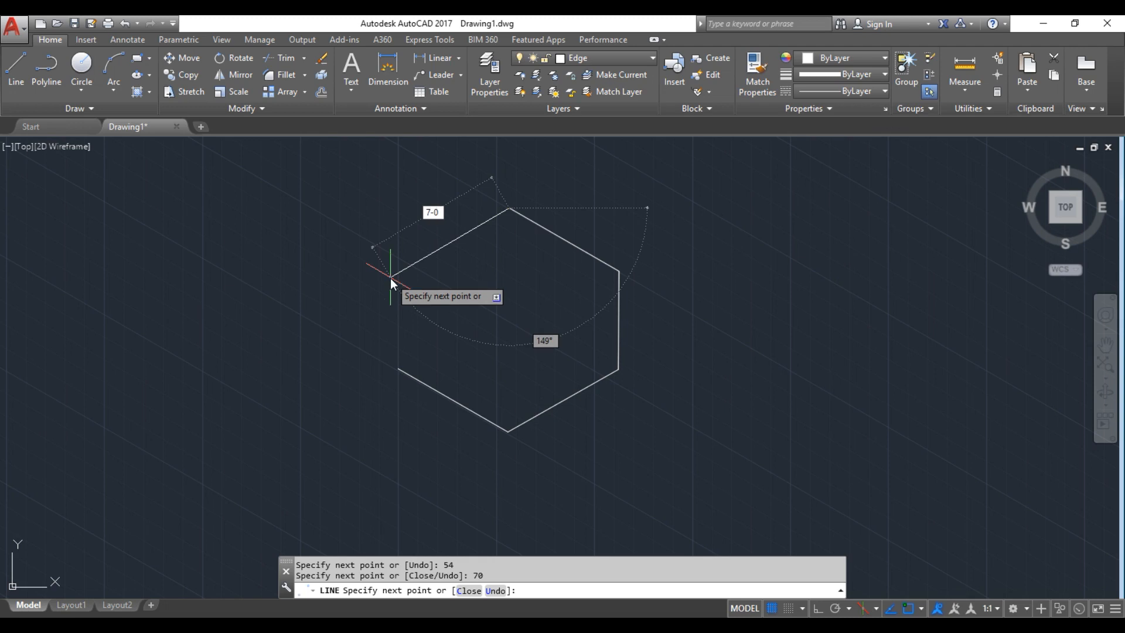
type("0")
key("Return")
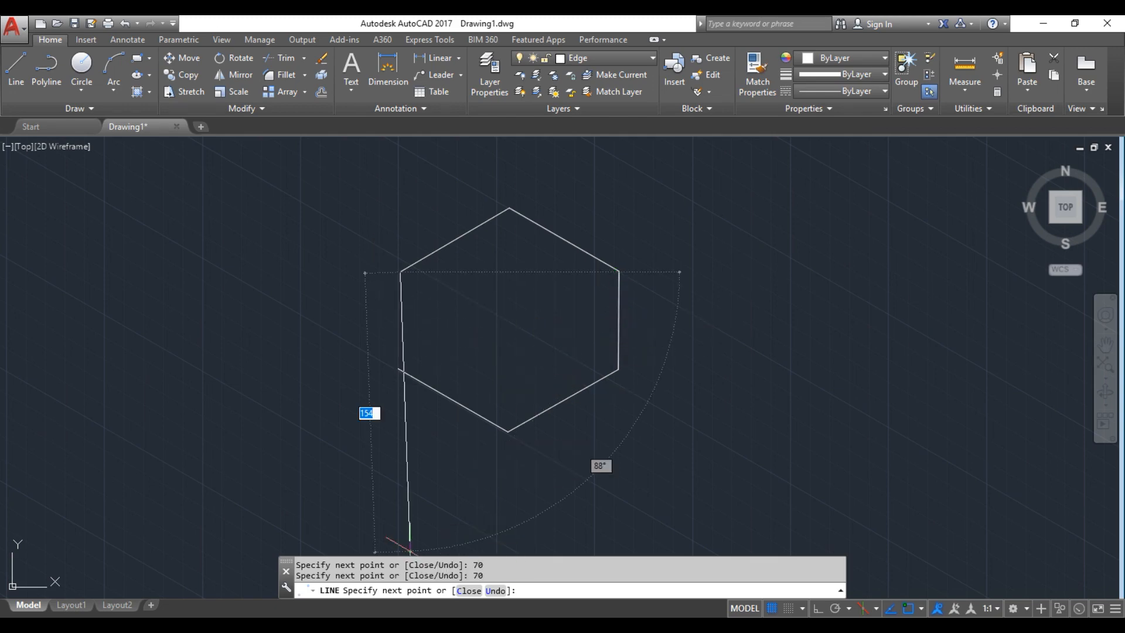
key("alt+Tab")
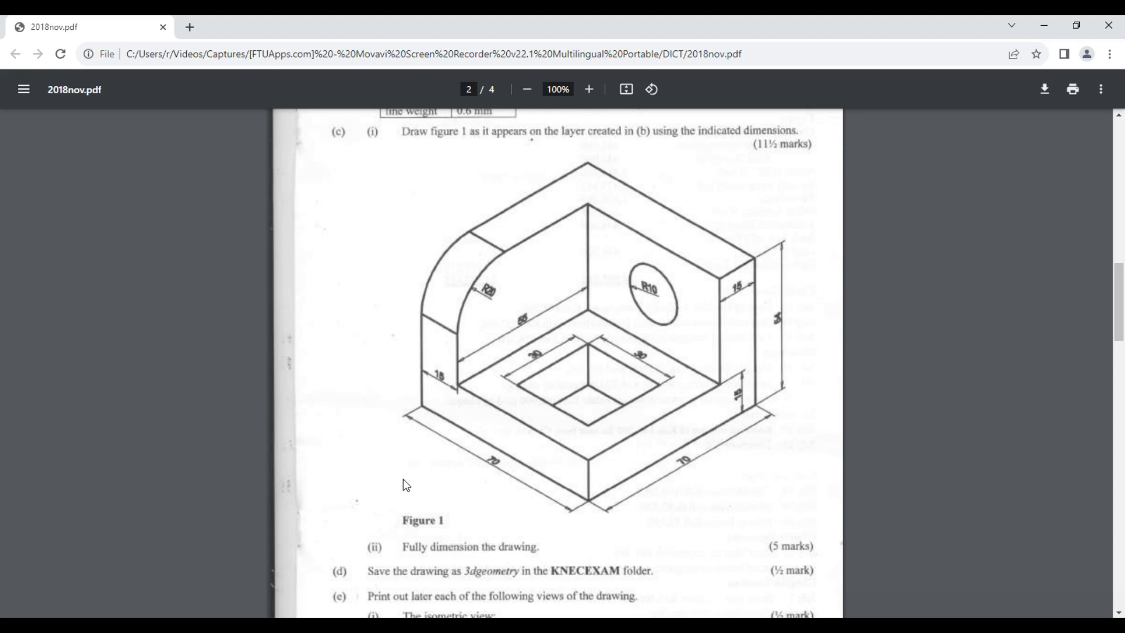
key("alt+Tab")
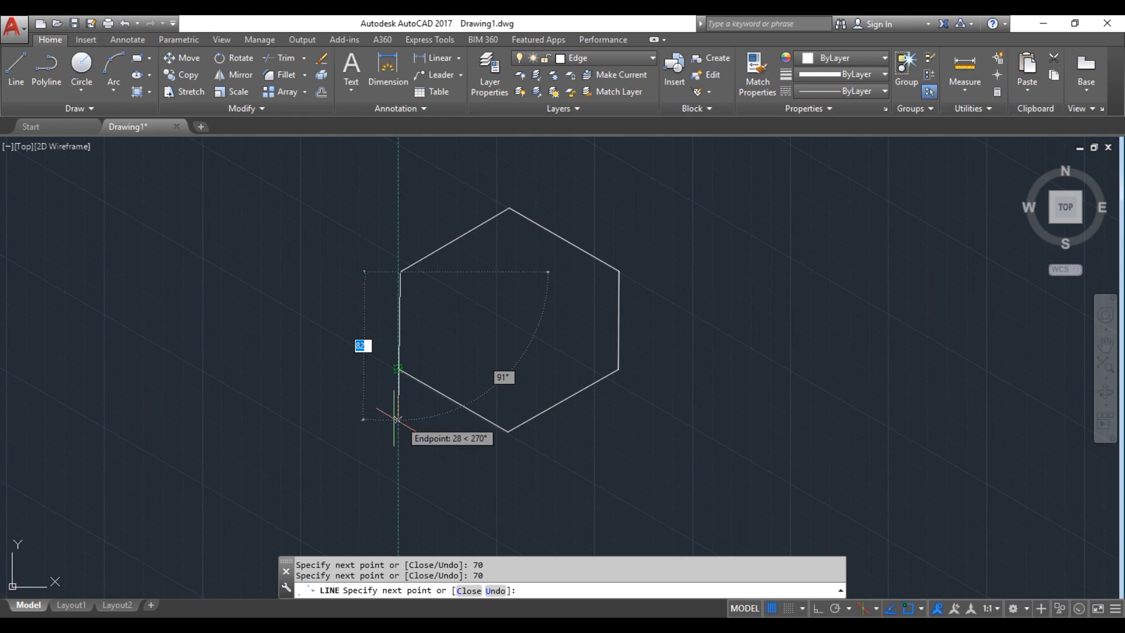
scroll(390, 417, "down", 2)
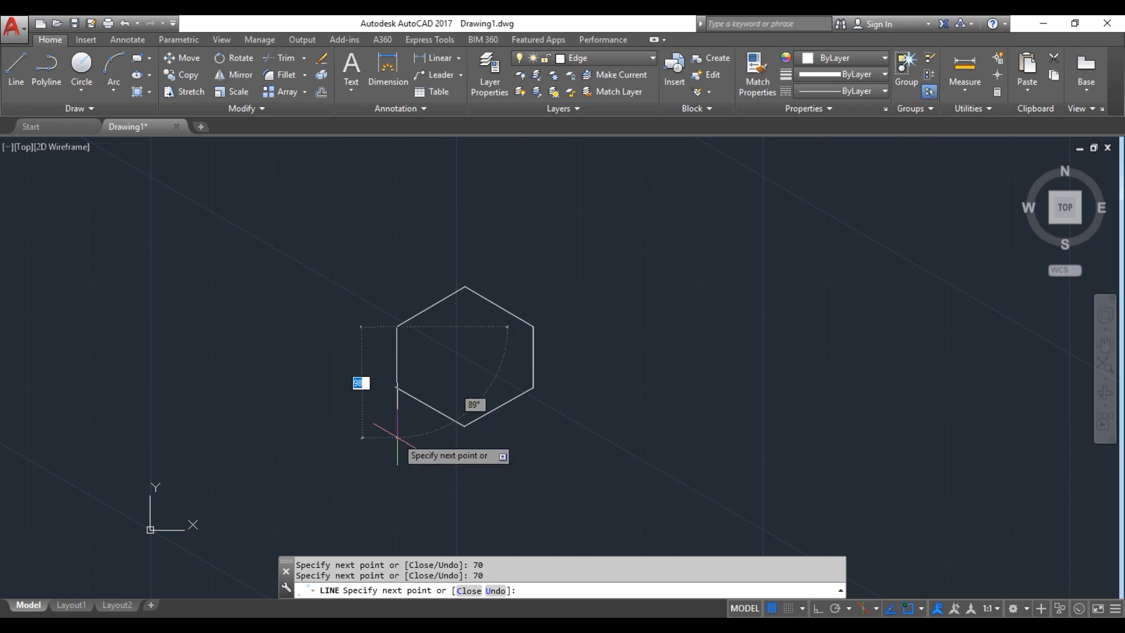
key("Escape")
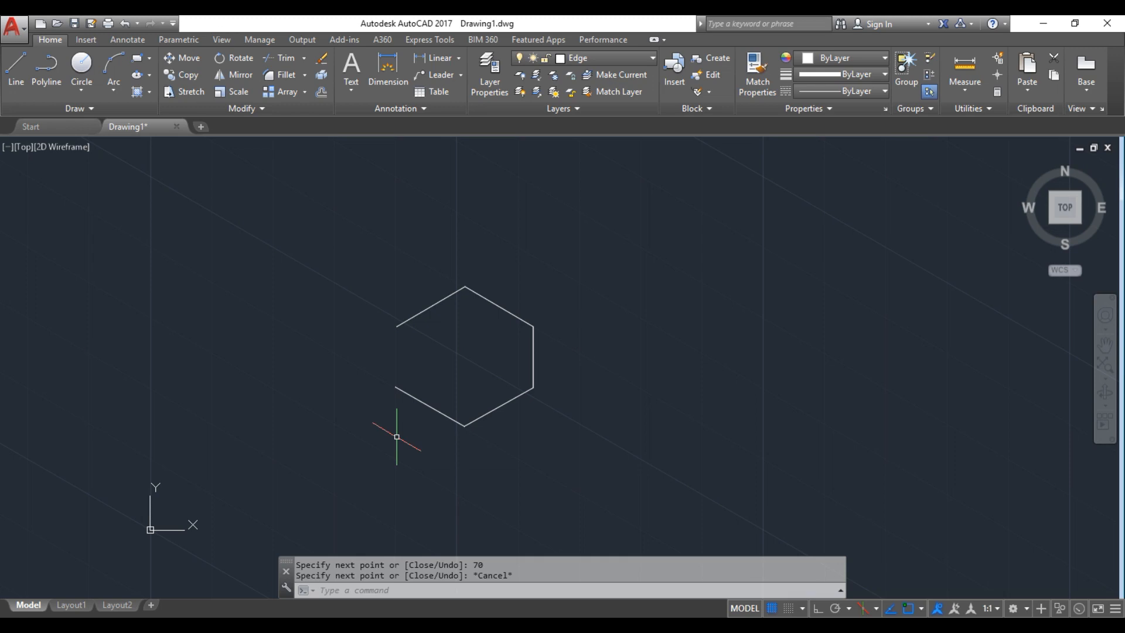
Draw the left vertical edge 54 units upward from the left endpoint of the bottom edge
left_click(16, 67)
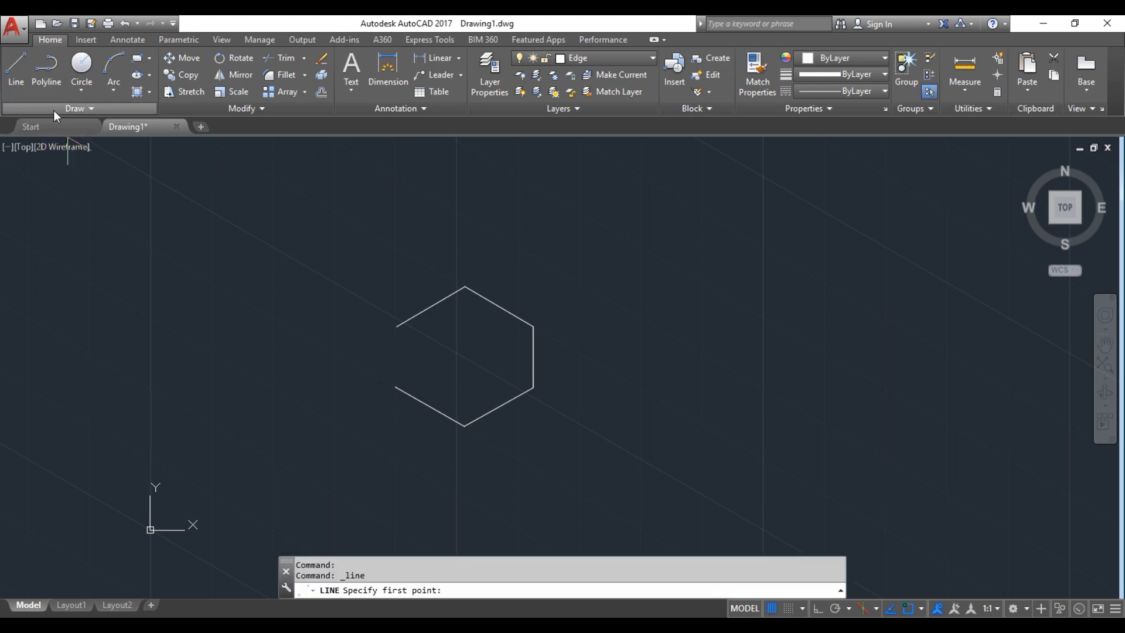
left_click(397, 386)
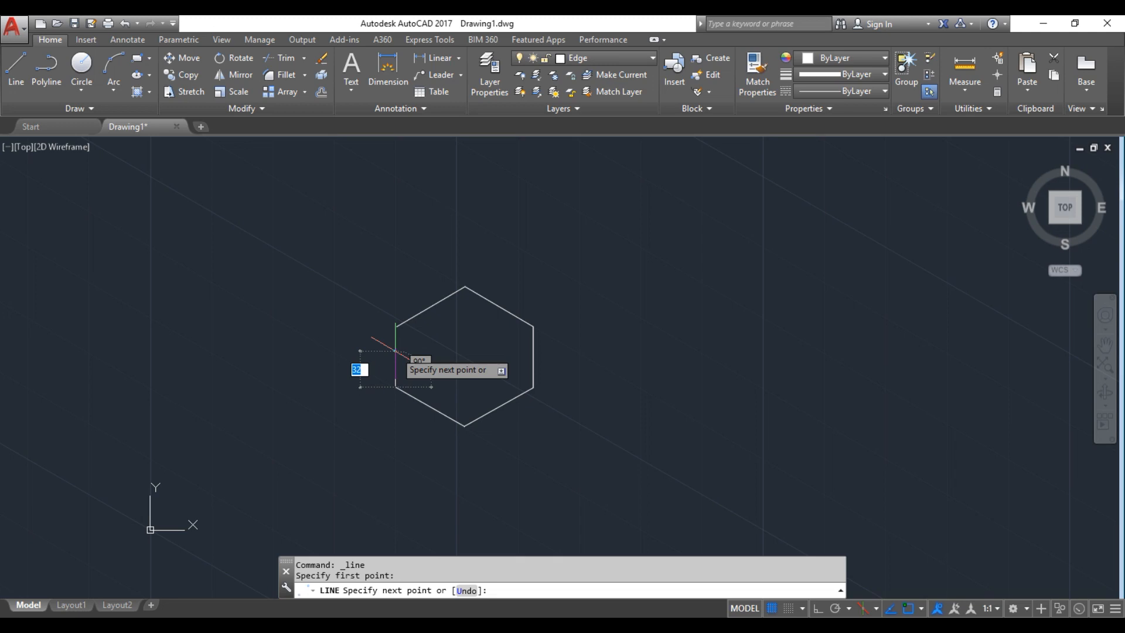
type("54")
key("Return")
key("Escape")
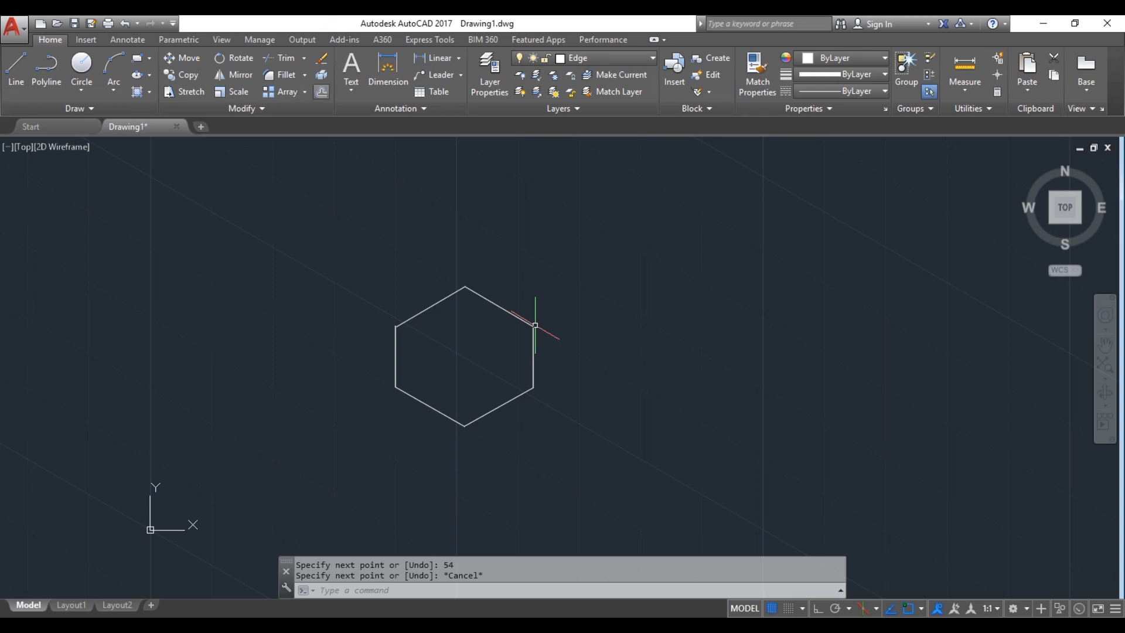
Erase the outline's upper-left edge and redraw it as a 70-unit line running down-left from the apex
scroll(394, 321, "up", 6)
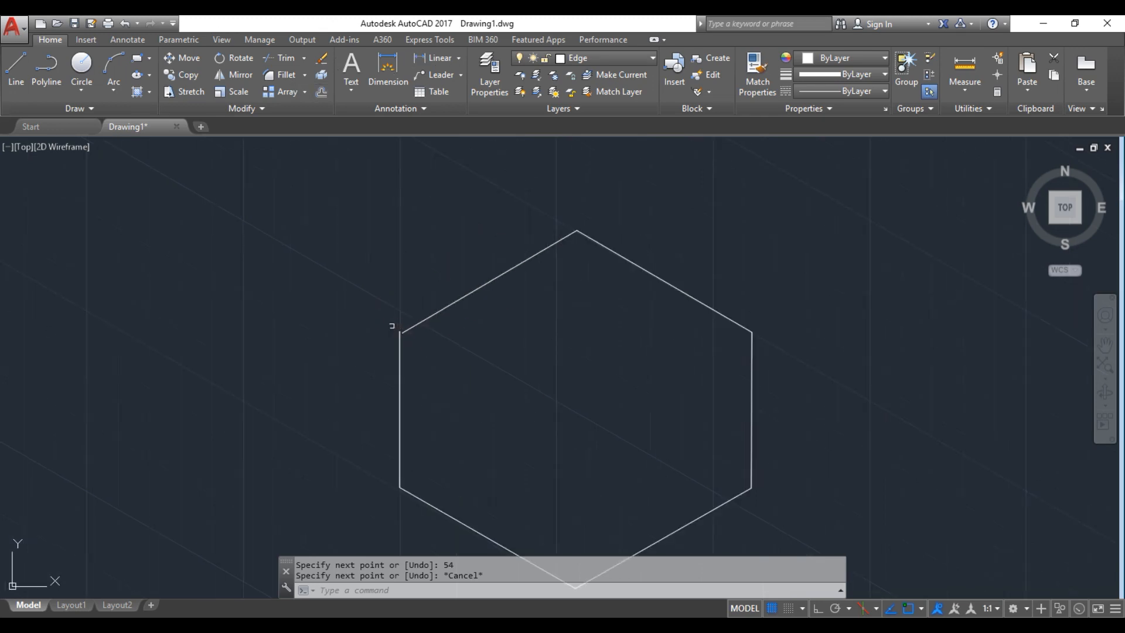
left_click(437, 319)
key("Delete")
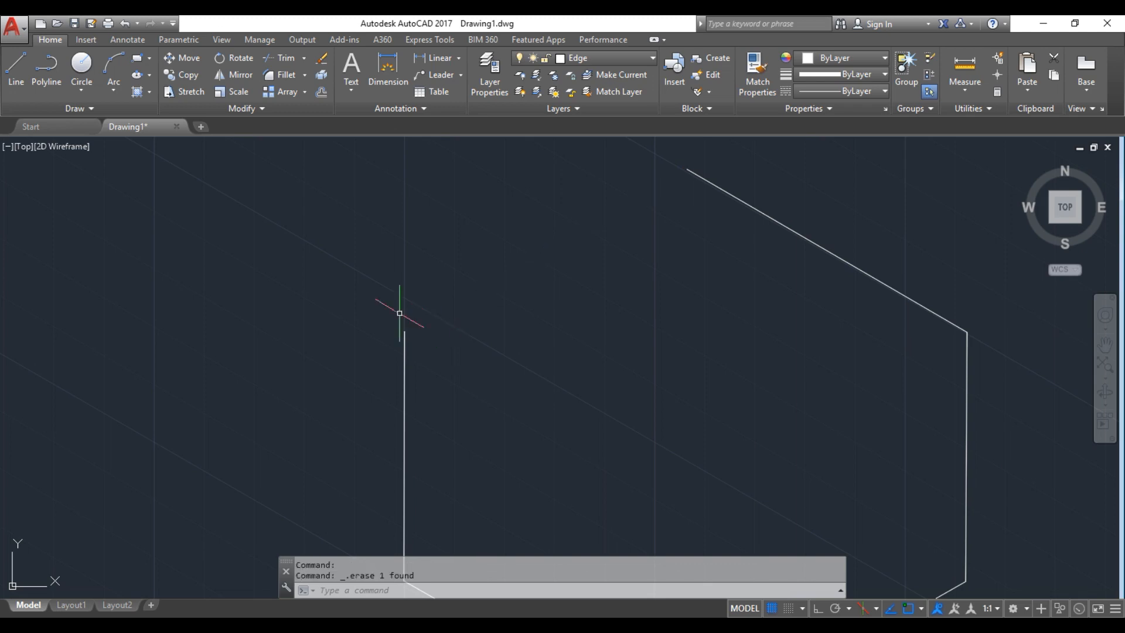
left_click(16, 70)
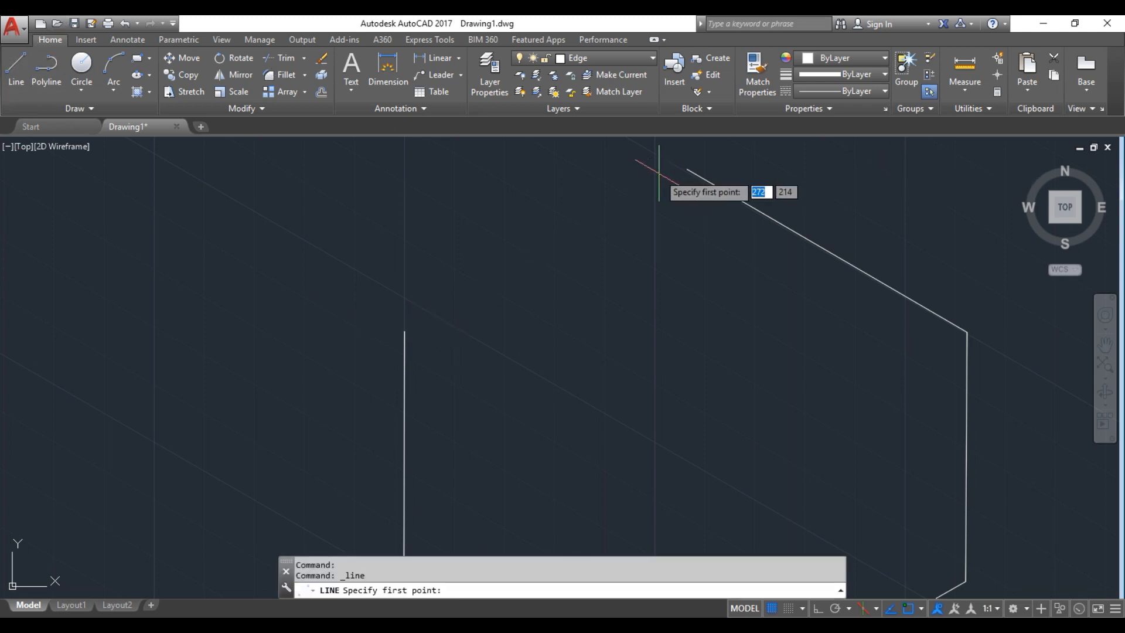
left_click(687, 169)
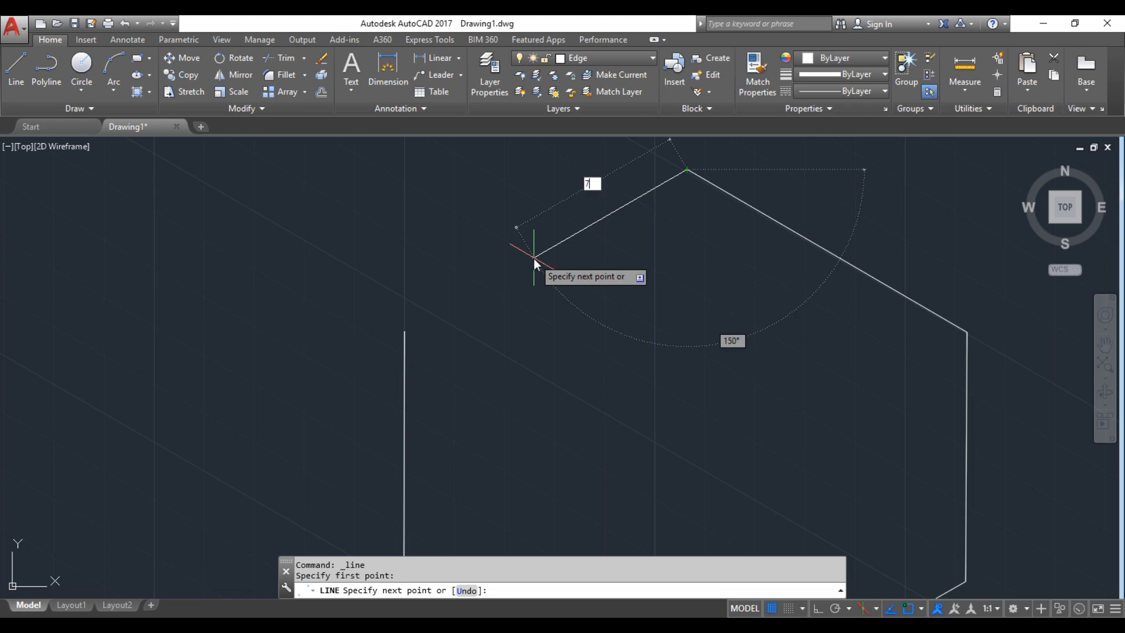
scroll(533, 257, "up", 2)
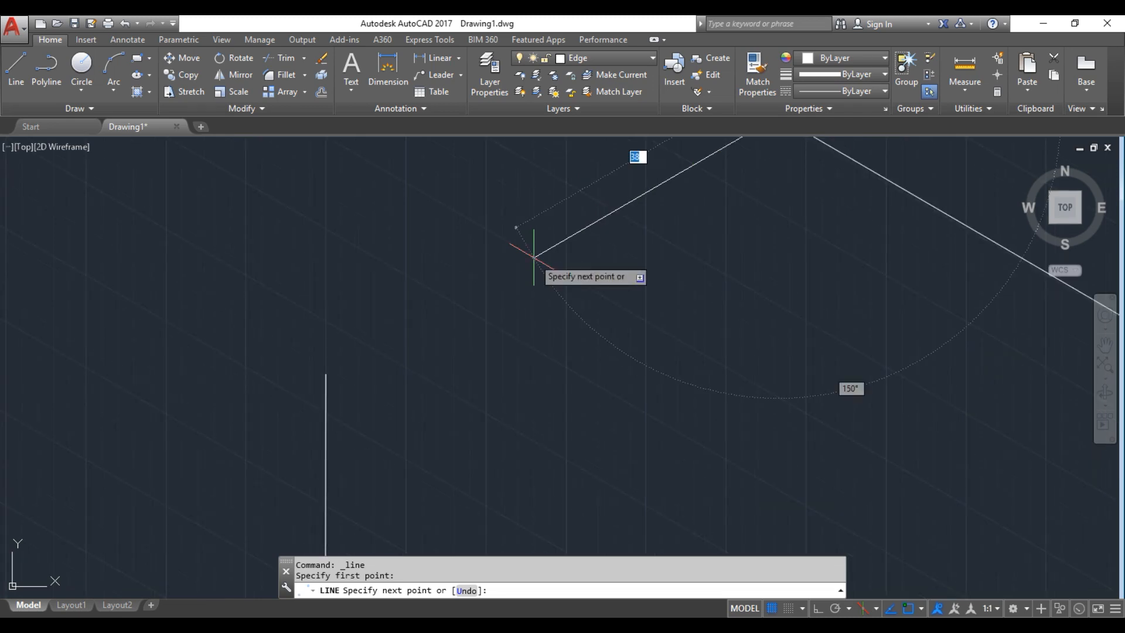
type("70")
key("Return")
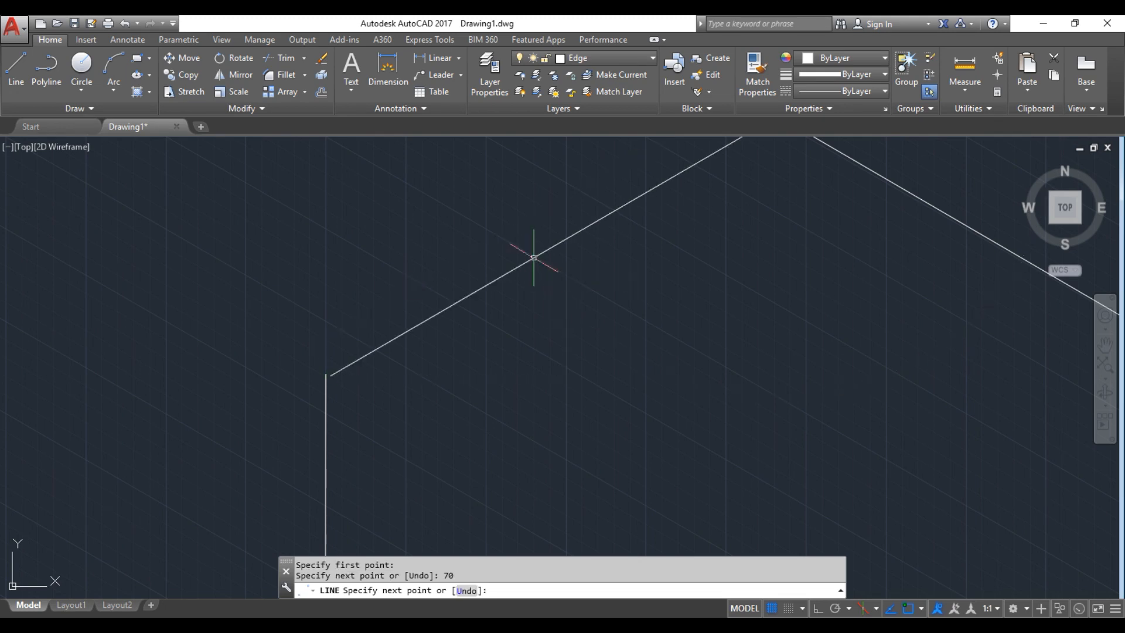
key("Escape")
Examine the corners of the hexagonal outline to see whether the edges meet
scroll(607, 317, "down", 4)
scroll(660, 385, "up", 2)
scroll(792, 410, "down", 4)
scroll(797, 498, "up", 2)
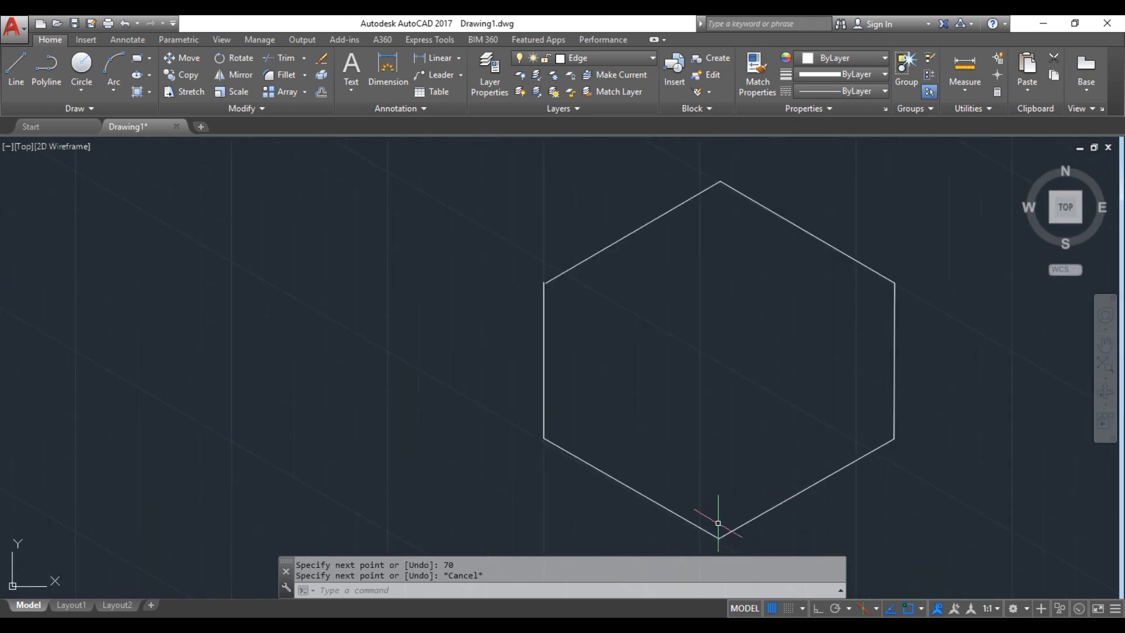
scroll(719, 530, "up", 4)
scroll(717, 534, "down", 4)
scroll(721, 525, "up", 5)
scroll(695, 448, "down", 7)
scroll(781, 315, "up", 4)
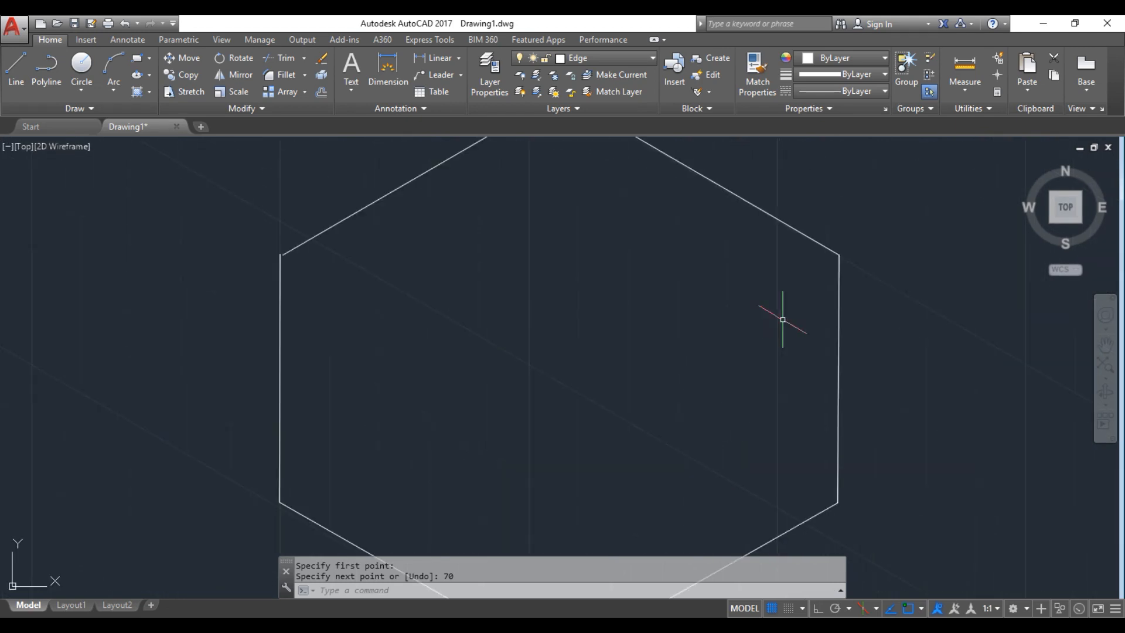
scroll(784, 315, "down", 2)
scroll(785, 317, "up", 2)
scroll(786, 320, "down", 2)
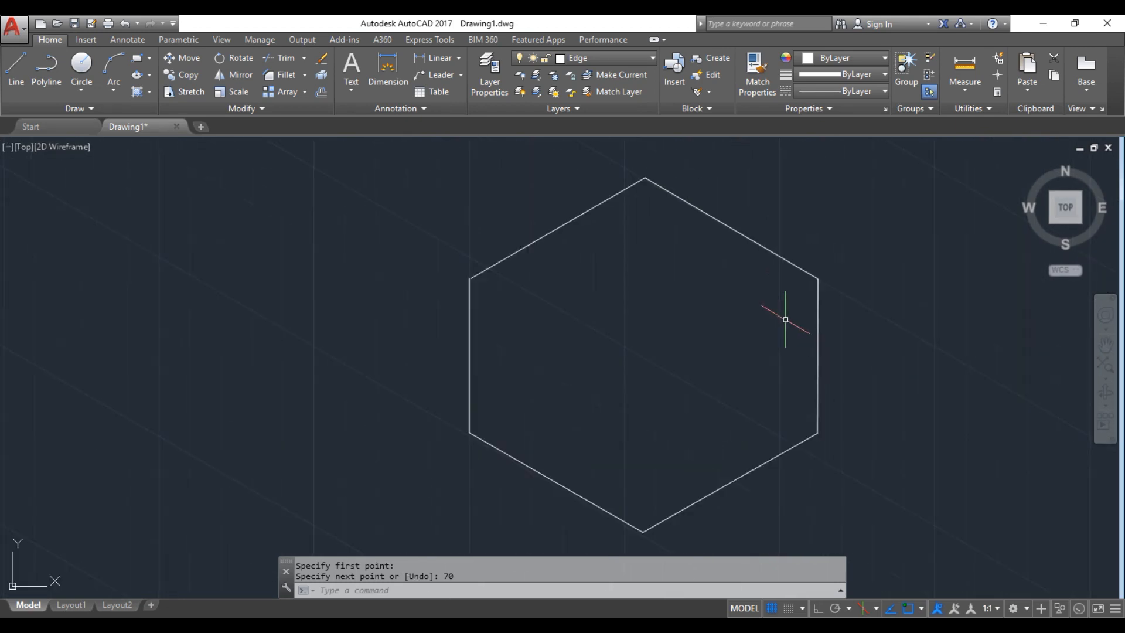
scroll(803, 322, "up", 2)
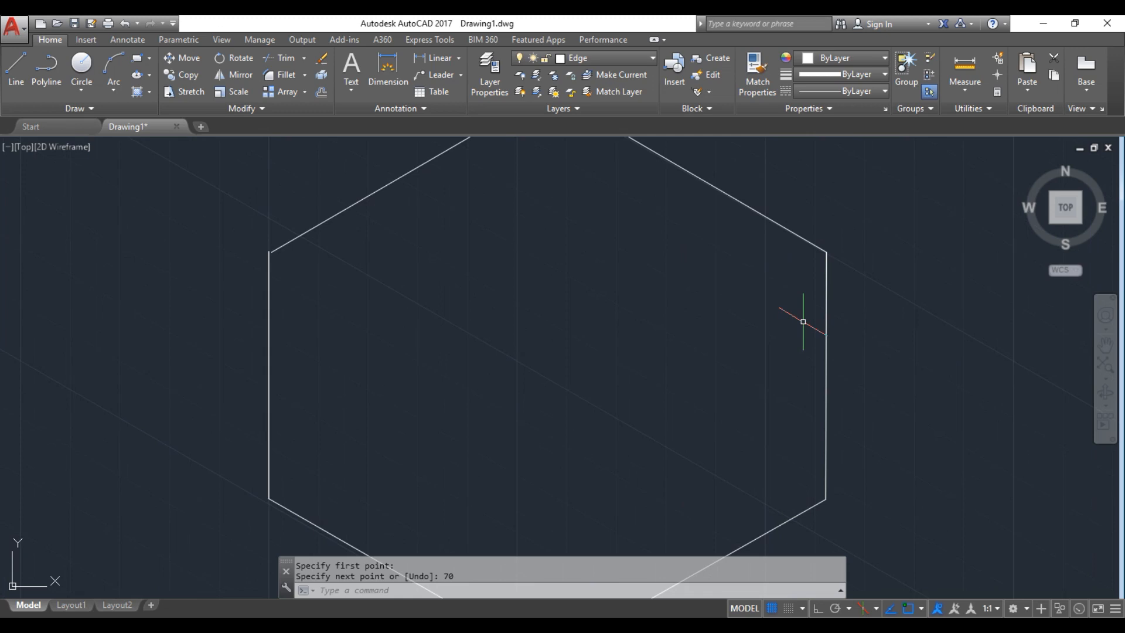
scroll(803, 322, "down", 2)
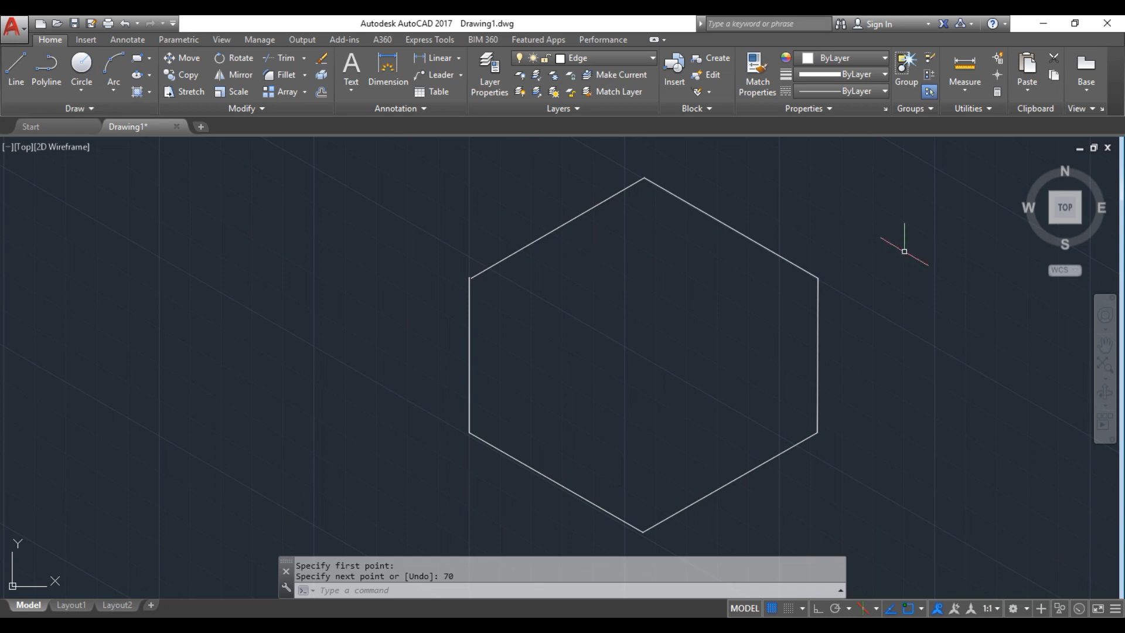
Check the lengths of the lower-right, right vertical and upper-right edges with temporary lines, cancelling each one
left_click(22, 69)
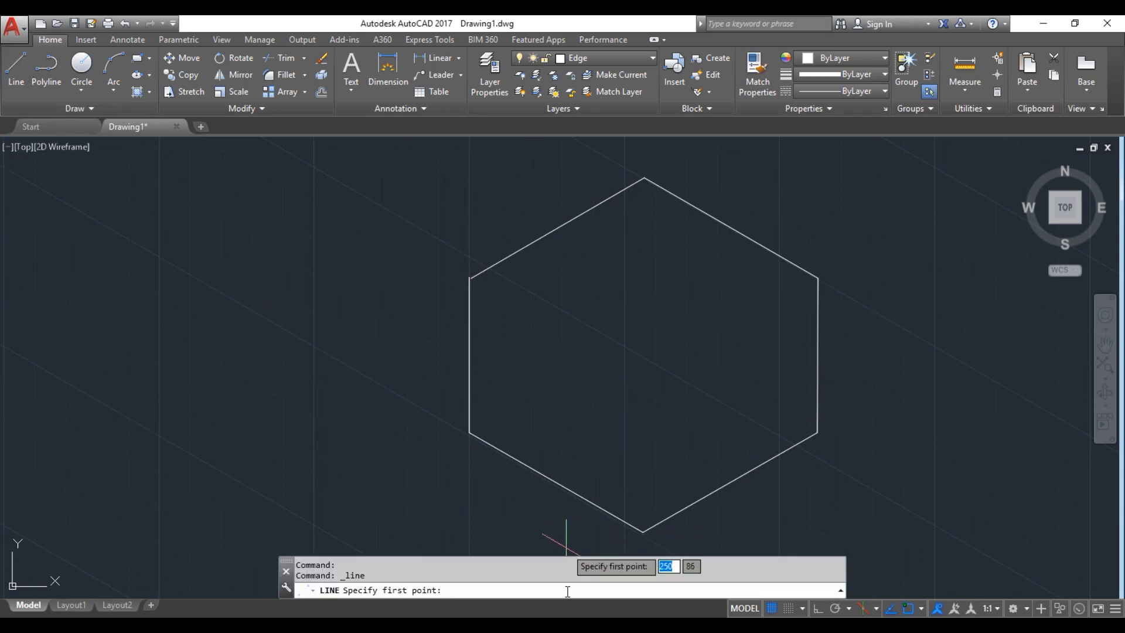
left_click(644, 532)
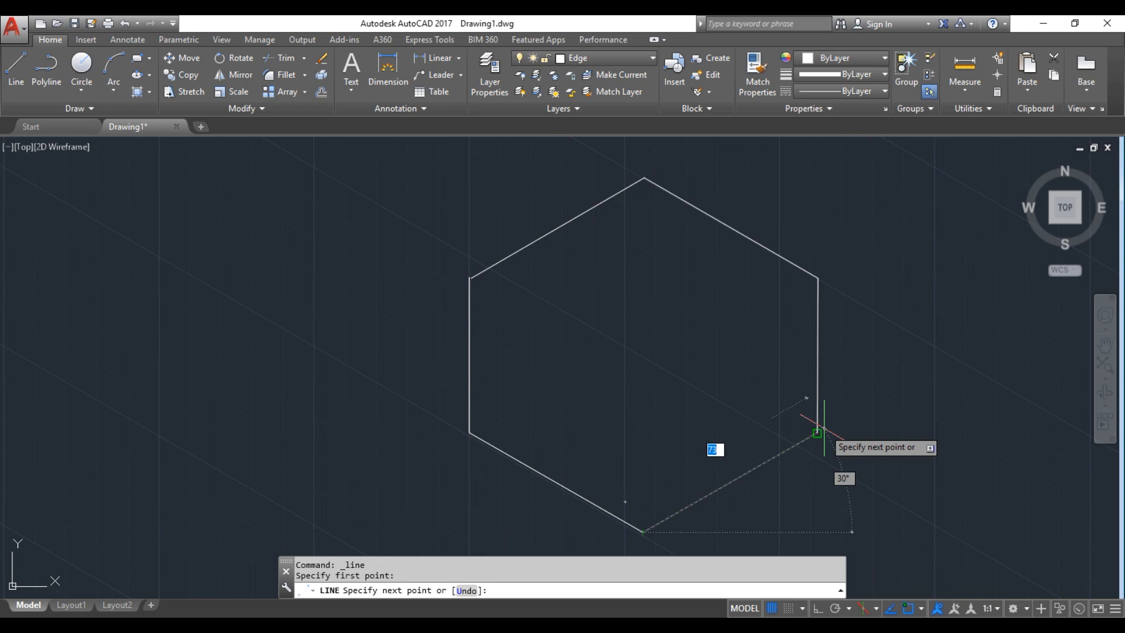
key("Escape")
key("Return")
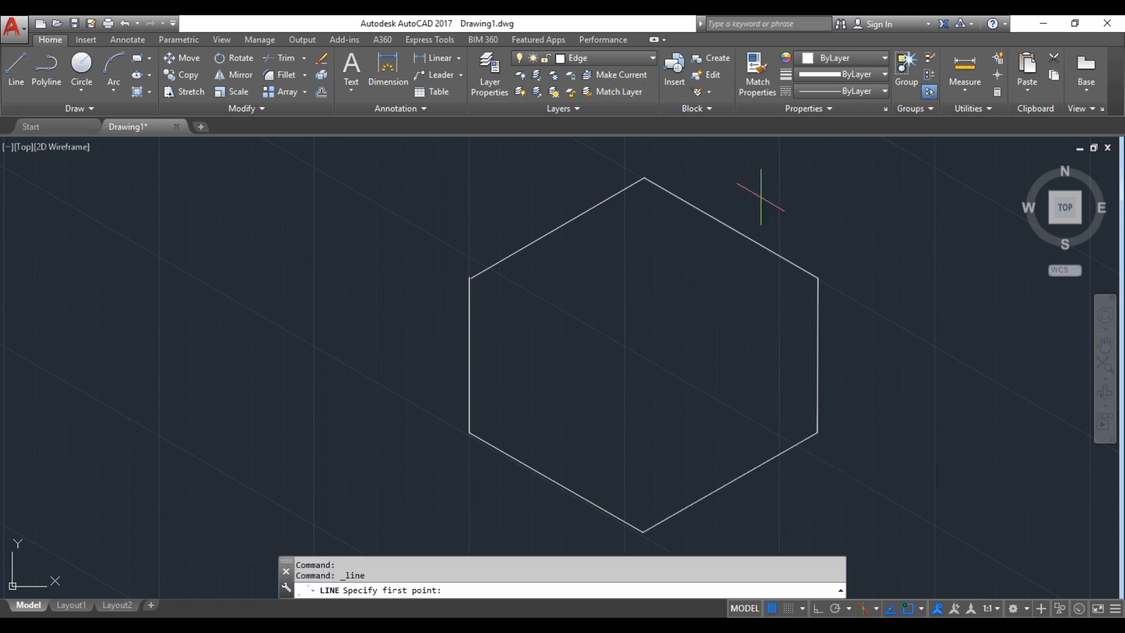
left_click(817, 433)
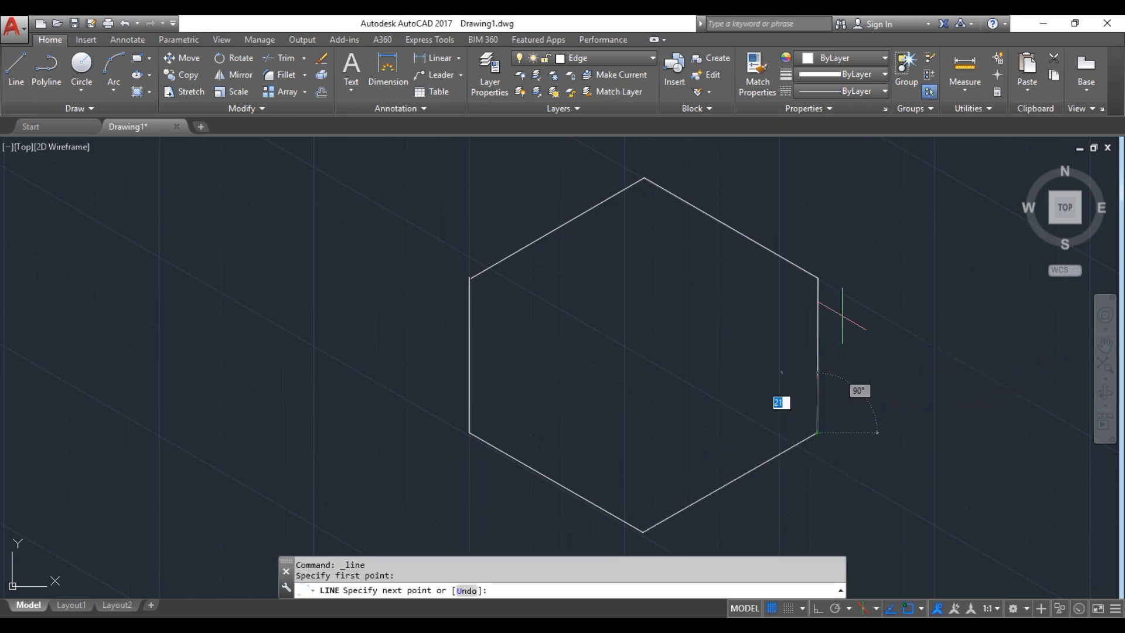
left_click(817, 276)
key("Escape")
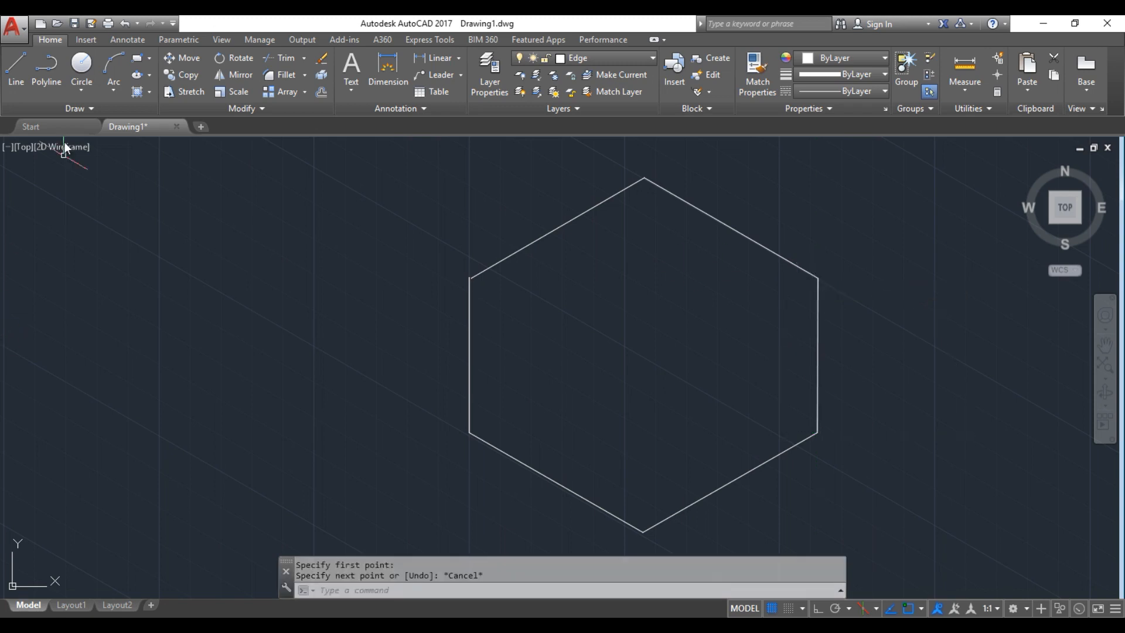
left_click(23, 87)
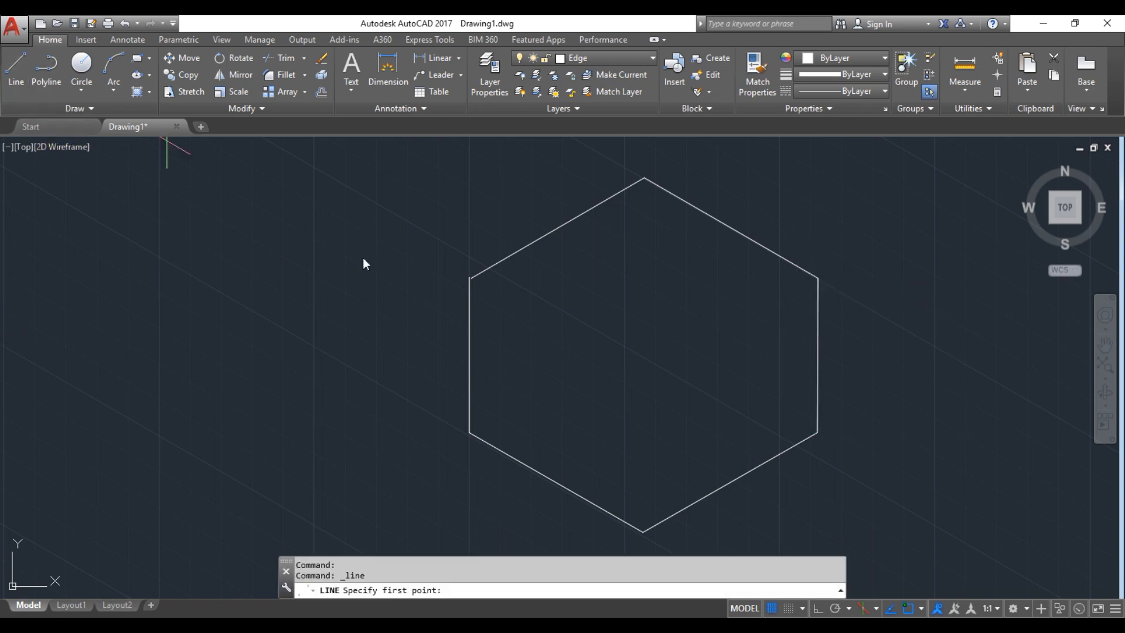
left_click(818, 277)
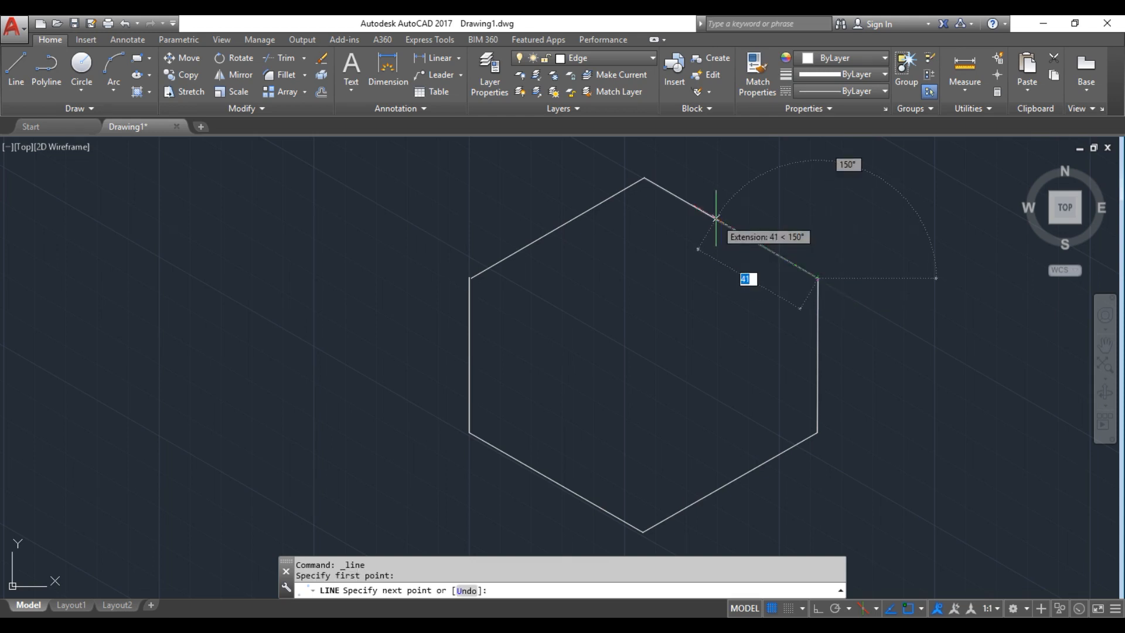
key("Escape")
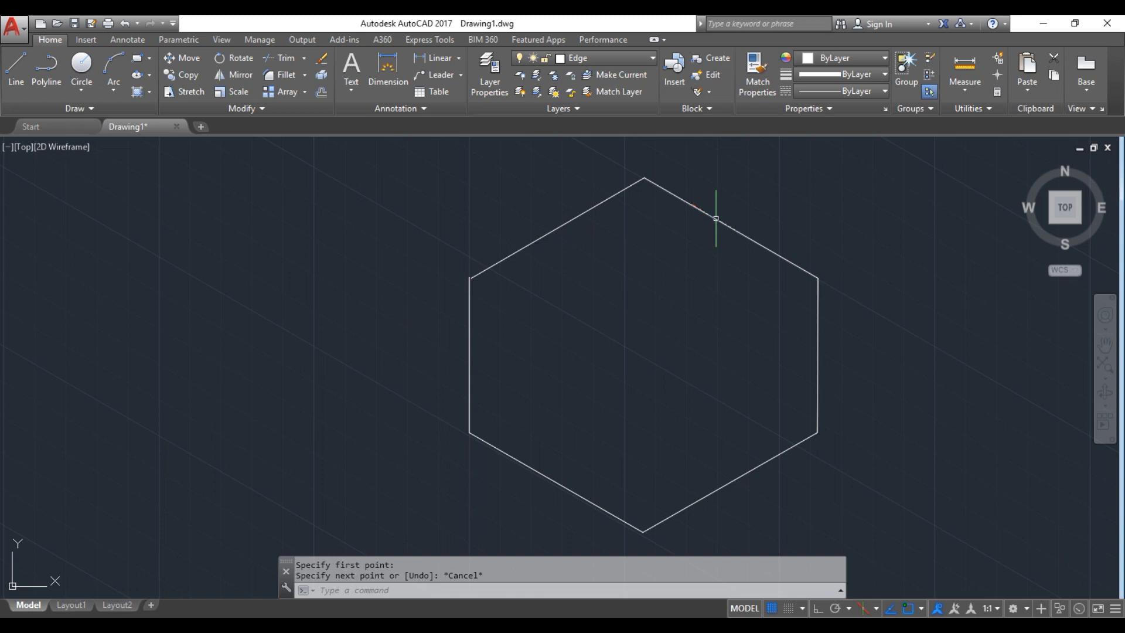
Trace a line over the upper-left edge from the apex to its lower end to check it, and undo that line
left_click(16, 69)
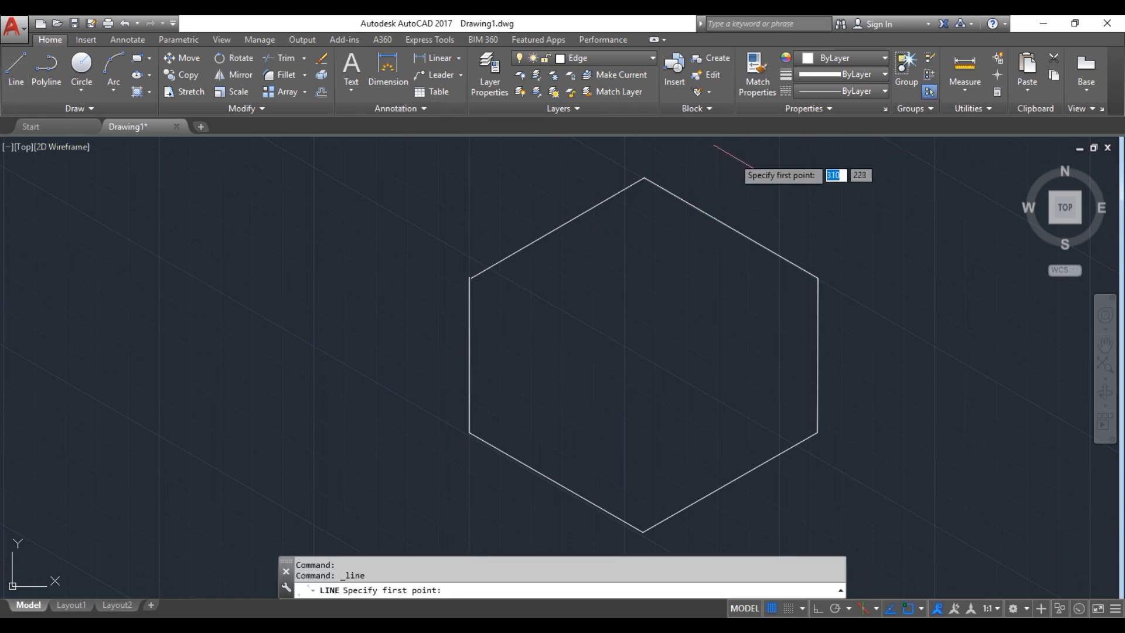
left_click(645, 177)
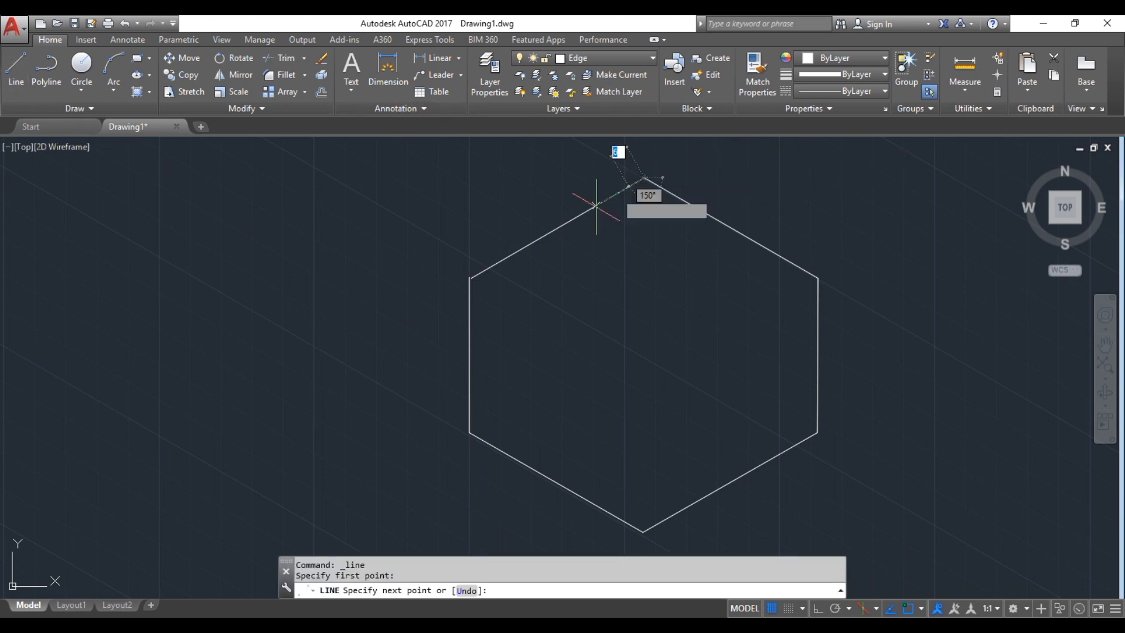
left_click(471, 278)
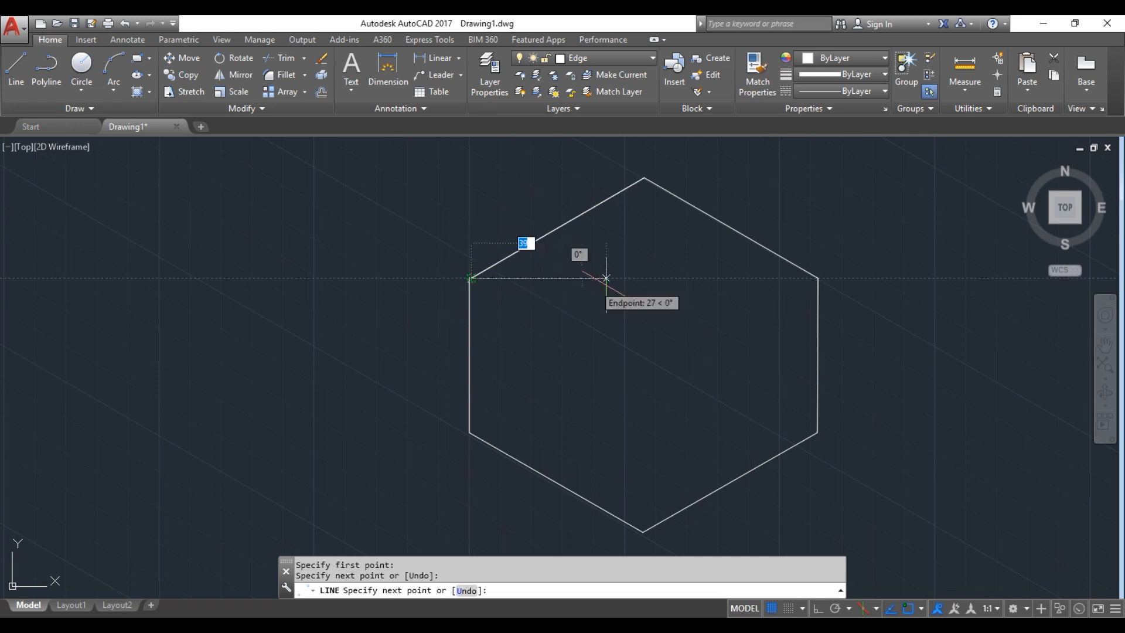
key("Escape")
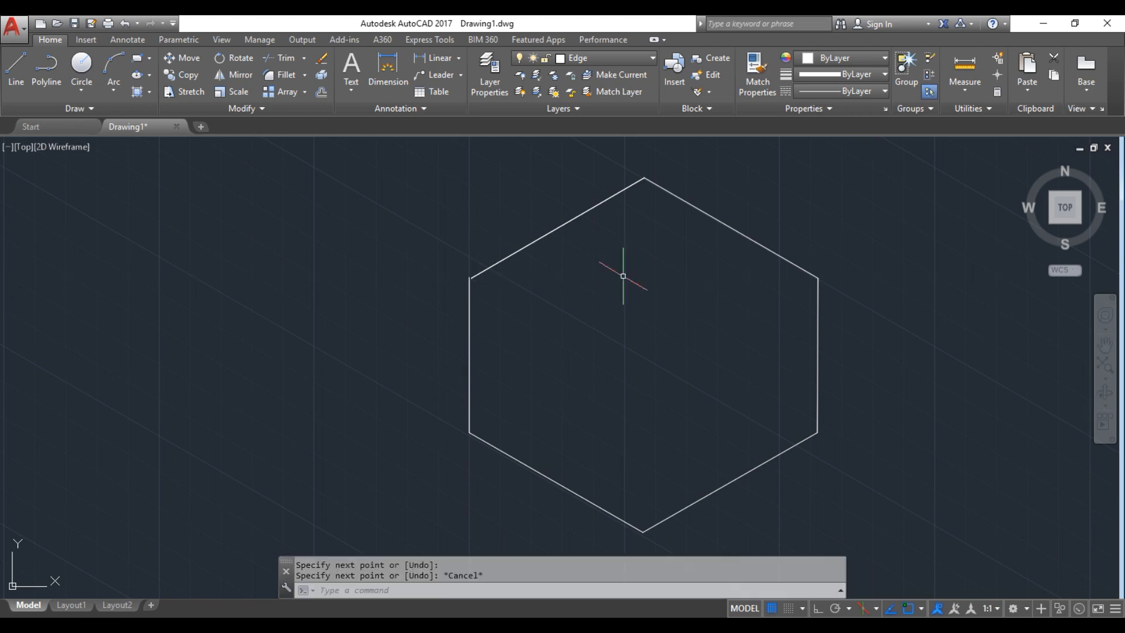
key("ctrl+z")
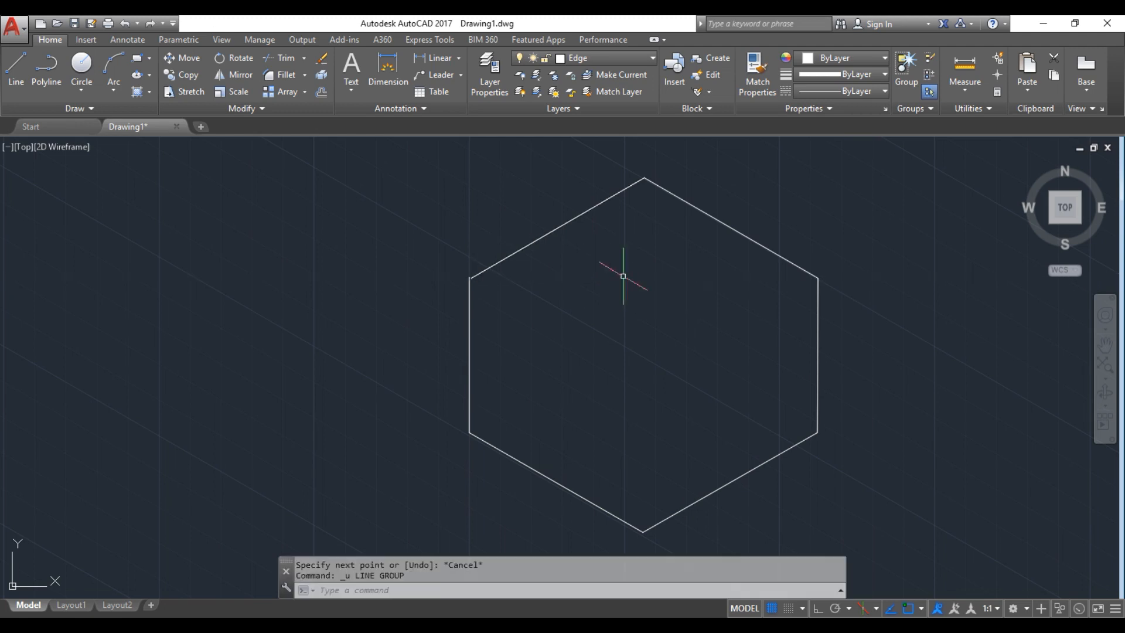
Check the left vertical edge's length with a temporary line from its lower endpoint and cancel it
left_click(15, 76)
left_click(469, 434)
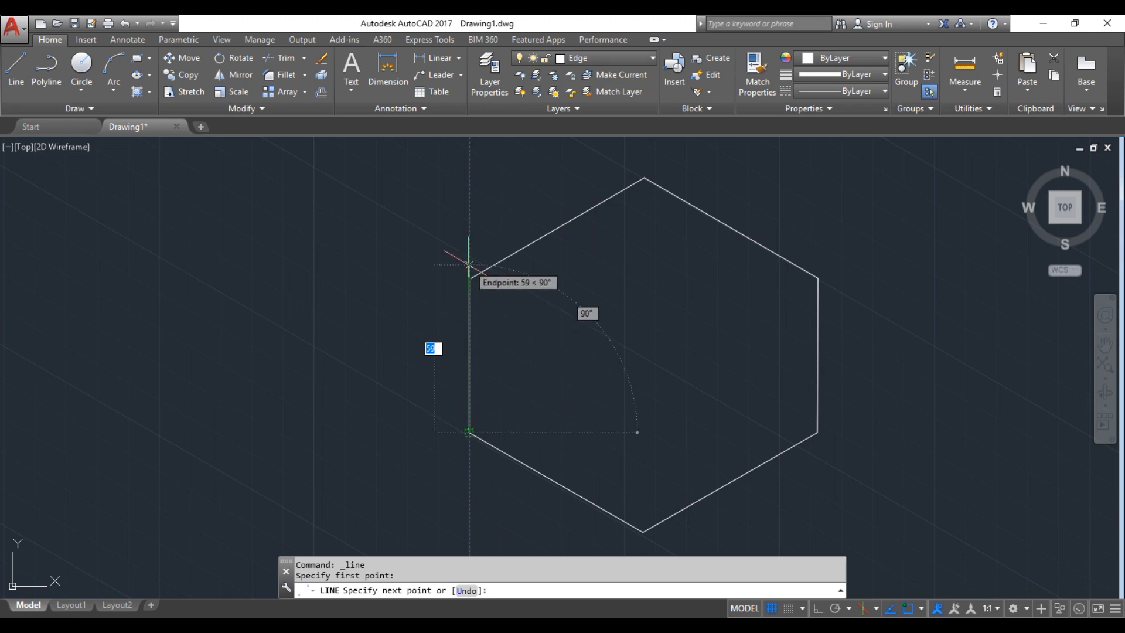
left_click(468, 304)
key("Escape")
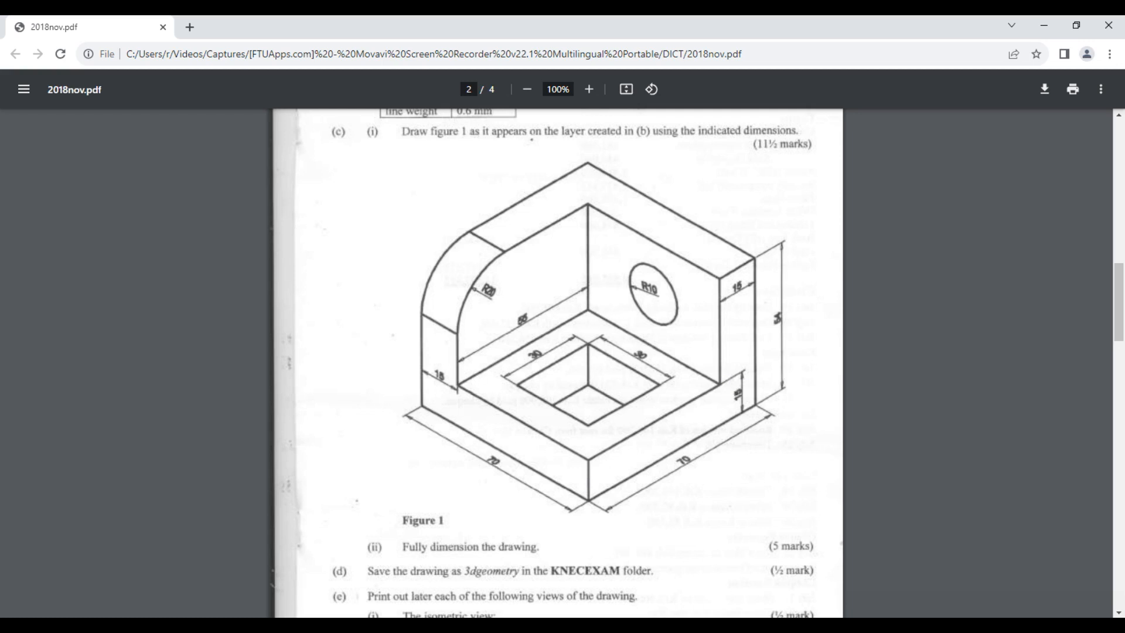
Return to AutoCAD from the exam PDF and draw a 15-unit vertical line upward from the outline's bottom corner
key("alt+Tab")
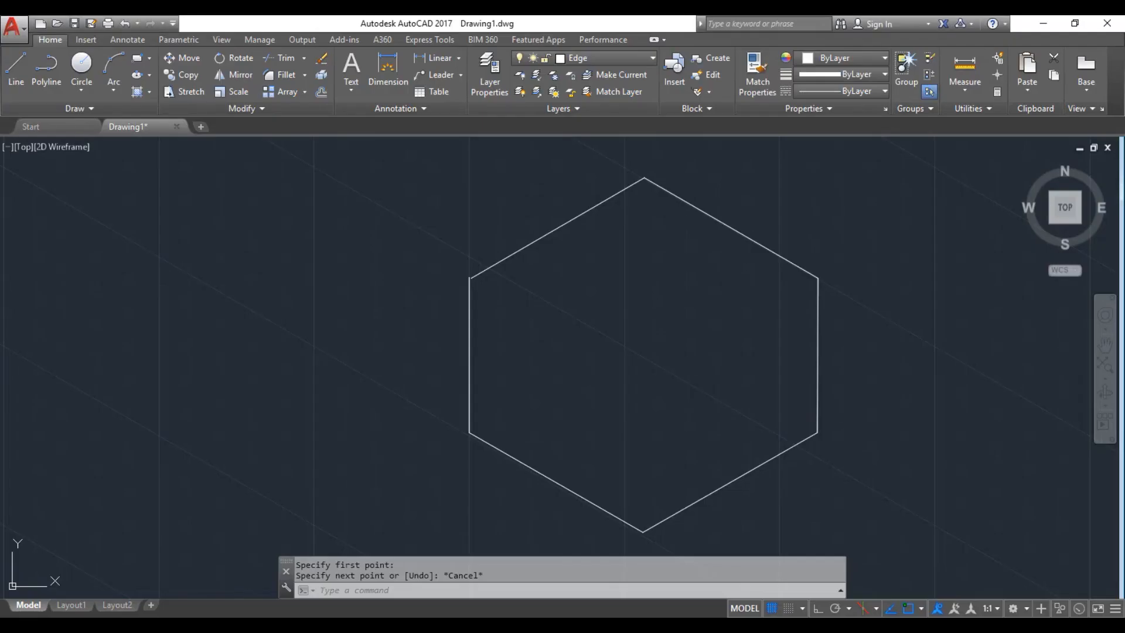
left_click(16, 70)
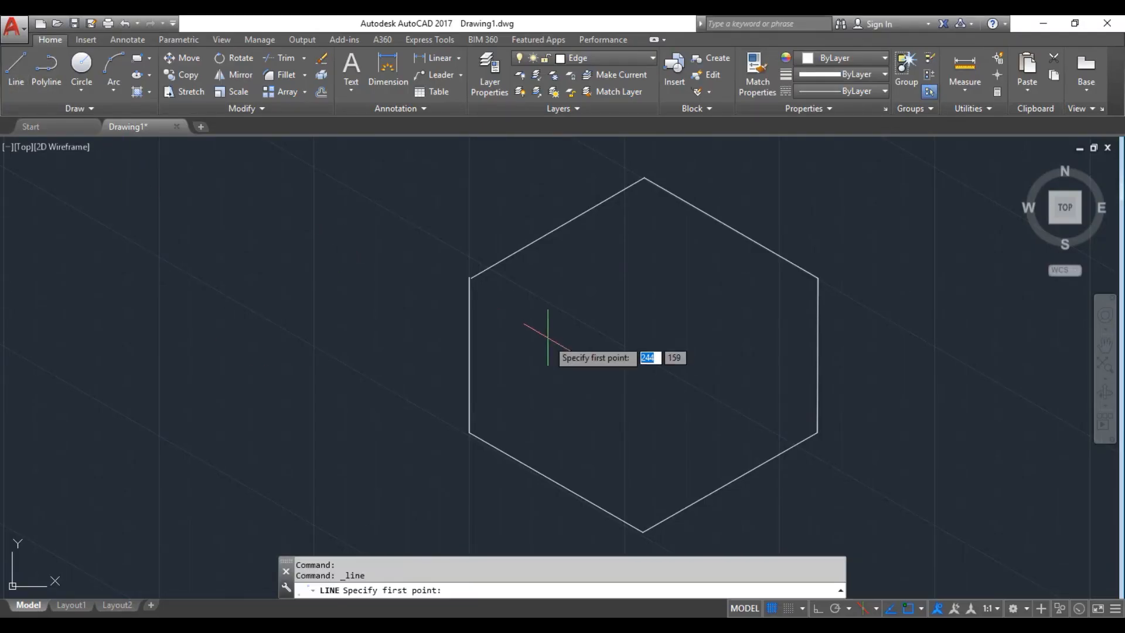
left_click(642, 532)
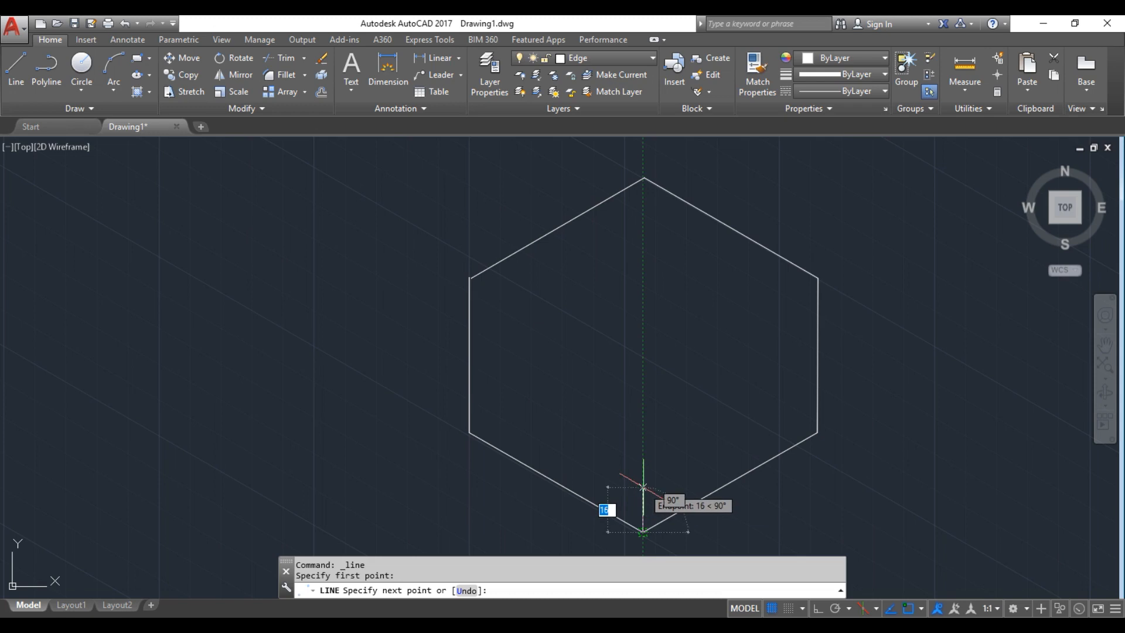
type("15")
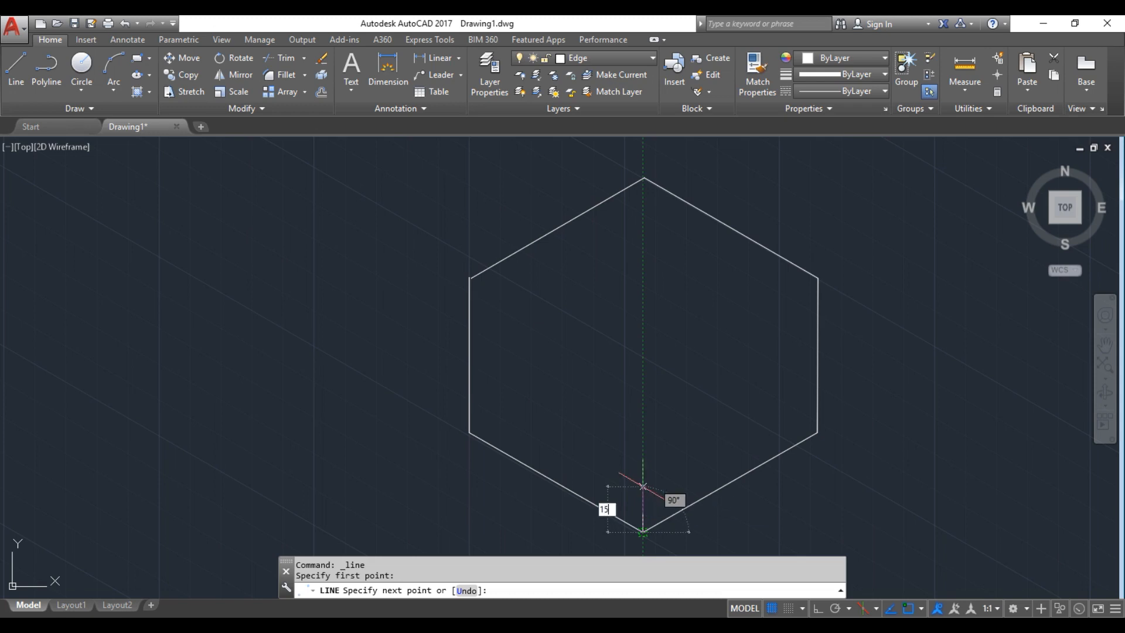
key("Return")
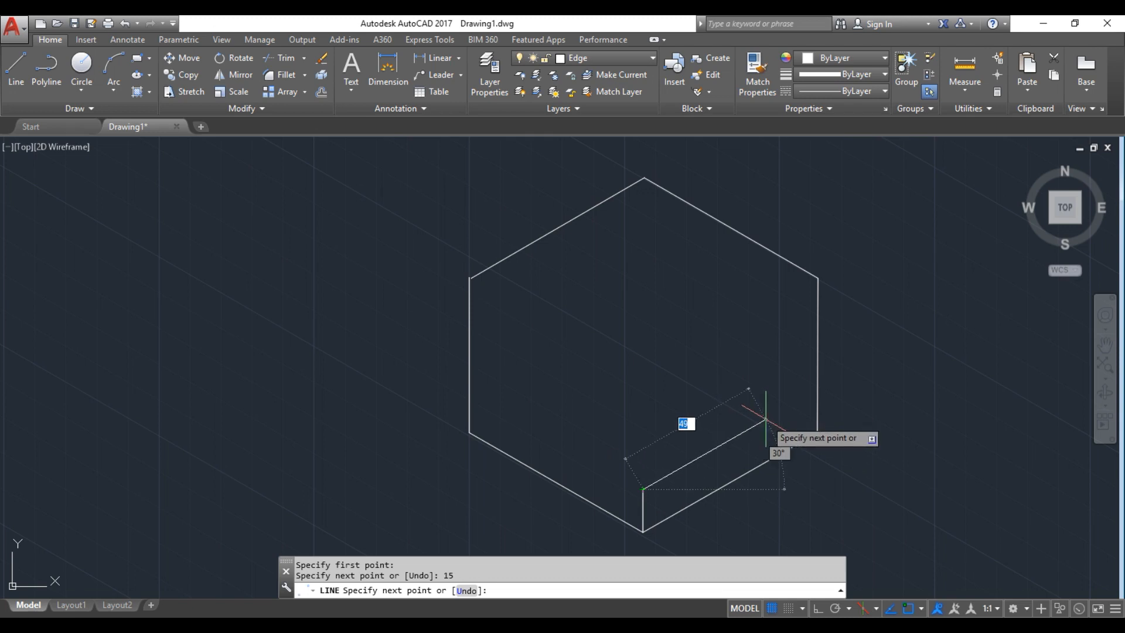
Continue the line with four 55-unit isometric segments, up-right, up-left, down-left and down-right, to form the base's closed rhombus
type("55")
key("Return")
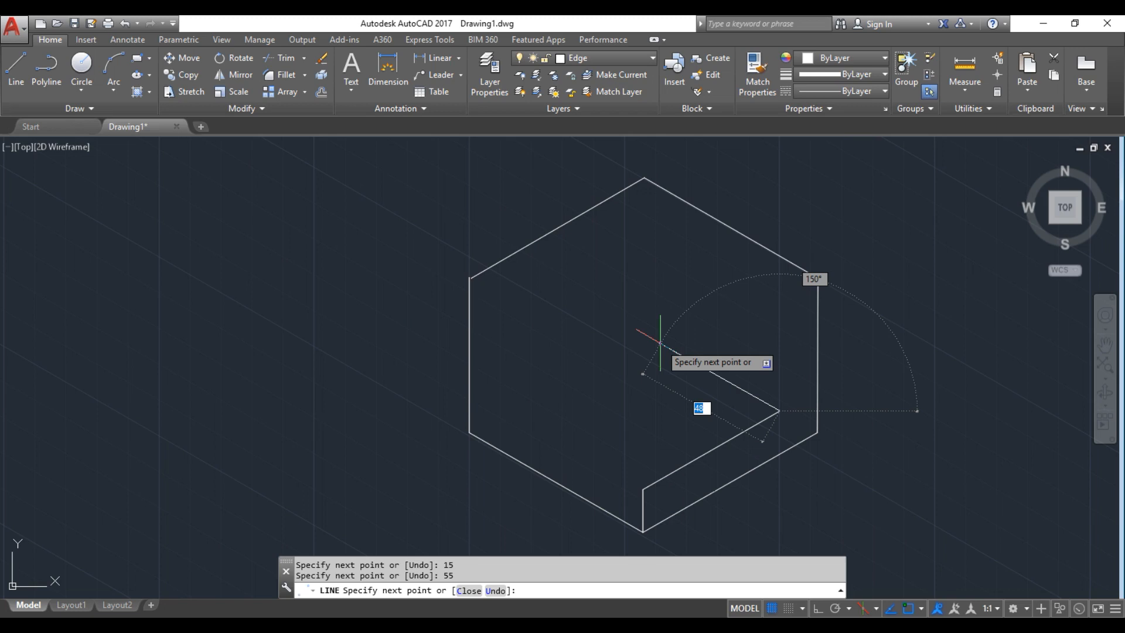
type("55")
key("Return")
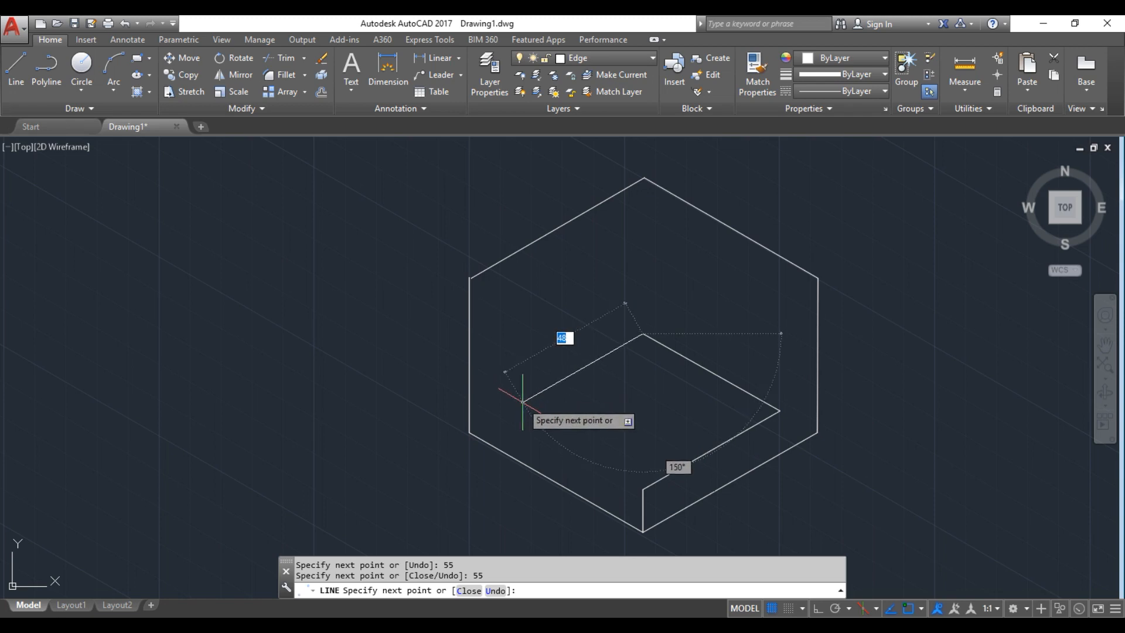
type("5t5")
key("BackSpace")
key("BackSpace")
type("5")
key("Return")
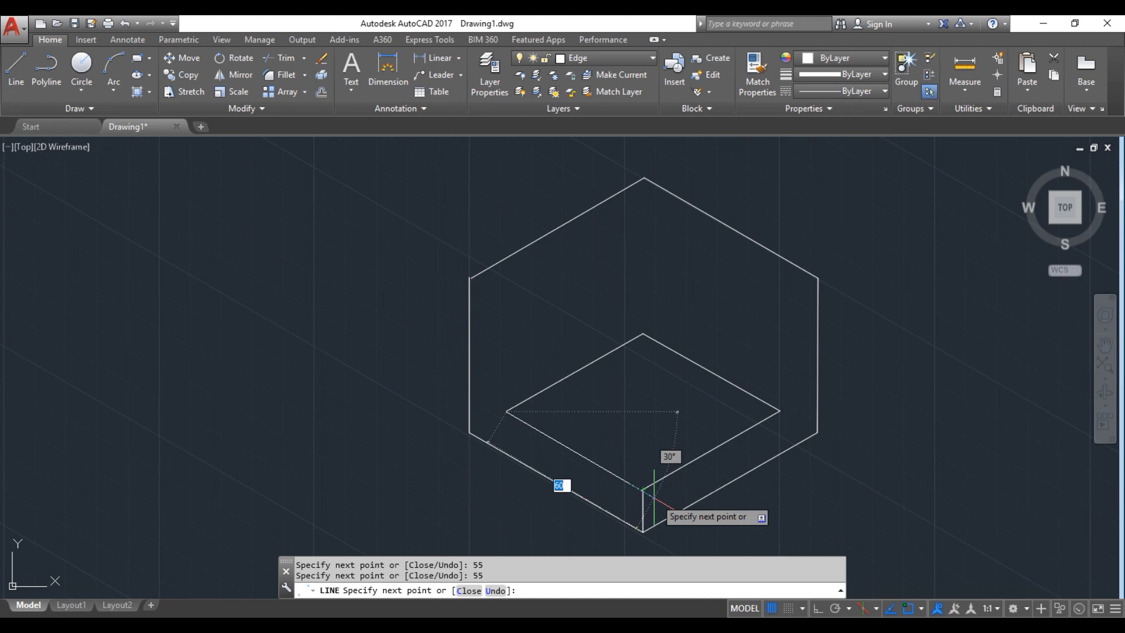
type("55")
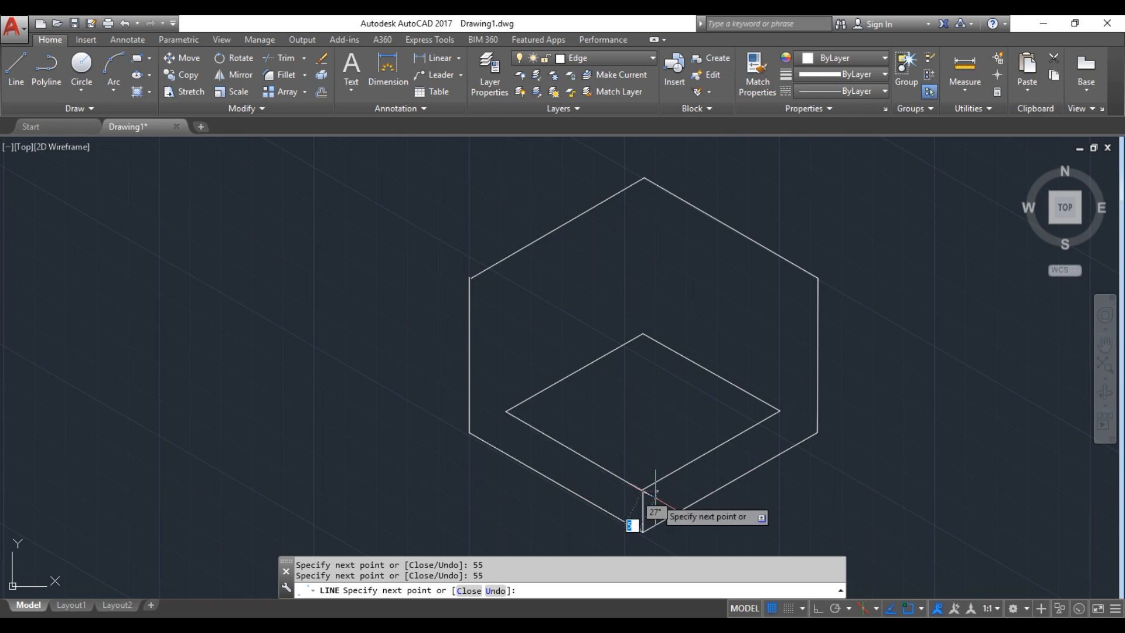
End the line command, inspect the base rhombus's front corner, and check Figure 1 in the exam PDF for the wall dimensions
key("Escape")
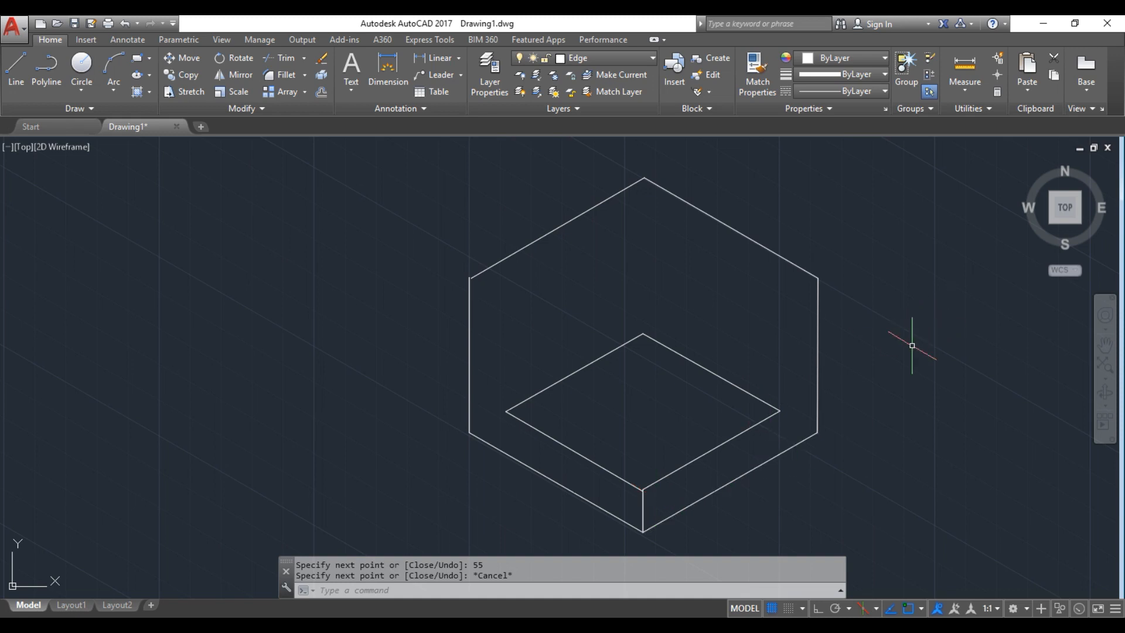
scroll(645, 527, "up", 8)
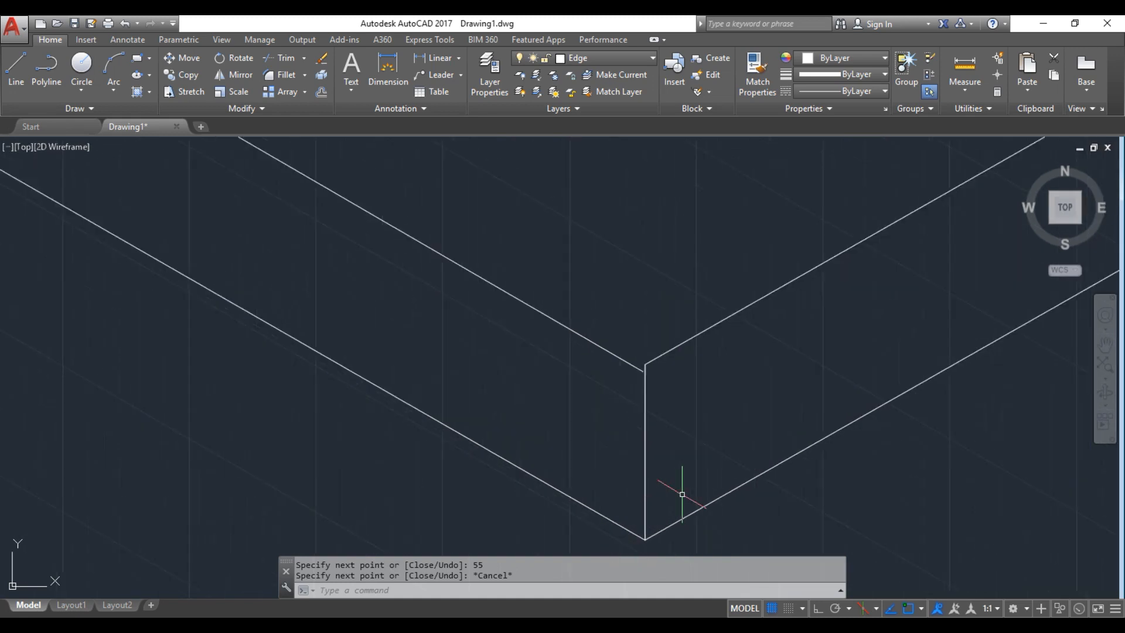
scroll(814, 442, "down", 10)
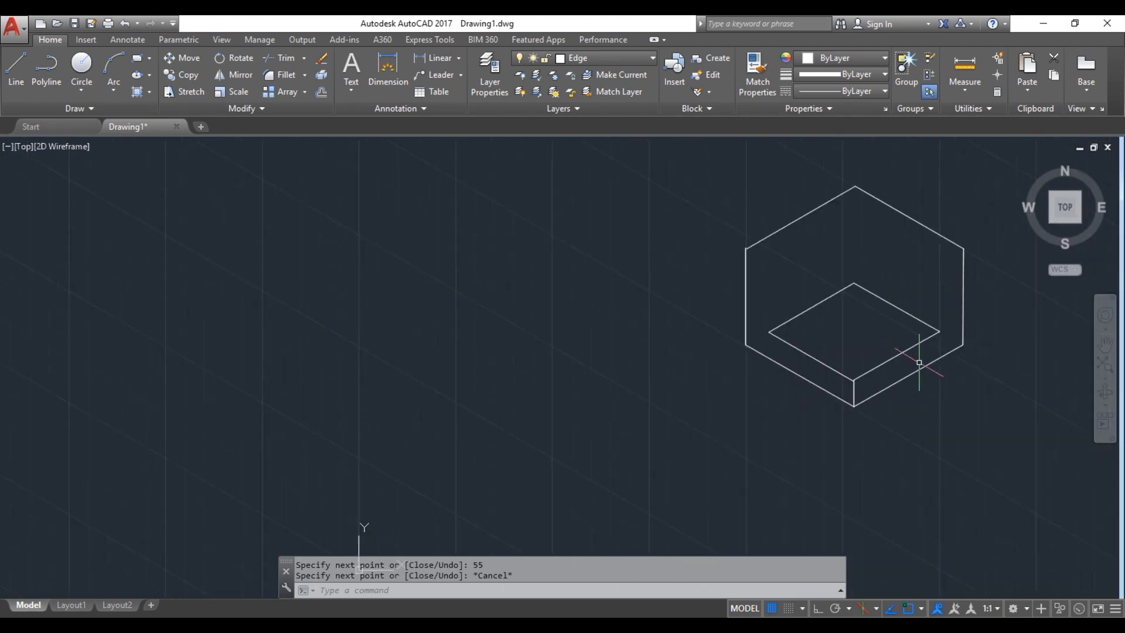
scroll(999, 267, "up", 3)
scroll(992, 242, "down", 3)
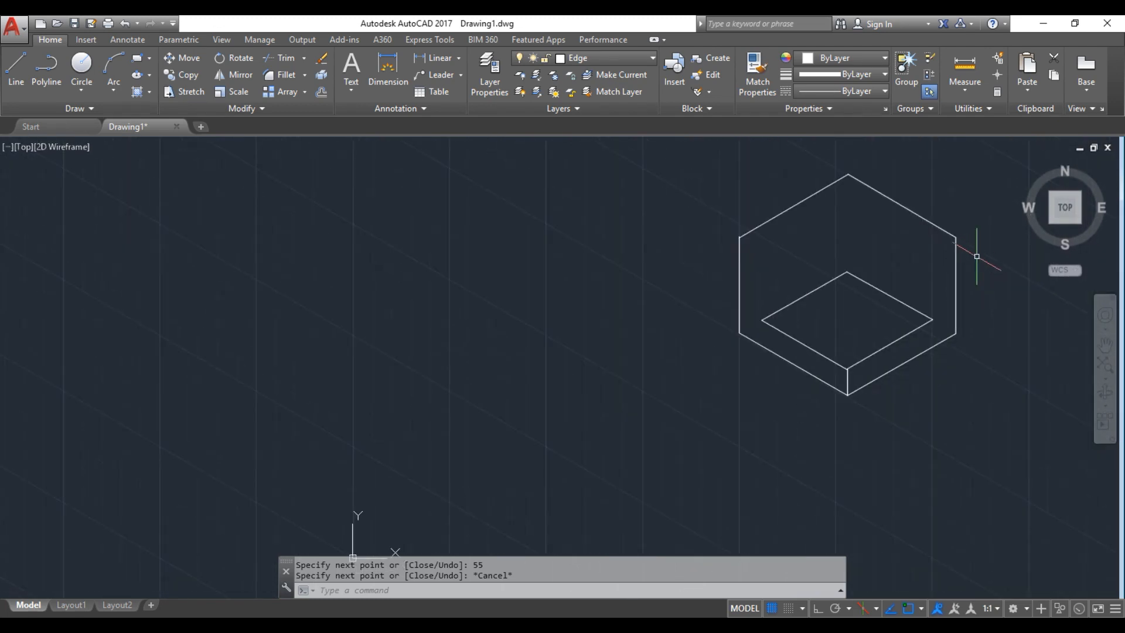
left_click(293, 626)
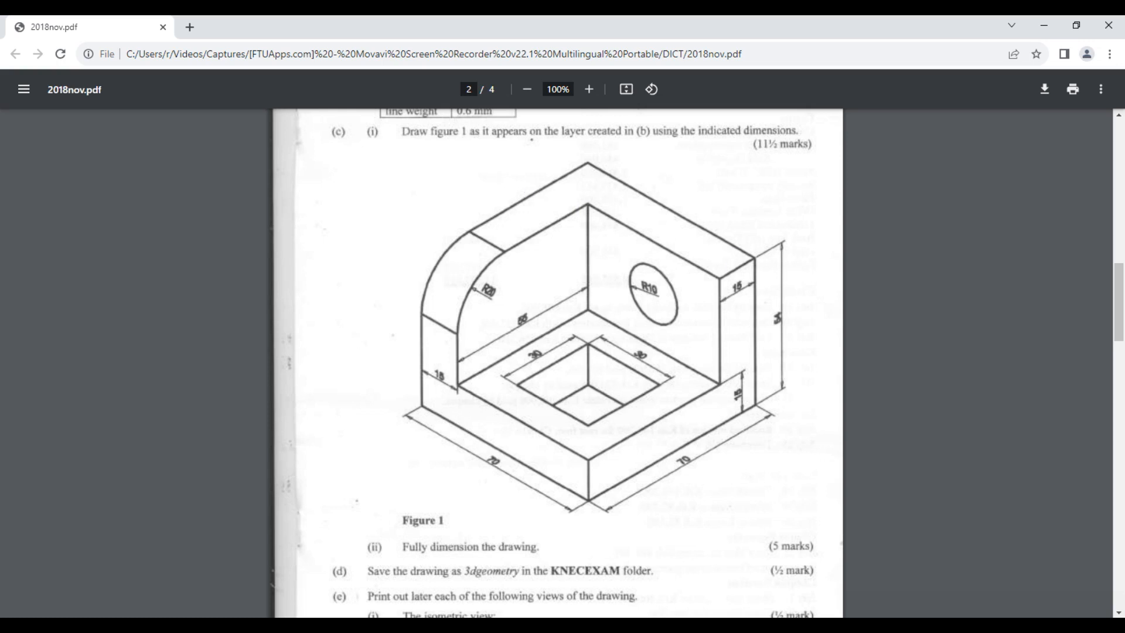
key("alt+Tab")
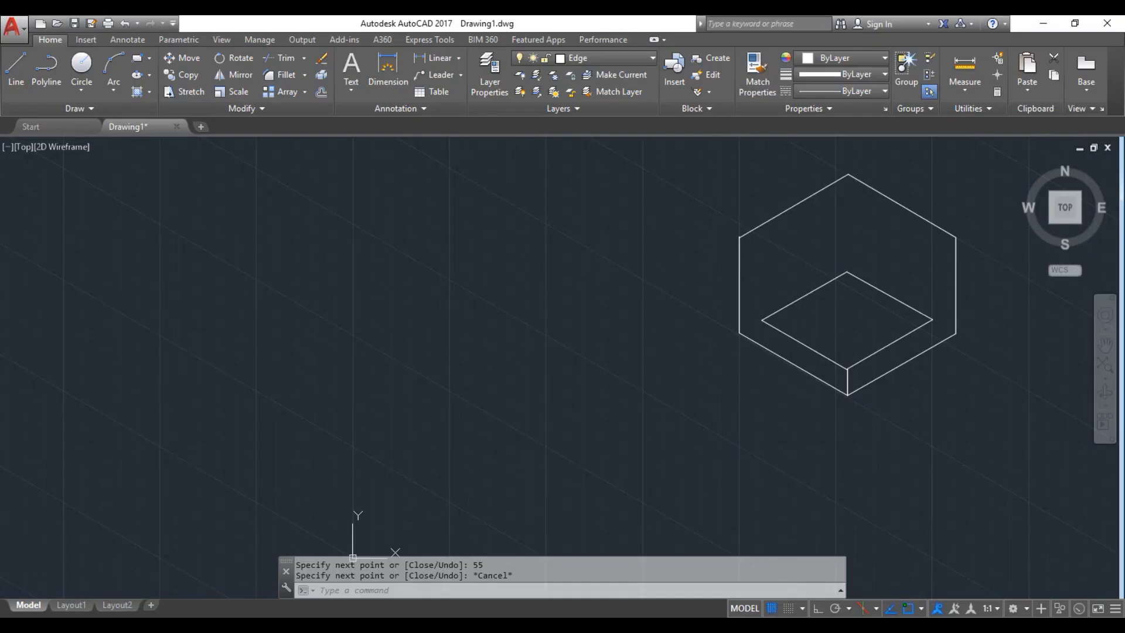
Draw connected lines from the rhombus's right corner: 30 units vertically up, 55 units up-left and 55 units down-left
left_click(26, 68)
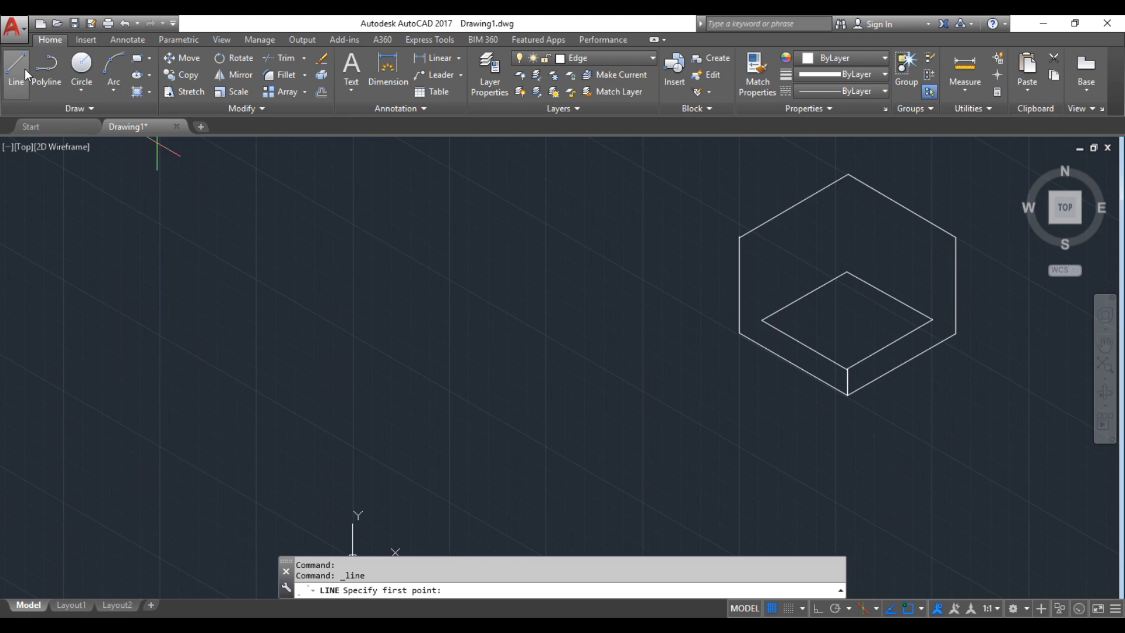
left_click(933, 319)
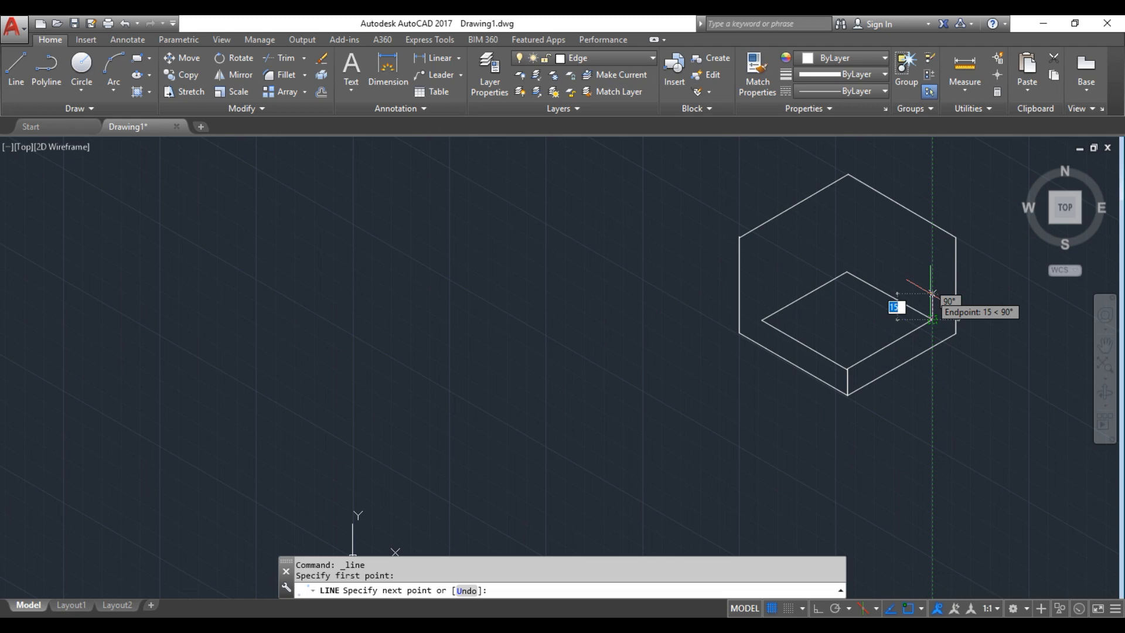
type("30")
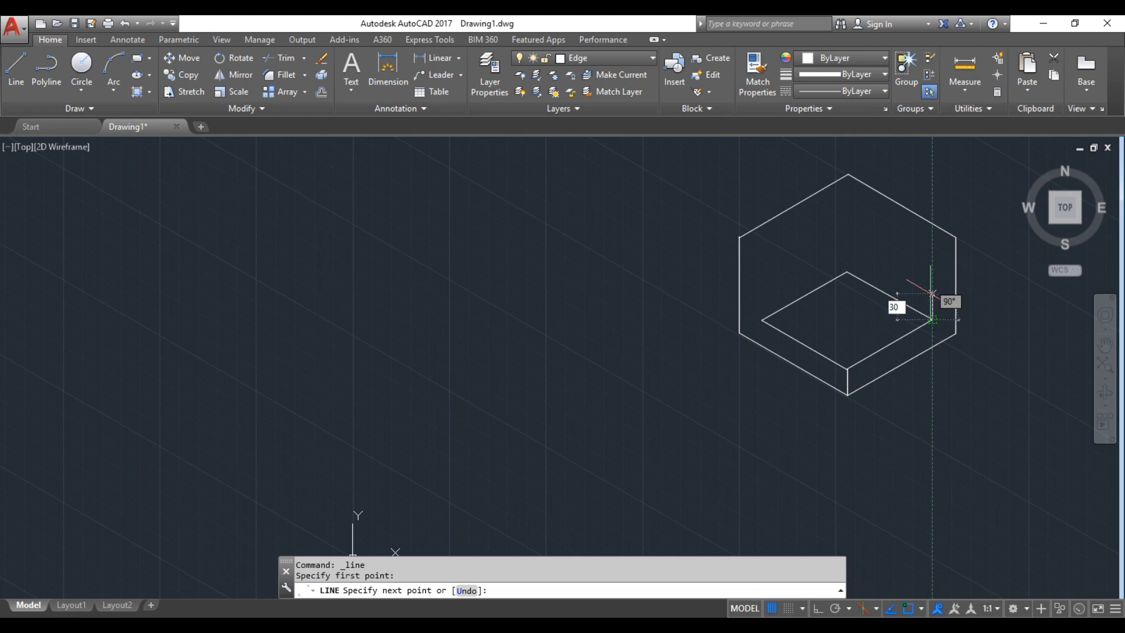
key("Return")
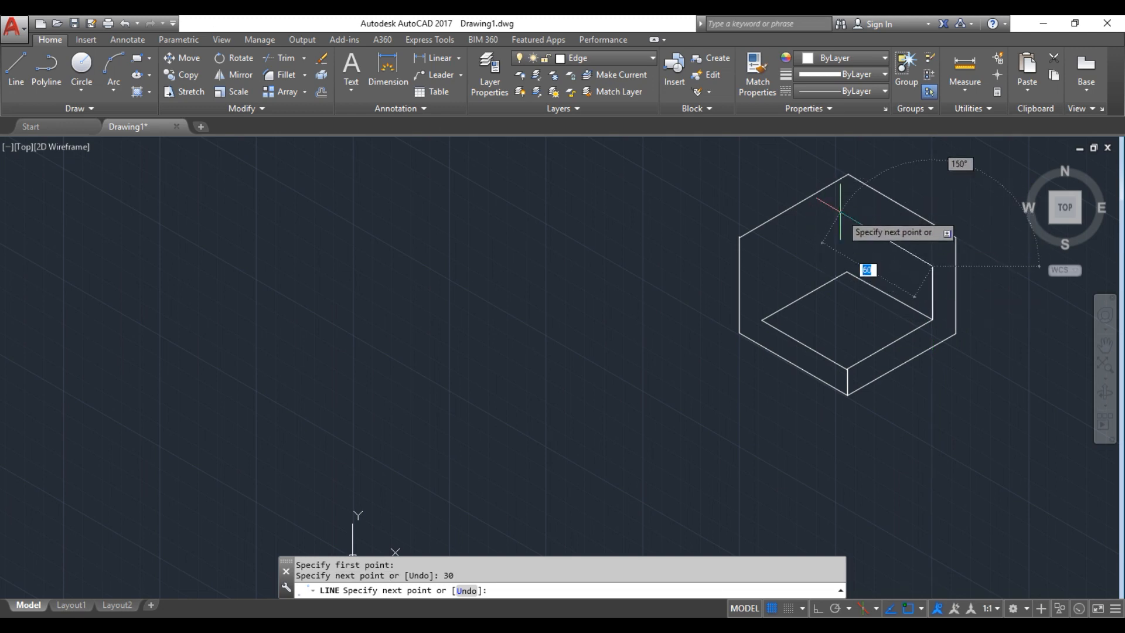
type("55")
key("Return")
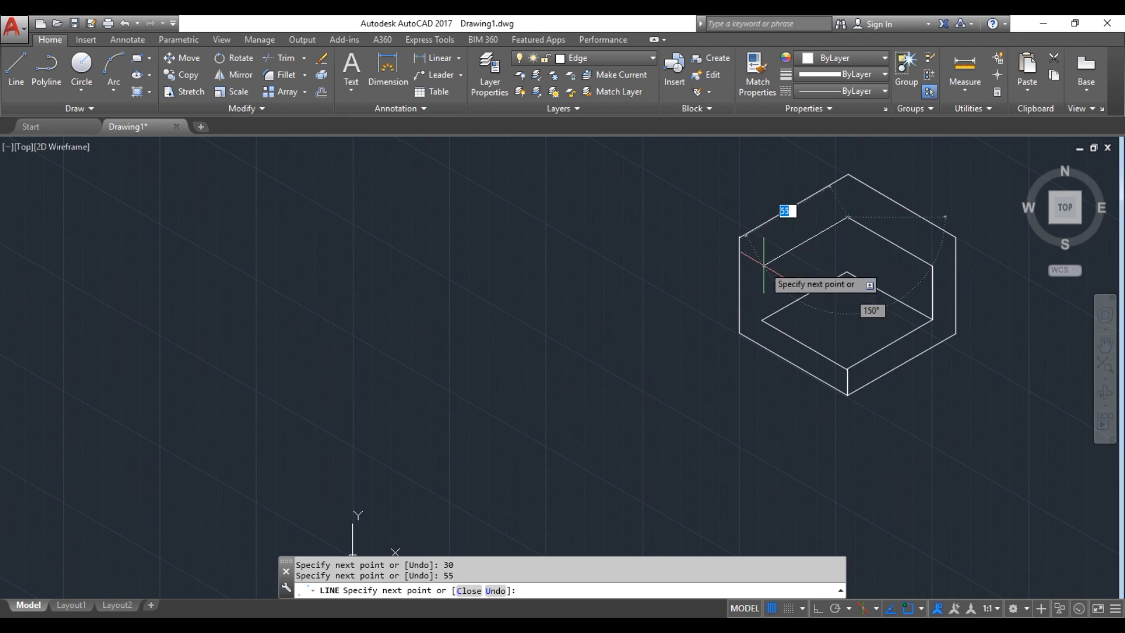
type("55")
key("Return")
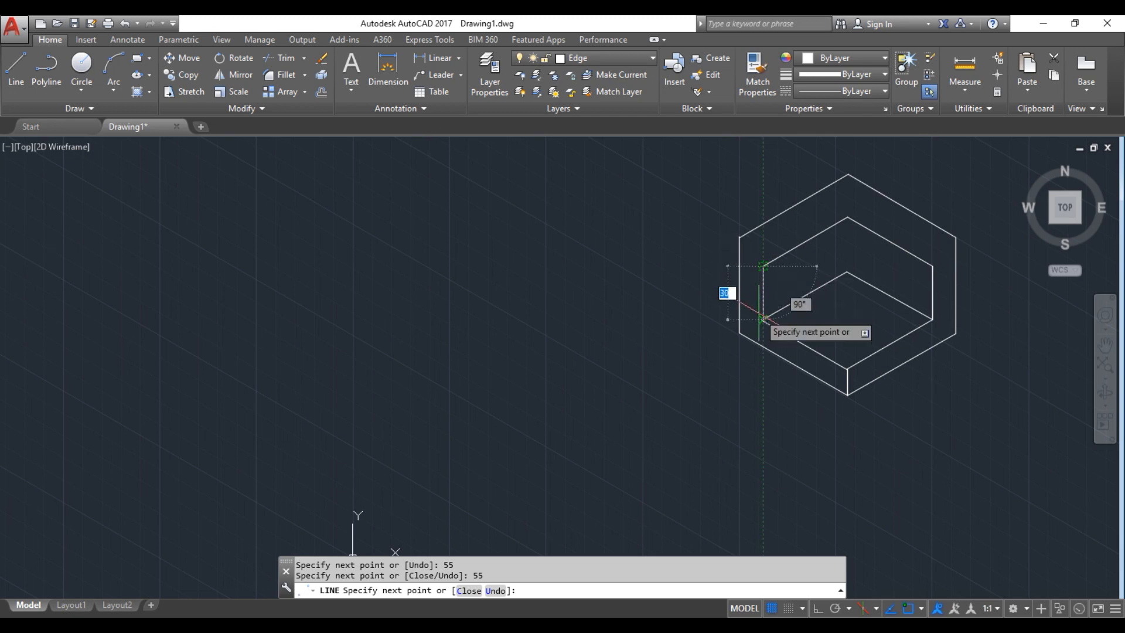
Try a 39-unit vertical line downward from the inner outline's open left end and erase it after rechecking the exam figure
scroll(763, 318, "up", 2)
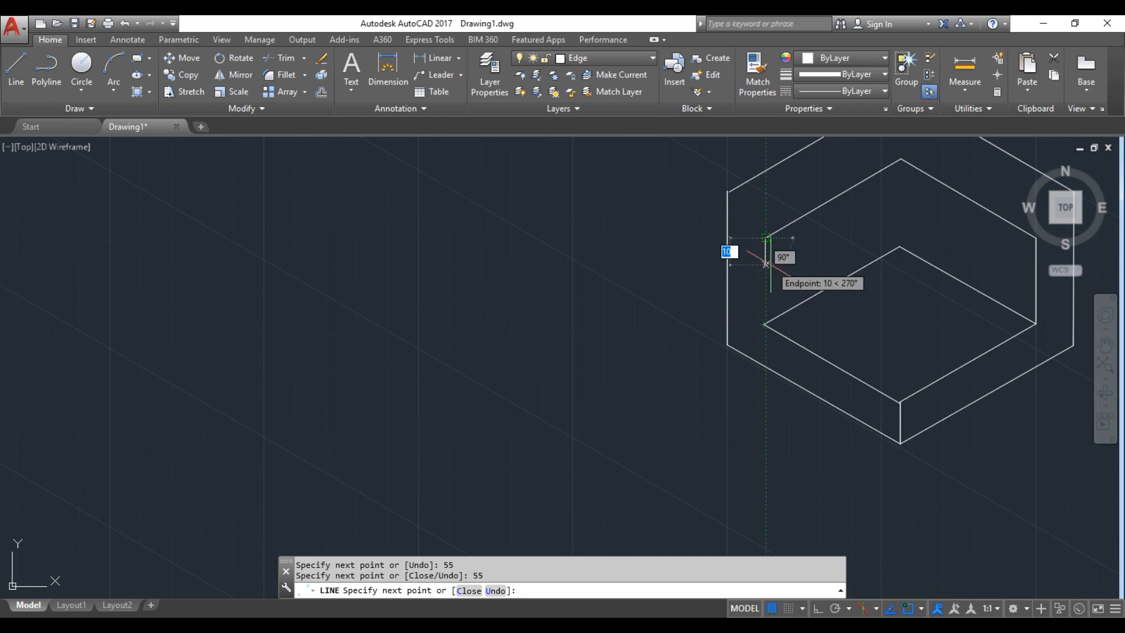
type("3")
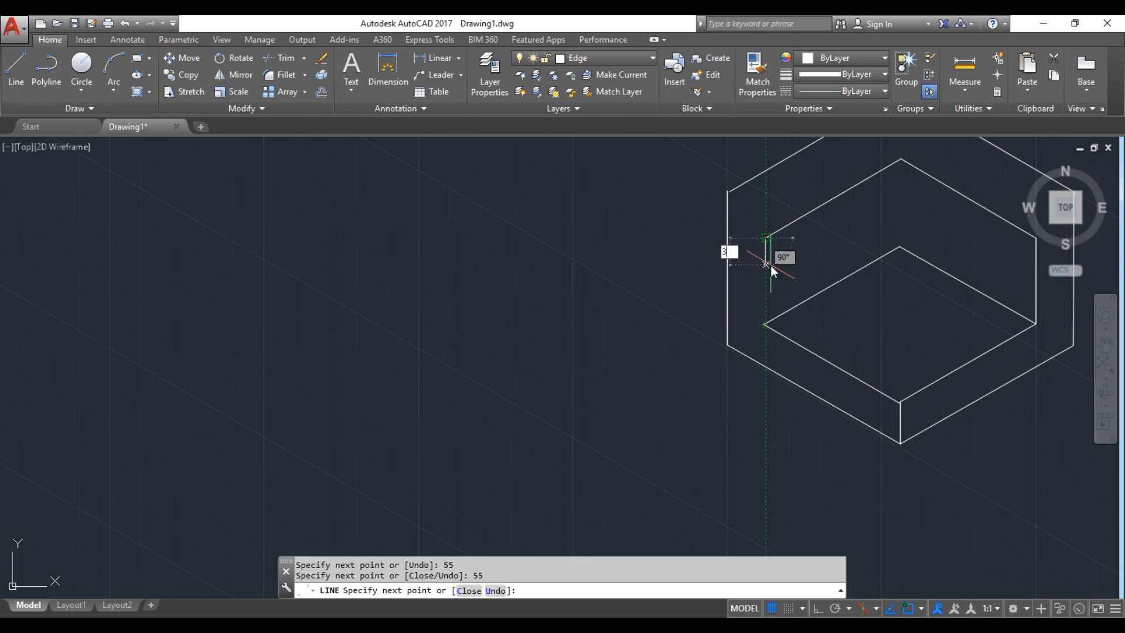
type("9")
key("Return")
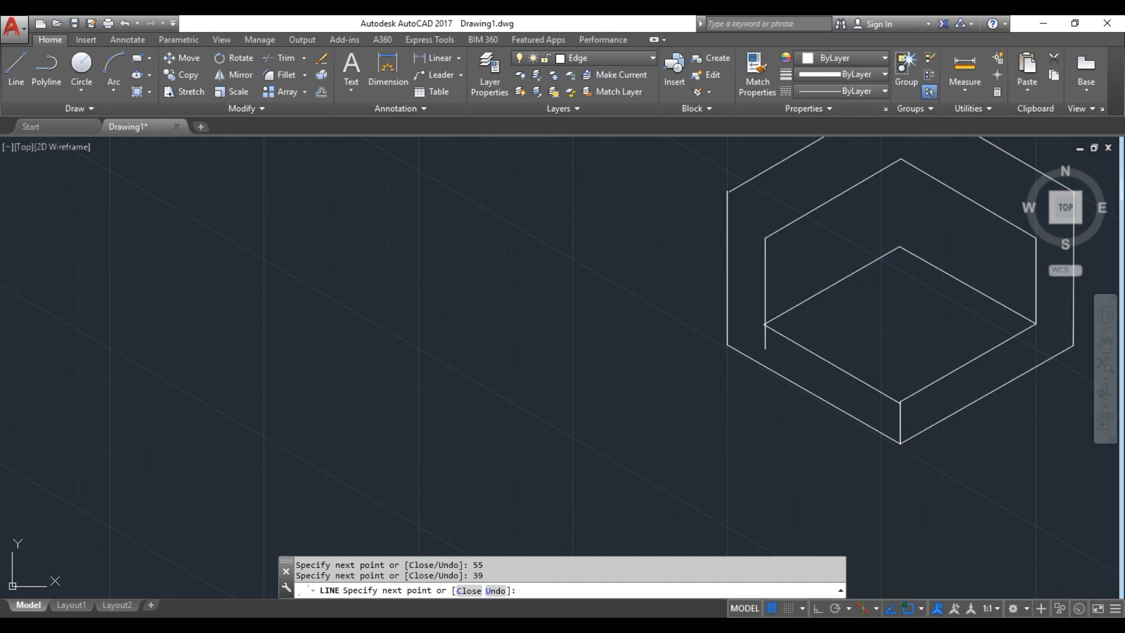
key("Return")
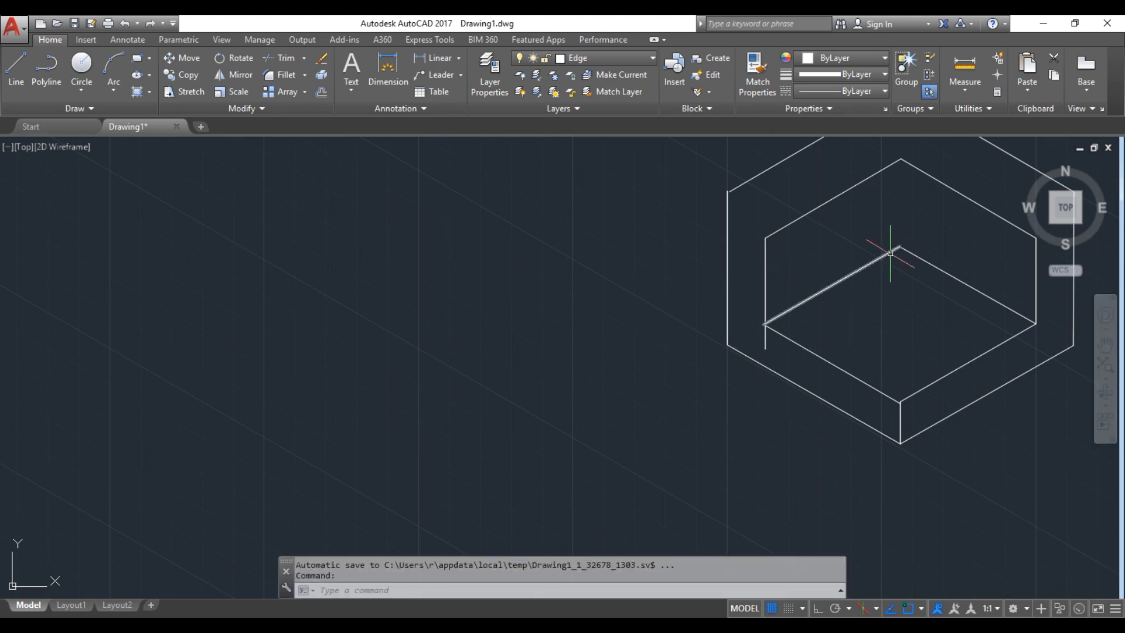
scroll(882, 247, "down", 2)
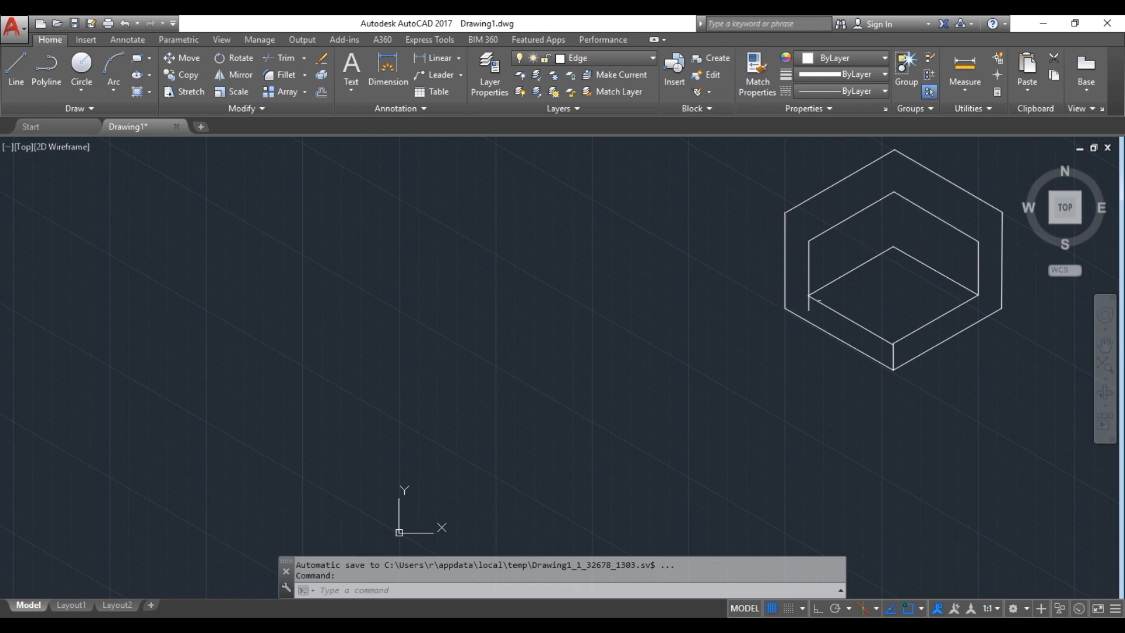
left_click(487, 628)
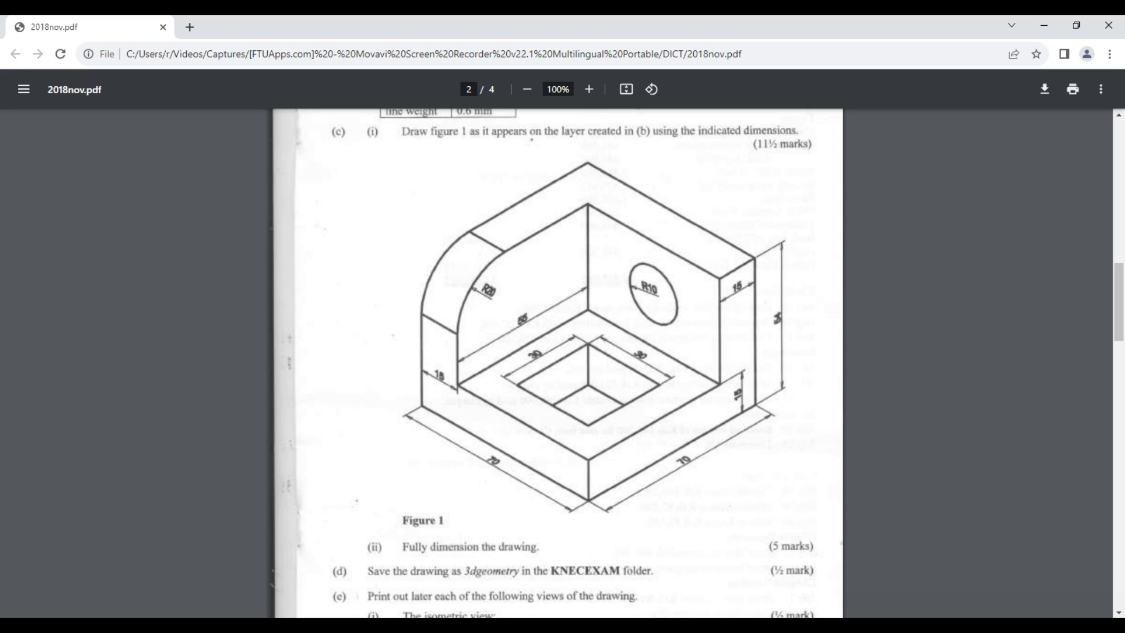
left_click(501, 628)
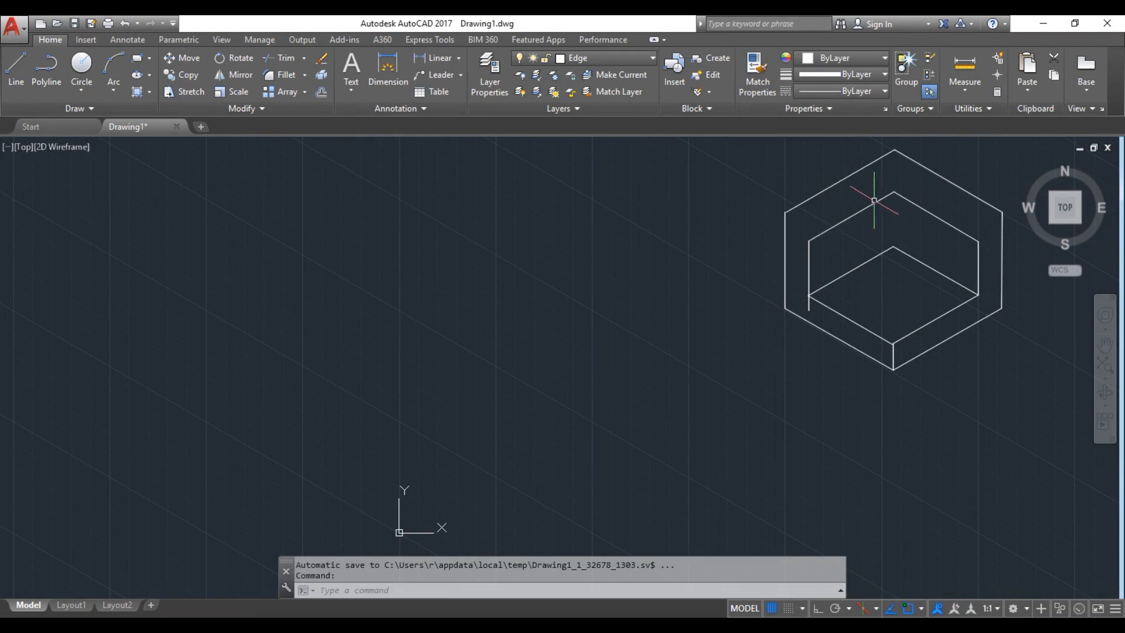
left_click(810, 273)
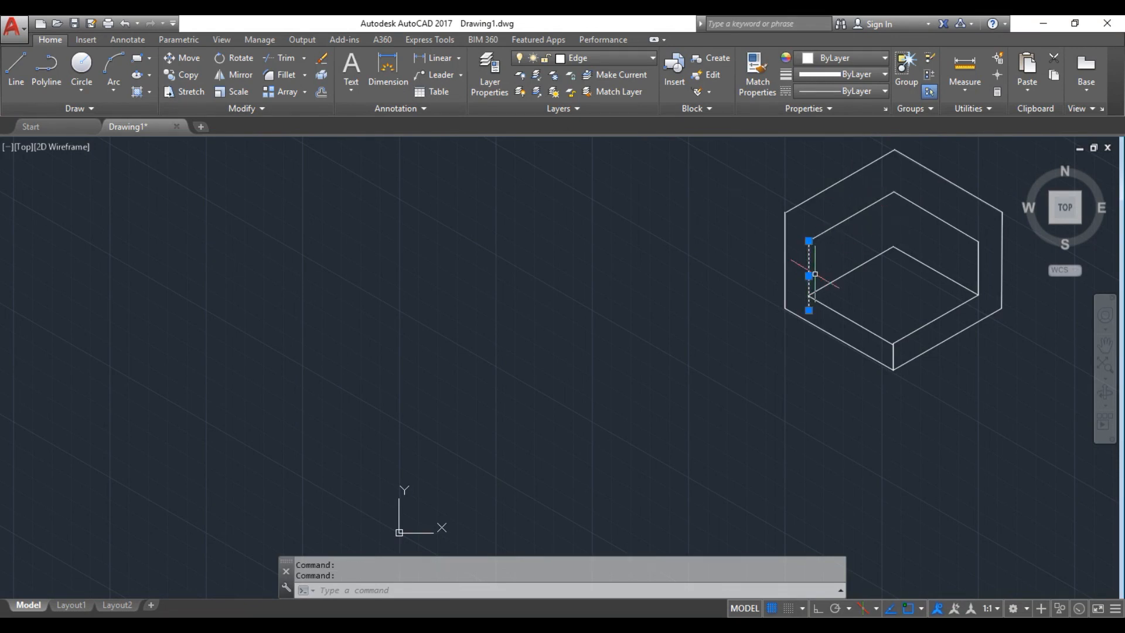
key("Delete")
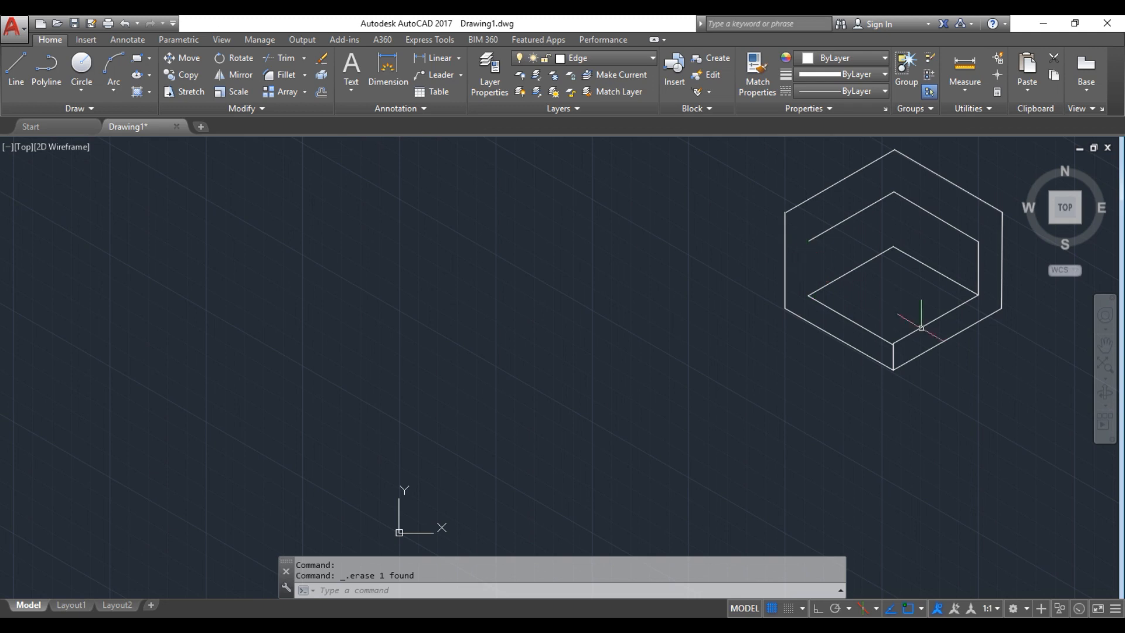
Replace the 30-unit right inner vertical with a 39-unit vertical line drawn up from the rhombus's right corner
scroll(990, 257, "up", 2)
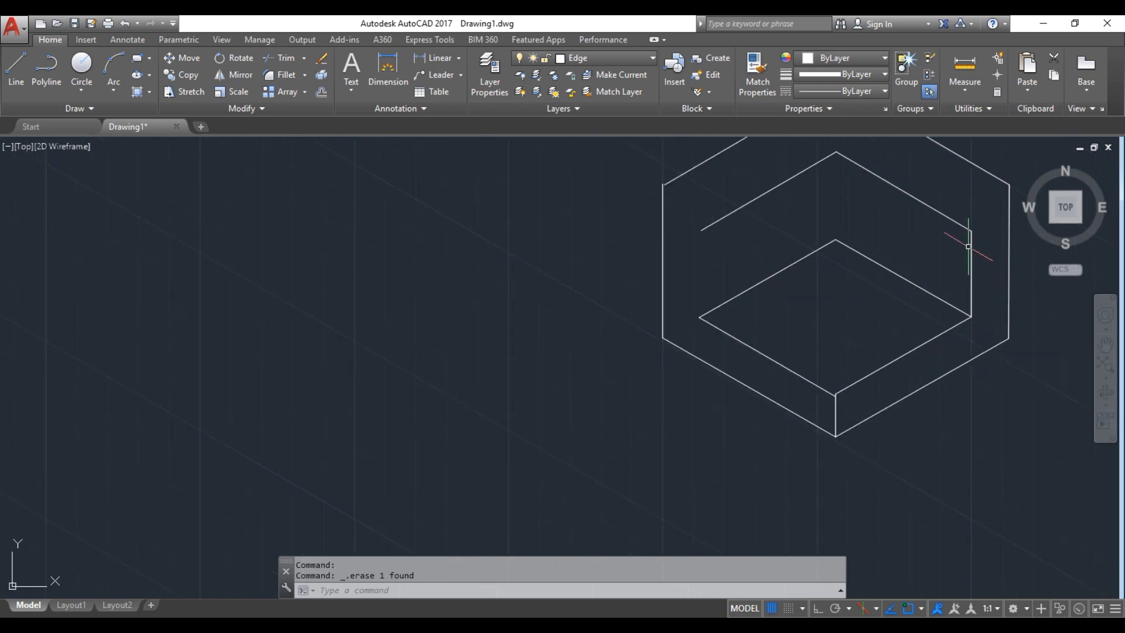
left_click(971, 249)
key("Delete")
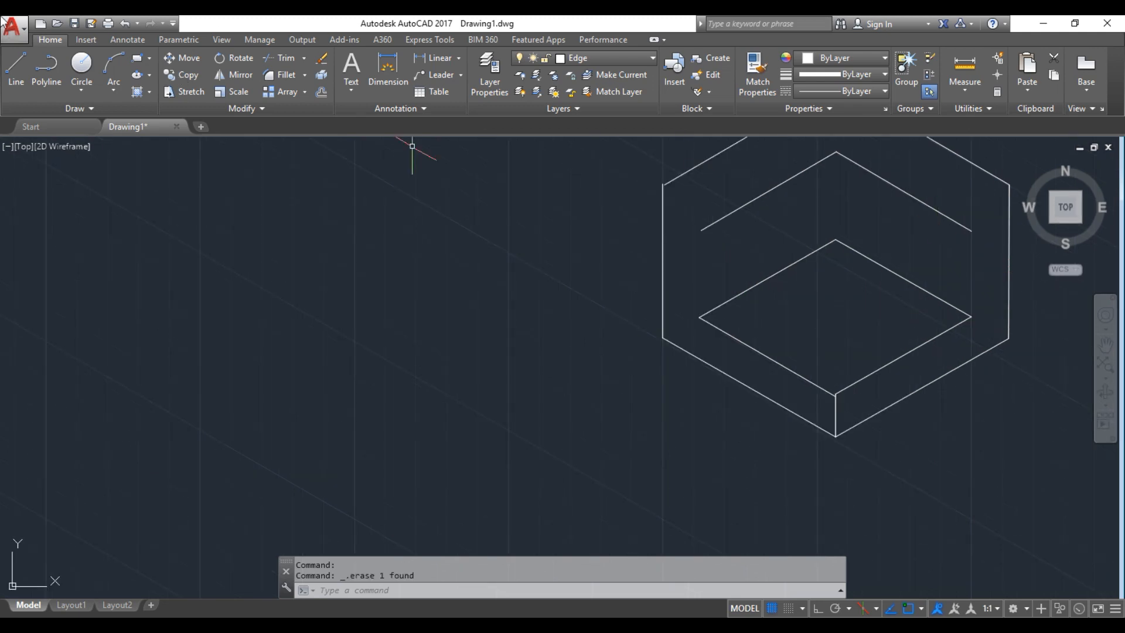
left_click(16, 78)
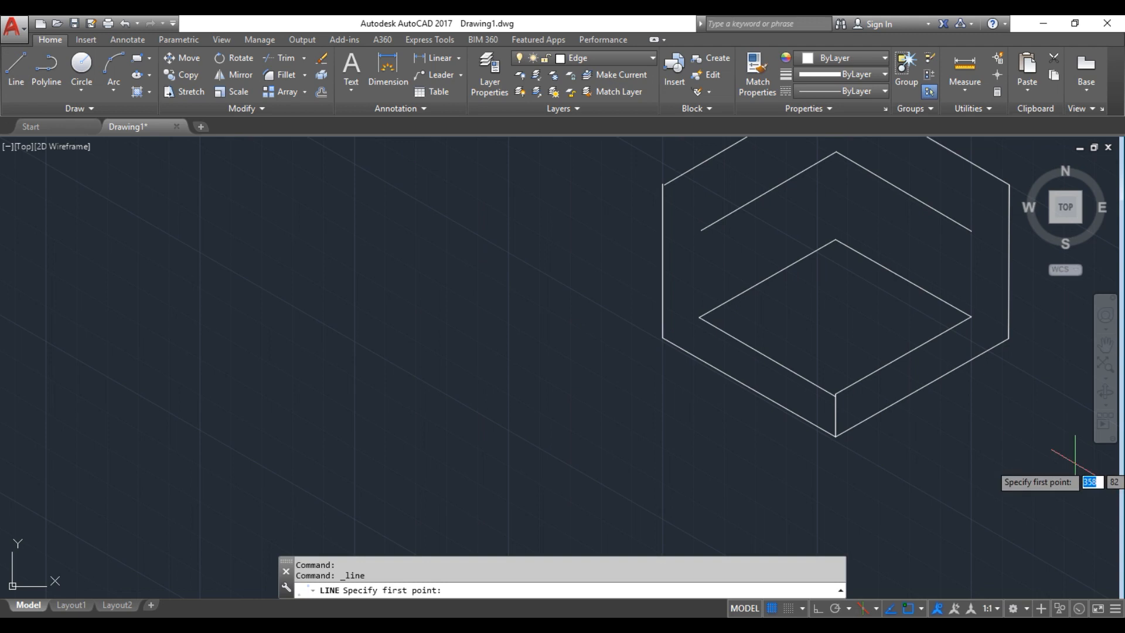
left_click(971, 317)
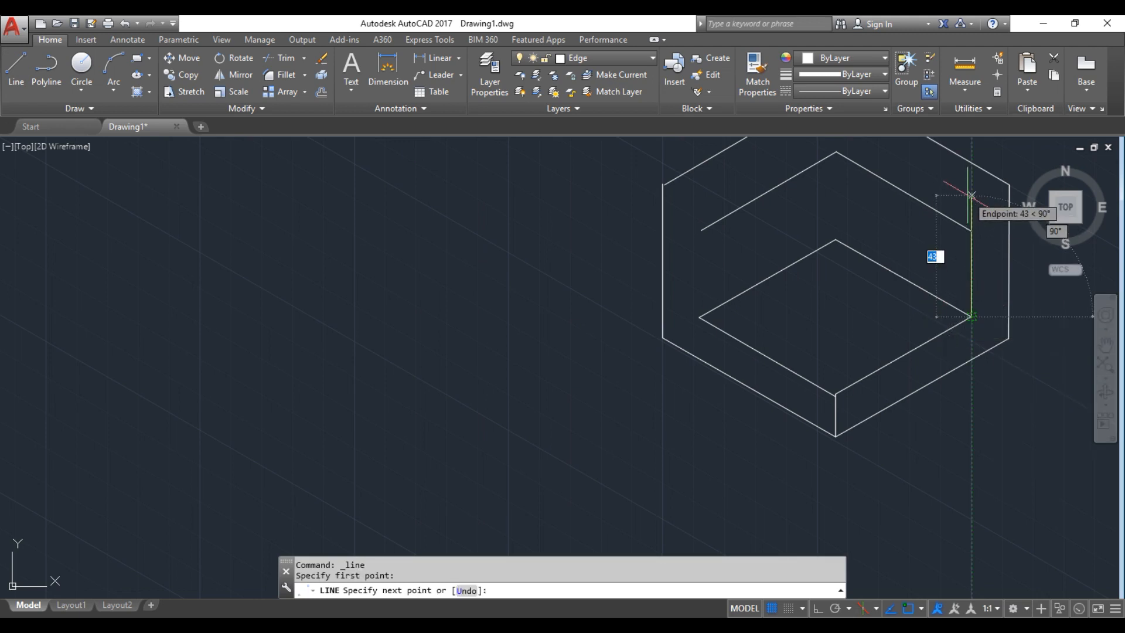
type("39")
key("Return")
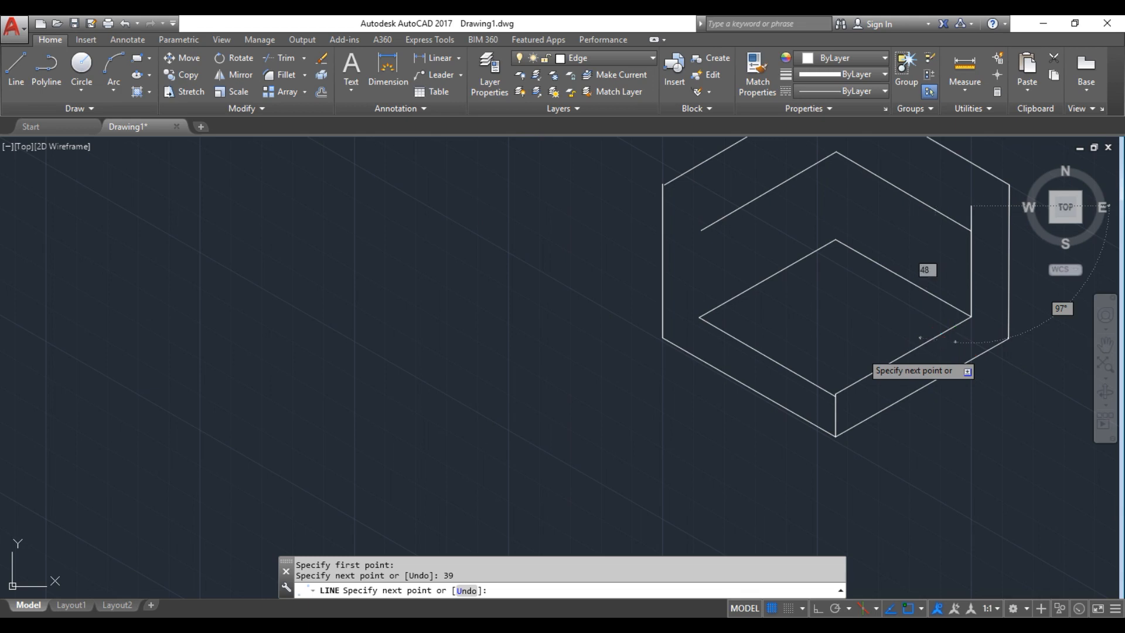
key("Escape")
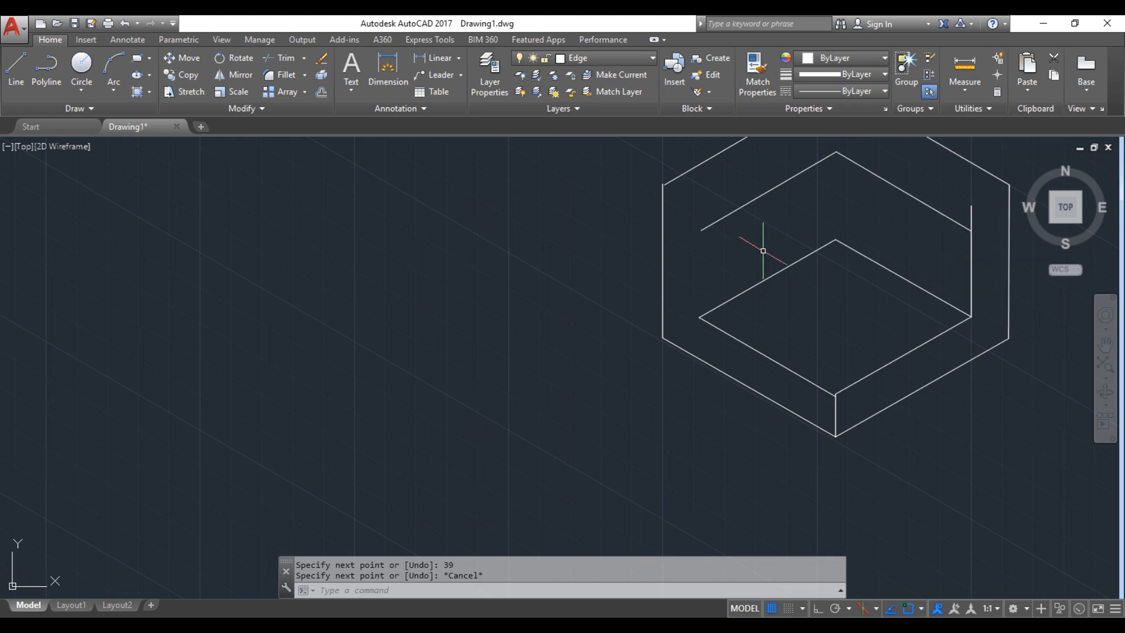
Move the two upper 55-unit inner lines up so their right end meets the top of the 39-unit vertical line
left_click(781, 181)
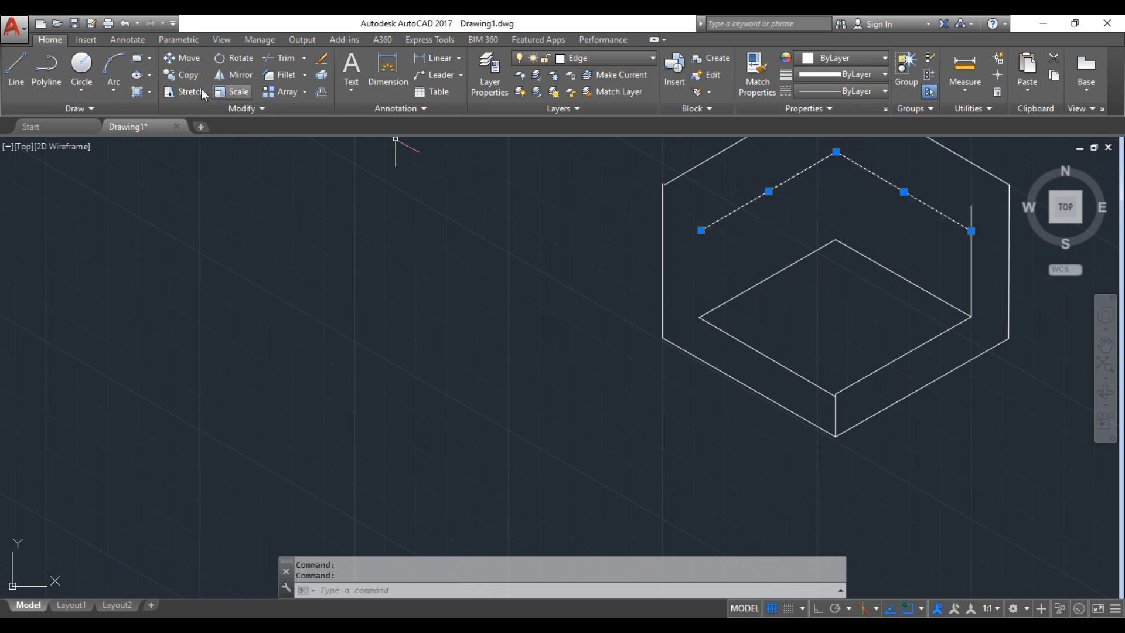
left_click(183, 57)
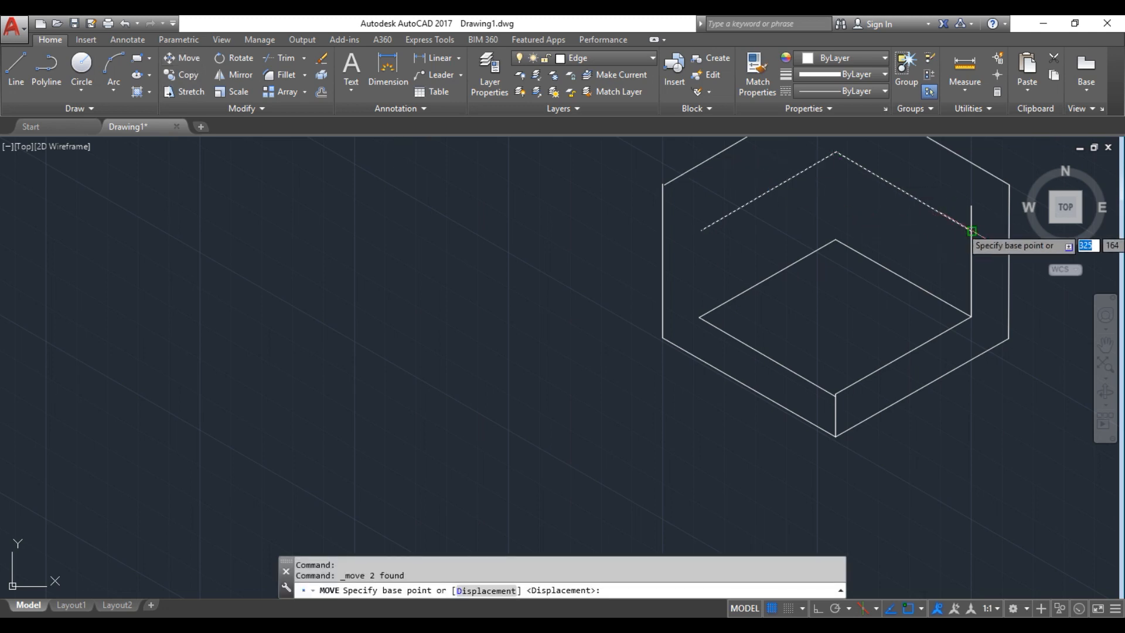
left_click(971, 230)
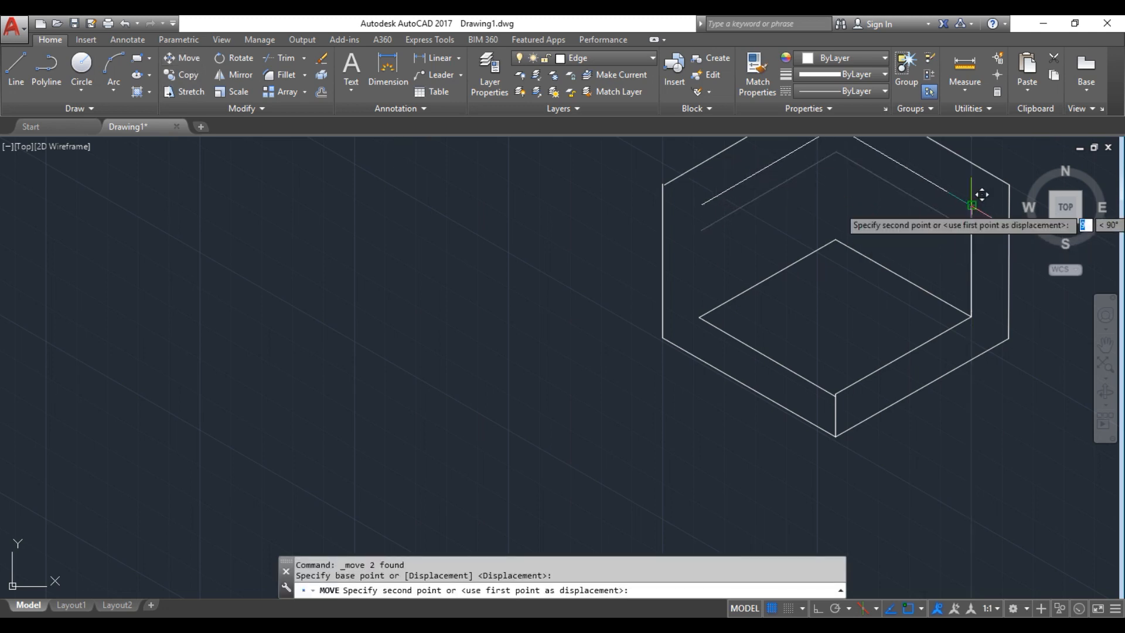
left_click(982, 195)
scroll(967, 258, "up", 3)
scroll(850, 234, "down", 5)
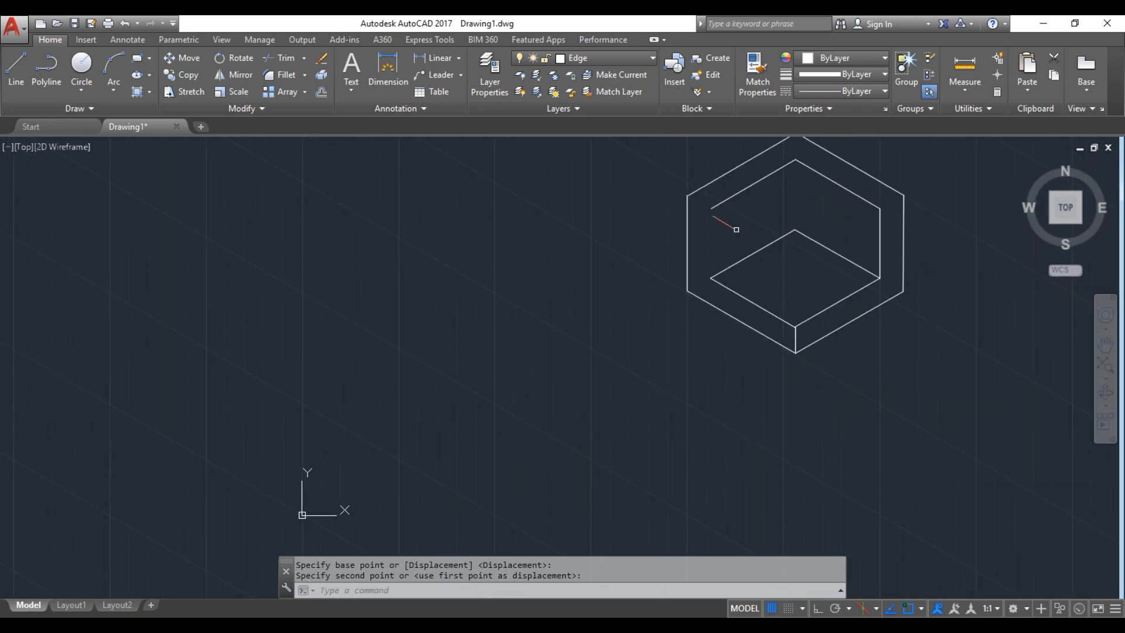
Draw a 39-unit vertical line up from the rhombus's left corner to close the inner outline
left_click(16, 69)
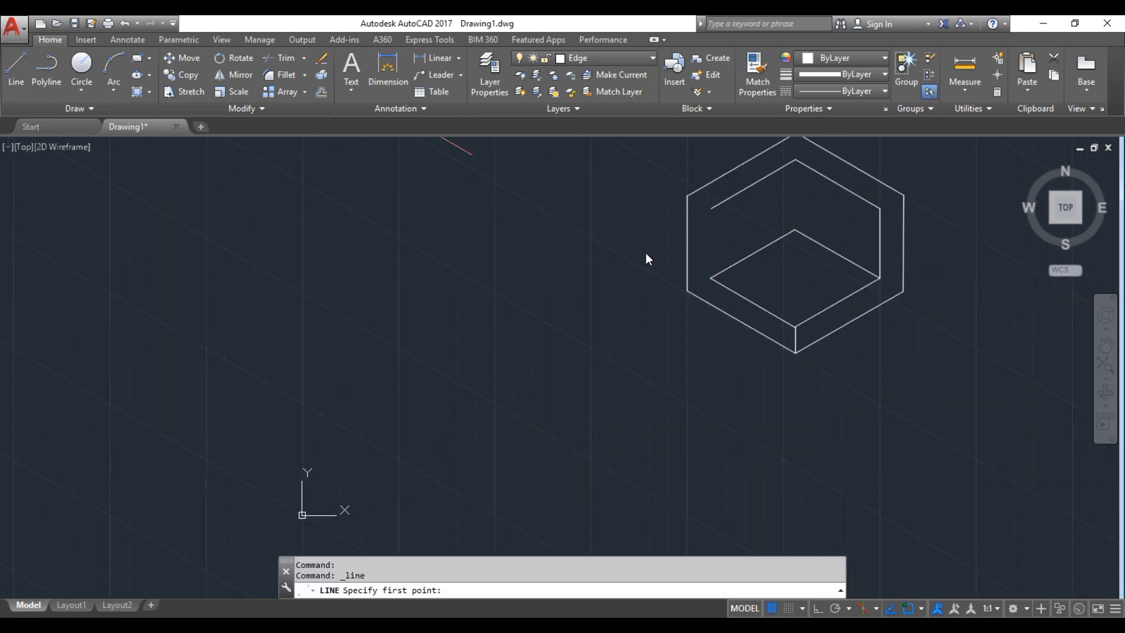
left_click(710, 278)
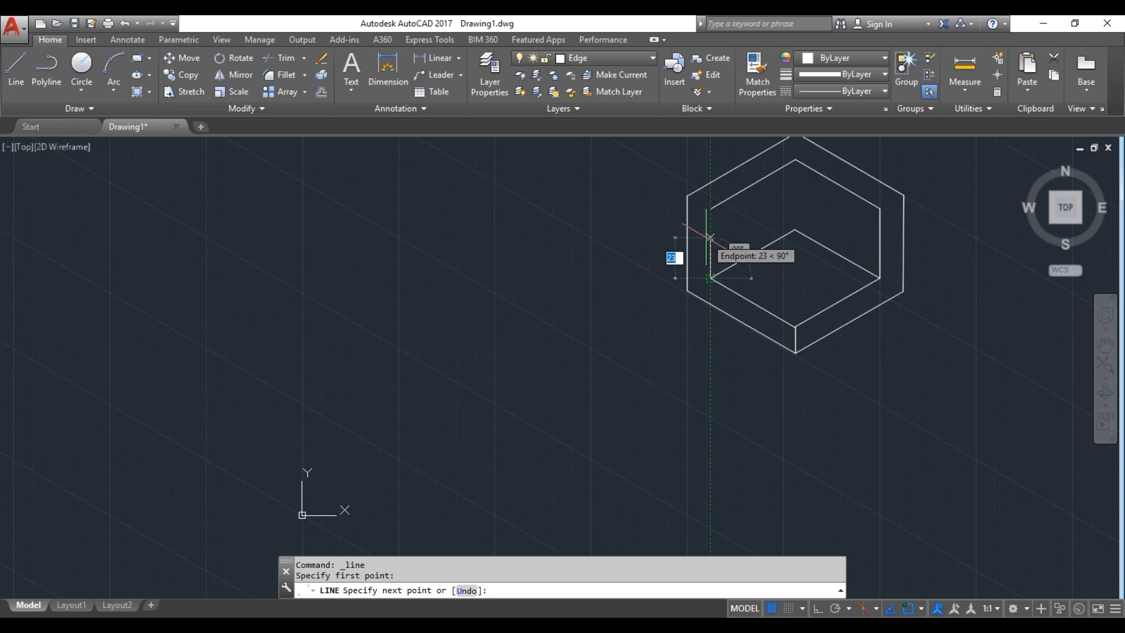
type("39")
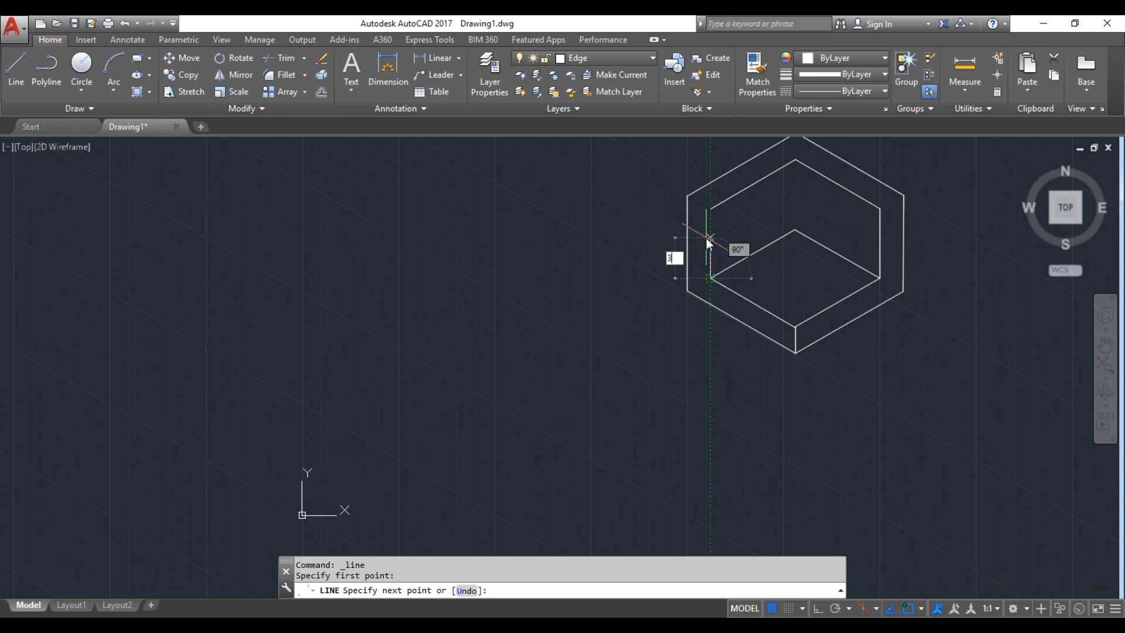
key("Return")
key("Escape")
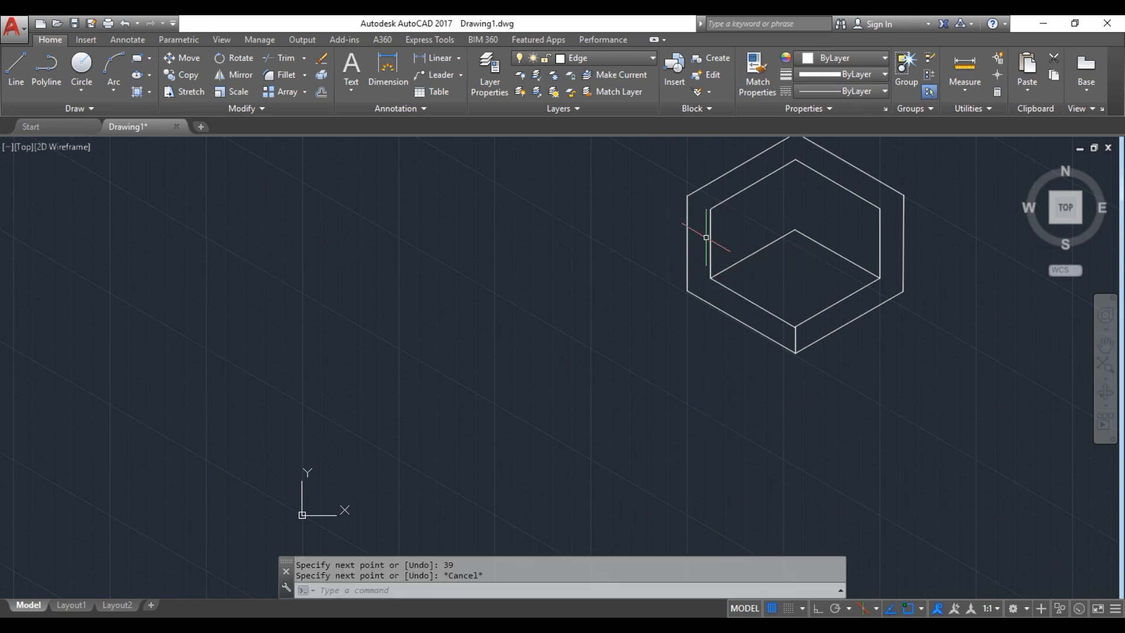
Draw a 39-unit vertical line up from the floor rhombus's back corner to the peak of the inner outline
scroll(926, 164, "up", 2)
scroll(929, 164, "down", 2)
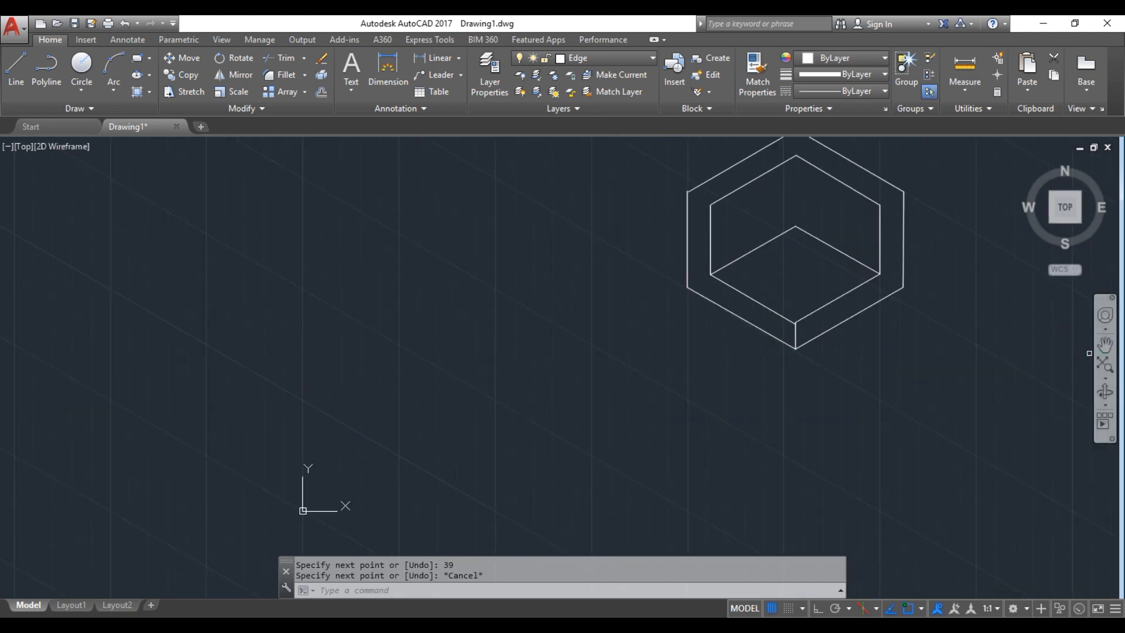
left_click(1105, 345)
left_click_drag(1017, 293, 990, 391)
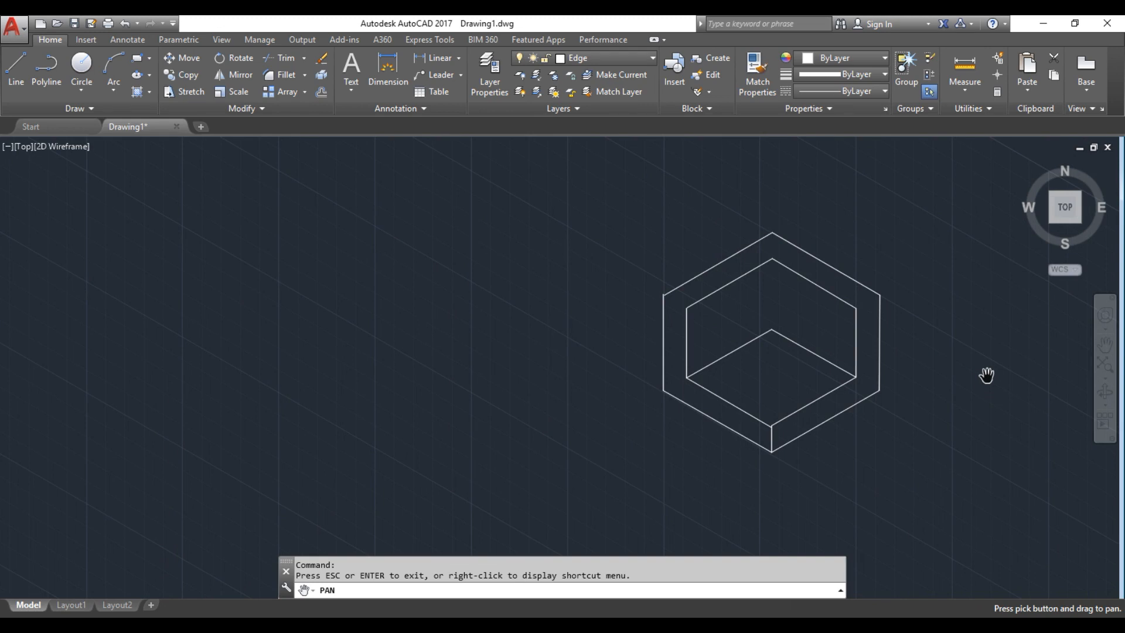
key("Escape")
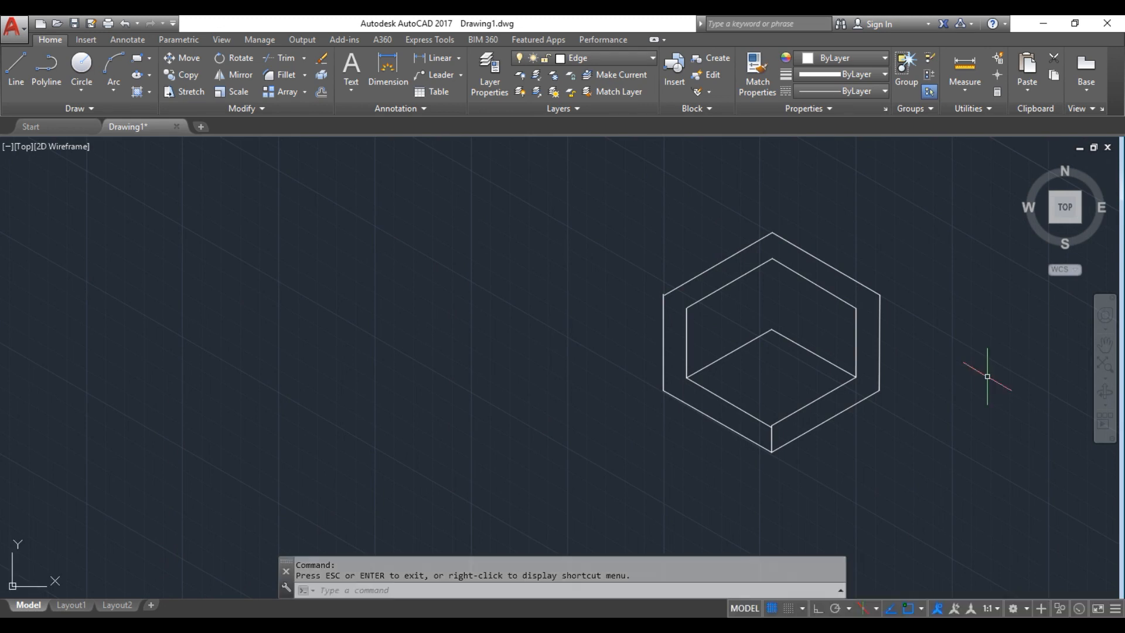
left_click(16, 67)
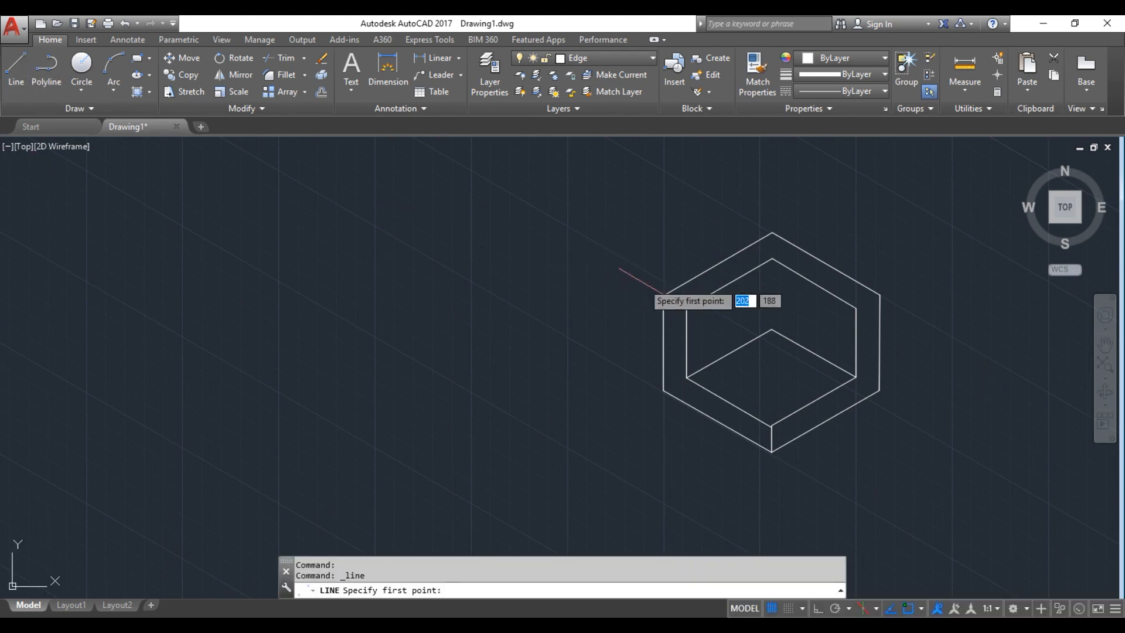
left_click(772, 329)
type("39")
key("Return")
key("Escape")
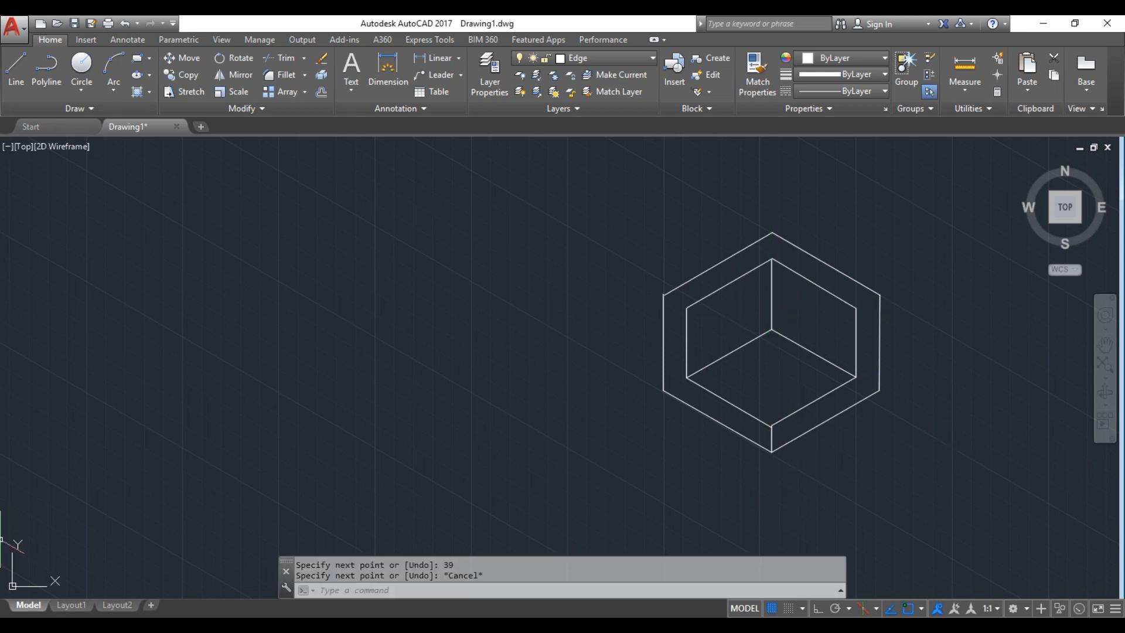
Recheck the exam figure and draw two 12.5-unit guide lines from the floor's right corner, one along the front-right edge and one inward parallel to the front-left edge
key("alt+Tab")
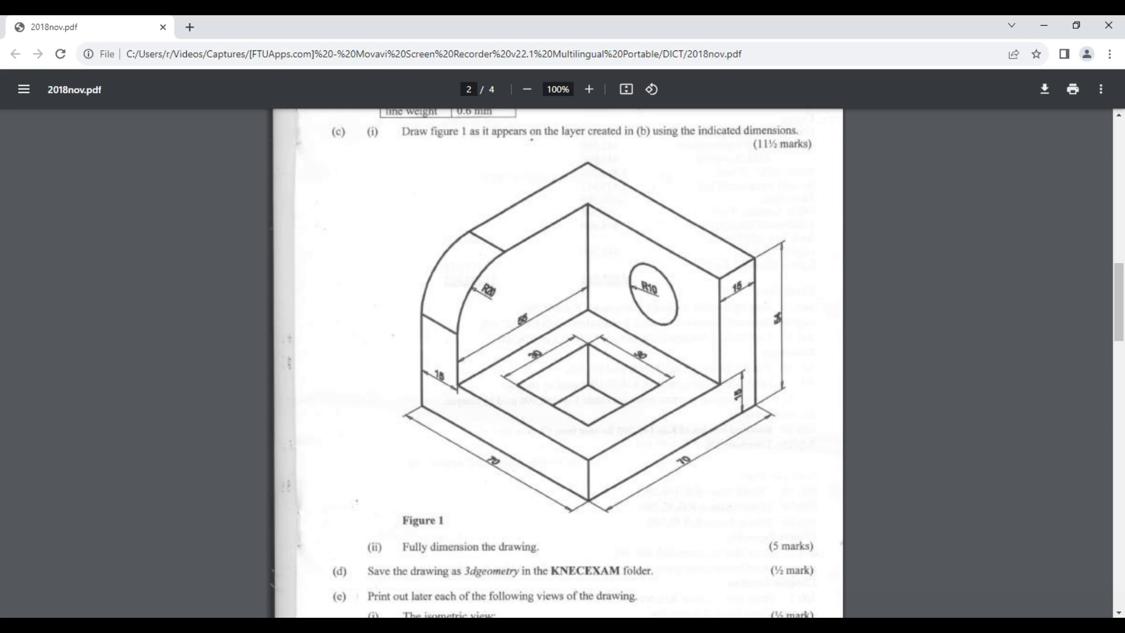
key("alt+Tab")
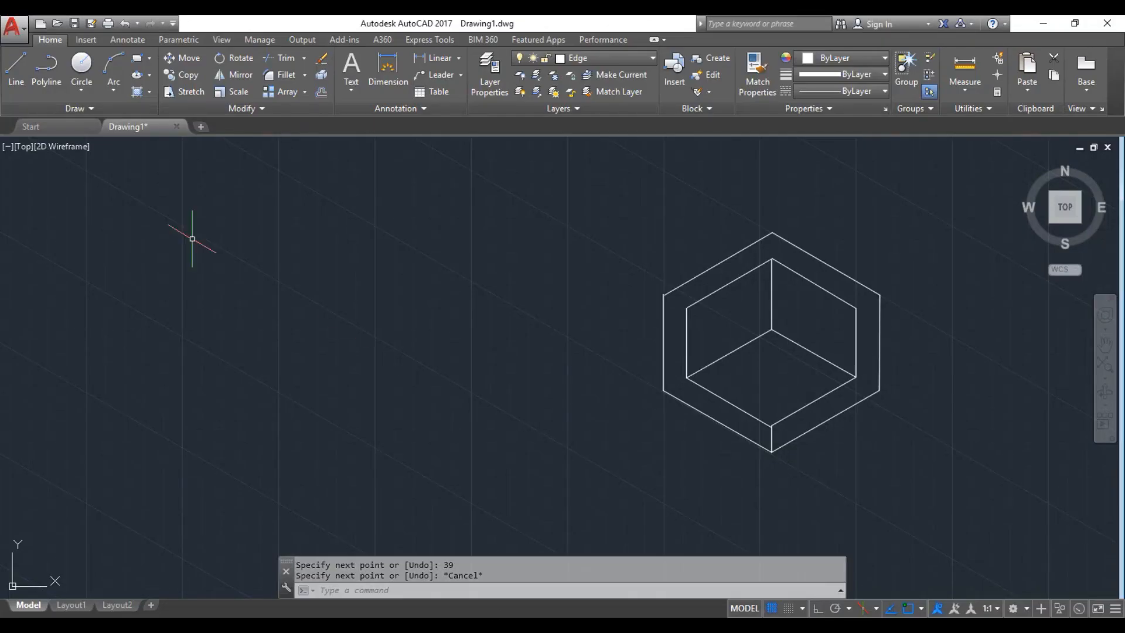
left_click(10, 73)
scroll(754, 364, "up", 4)
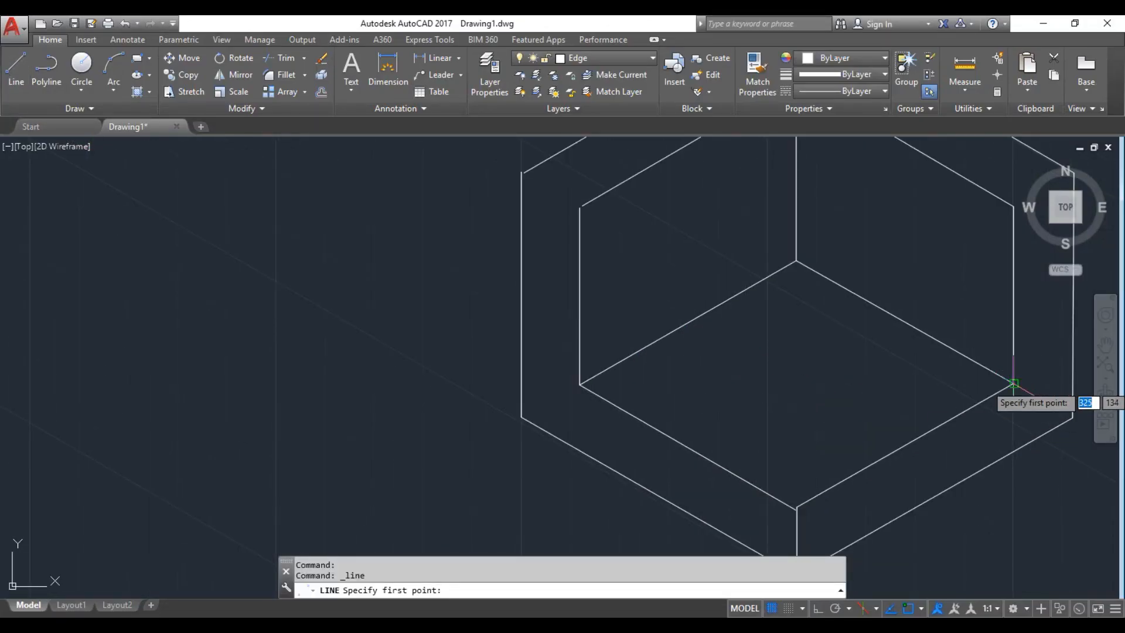
left_click(1014, 383)
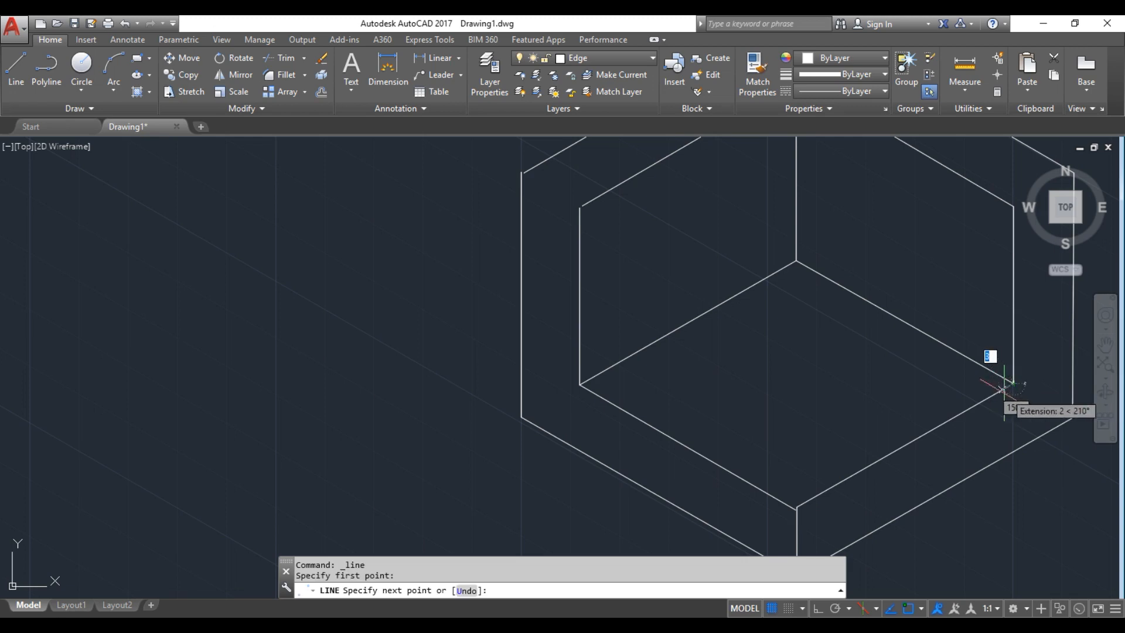
type("12")
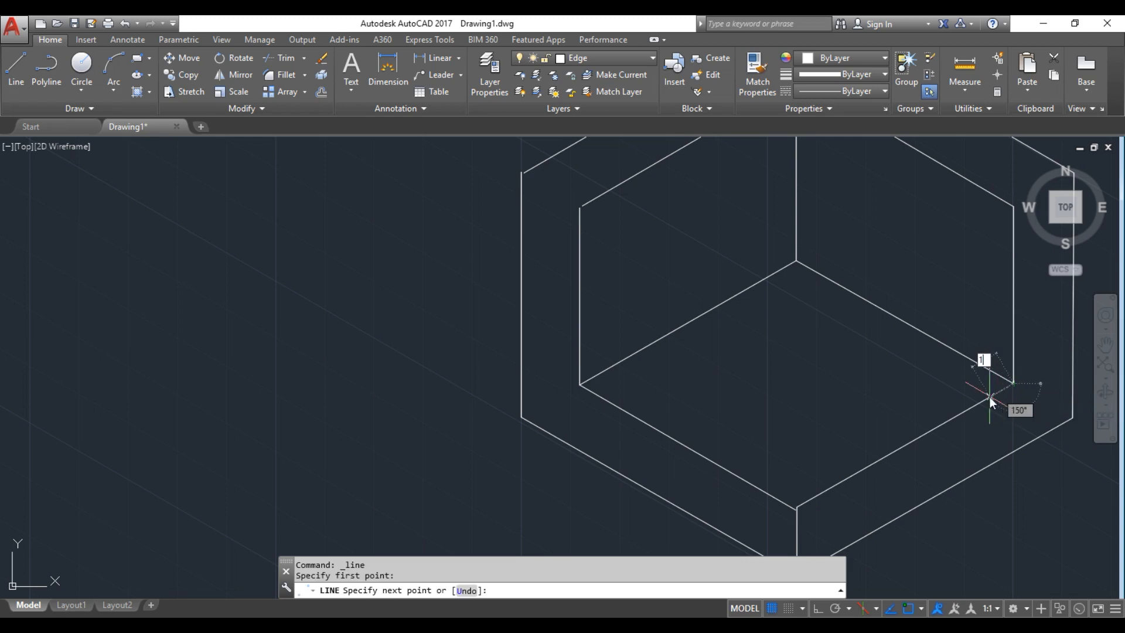
key("BackSpace")
key("BackSpace")
type("12.5")
key("Return")
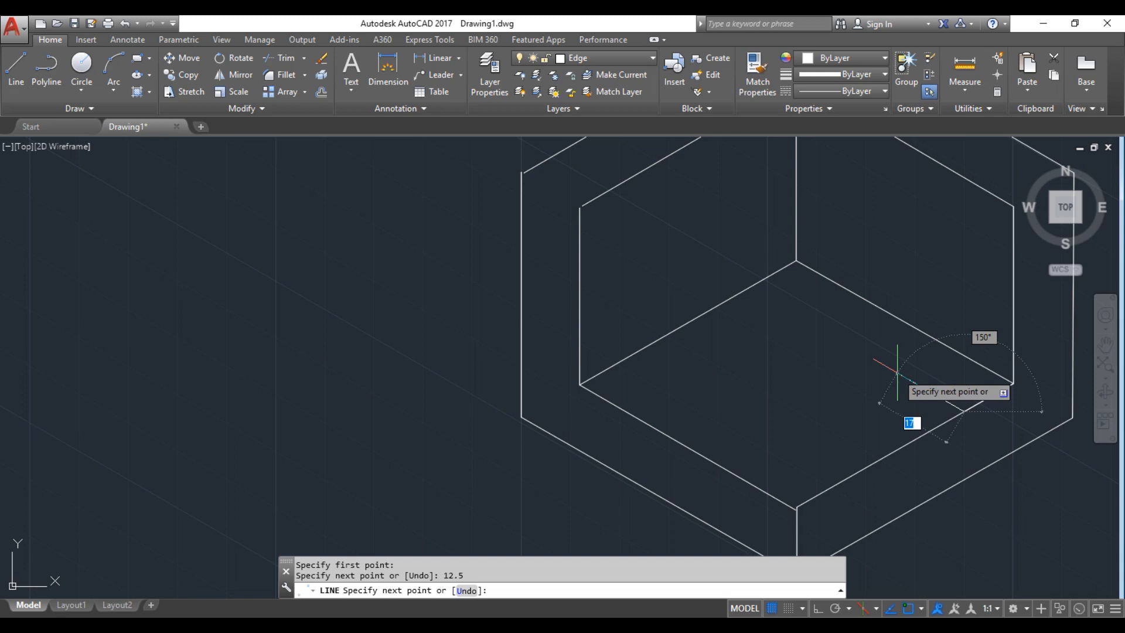
type("12.5")
key("Return")
key("Escape")
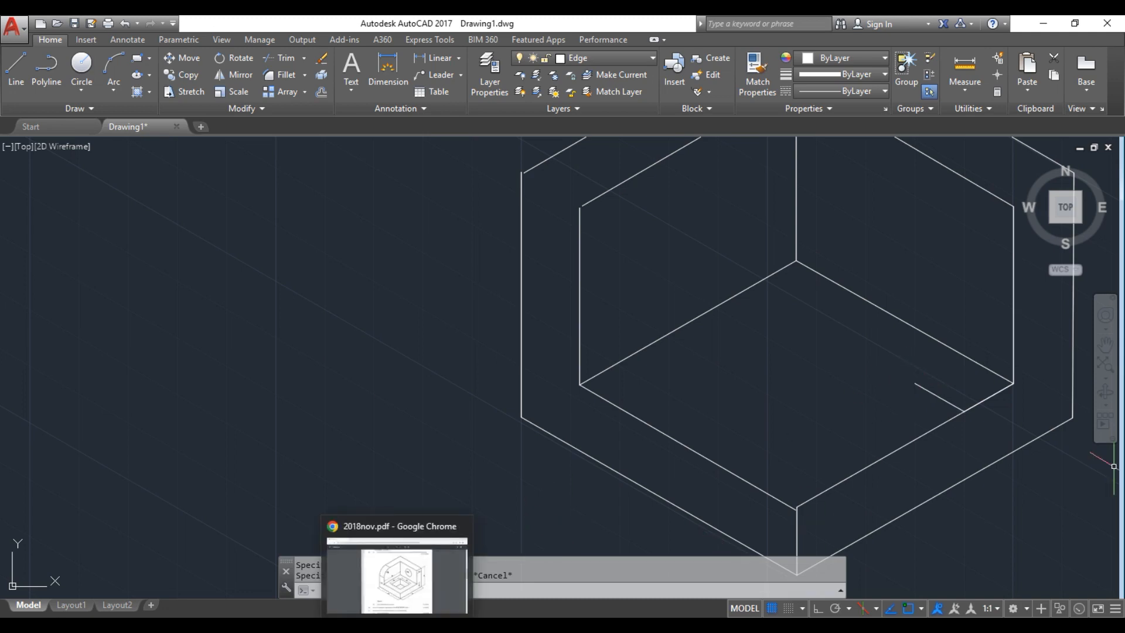
Consult the exam figure and draw the recess as a closed isometric rhombus with 30-unit sides, starting at the inward guide line's free end
left_click(401, 569)
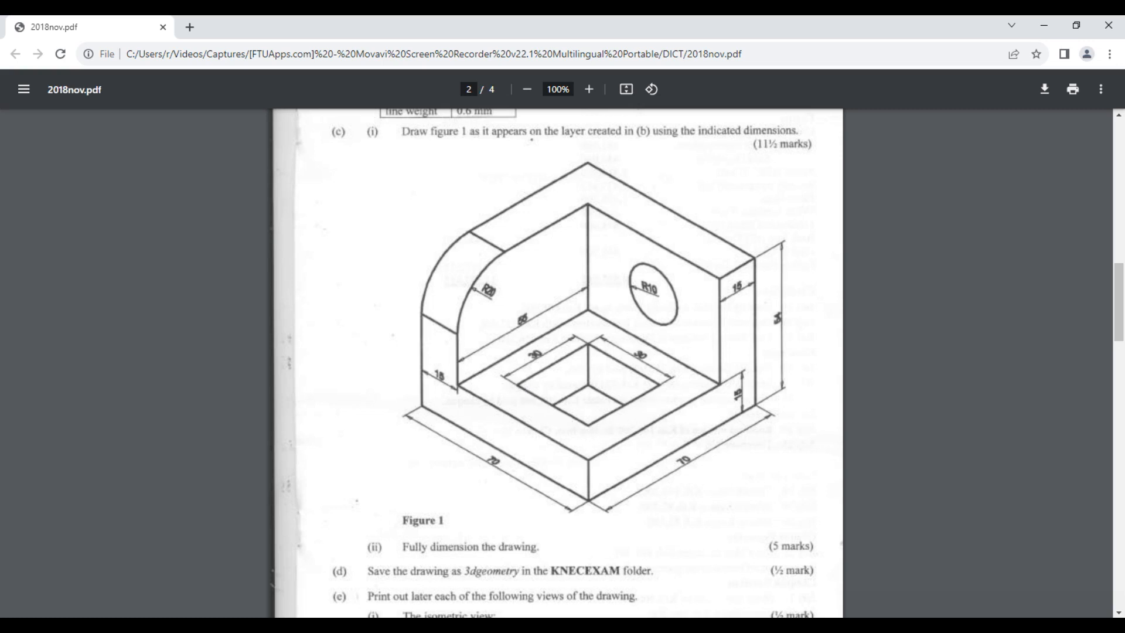
key("alt+Tab")
left_click(16, 69)
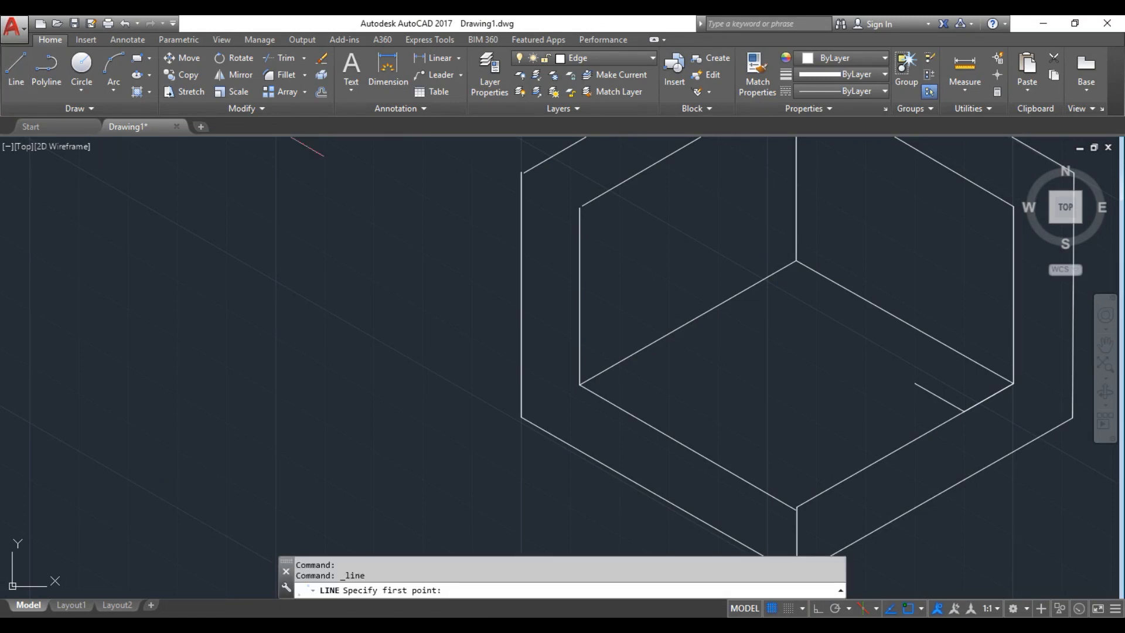
left_click(917, 384)
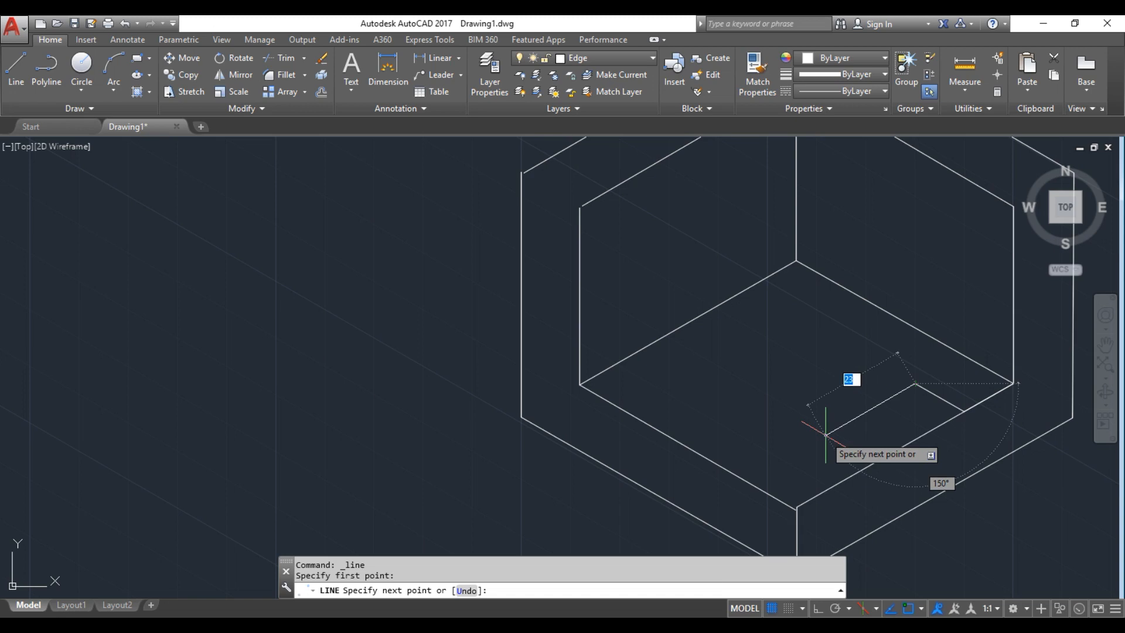
type("30")
key("Return")
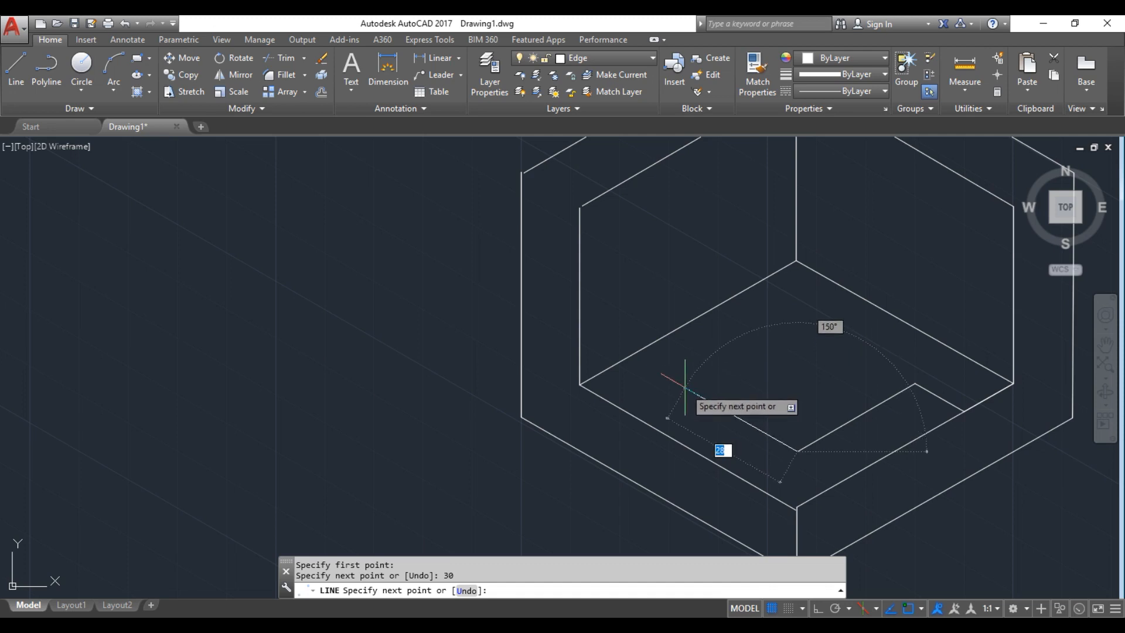
type("30")
key("Return")
type("30")
key("Return")
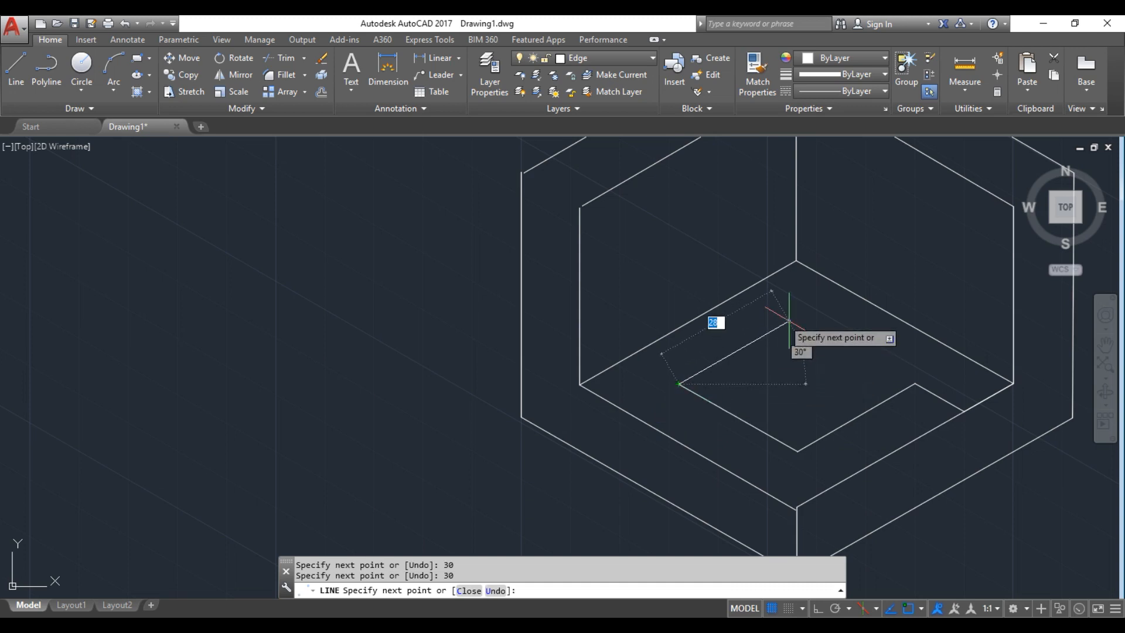
type("30")
key("Return")
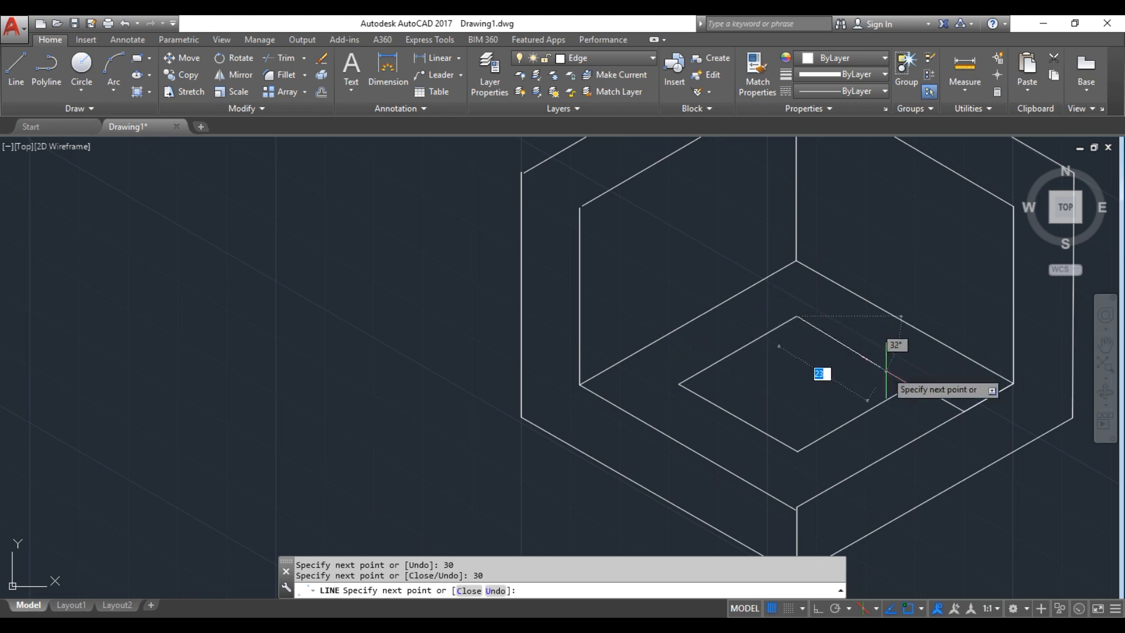
type("30")
key("Return")
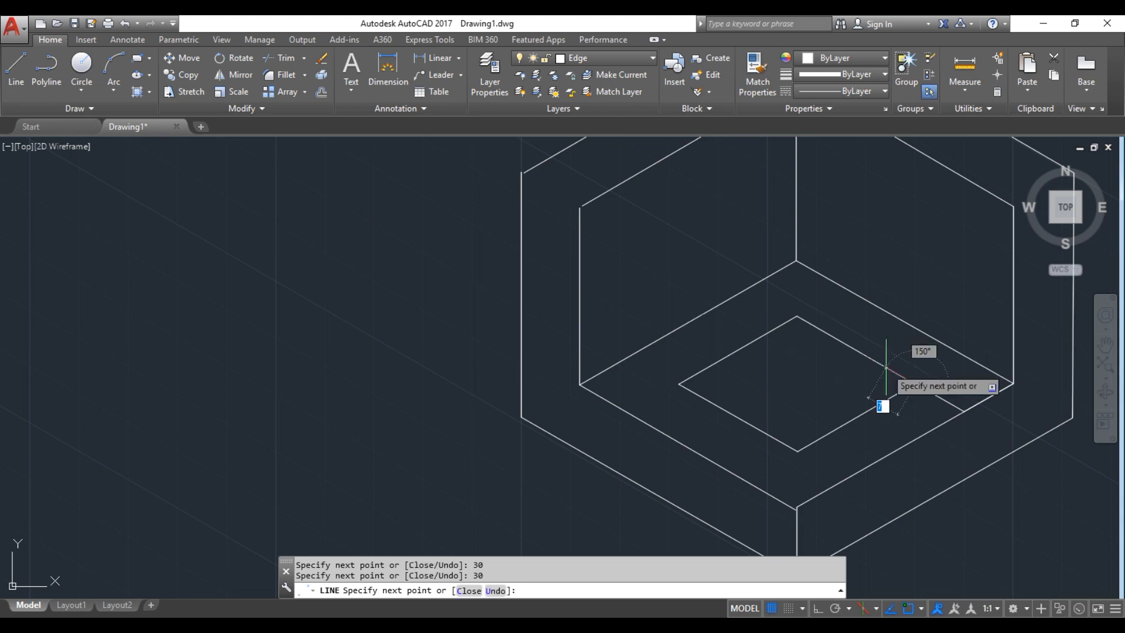
key("Escape")
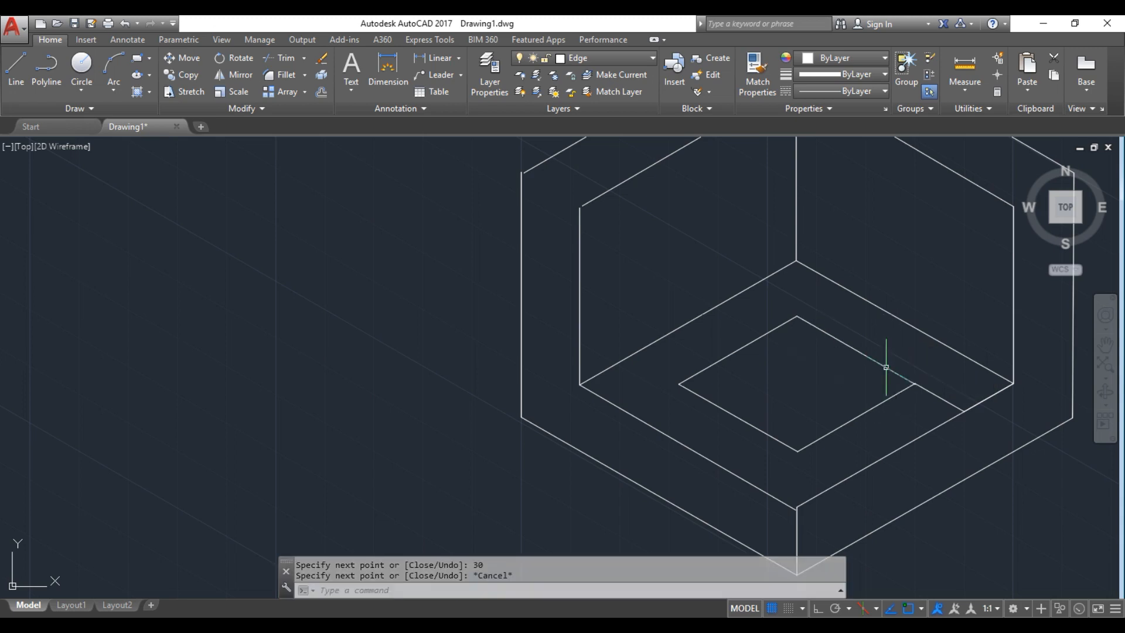
Erase the inward 12.5-unit guide line joining the recess's right corner to the floor edge
left_click(949, 402)
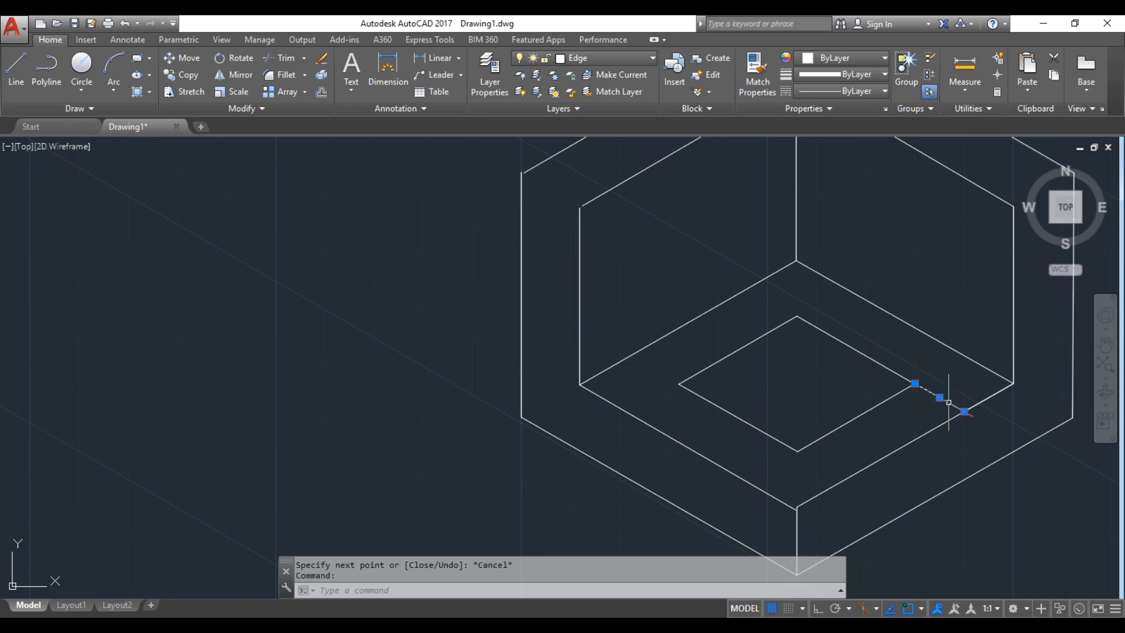
key("Delete")
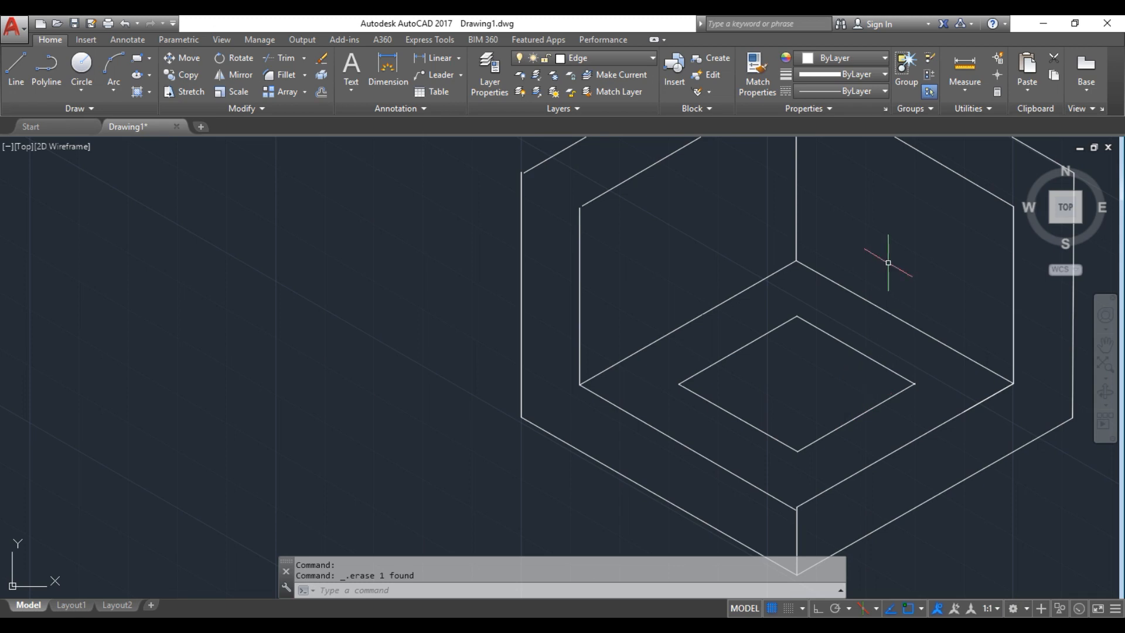
scroll(889, 263, "down", 2)
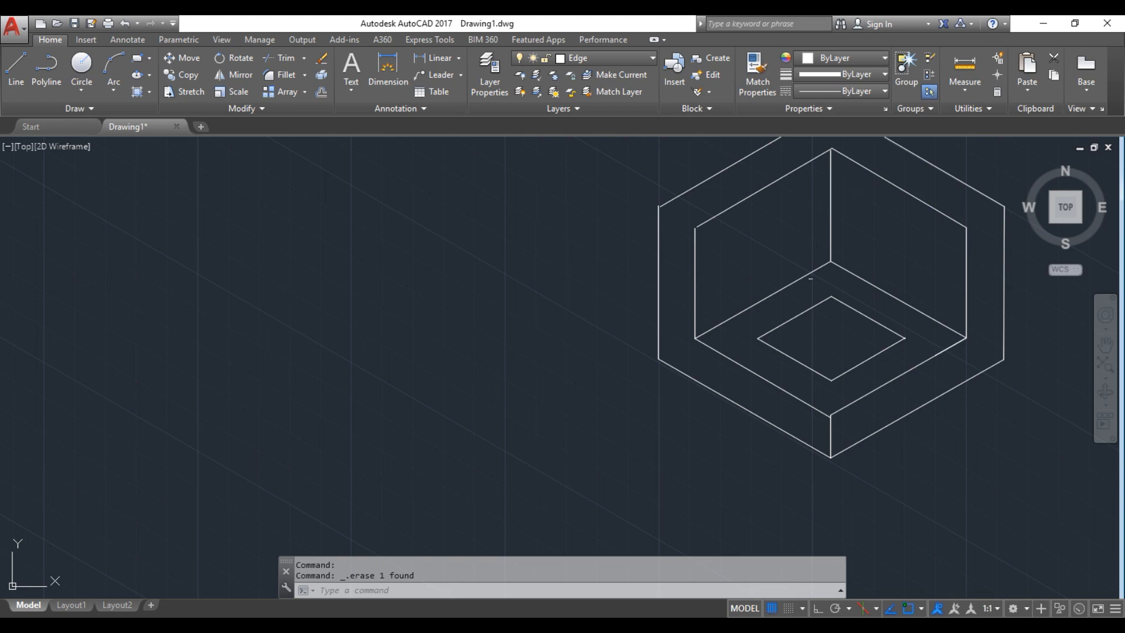
Move the floor's front-left edge and the left and middle inner verticals together so the edge's front end meets the top of the short front vertical
left_click(787, 390)
scroll(832, 426, "up", 5)
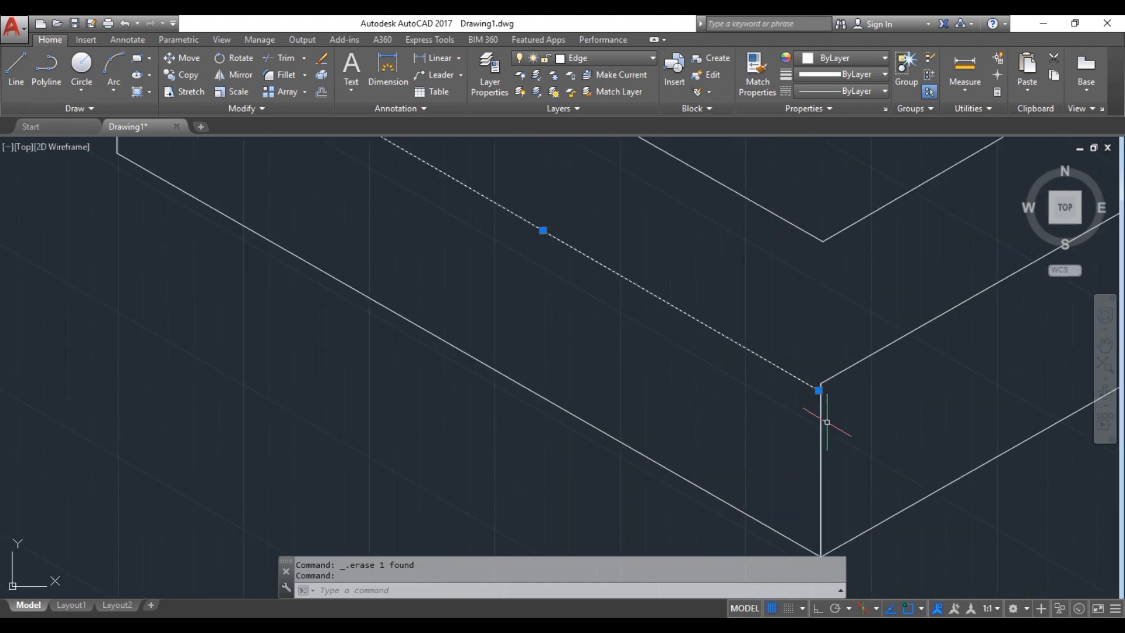
scroll(814, 359, "down", 8)
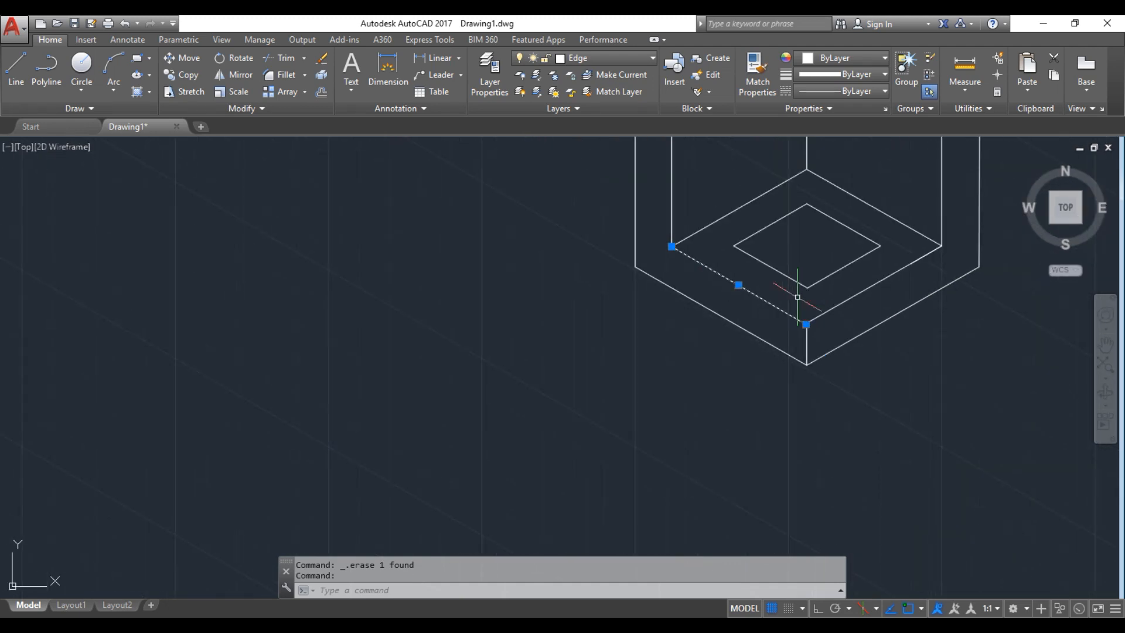
scroll(683, 214, "up", 4)
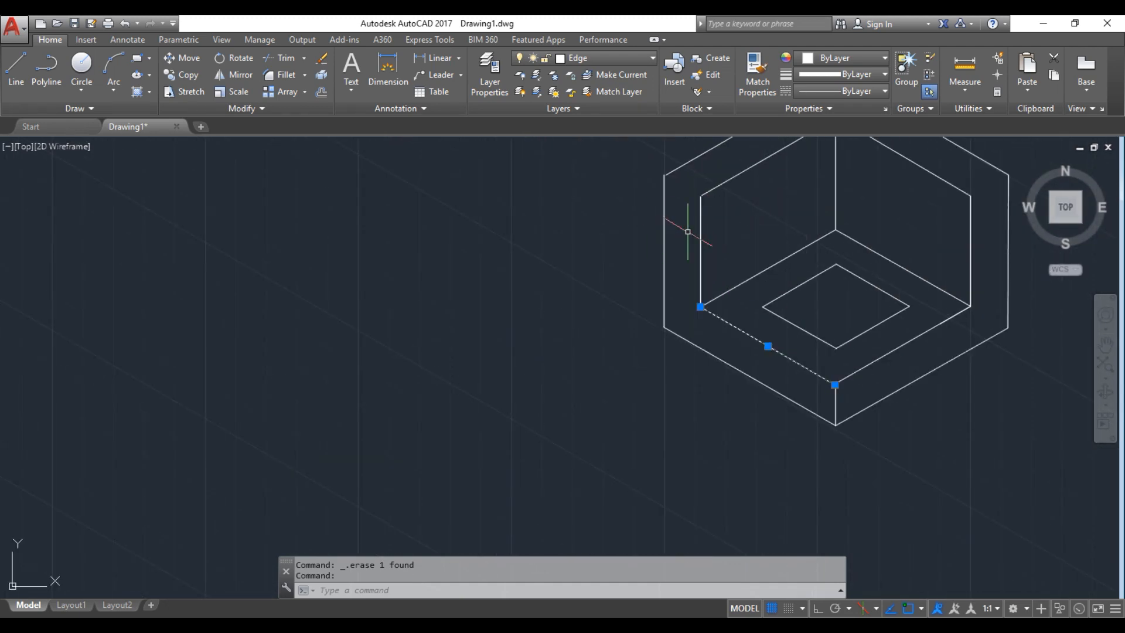
left_click(701, 246)
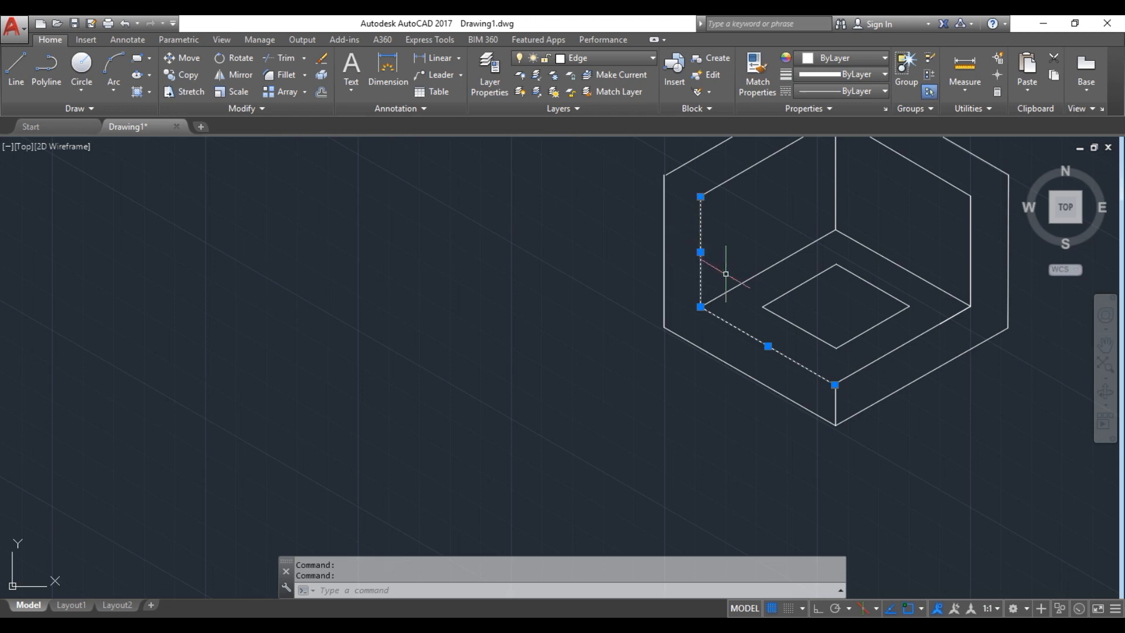
scroll(758, 269, "up", 2)
scroll(779, 246, "down", 6)
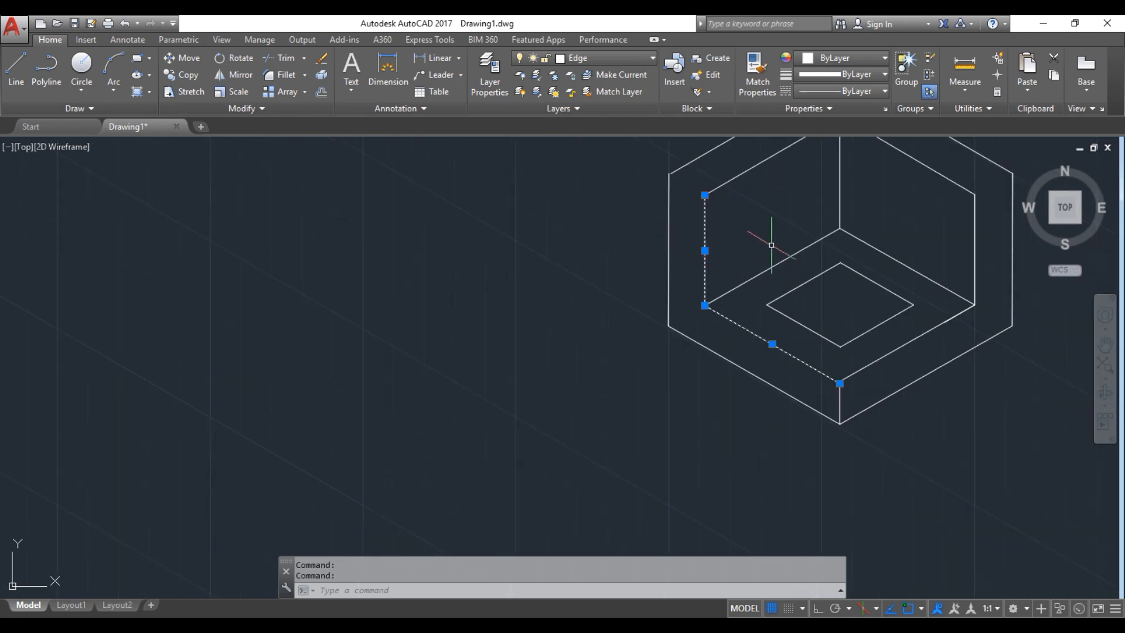
left_click(806, 216)
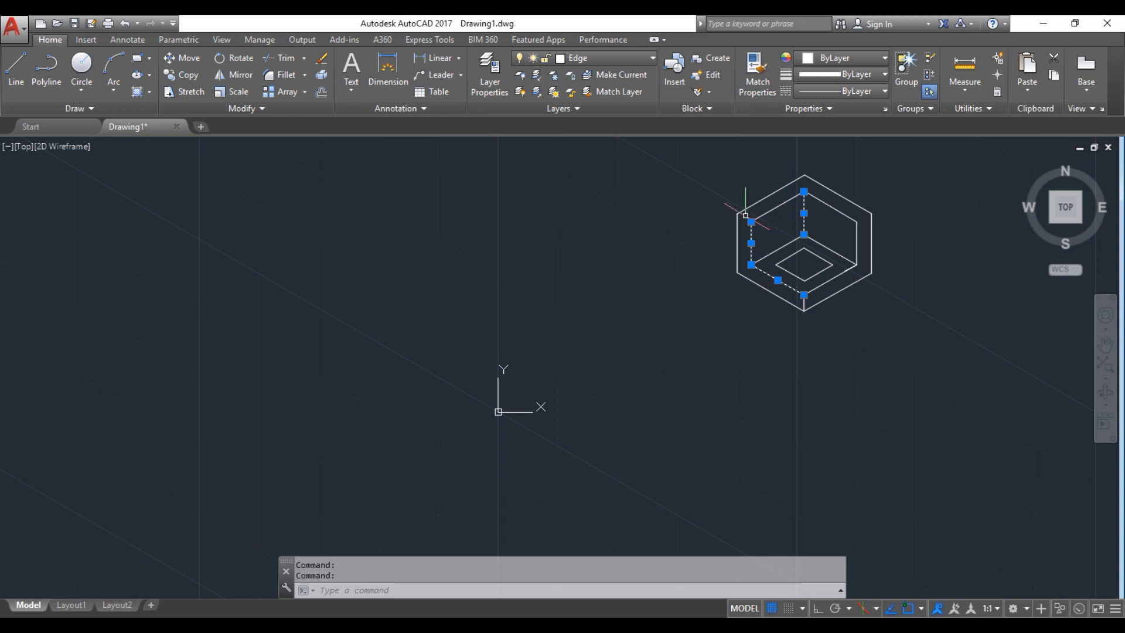
left_click(189, 58)
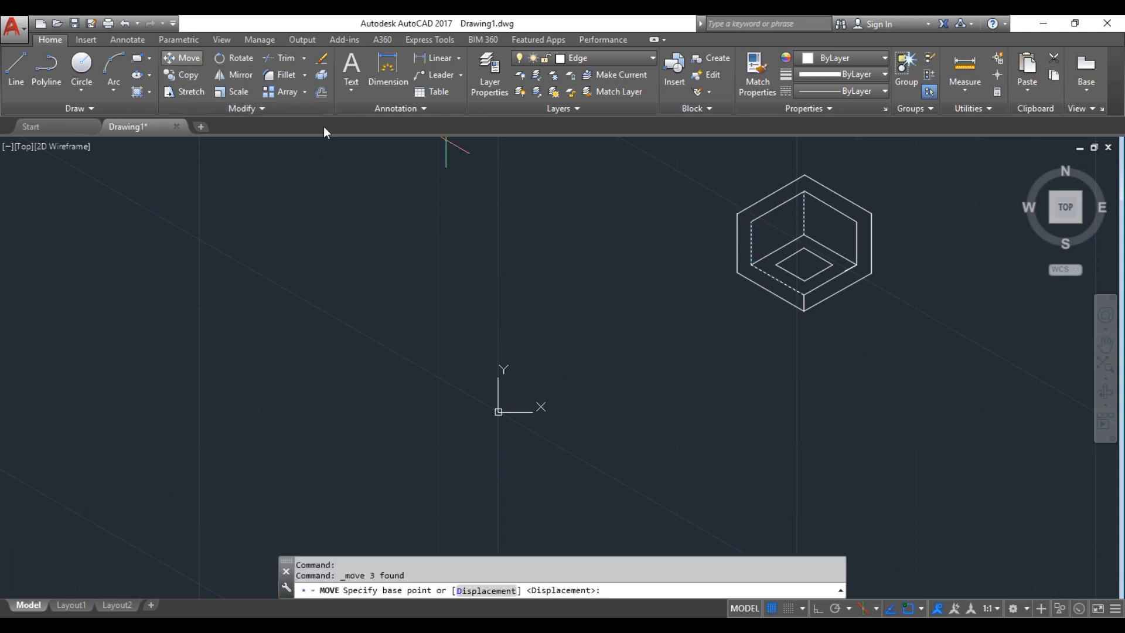
scroll(595, 223, "up", 5)
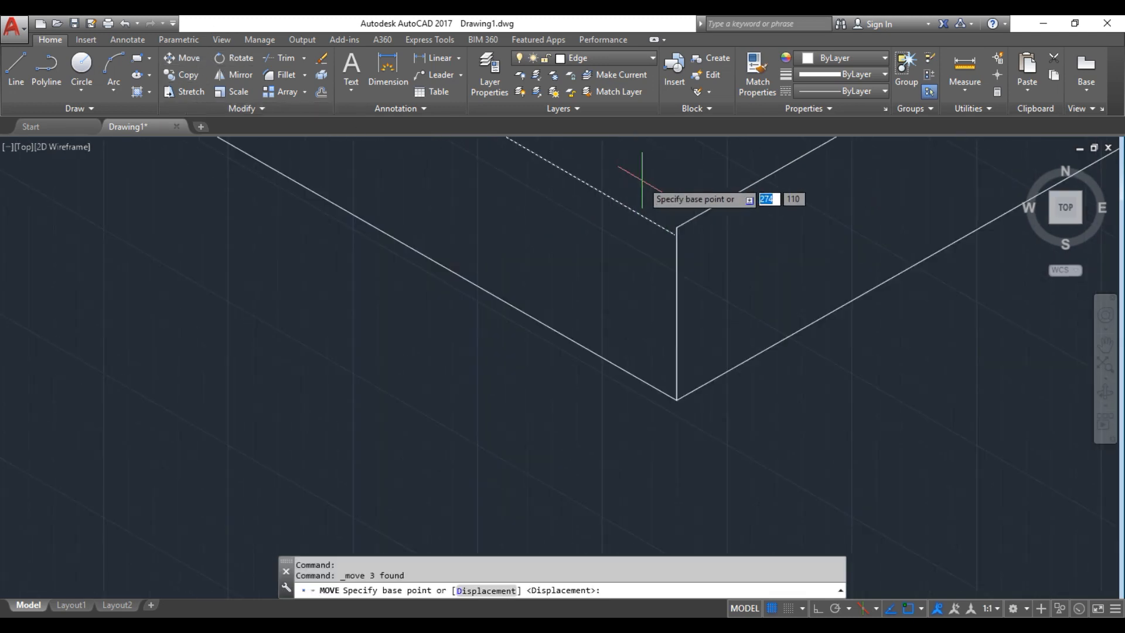
scroll(662, 289, "up", 3)
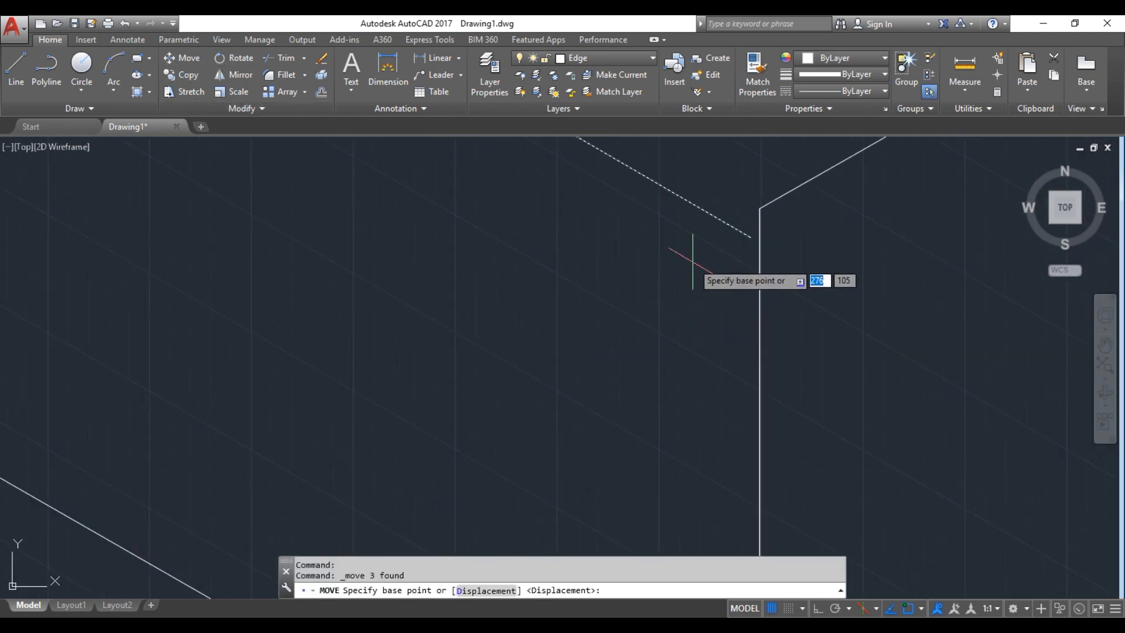
left_click(751, 237)
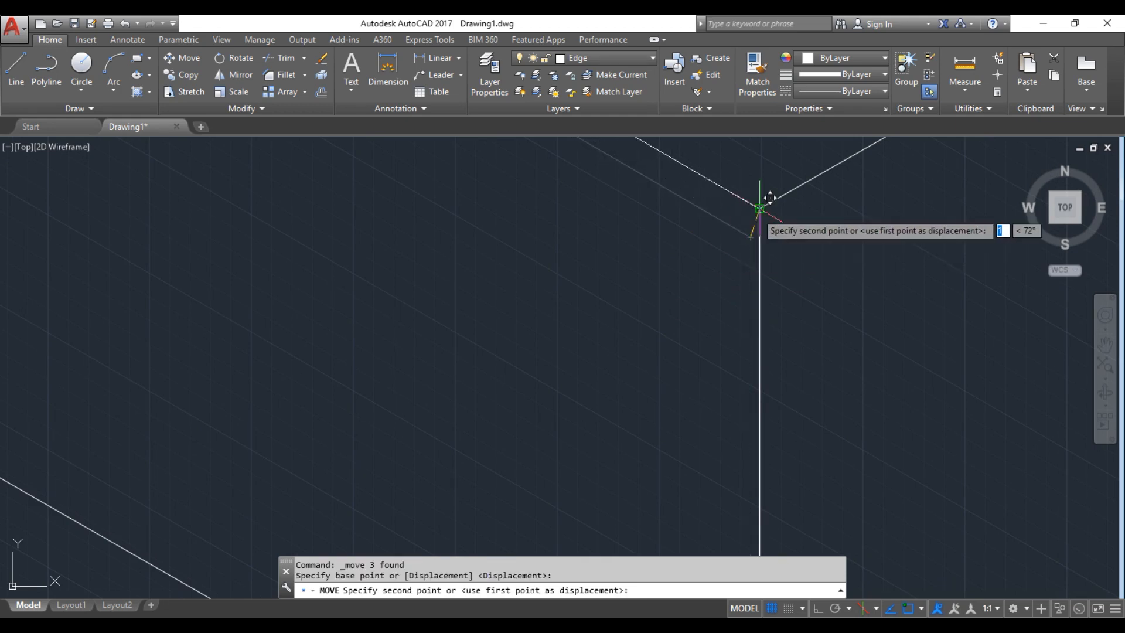
left_click(756, 211)
scroll(754, 234, "down", 6)
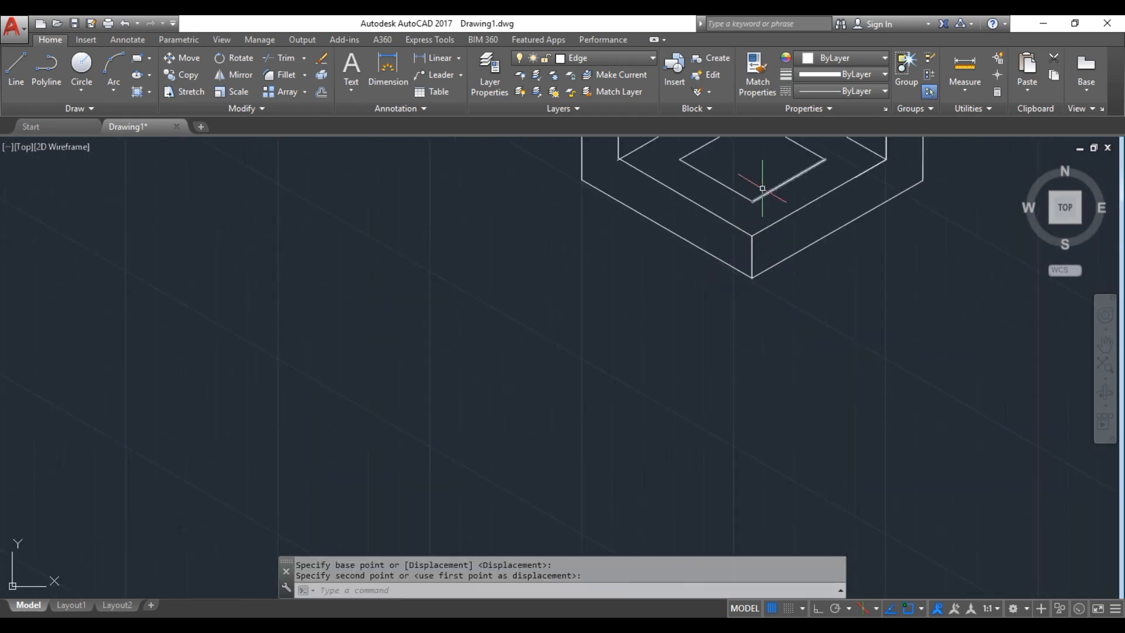
scroll(760, 147, "down", 1)
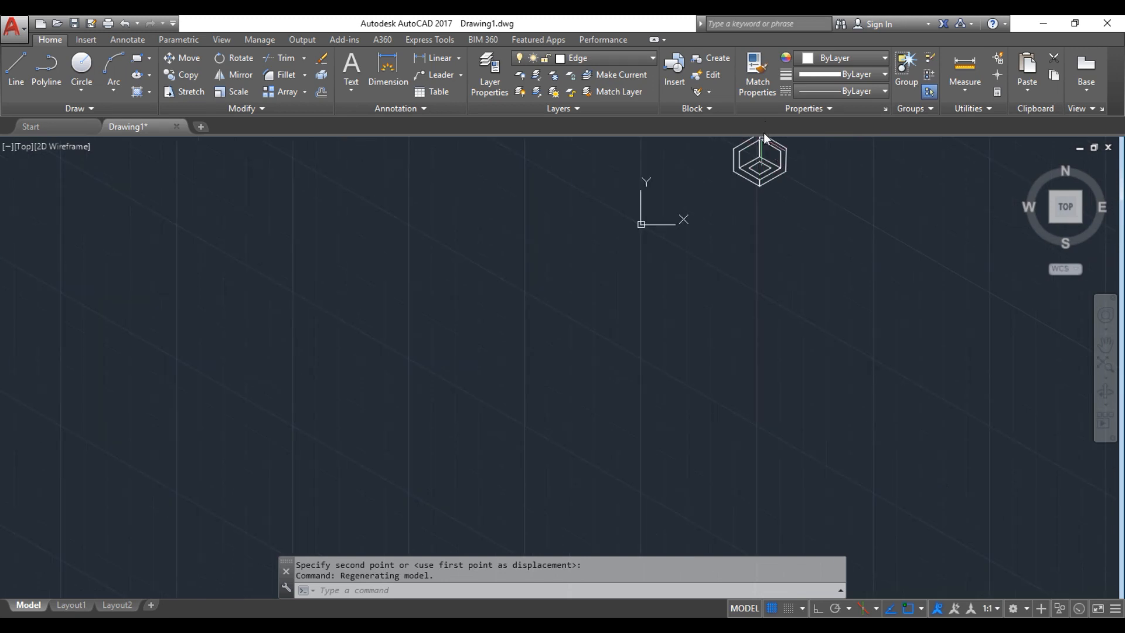
Examine the block's floor recess and compare it with Figure 1 in the exam PDF, then return to the drawing
scroll(760, 144, "up", 3)
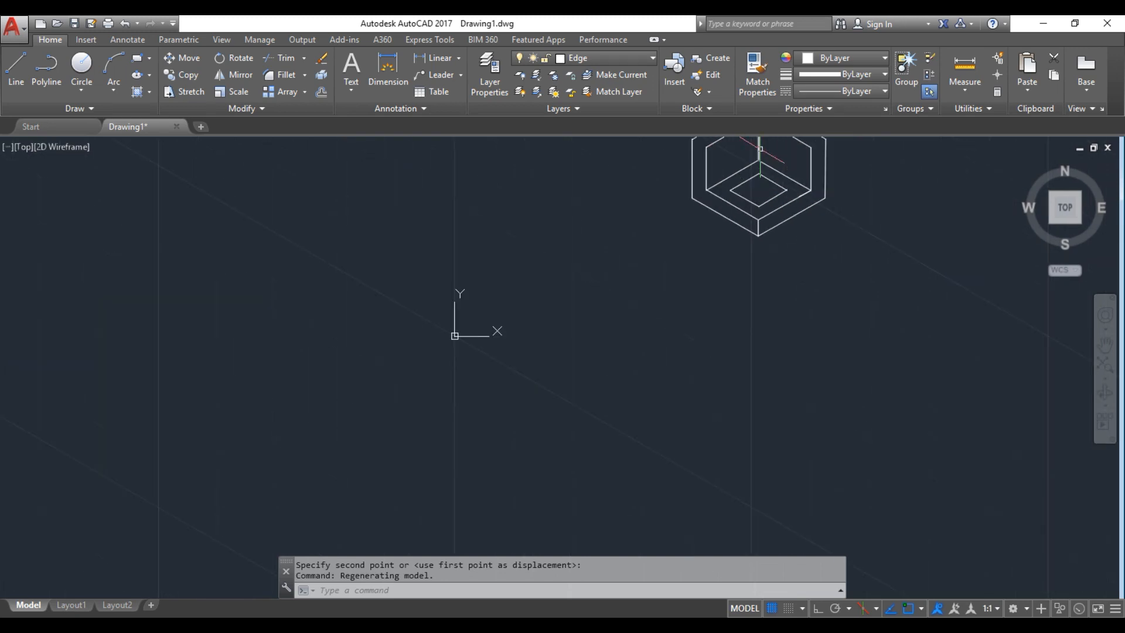
left_click(1107, 344)
left_click_drag(979, 299, 905, 389)
scroll(847, 355, "up", 5)
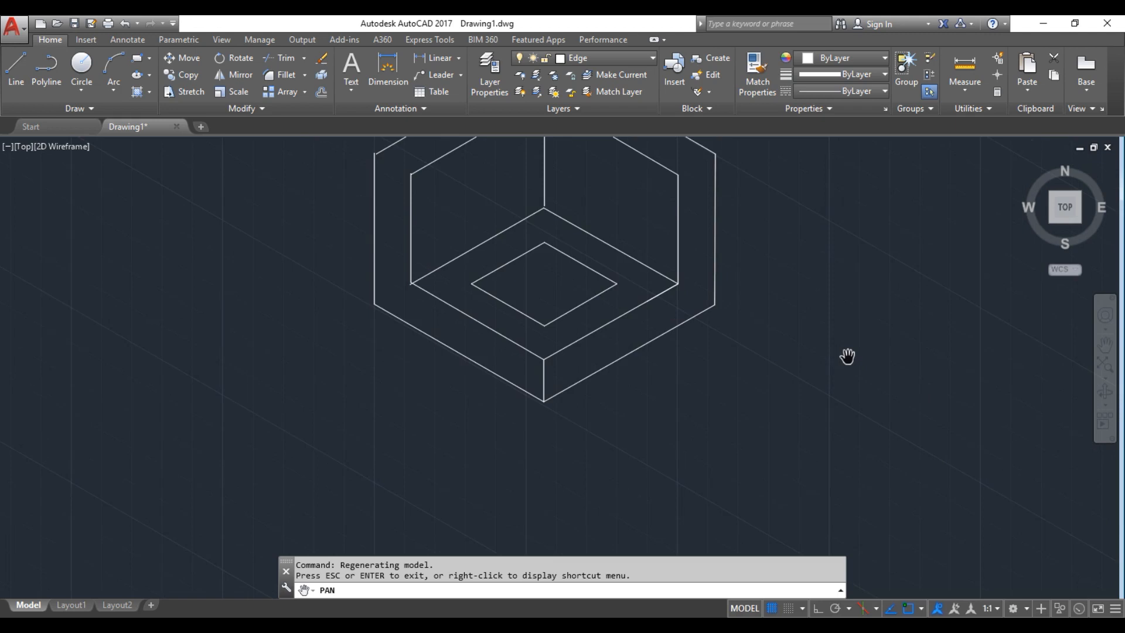
left_click_drag(628, 311, 683, 374)
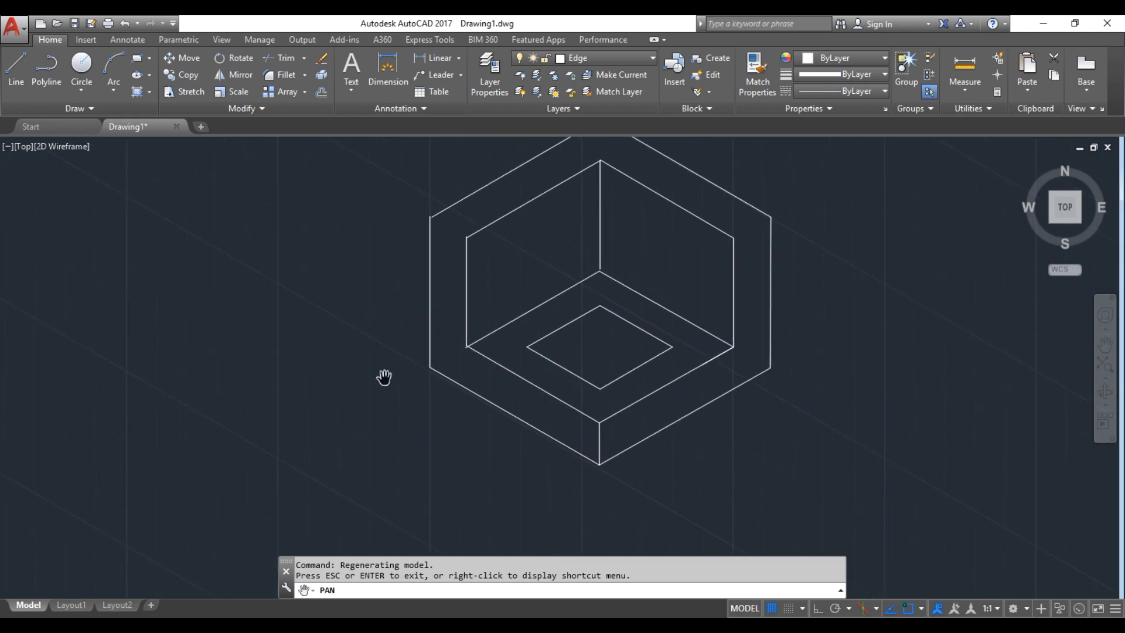
key("Escape")
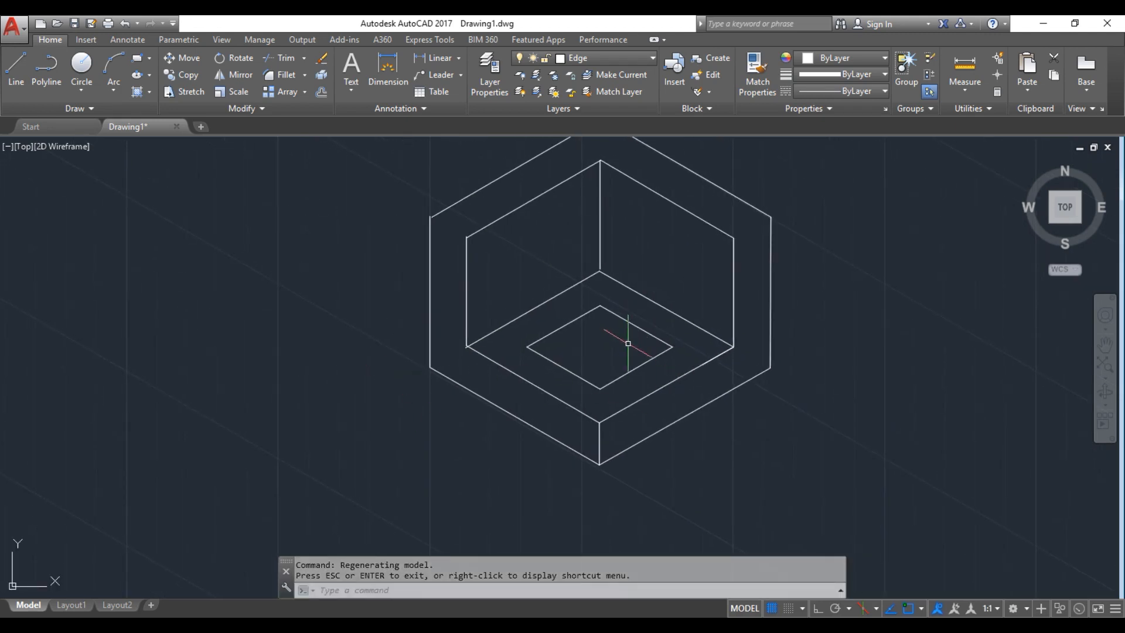
left_click(493, 627)
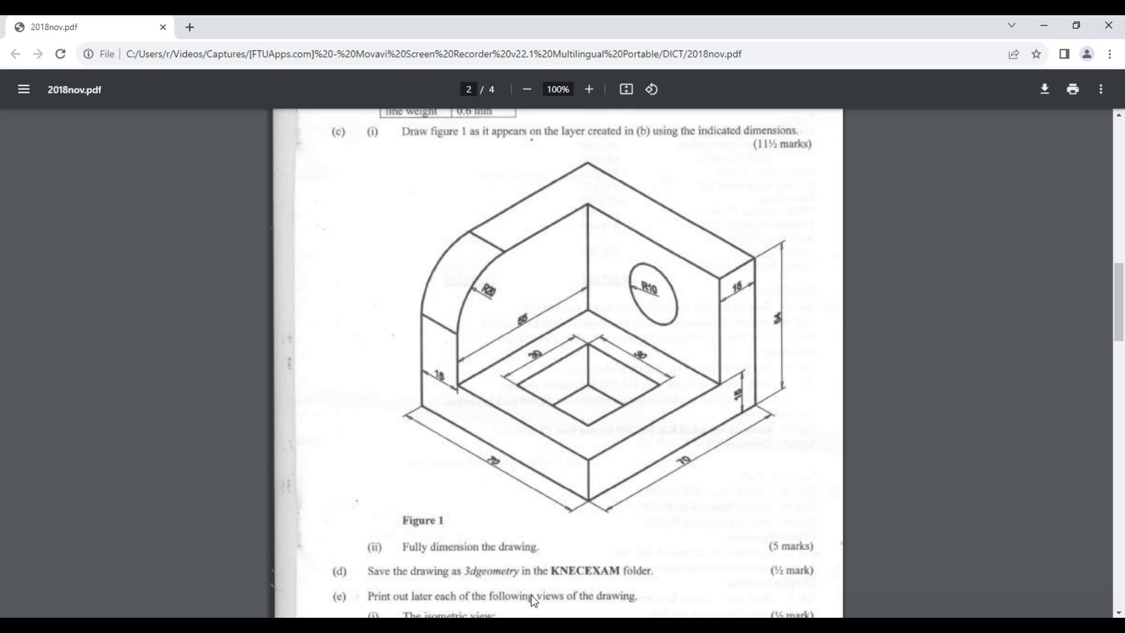
key("alt+Tab")
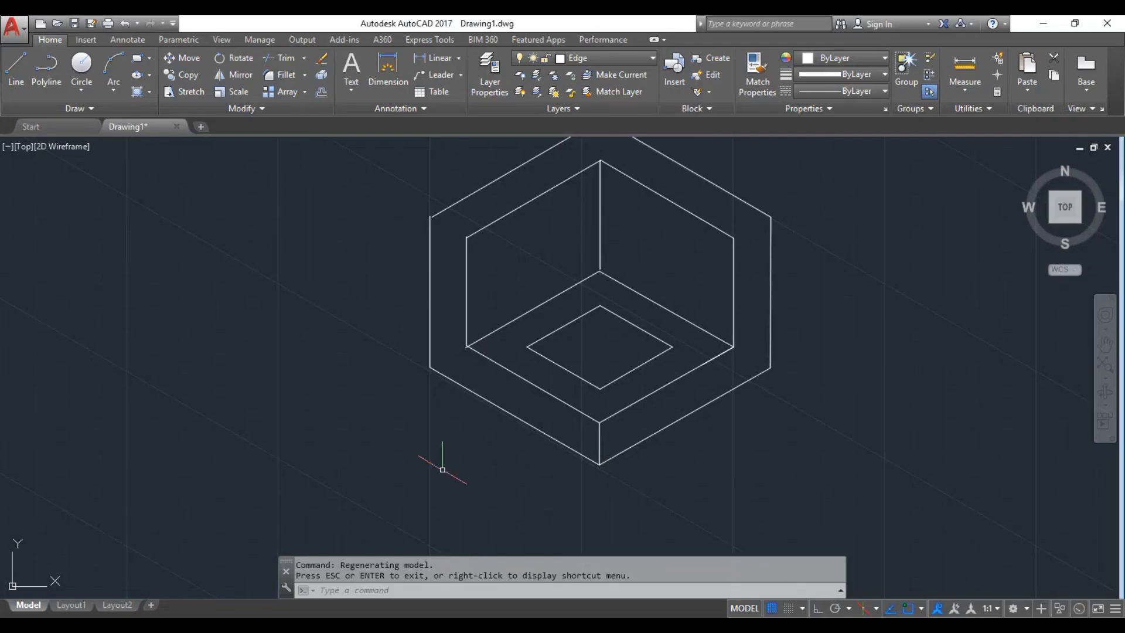
Draw a 15-unit line straight down from the recess's back corner and continue about 53 units parallel to its back-left edge, past the front-left floor edge
left_click(21, 57)
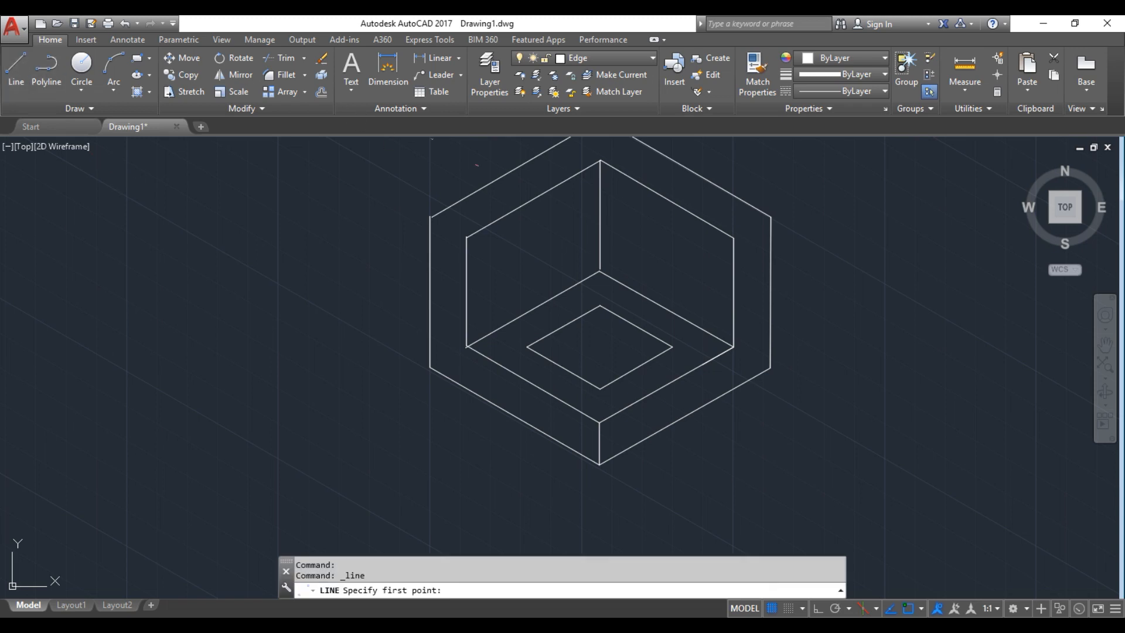
left_click(600, 305)
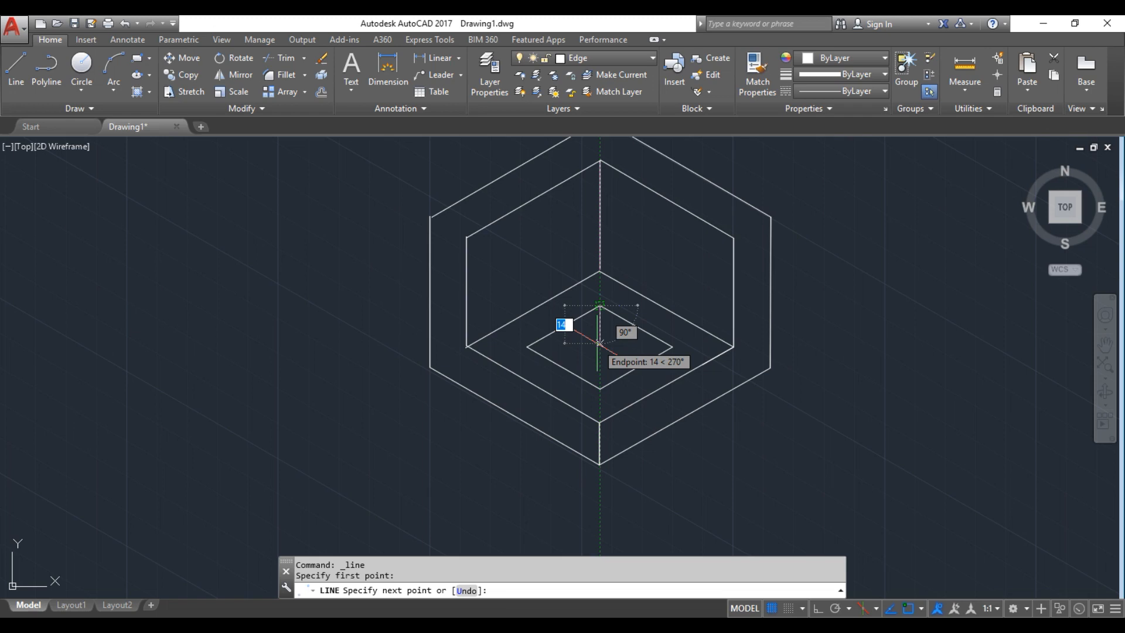
type("15")
key("Return")
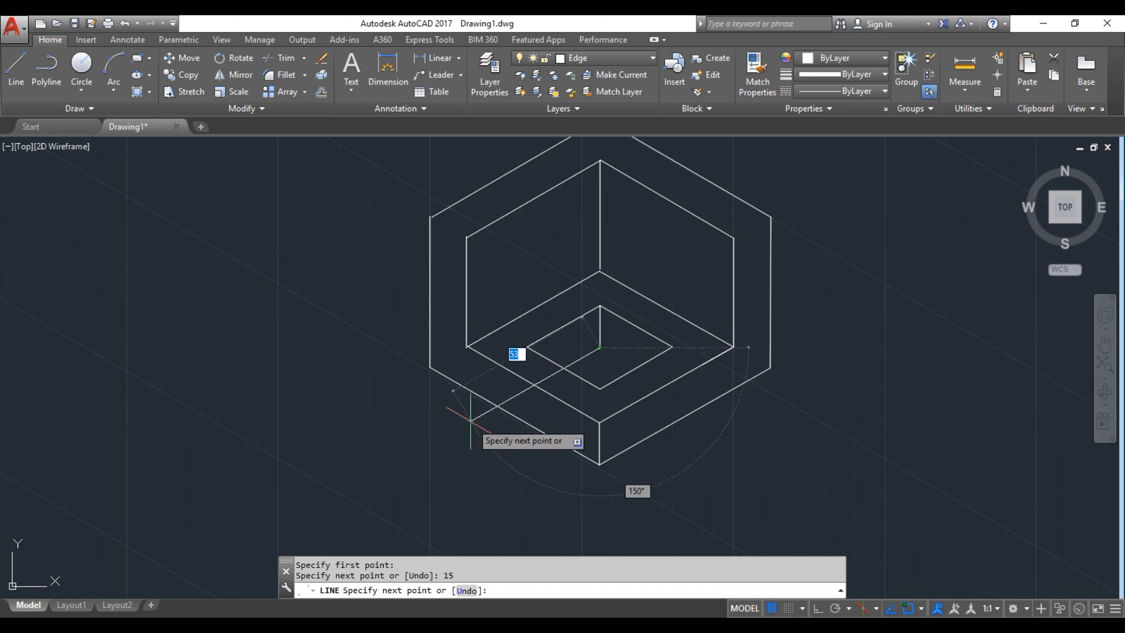
left_click(471, 421)
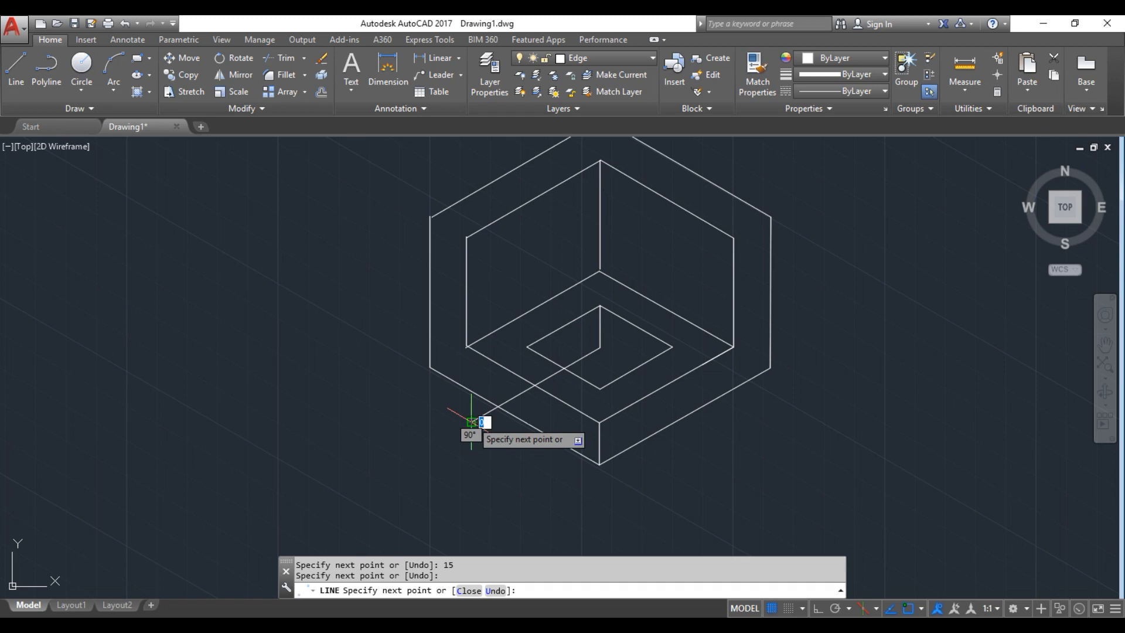
key("Escape")
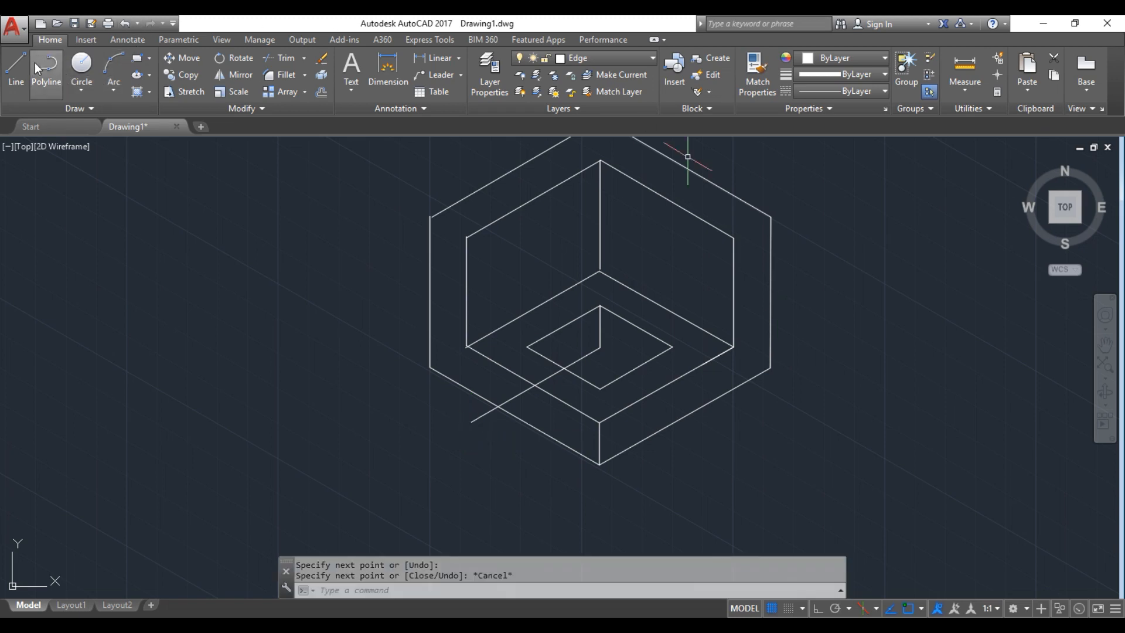
Draw a line from the lower end of the recess's 15-unit vertical, parallel to its back-right edge and past the block's front-right outline
left_click(15, 64)
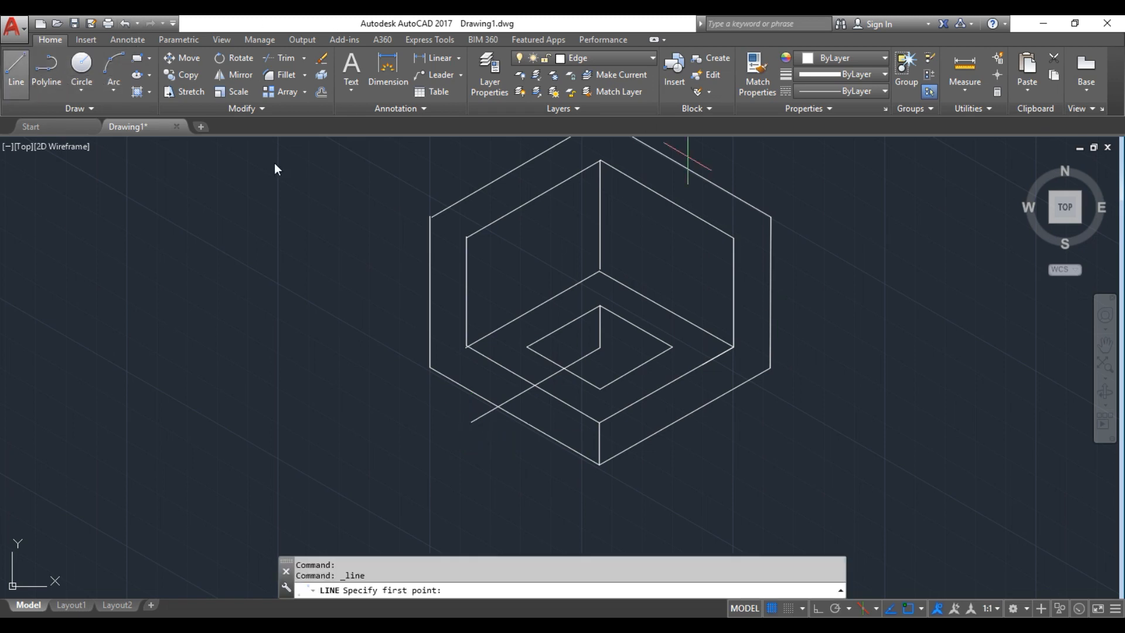
left_click(600, 347)
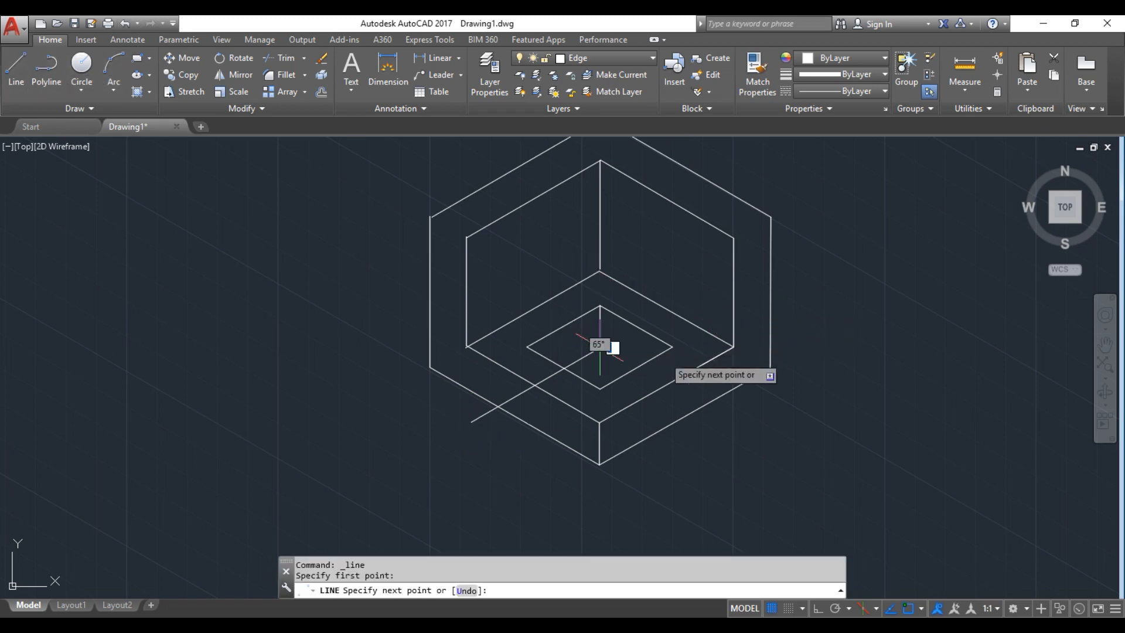
left_click(788, 454)
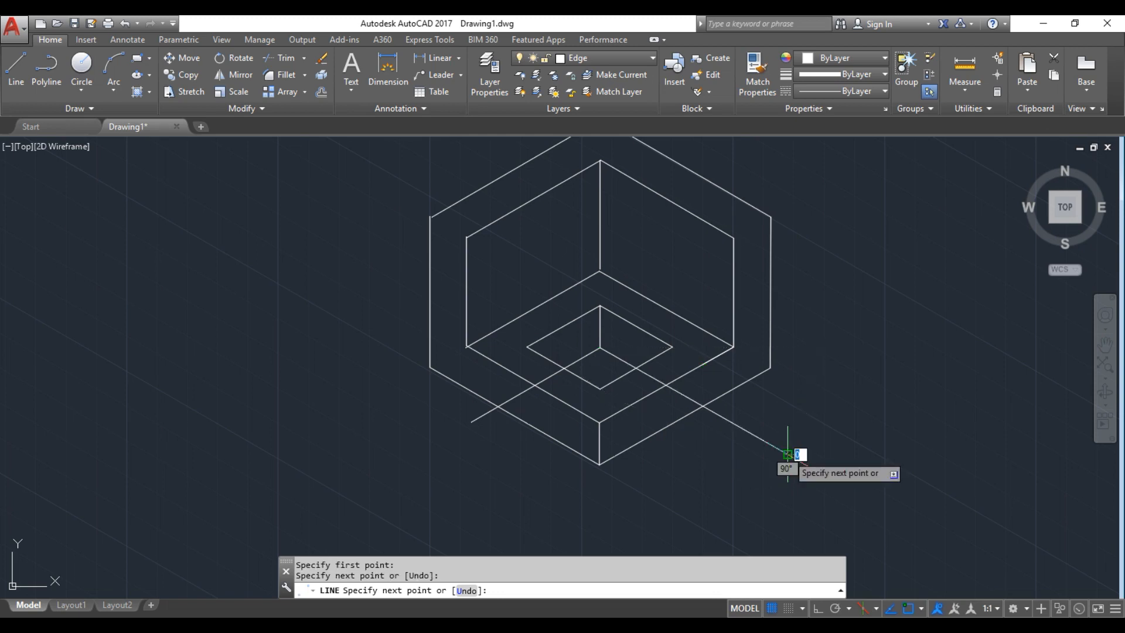
key("Escape")
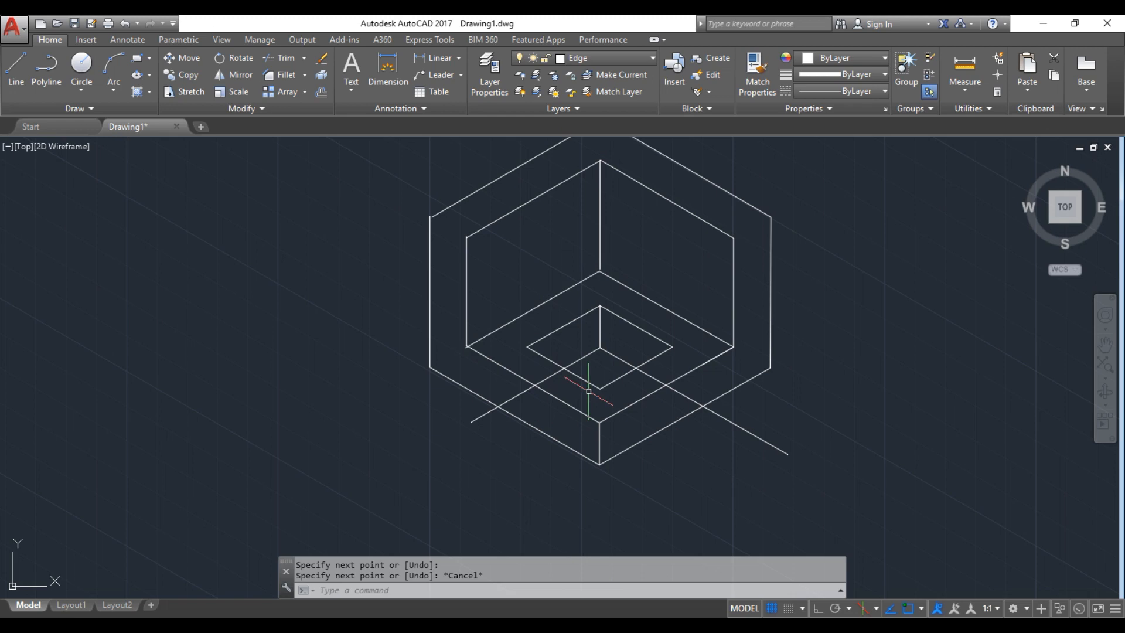
Trim the two recess bottom lines where they cross the recess's front edges, up to the floor's front edges
mouse_move(689, 307)
left_mouse_down()
mouse_move(649, 301)
mouse_move(516, 363)
mouse_move(659, 395)
mouse_move(649, 387)
left_mouse_up()
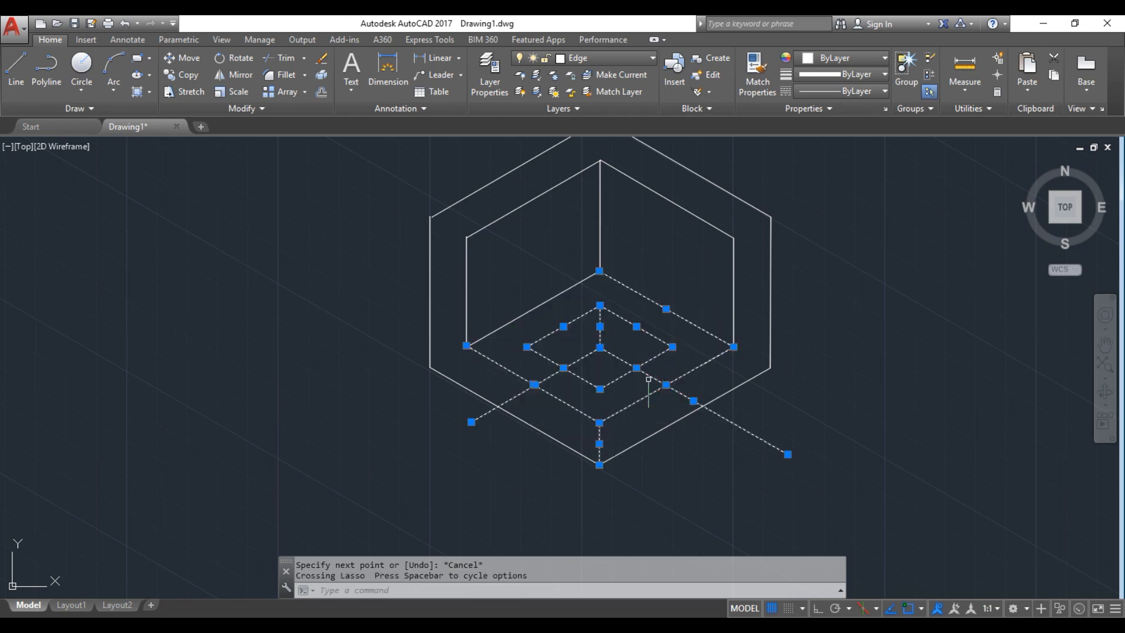
left_click(304, 61)
left_click(305, 83)
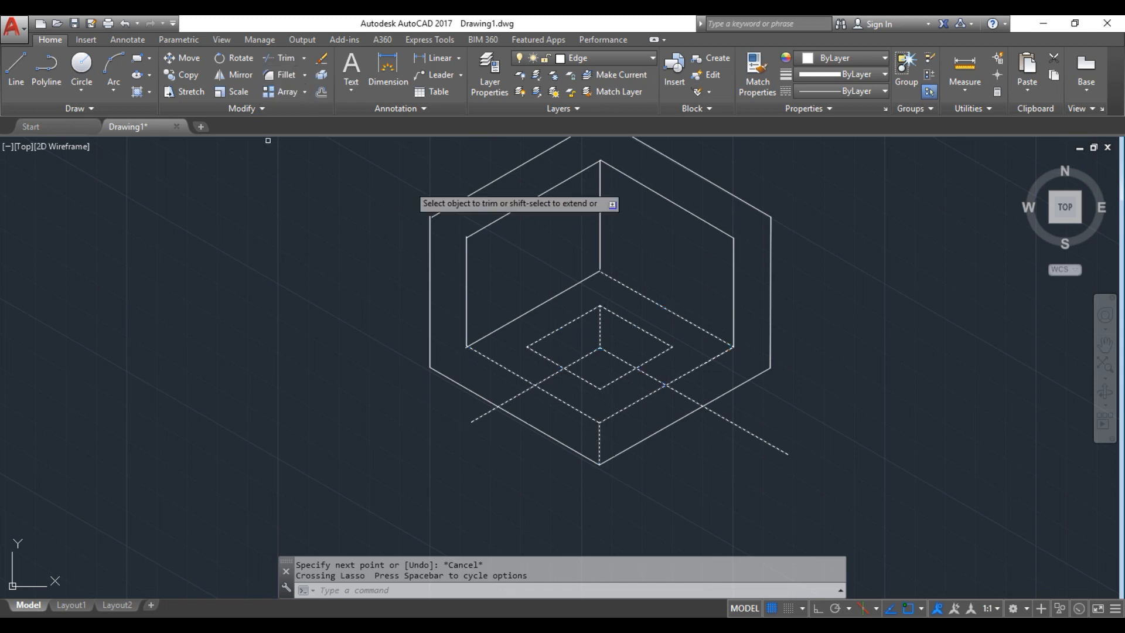
left_click(552, 377)
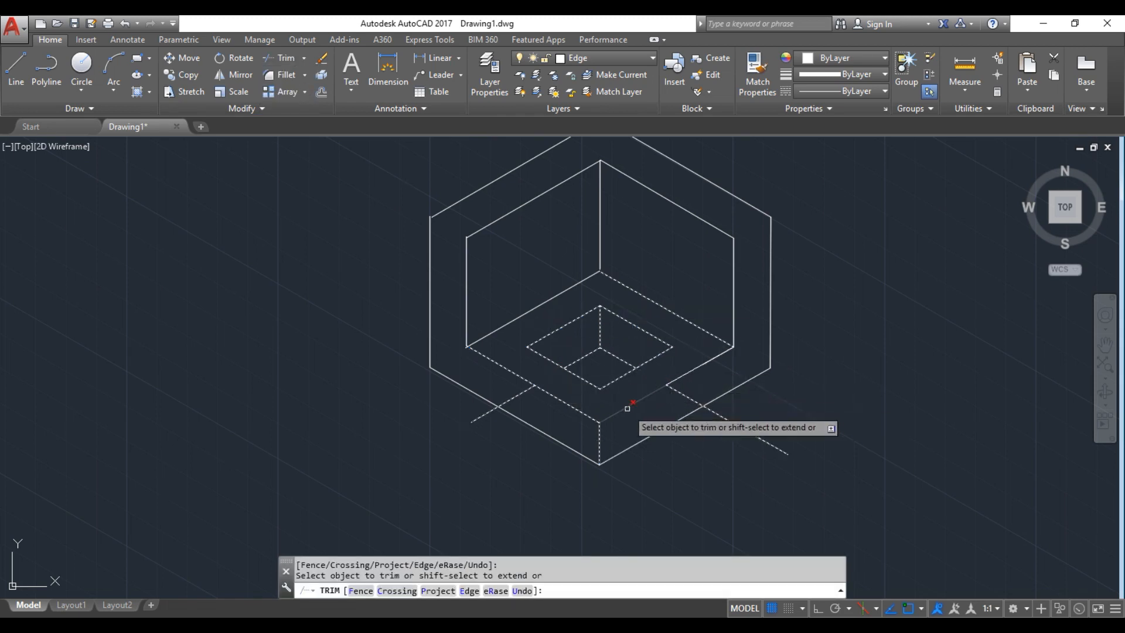
key("Escape")
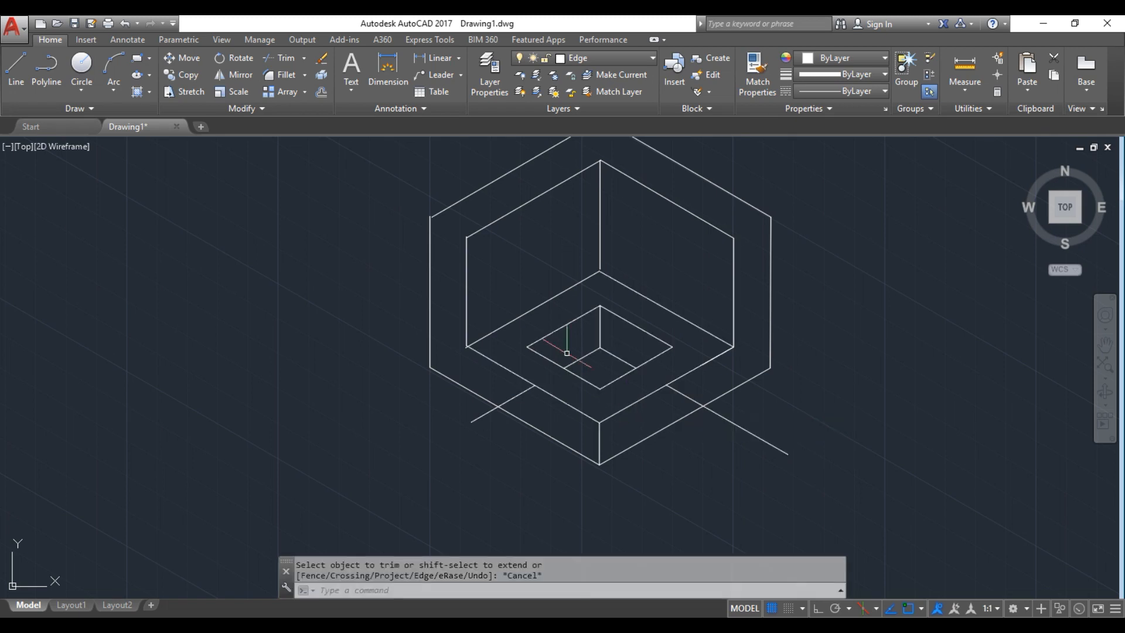
Erase the two leftover line pieces sticking out beyond the floor's front-left and front-right edges
left_click(322, 63)
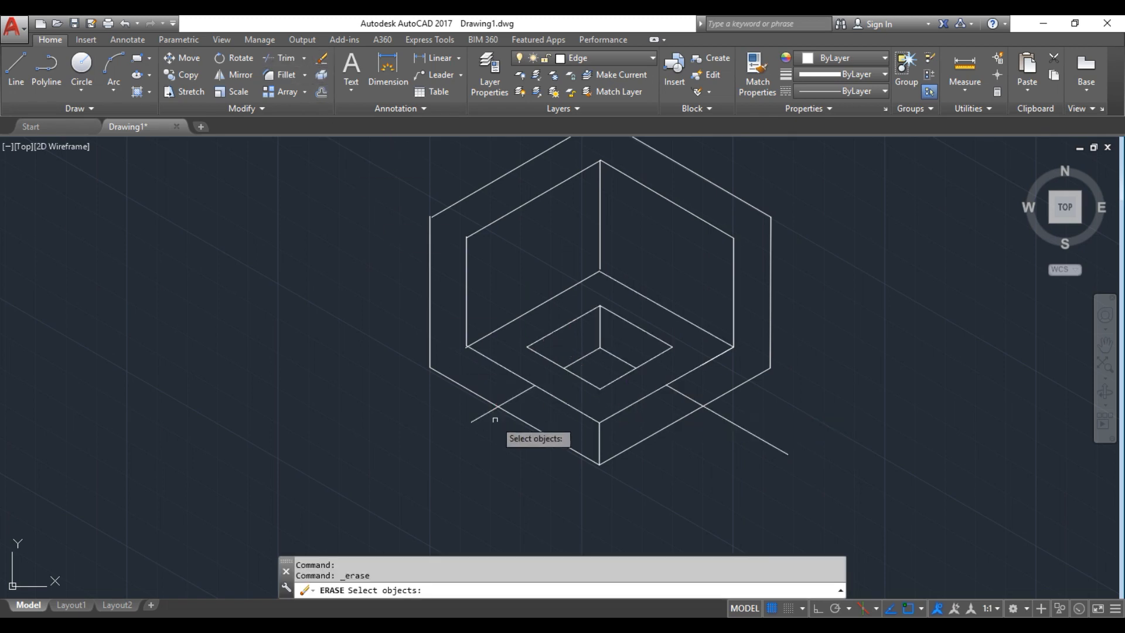
left_click(509, 399)
left_click(729, 420)
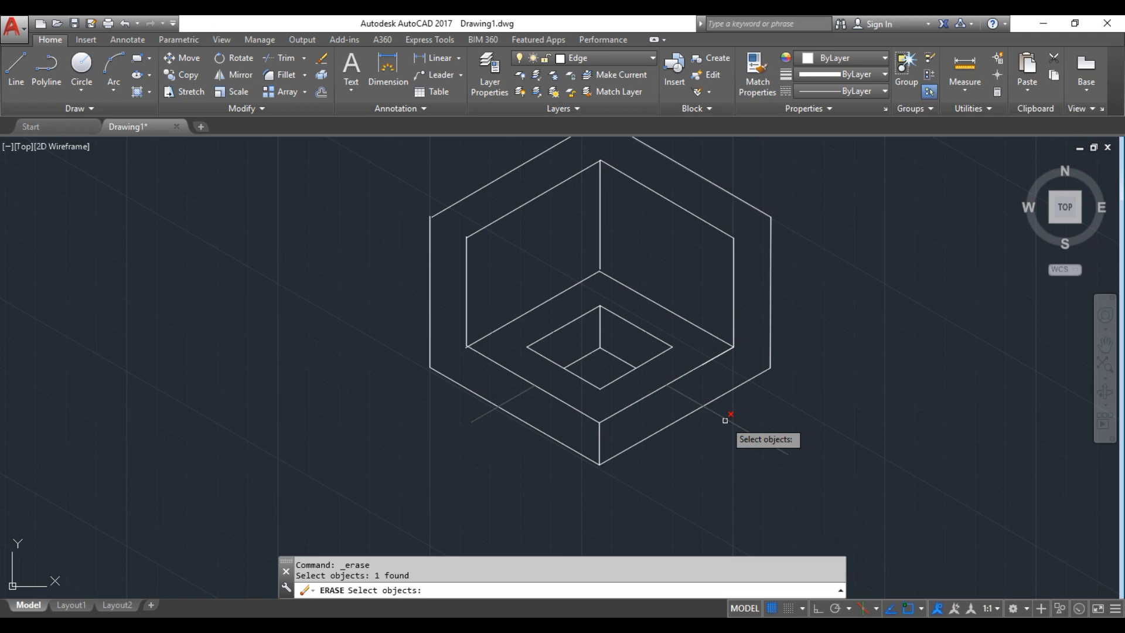
key("Return")
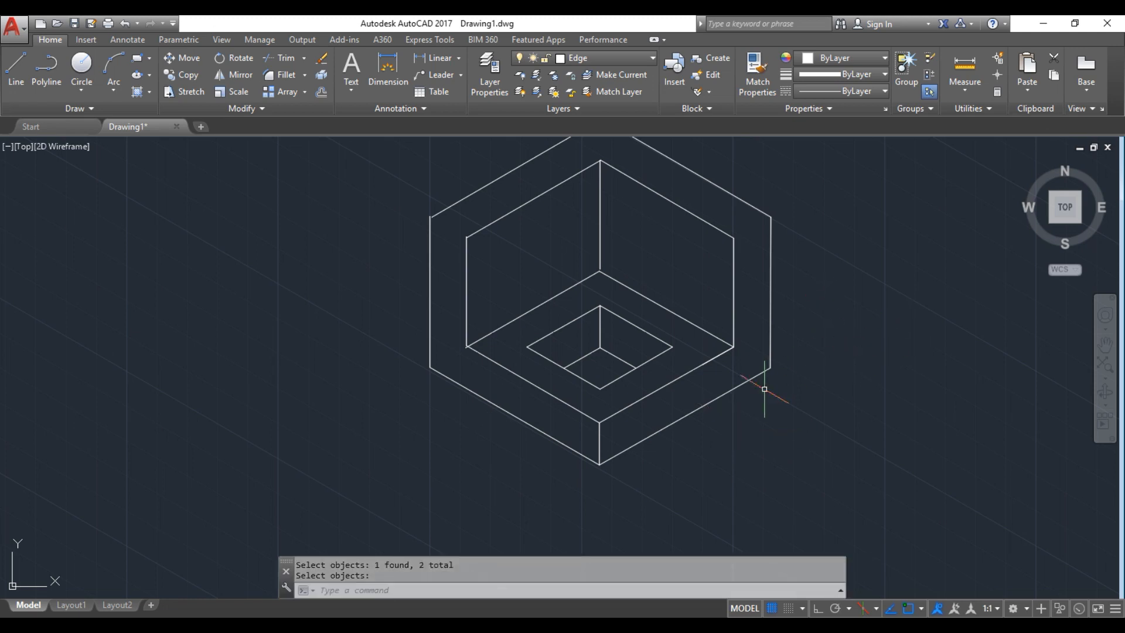
Consult the exam figure and draw guide lines 27.5 units along the right inner wall's top edge from its right corner, then 39 units straight down
left_click(480, 626)
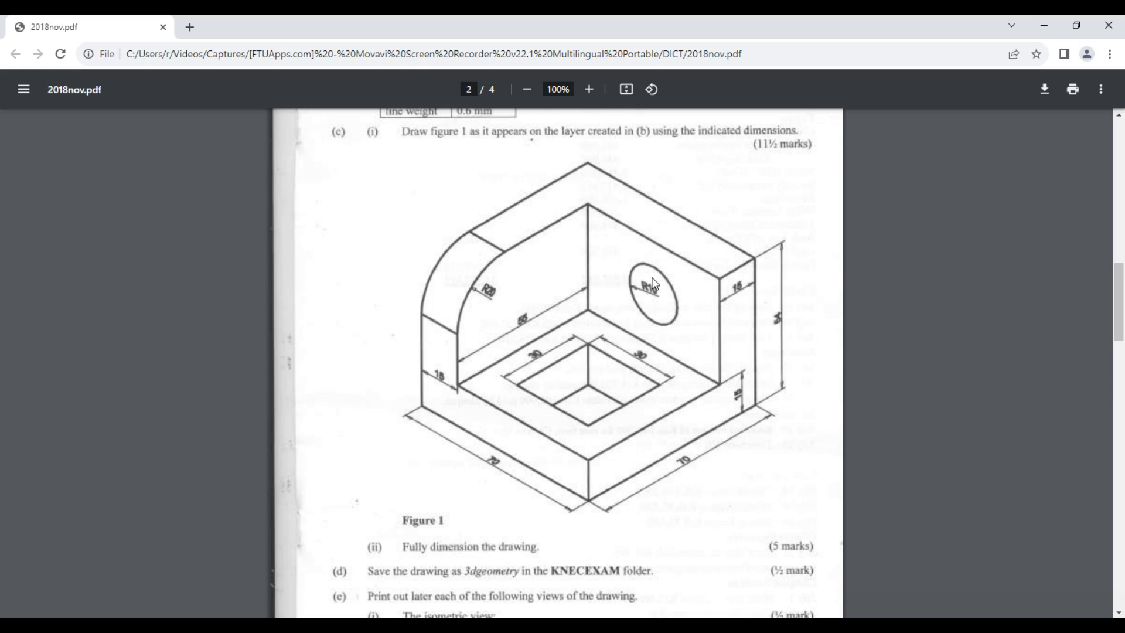
left_click(553, 616)
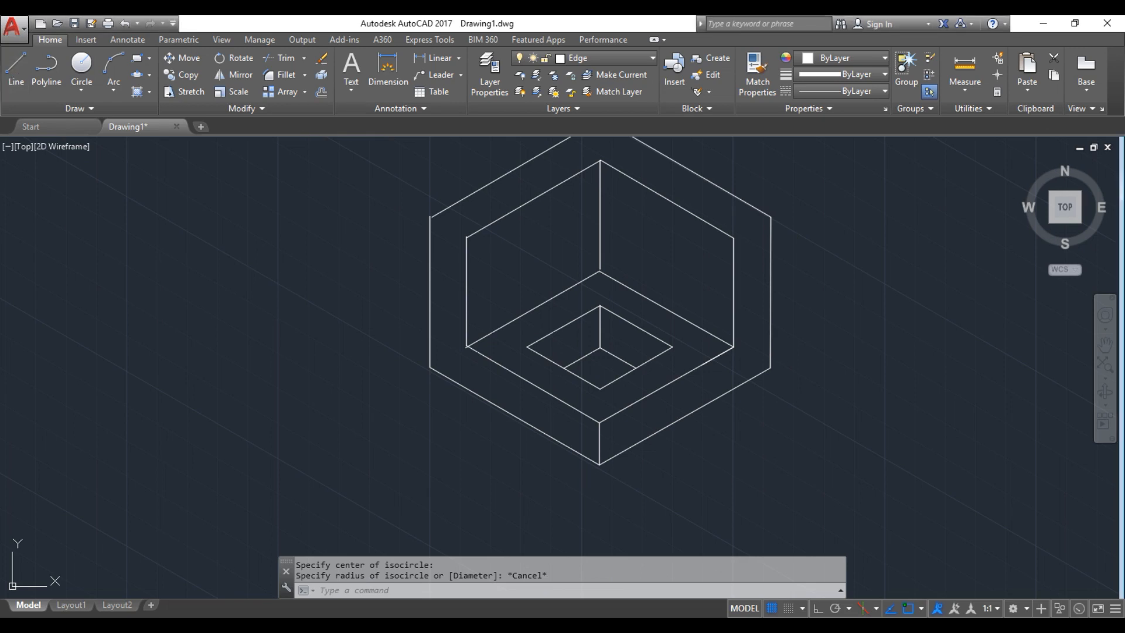
left_click(15, 70)
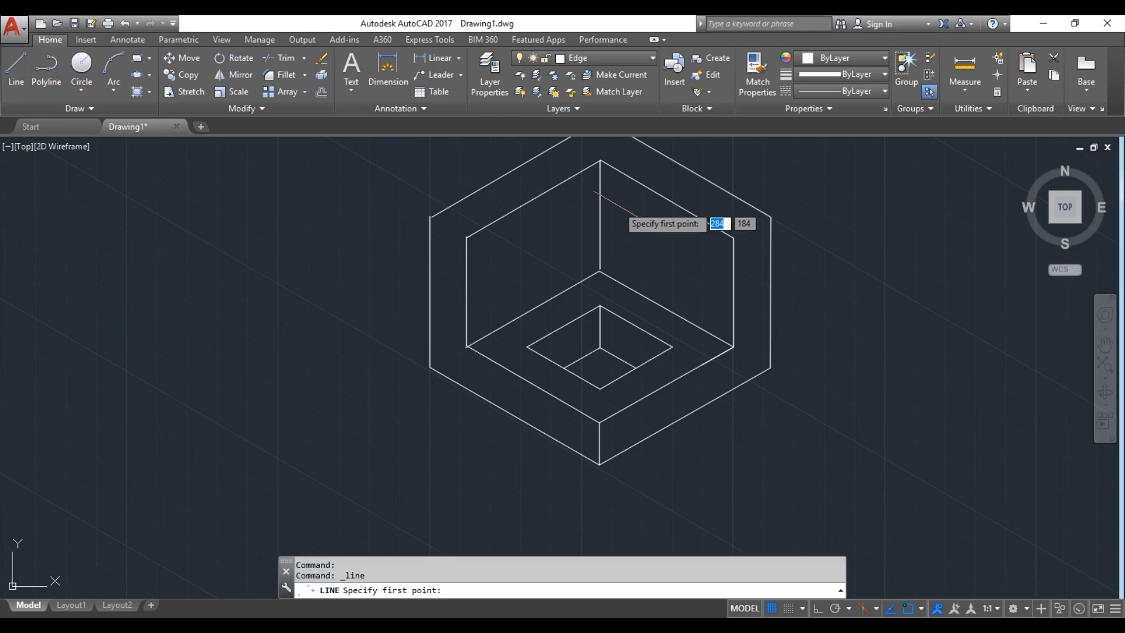
left_click(734, 237)
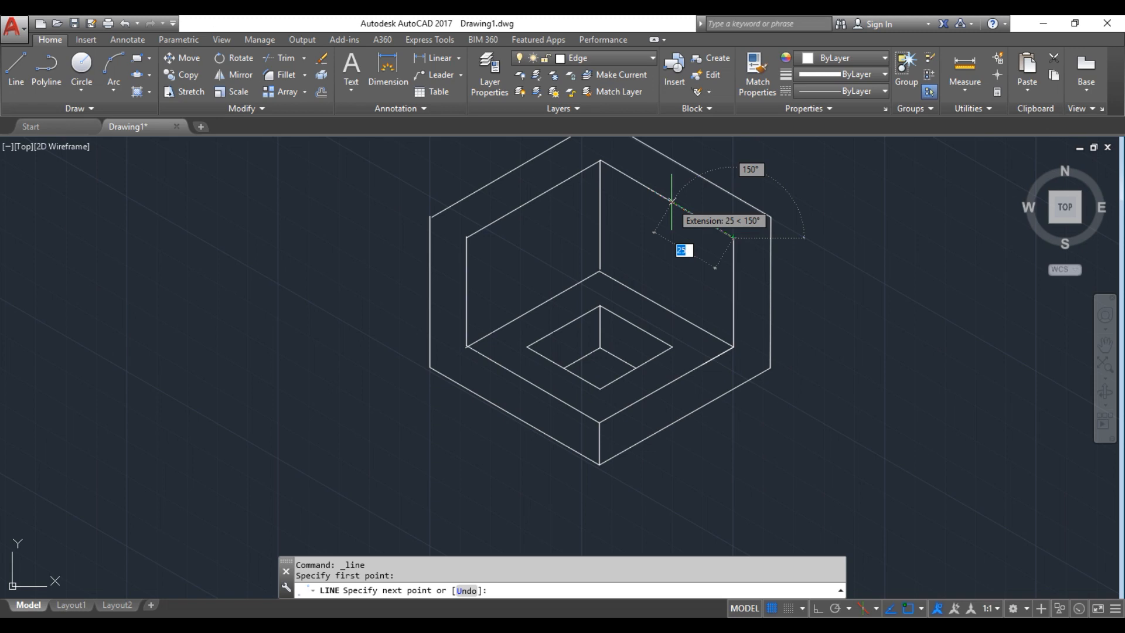
type("27.5")
key("Return")
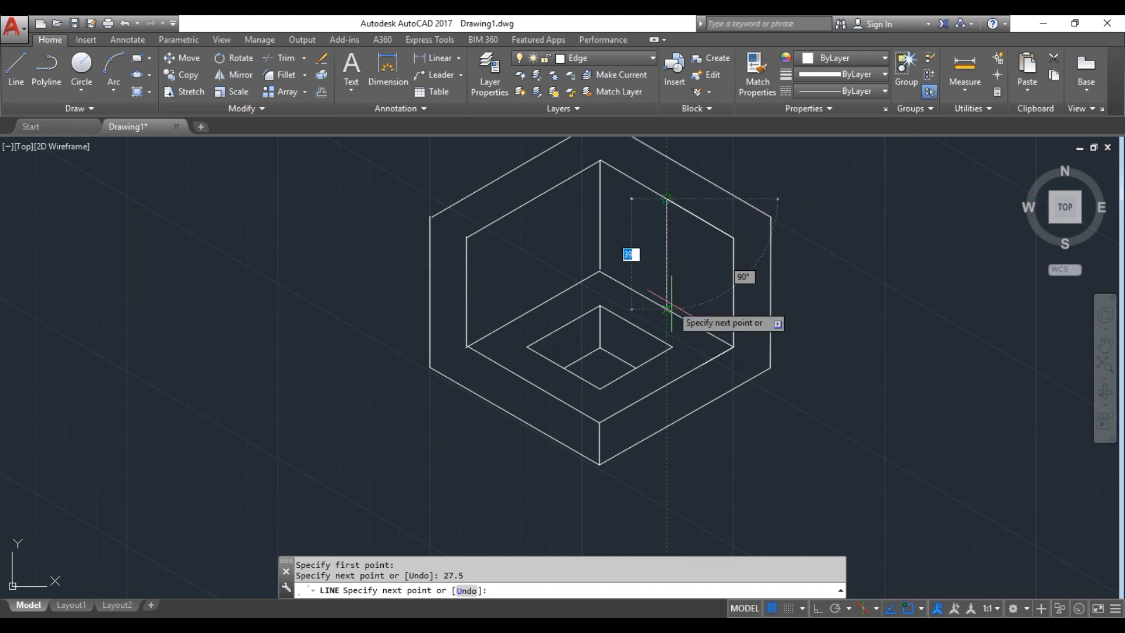
type("39")
key("Return")
key("Escape")
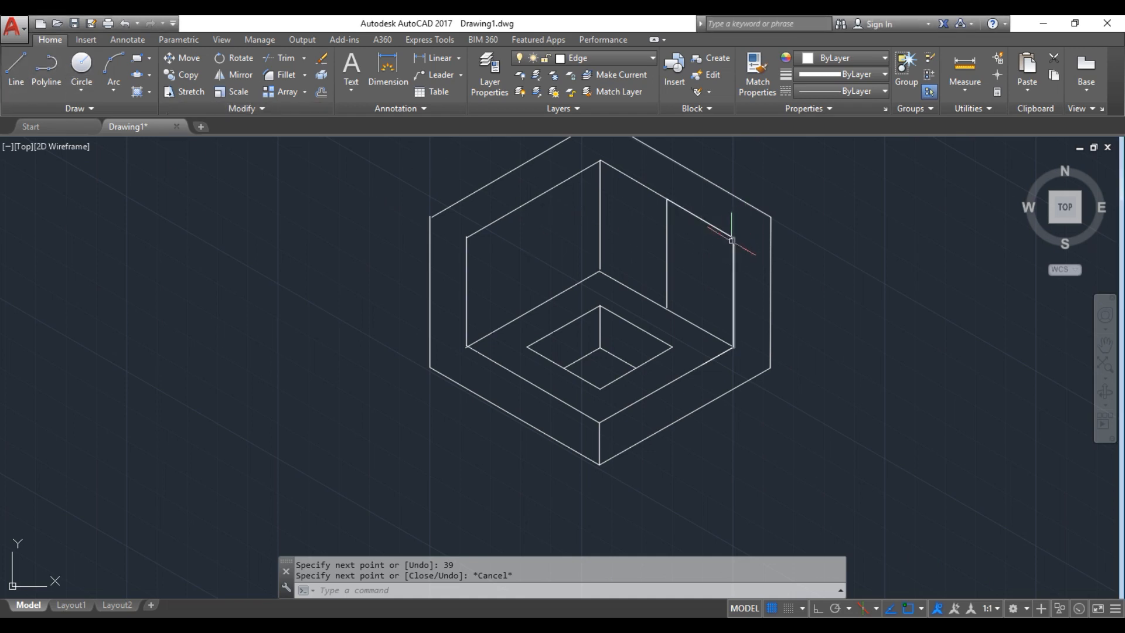
Draw guide lines 19.5 units down from the right inner wall's top right corner, then 55 units across the wall parallel to its top edge
left_click(16, 66)
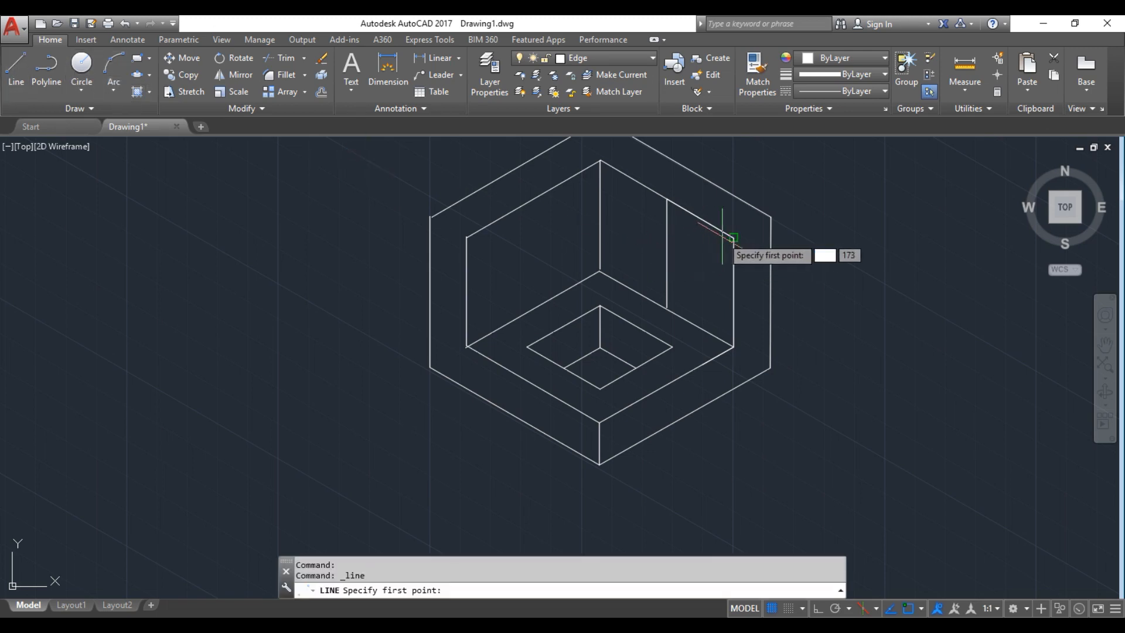
left_click(734, 237)
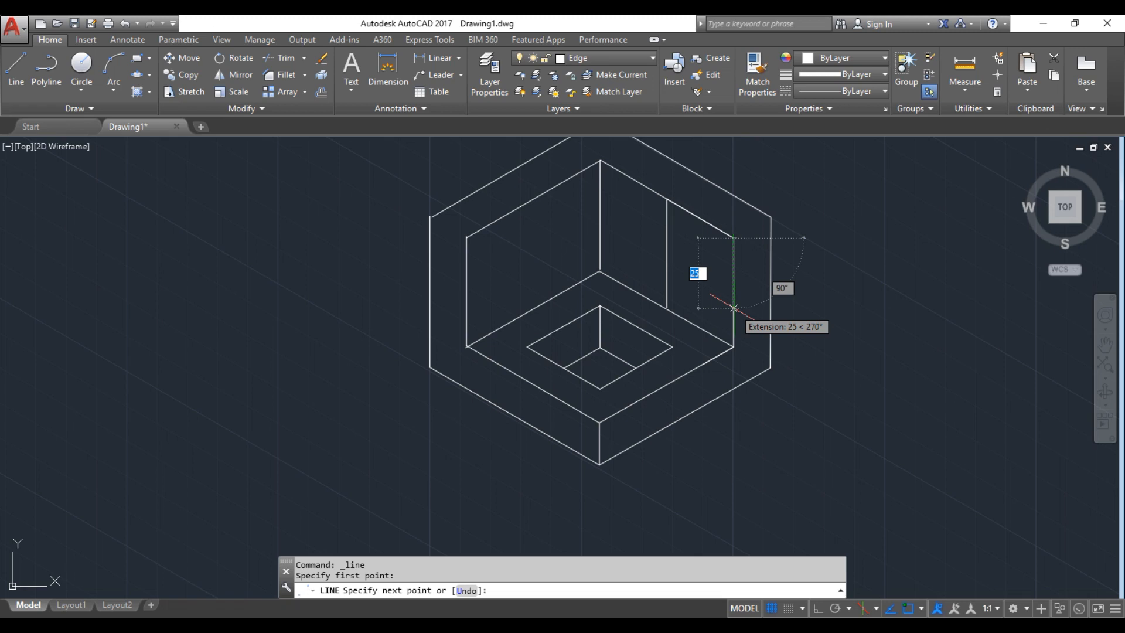
type("1")
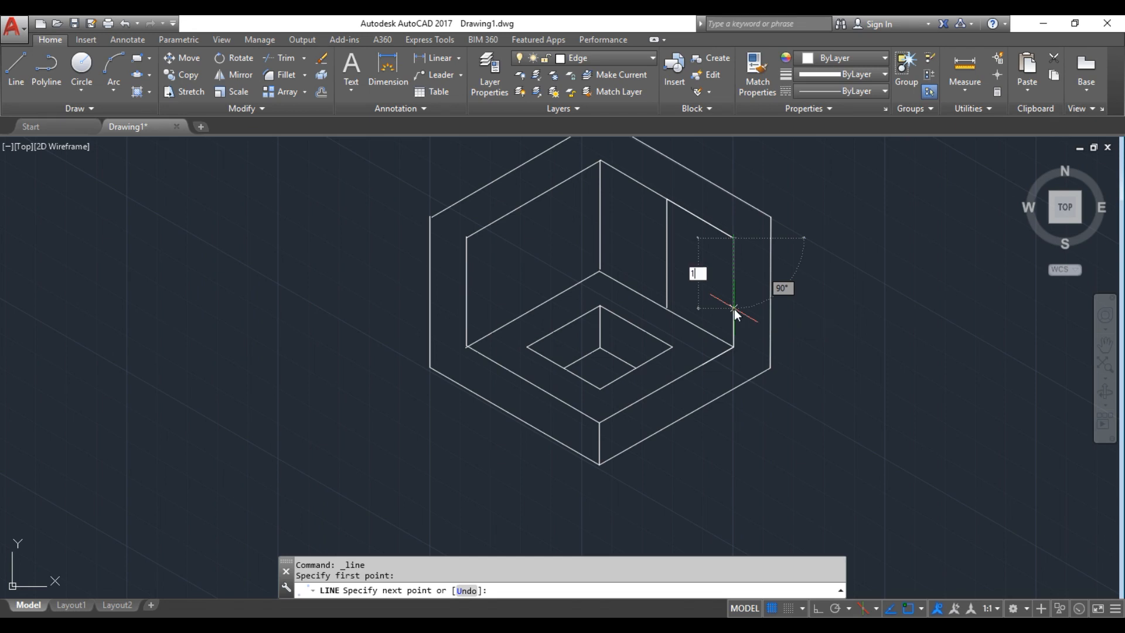
type("9.5")
key("Return")
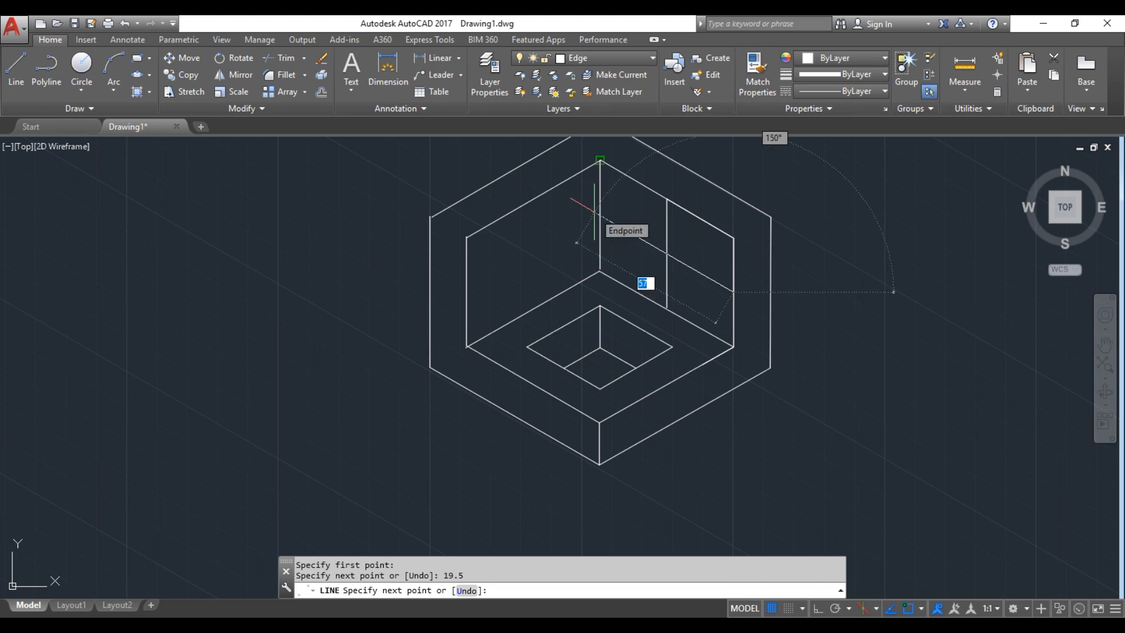
type("55")
key("Return")
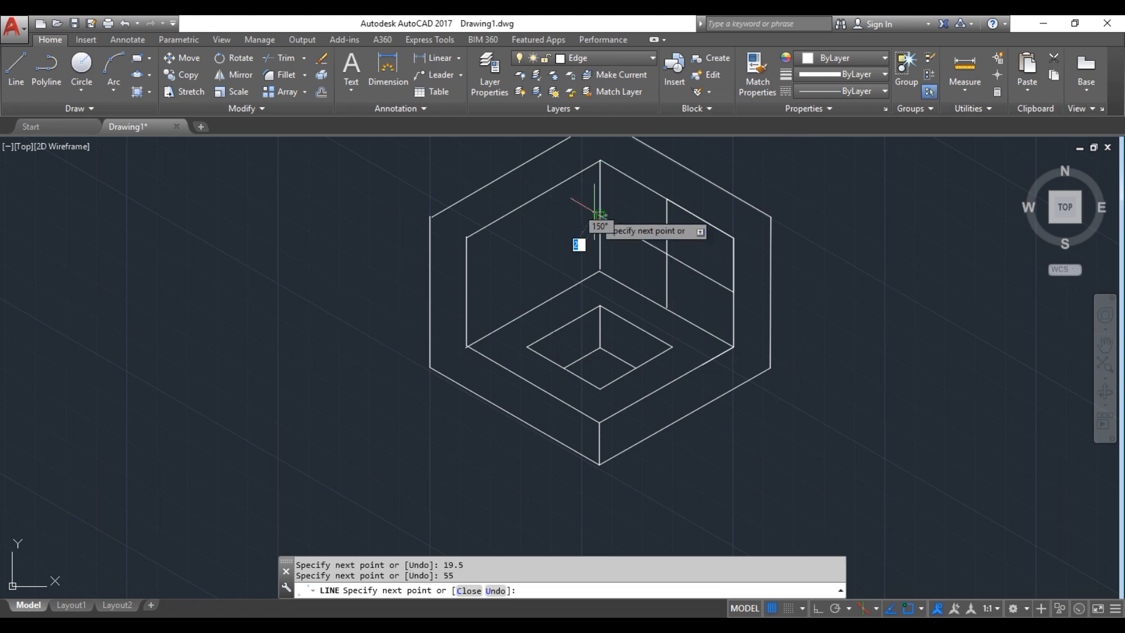
key("Escape")
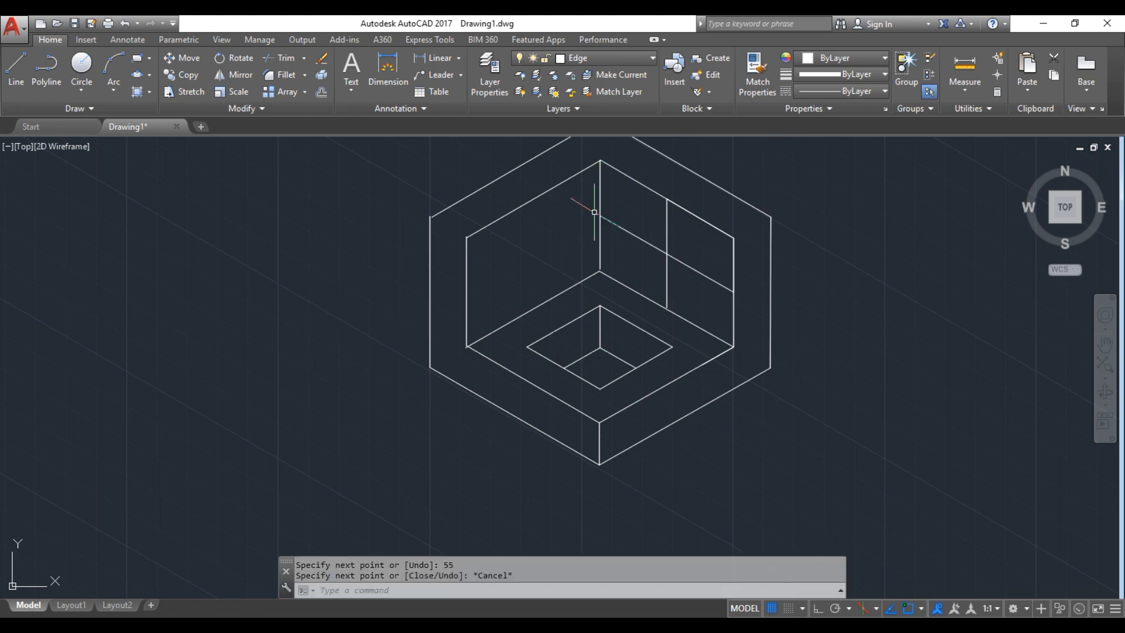
Consult the exam figure and draw an isometric circle of radius 10 on the right inner wall, centred where the two guide lines cross
left_click(150, 75)
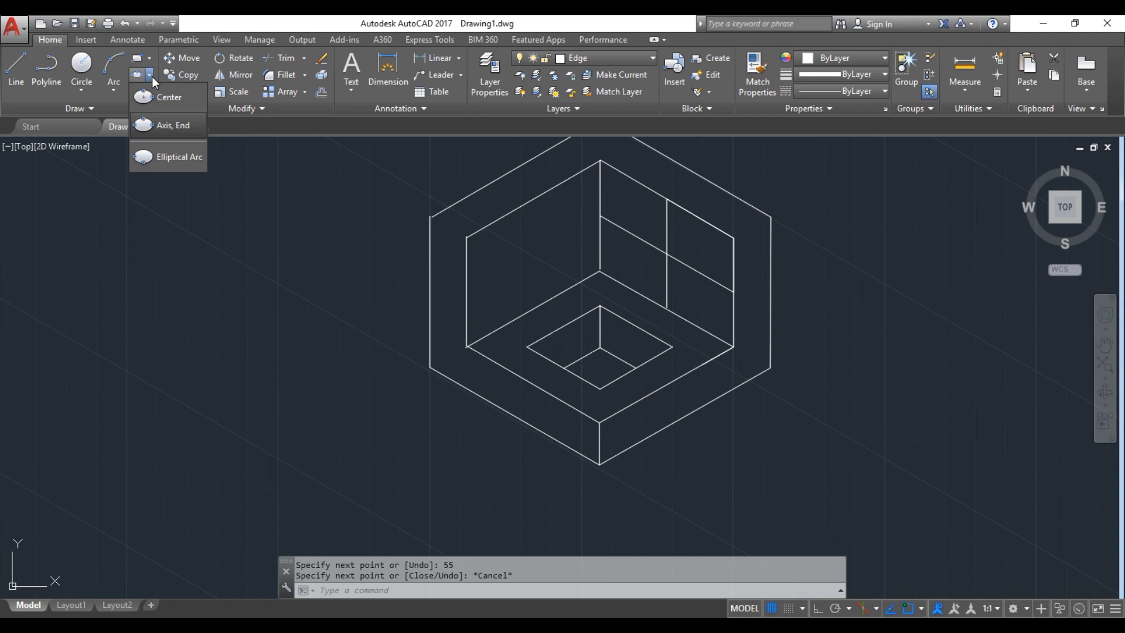
left_click(182, 126)
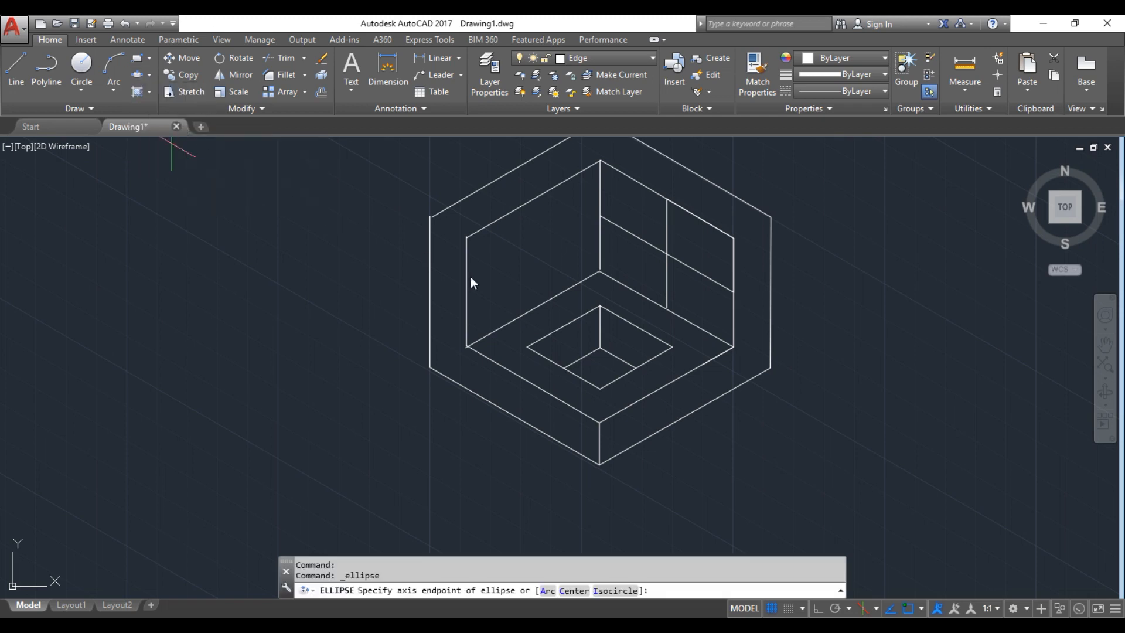
left_click(615, 591)
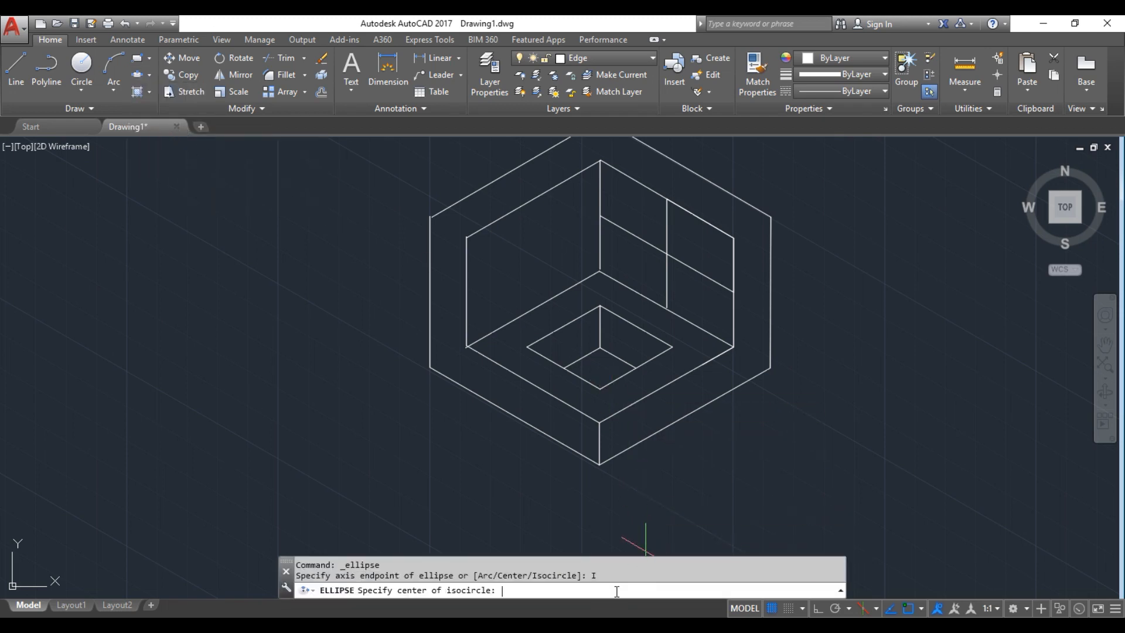
left_click(667, 254)
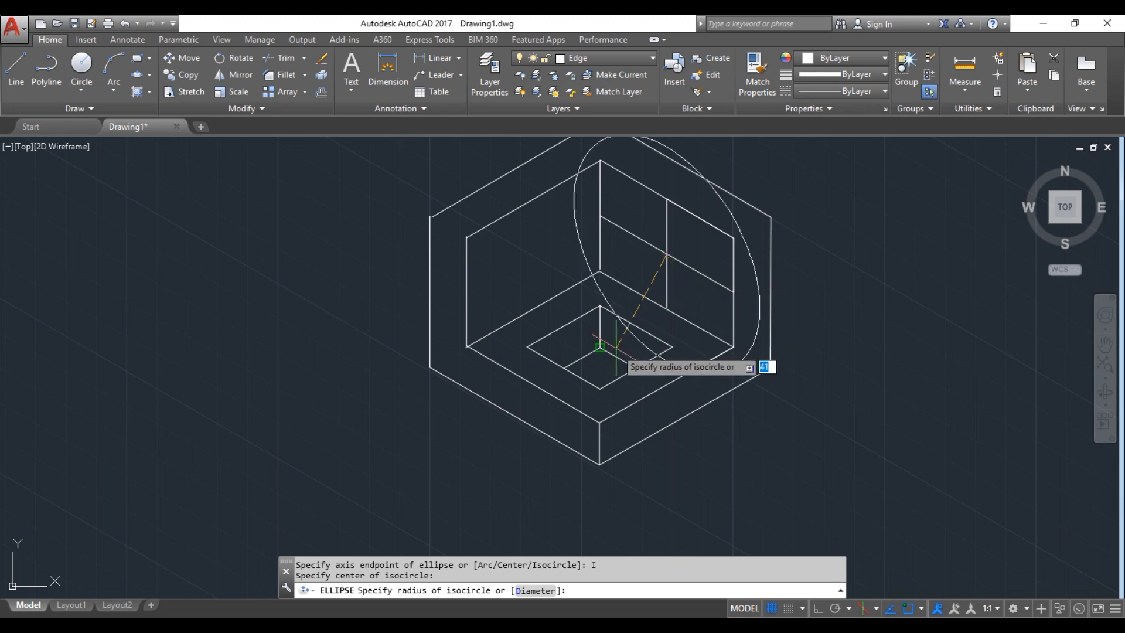
key("alt+Tab")
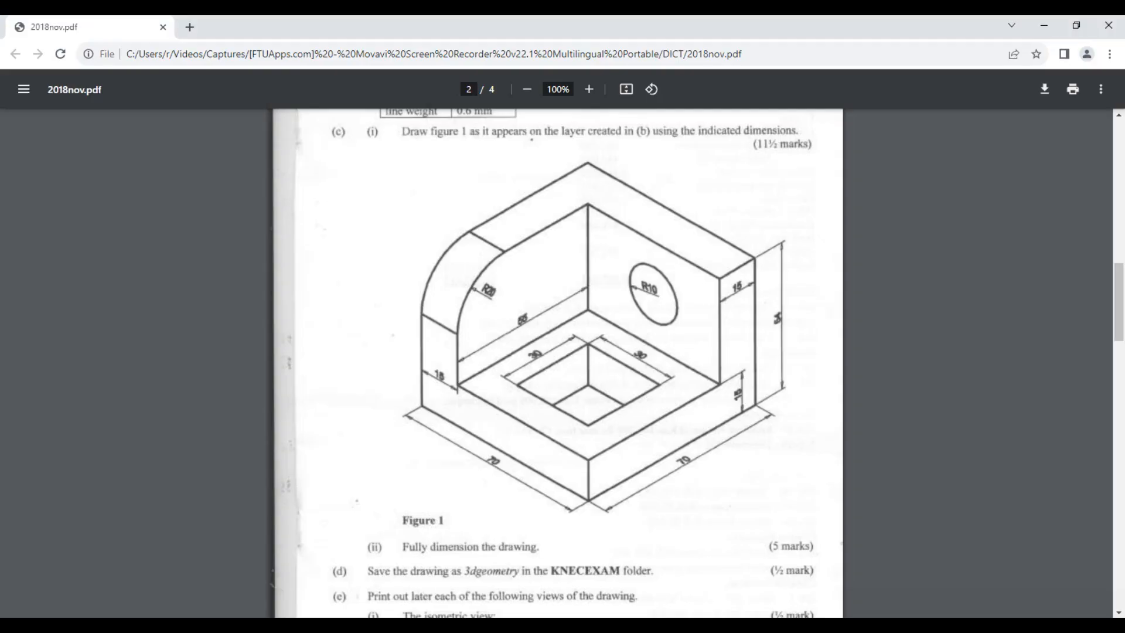
key("alt+Tab")
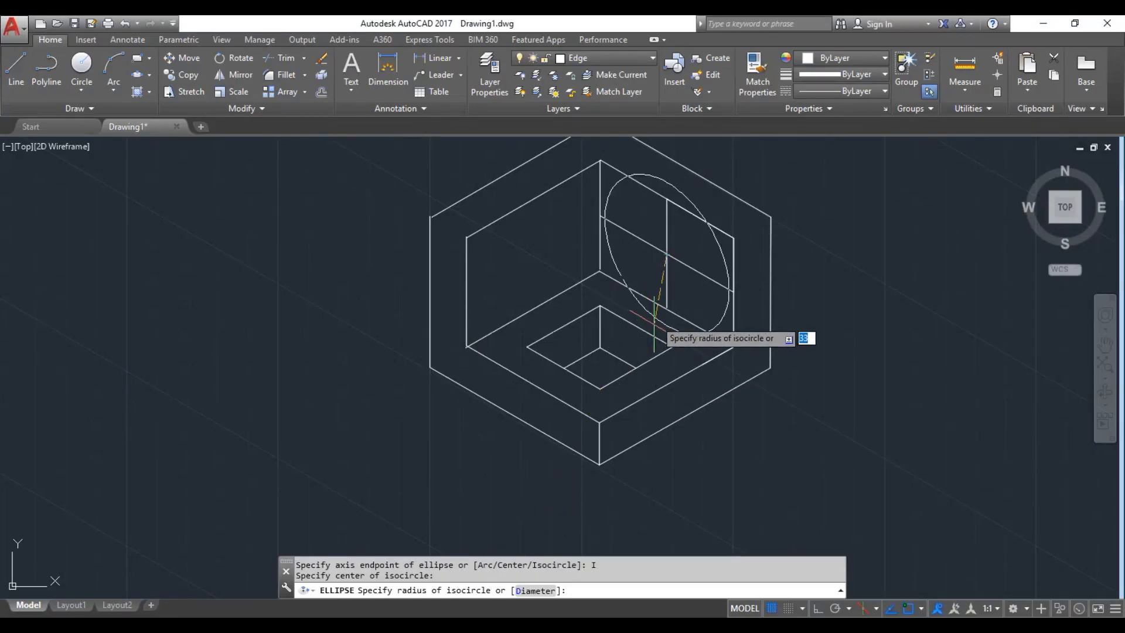
type("10")
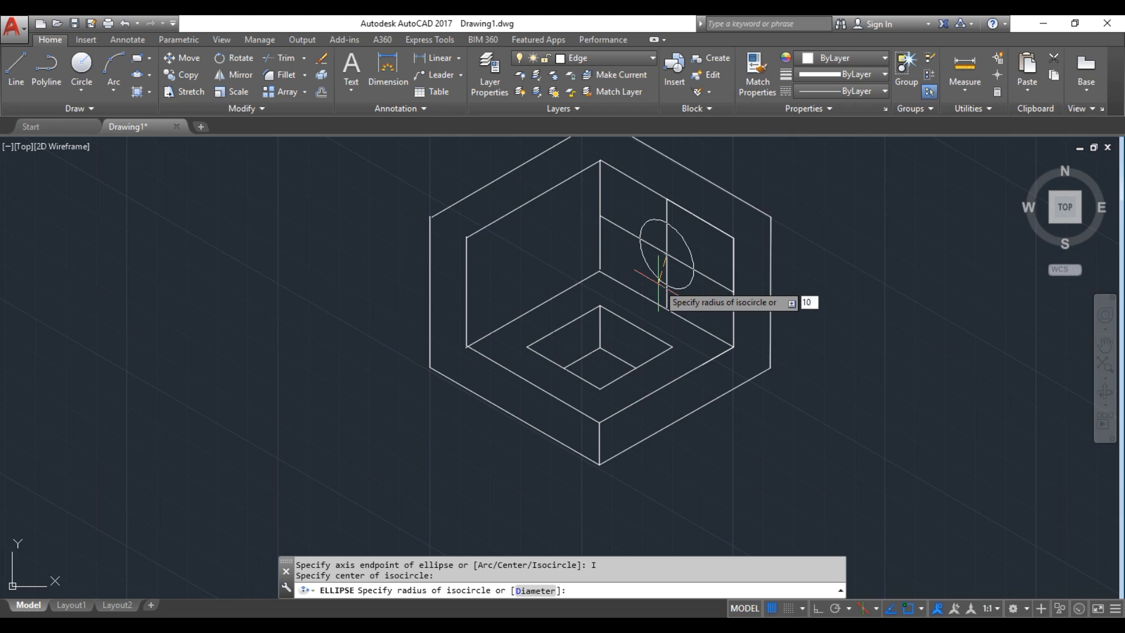
key("Return")
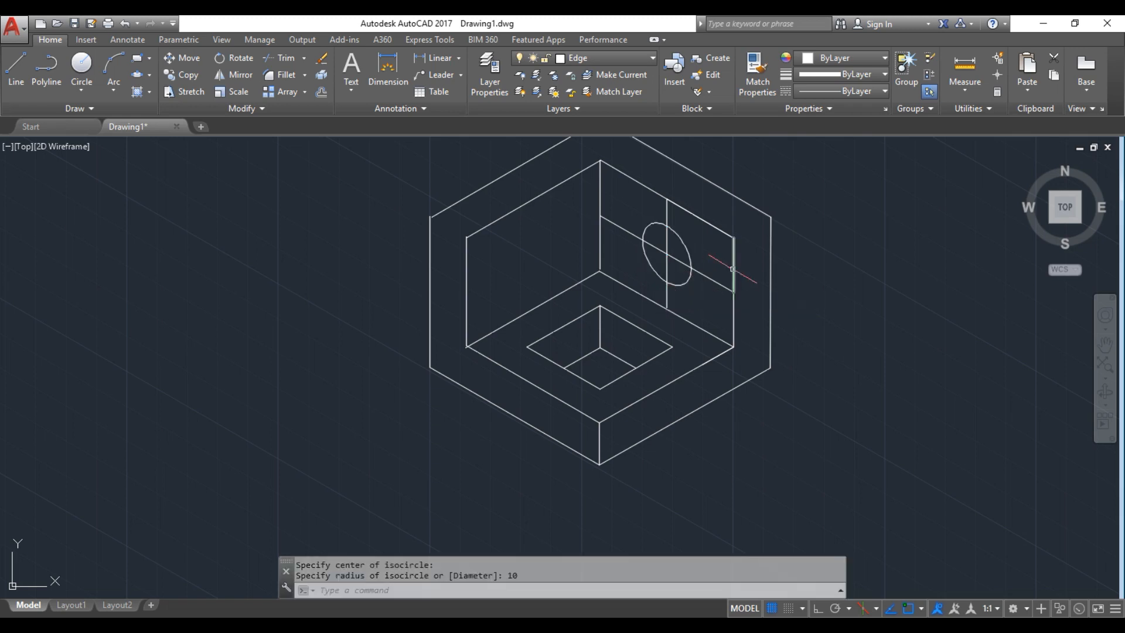
Erase the two guide lines crossing through the circle on the right inner wall
left_click(717, 279)
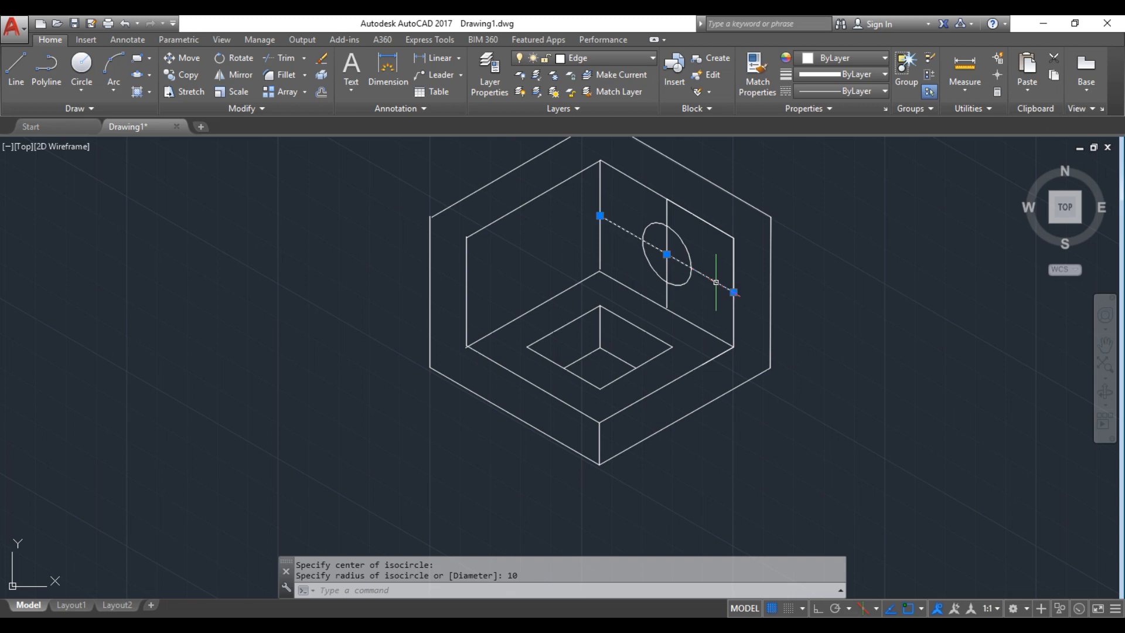
left_click(666, 292)
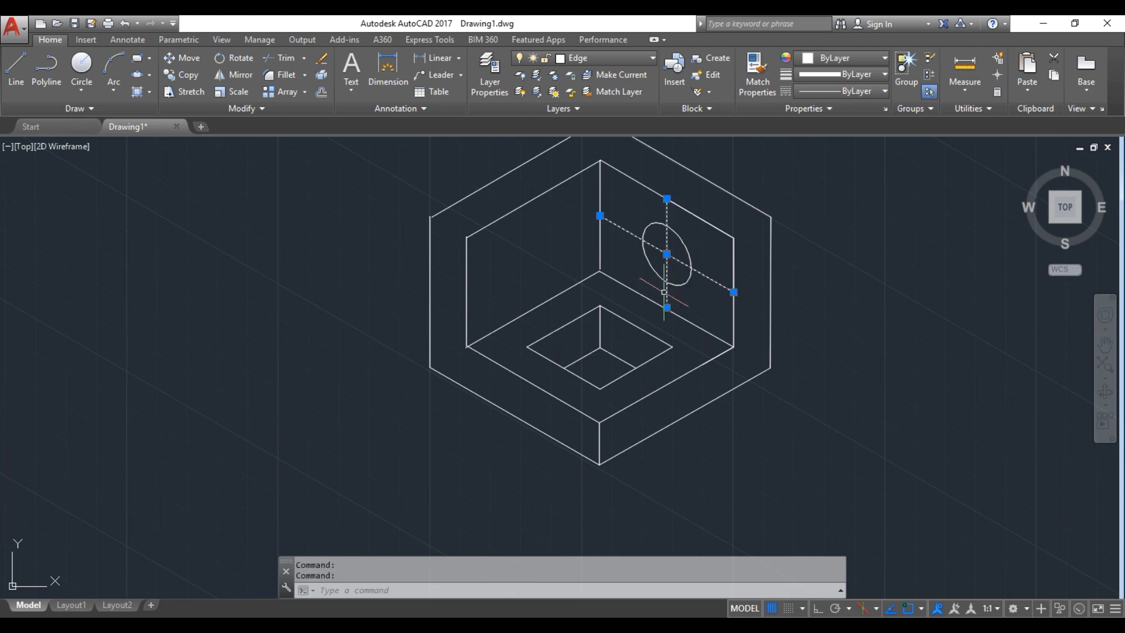
key("Delete")
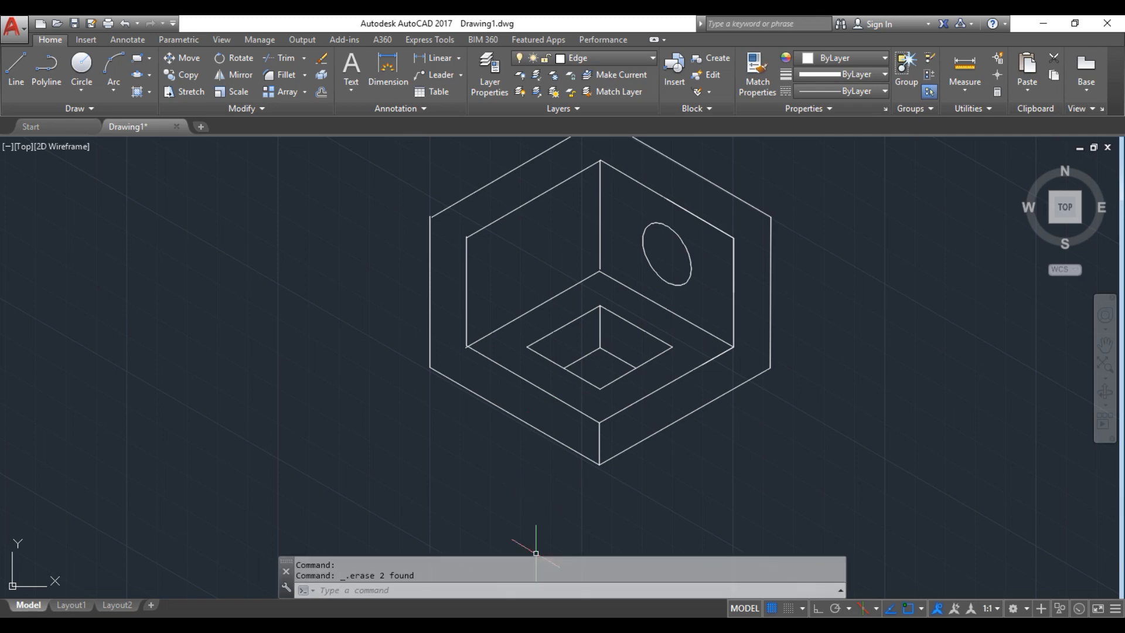
Consult the exam figure and fillet the left inner wall's upper outer corner with radius 20, between its sloping top edge and vertical edge
key("alt+Tab")
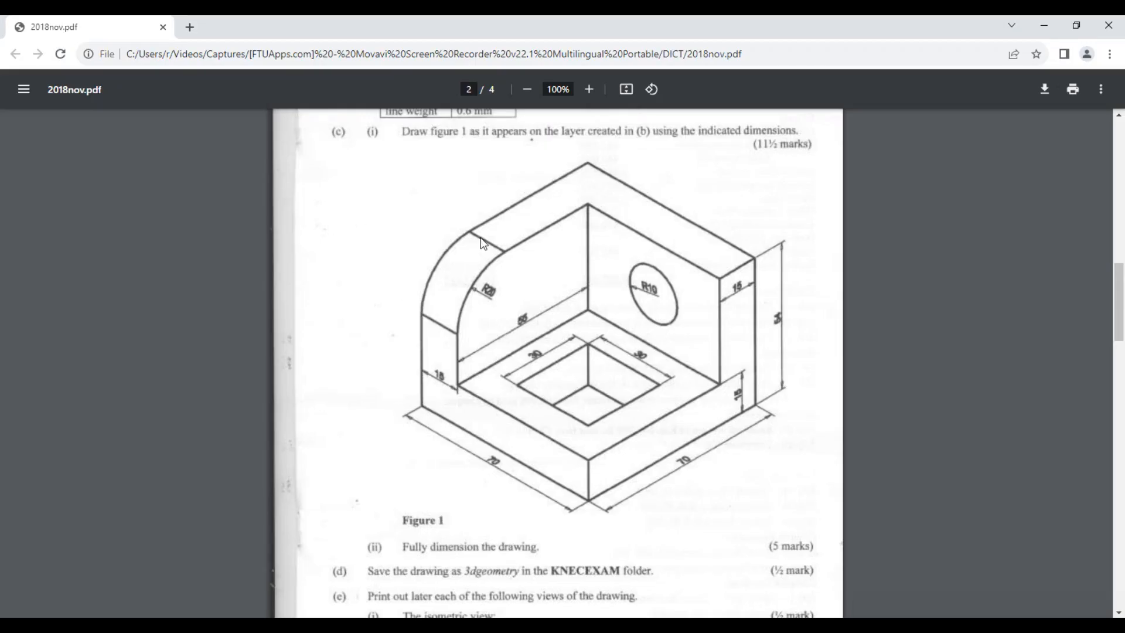
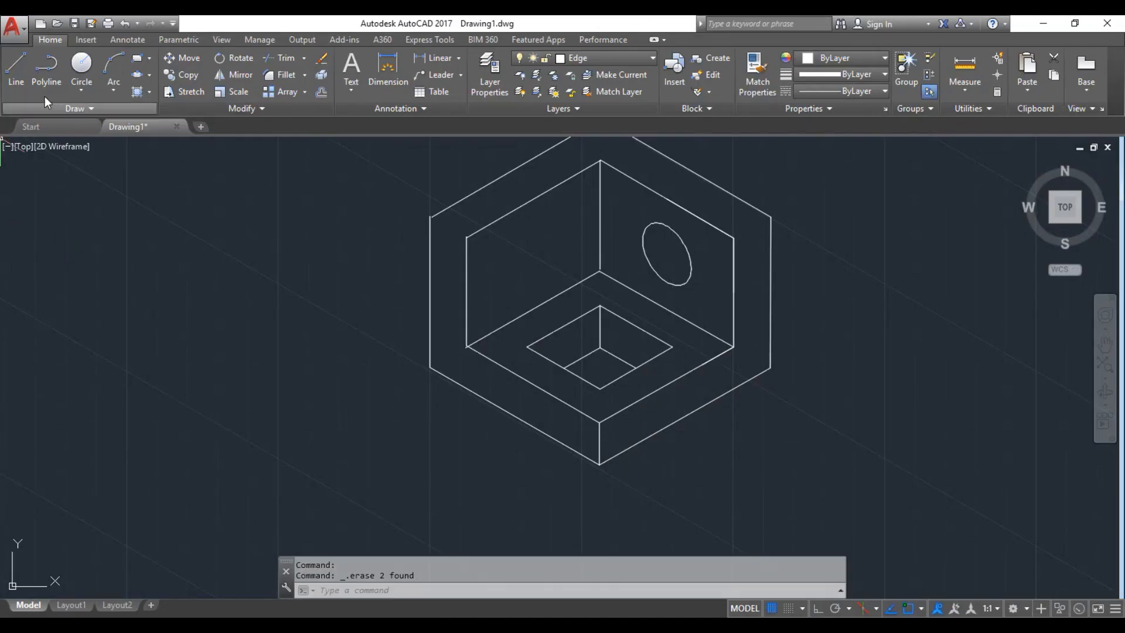
left_click(300, 77)
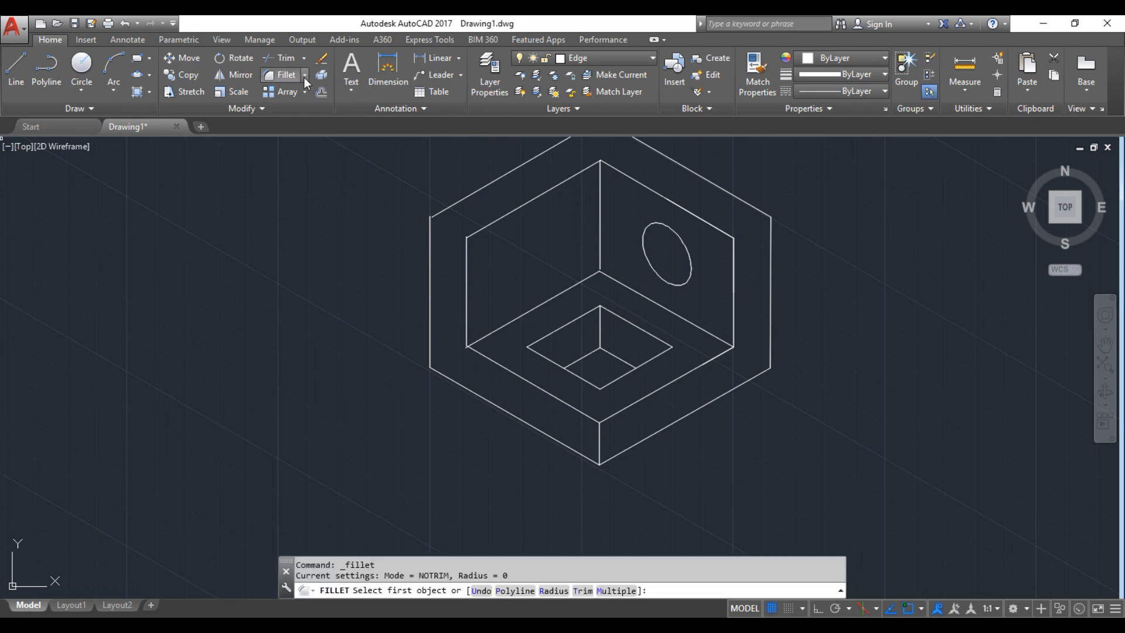
left_click(304, 77)
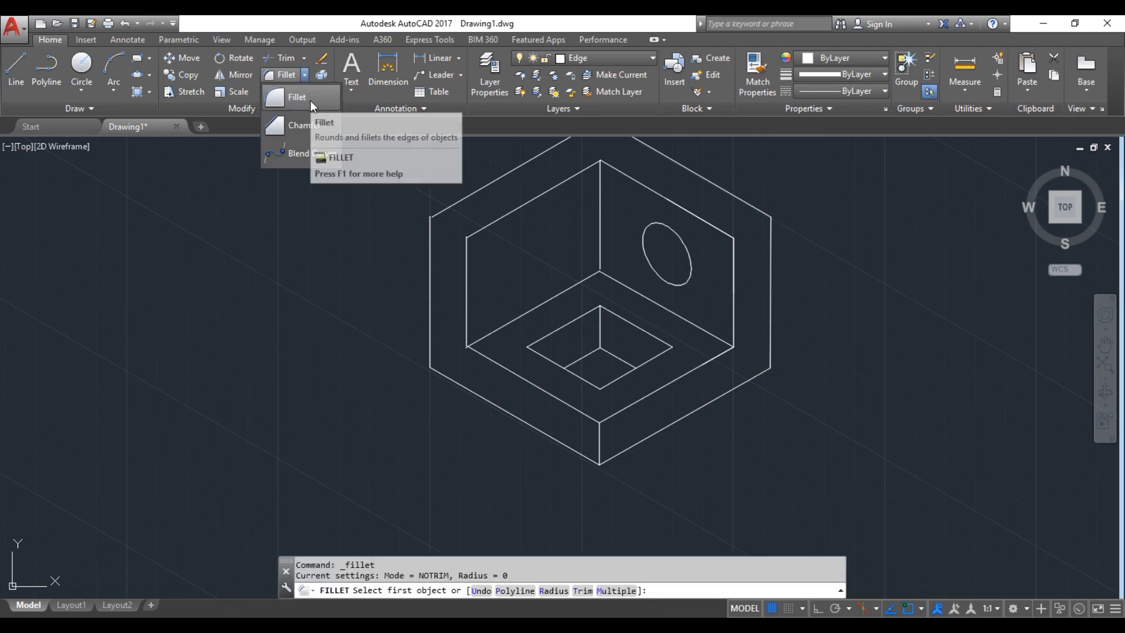
left_click(311, 101)
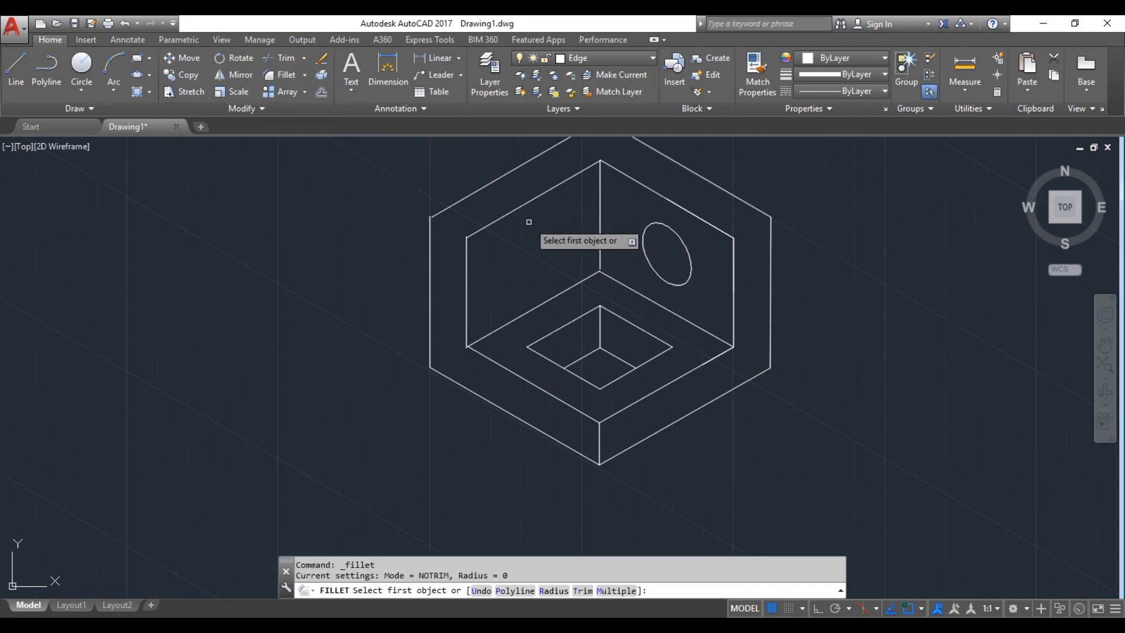
left_click(499, 220)
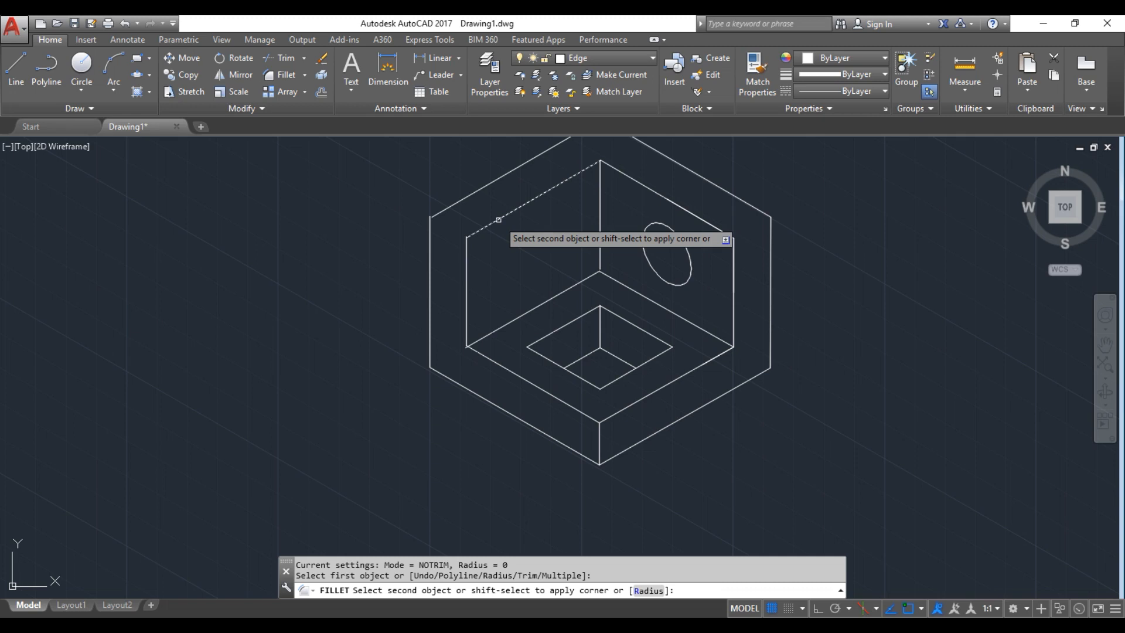
left_click(649, 592)
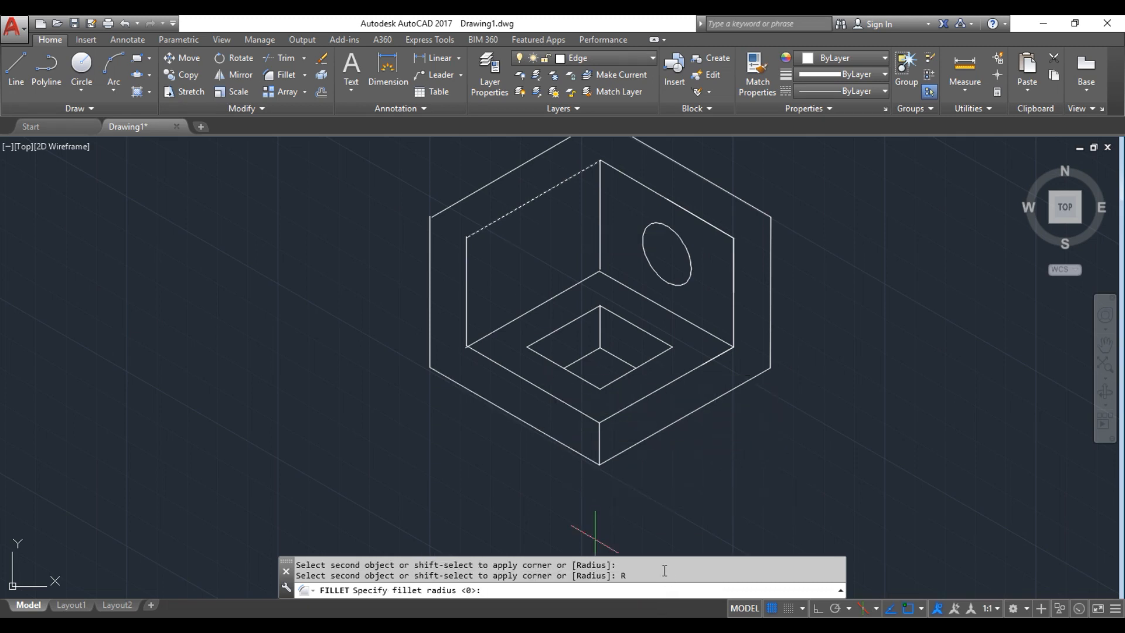
type("20")
key("Return")
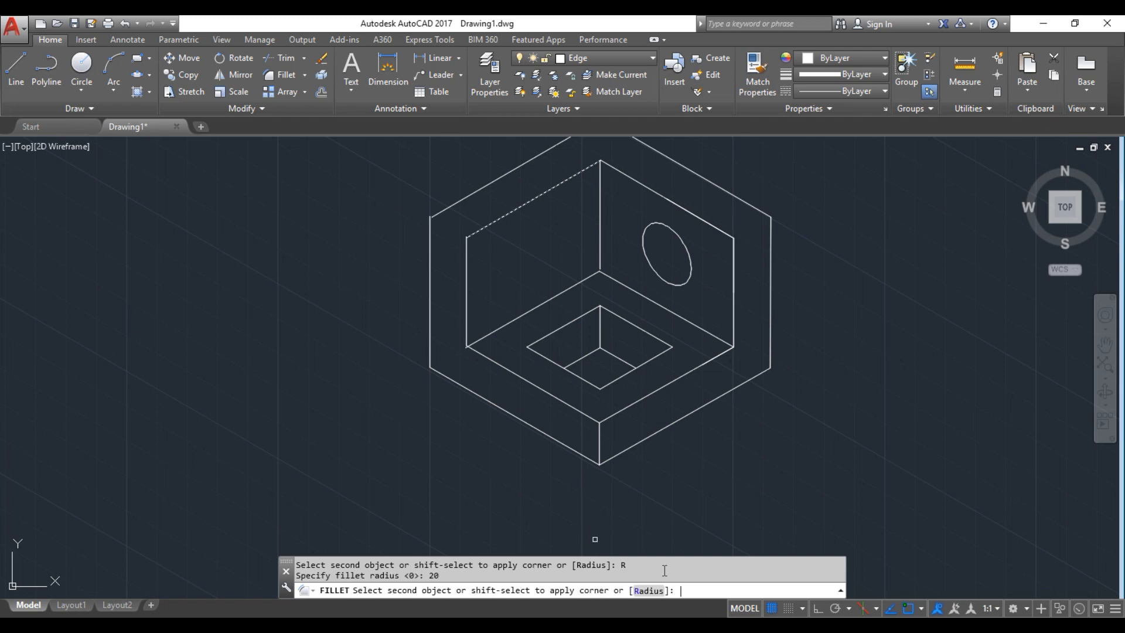
left_click(465, 276)
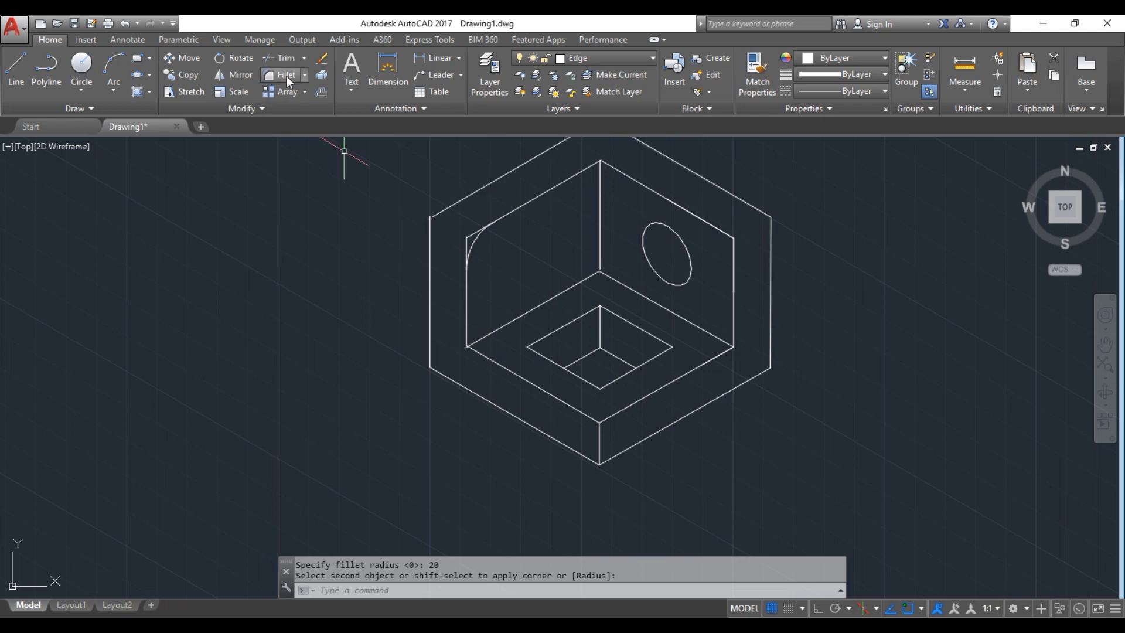
Fillet the block outline's upper left corner with the same radius 20, between the sloping top edge and the vertical edge
left_click(305, 74)
left_click(305, 97)
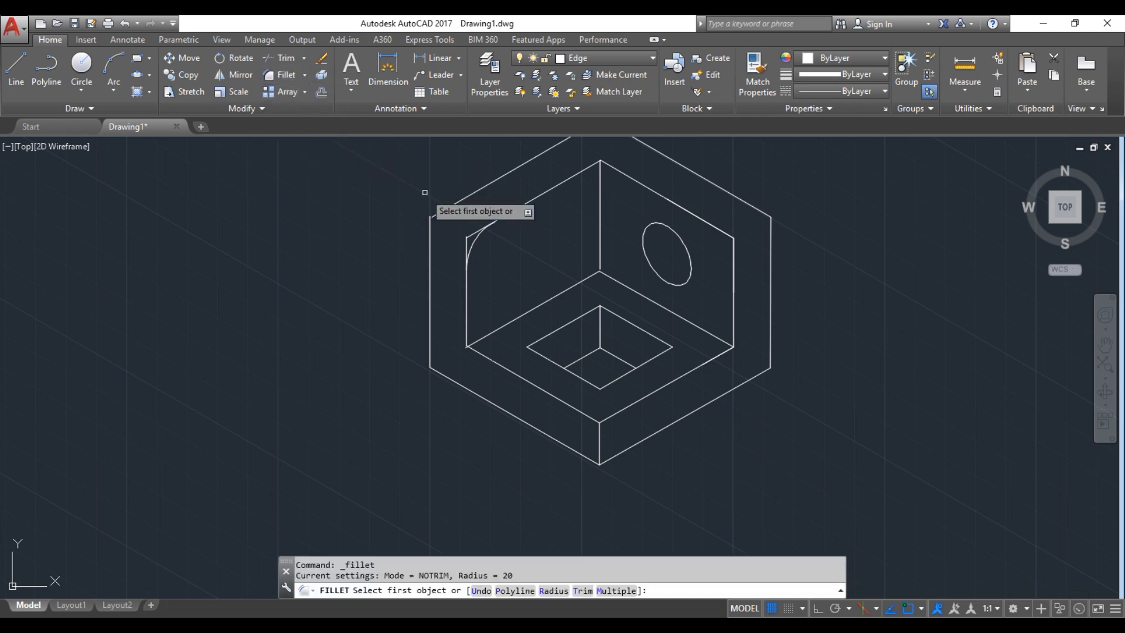
left_click(442, 209)
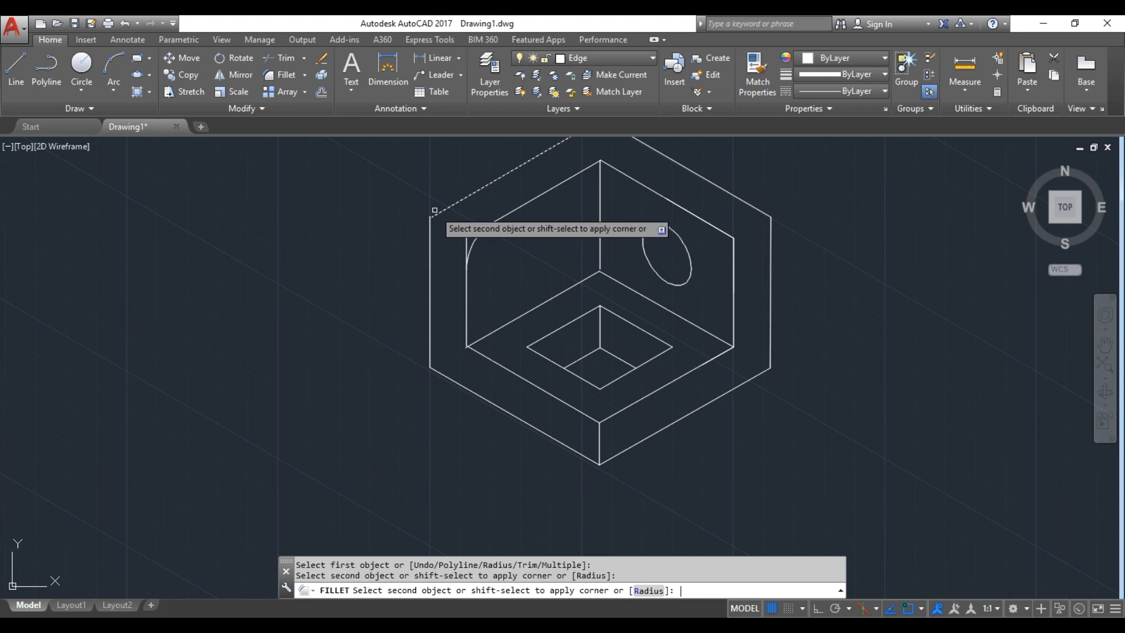
left_click(434, 210)
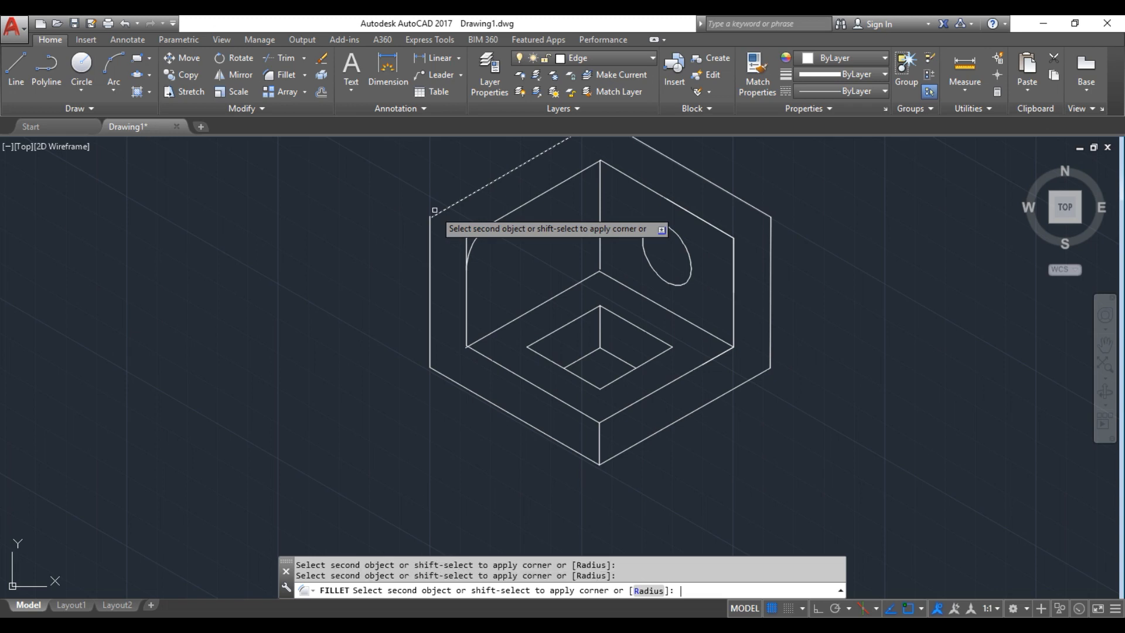
left_click(430, 266)
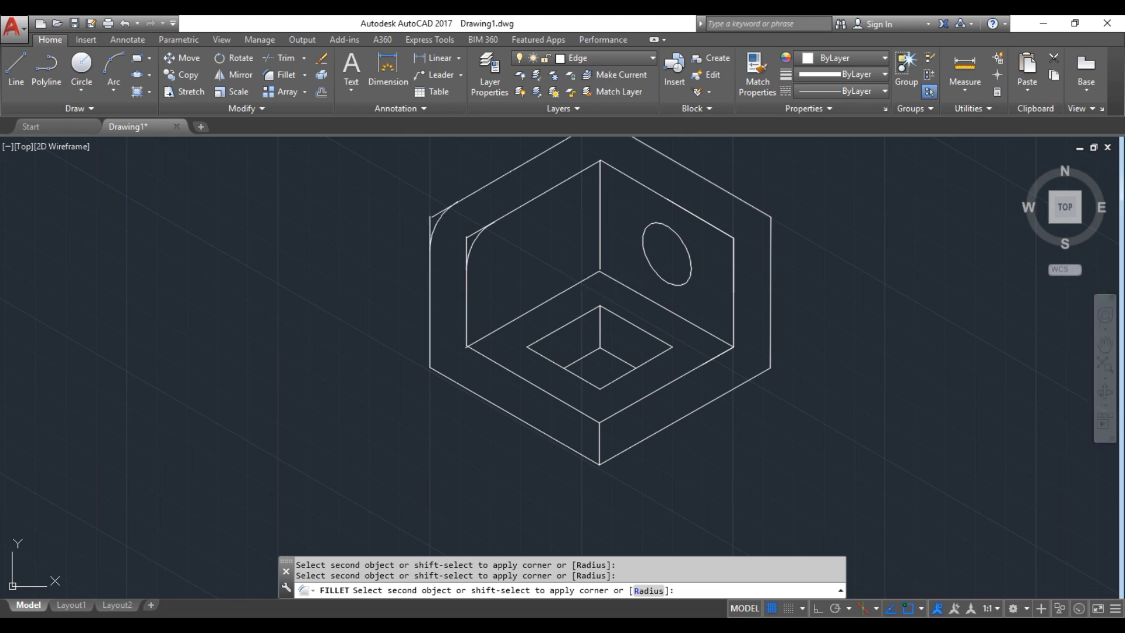
Trim the leftover line ends outside both fillet arcs at the outer and inner upper left corners
mouse_move(572, 212)
left_mouse_down()
mouse_move(439, 172)
mouse_move(396, 281)
mouse_move(530, 290)
left_mouse_up()
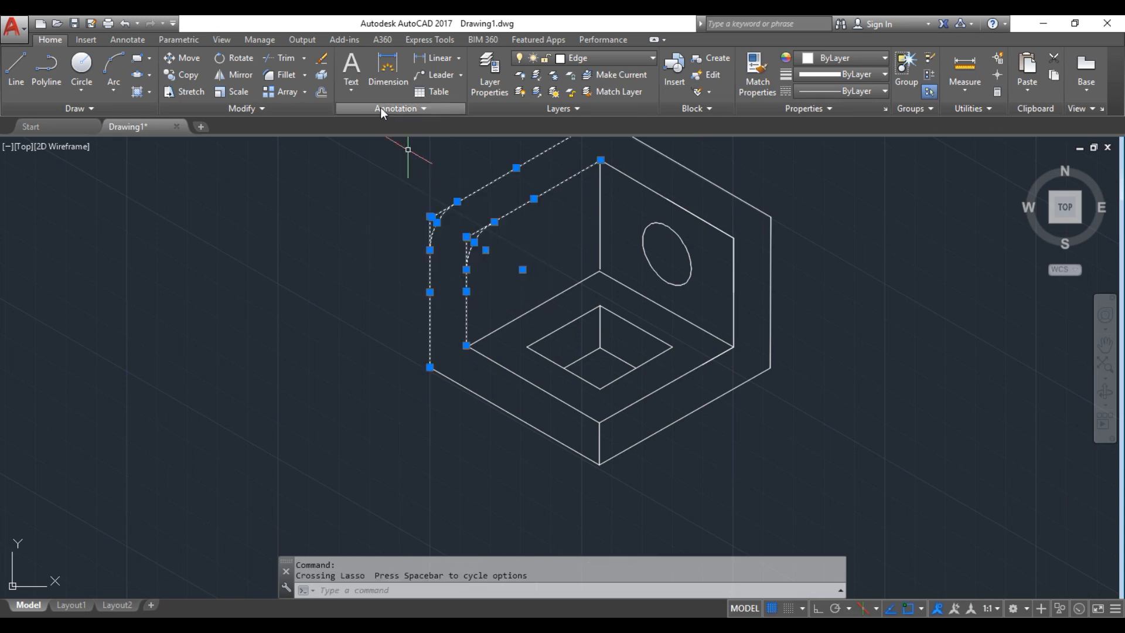
left_click(285, 59)
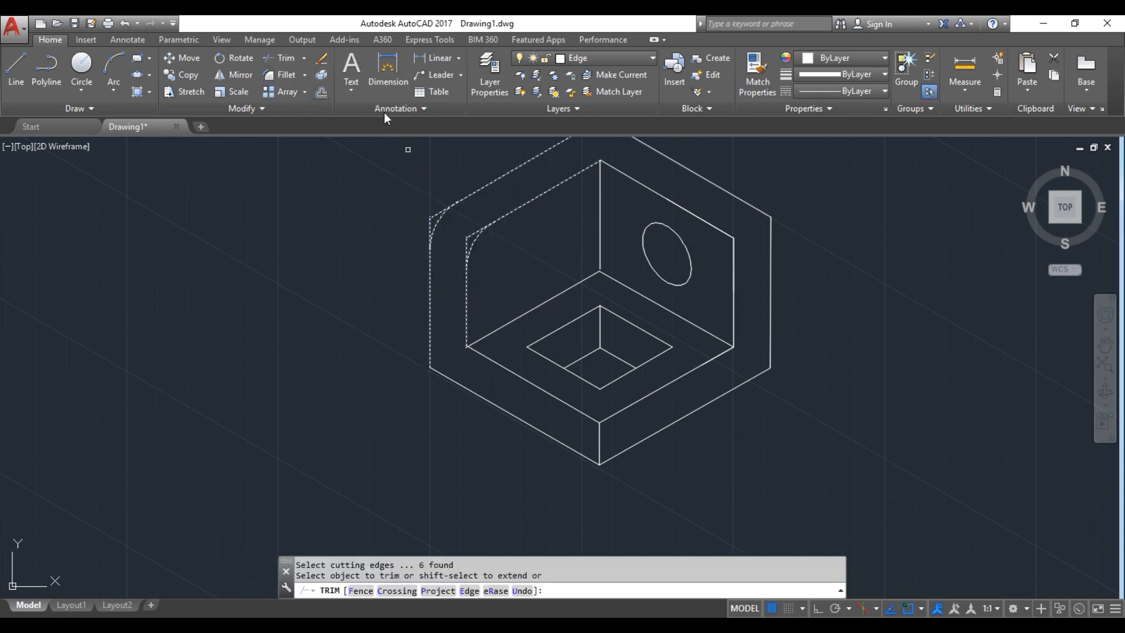
scroll(434, 217, "up", 4)
left_click(440, 203)
left_click(541, 248)
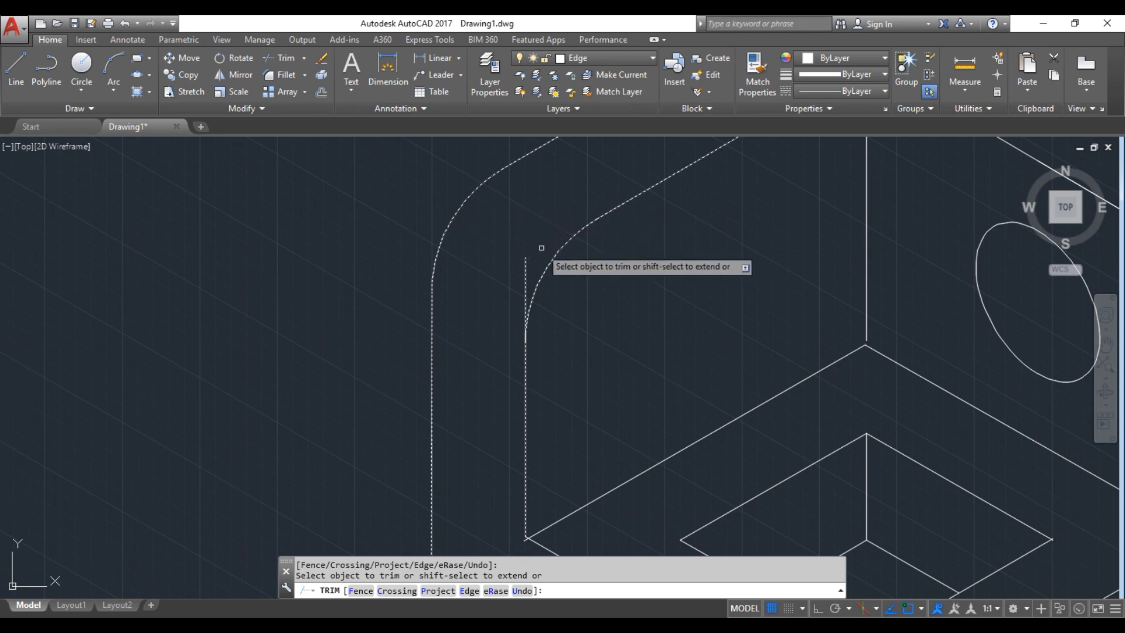
left_click(526, 267)
key("Escape")
scroll(550, 231, "down", 5)
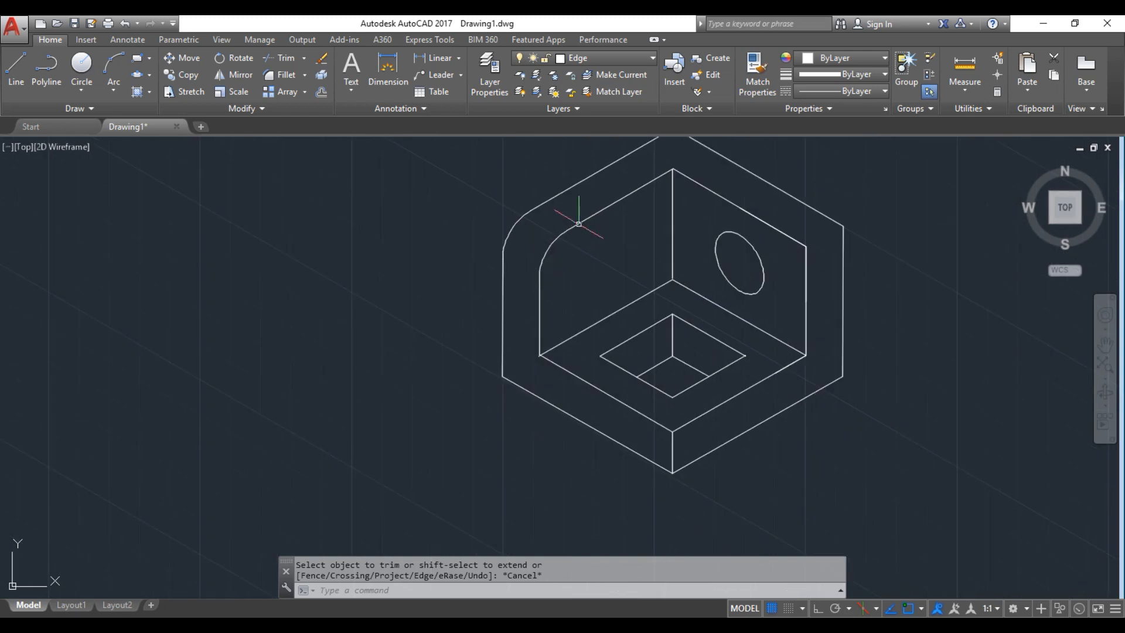
Compare the drawn block with Figure 1 in the exam PDF and read the tasks that follow the figure
scroll(818, 171, "up", 2)
scroll(819, 171, "down", 2)
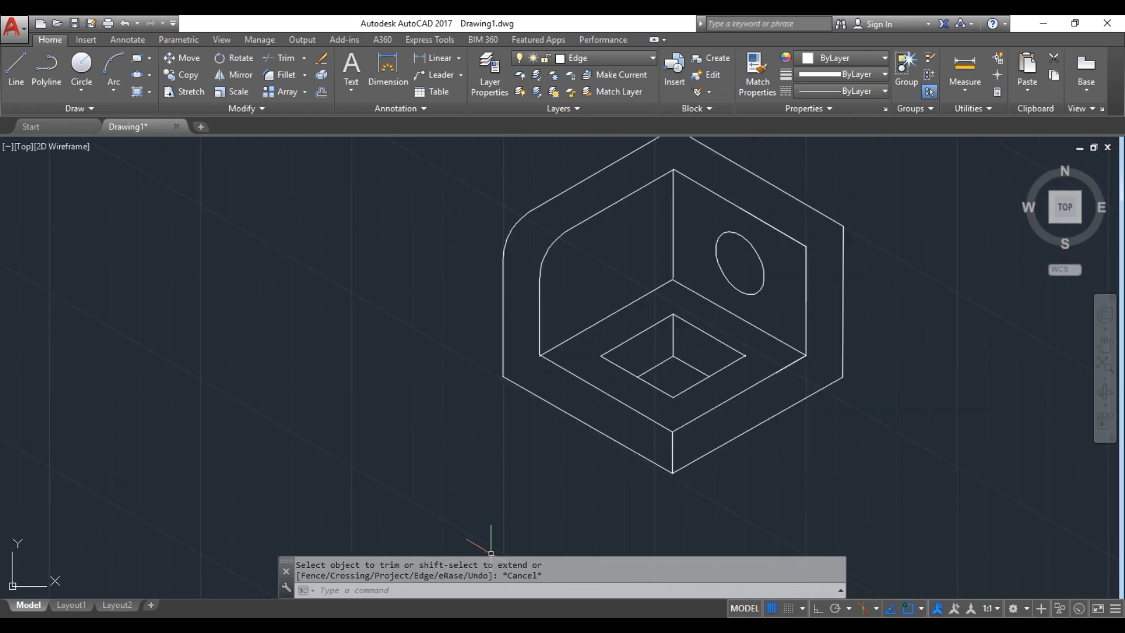
key("alt+Tab")
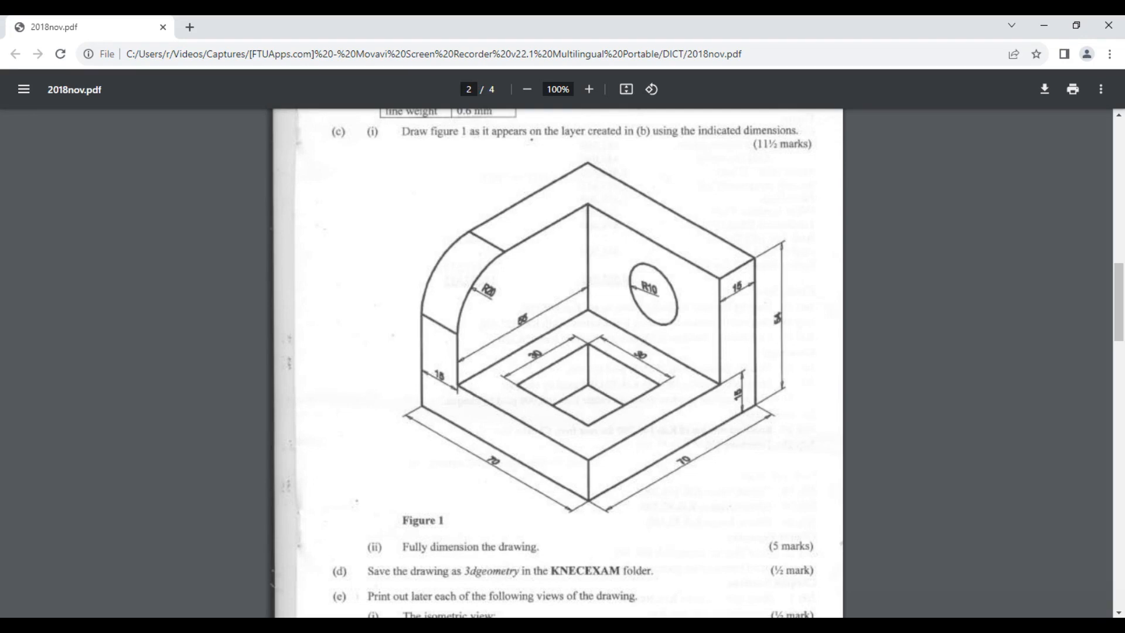
key("alt+Tab")
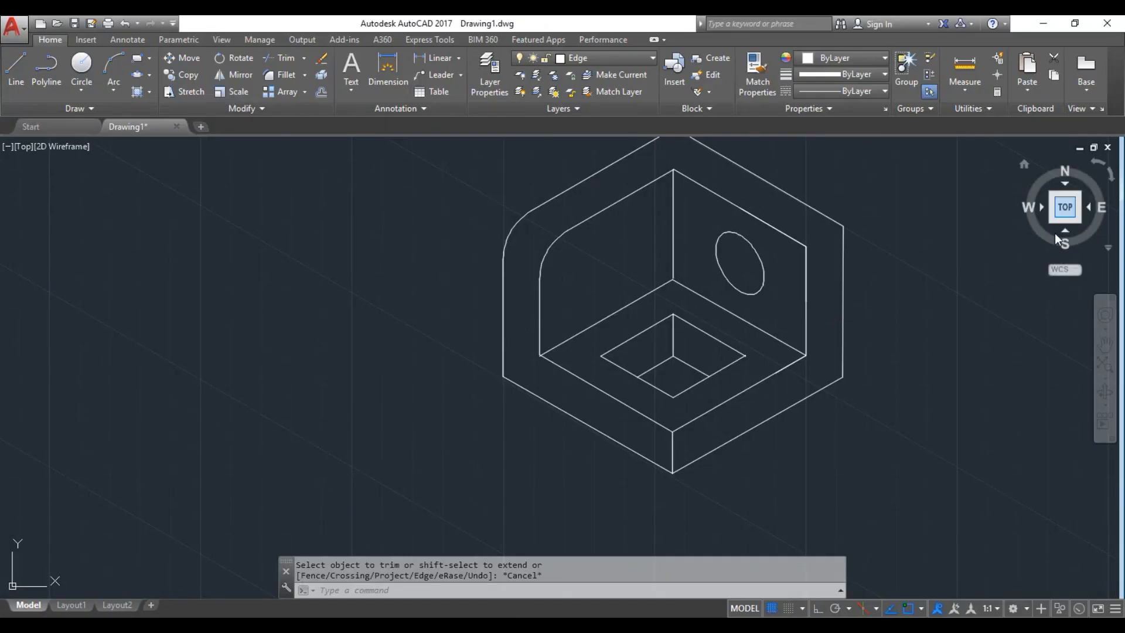
scroll(938, 217, "up", 3)
scroll(930, 218, "down", 2)
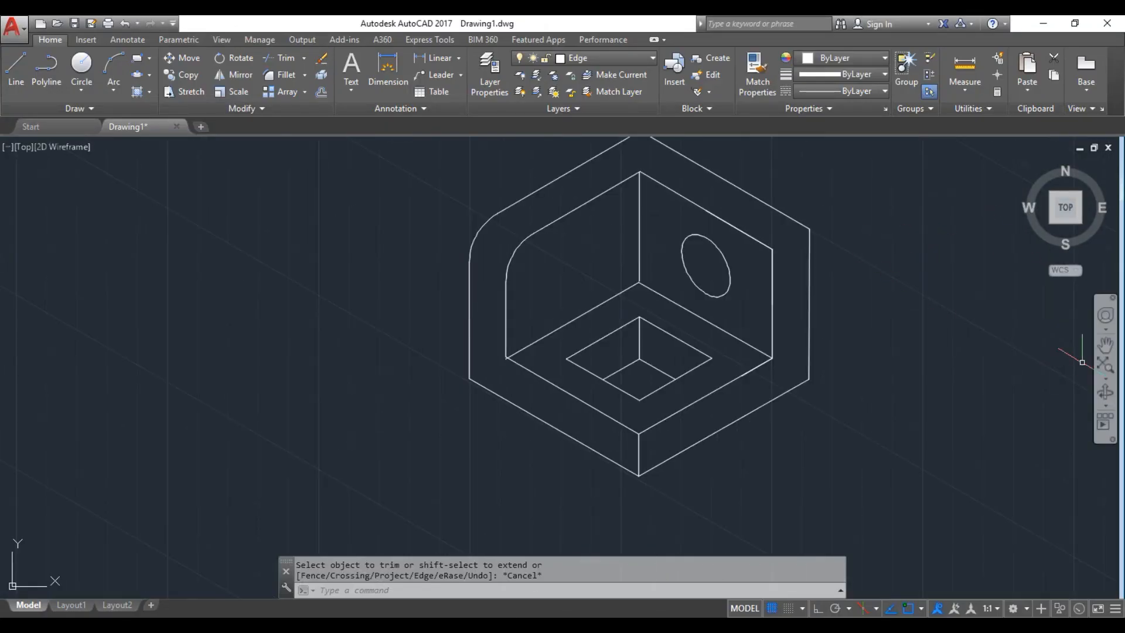
left_click(1106, 345)
left_click_drag(998, 308, 961, 347)
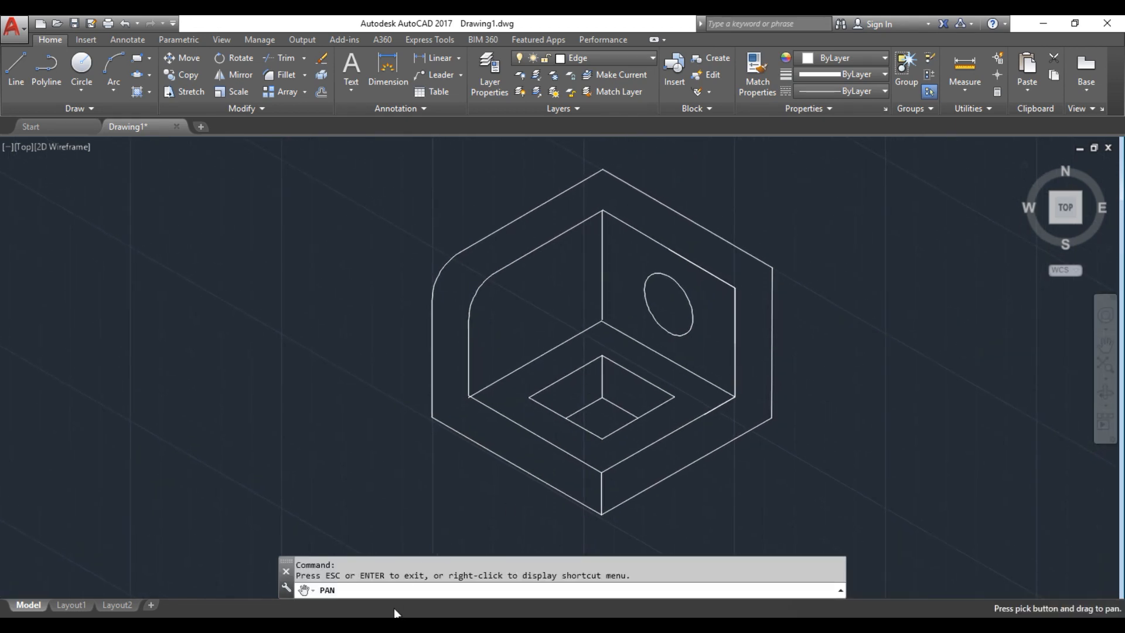
left_click(415, 626)
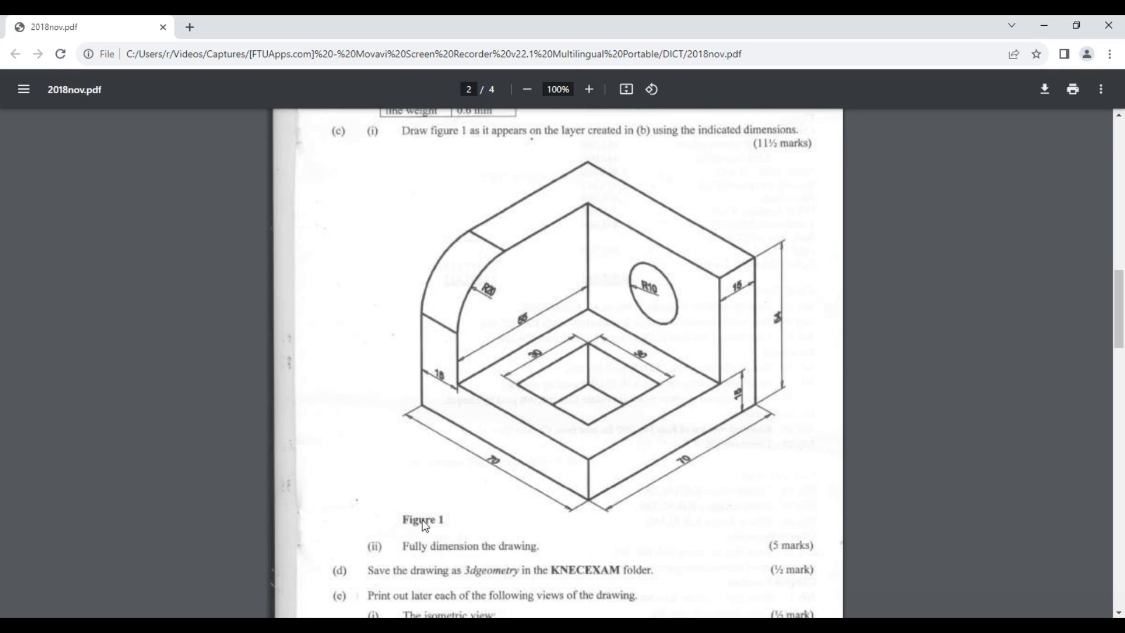
scroll(422, 519, "down", 1)
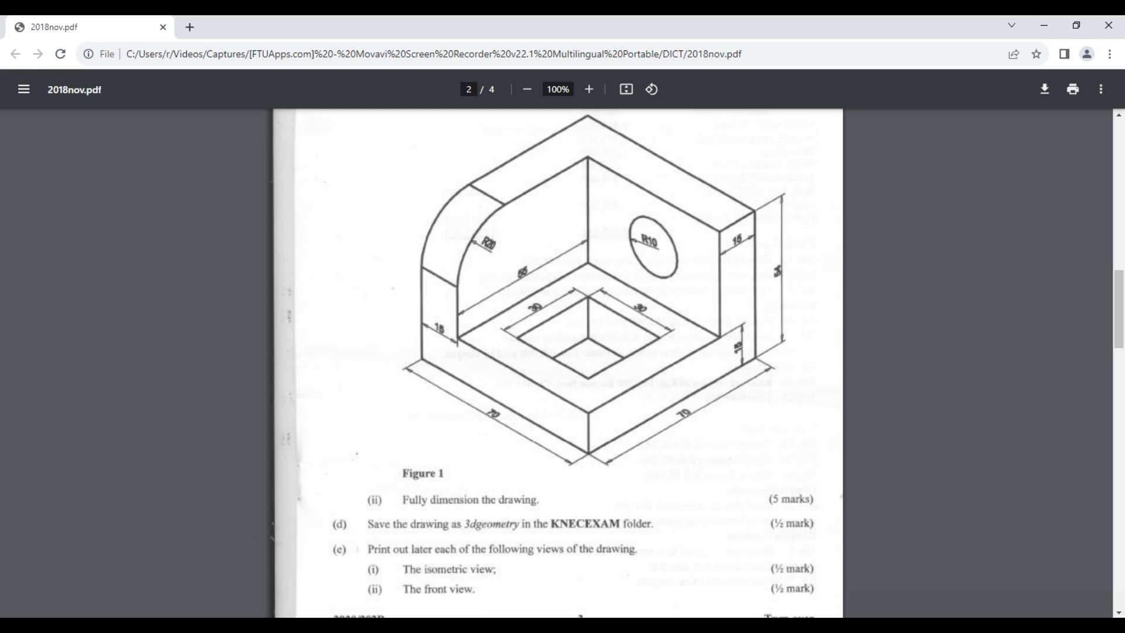
Check Figure 1 in the exam PDF, return to AutoCAD and dimension the block's lower left base edge, offset below it
left_click(501, 628)
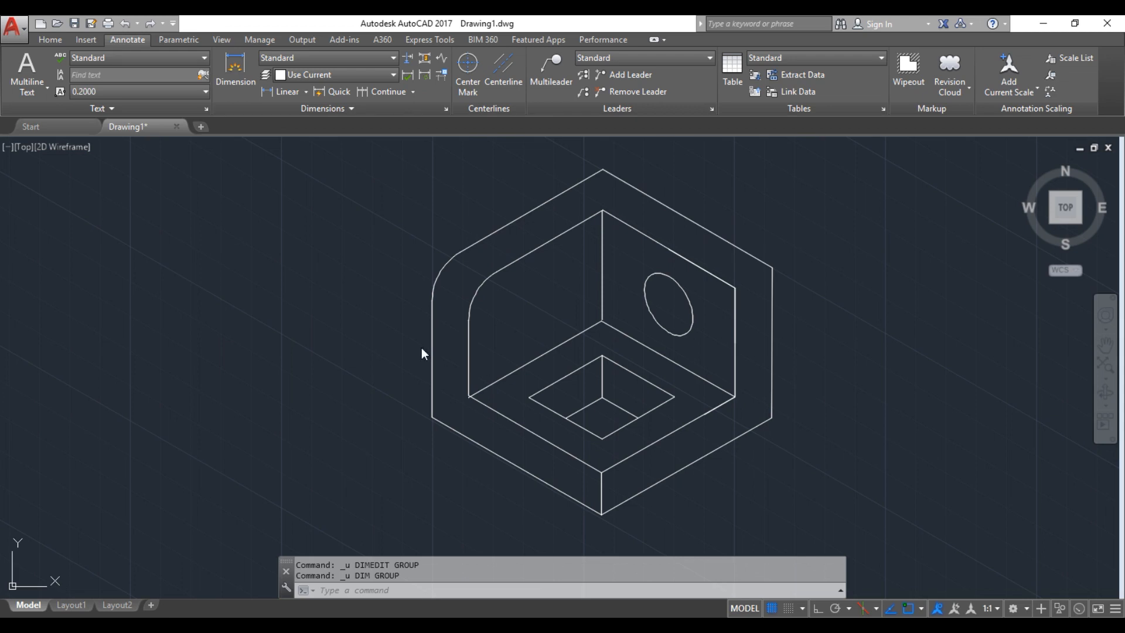
left_click(54, 41)
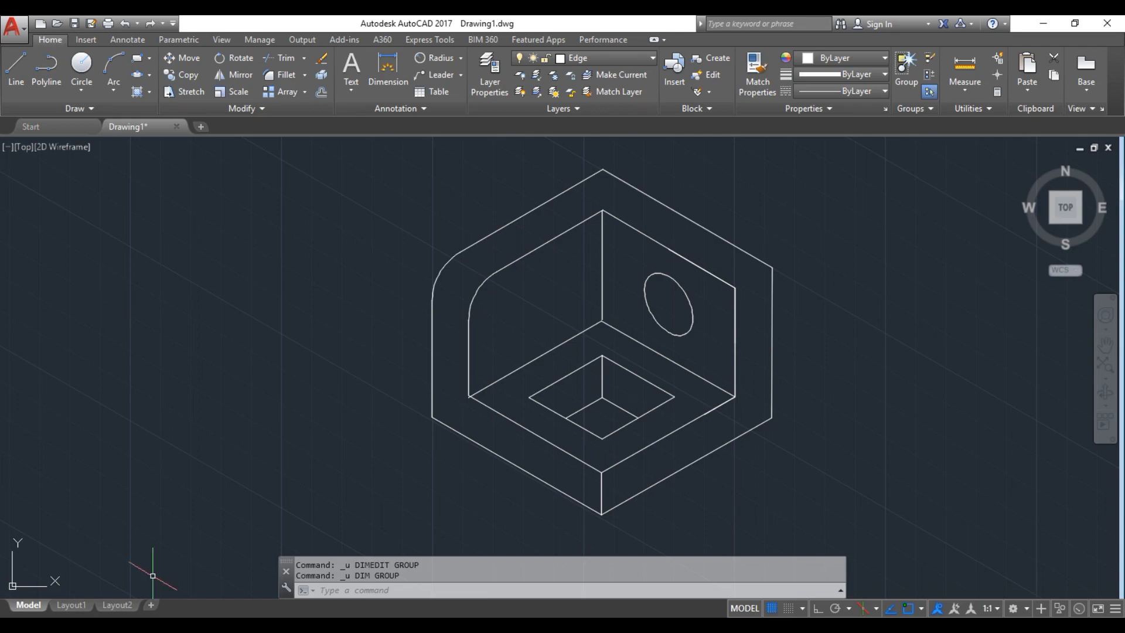
key("alt+Tab")
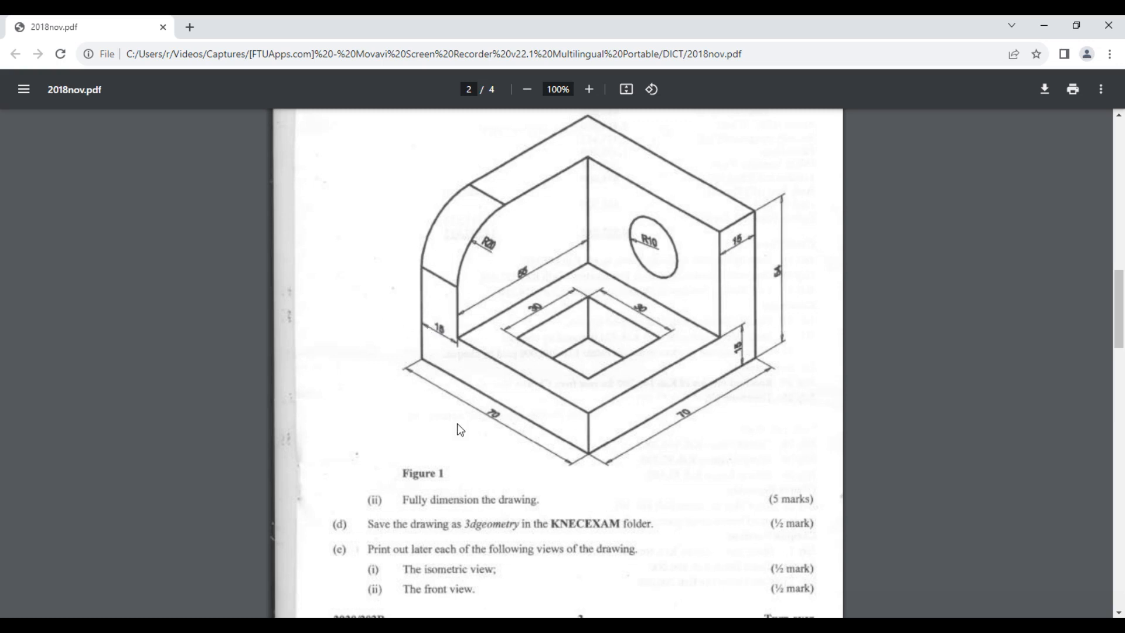
mouse_move(502, 626)
left_click(480, 588)
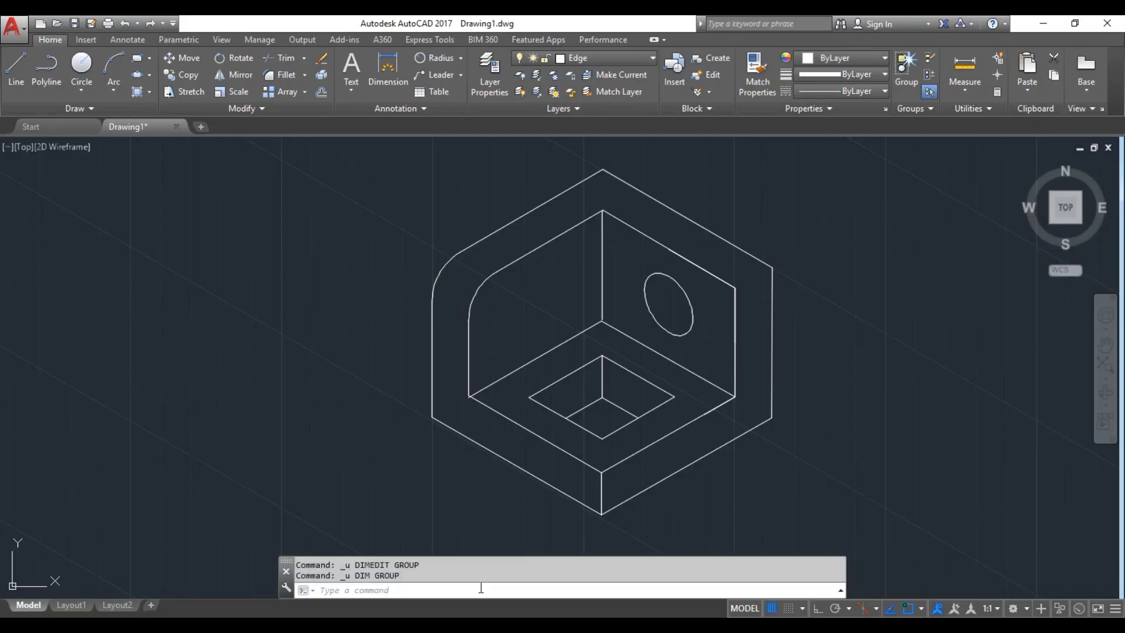
left_click(389, 65)
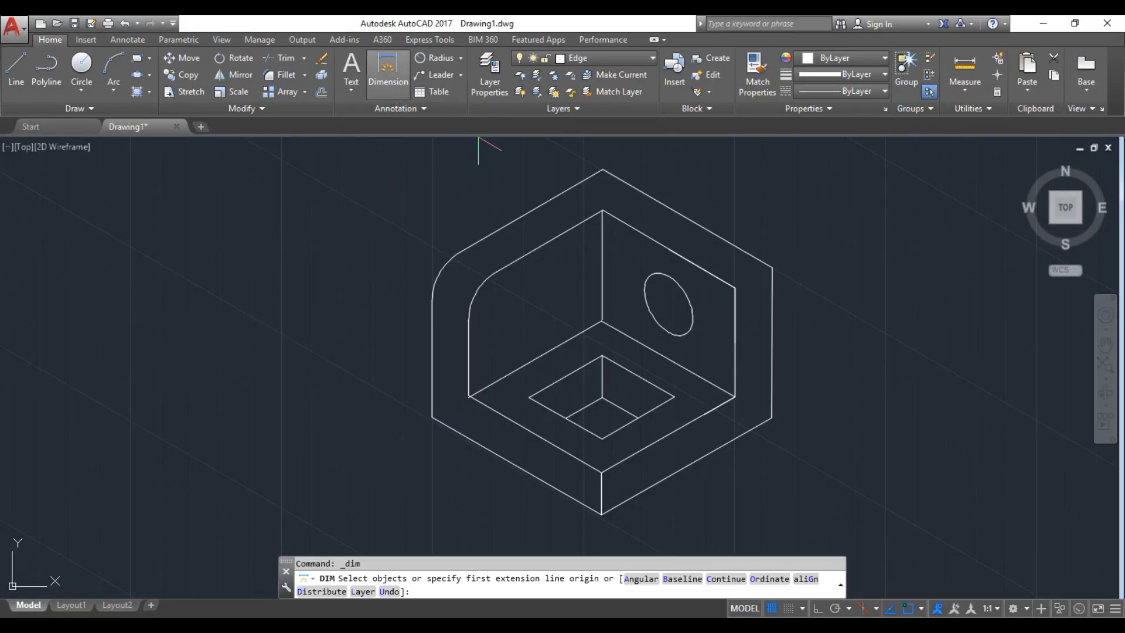
left_click(432, 417)
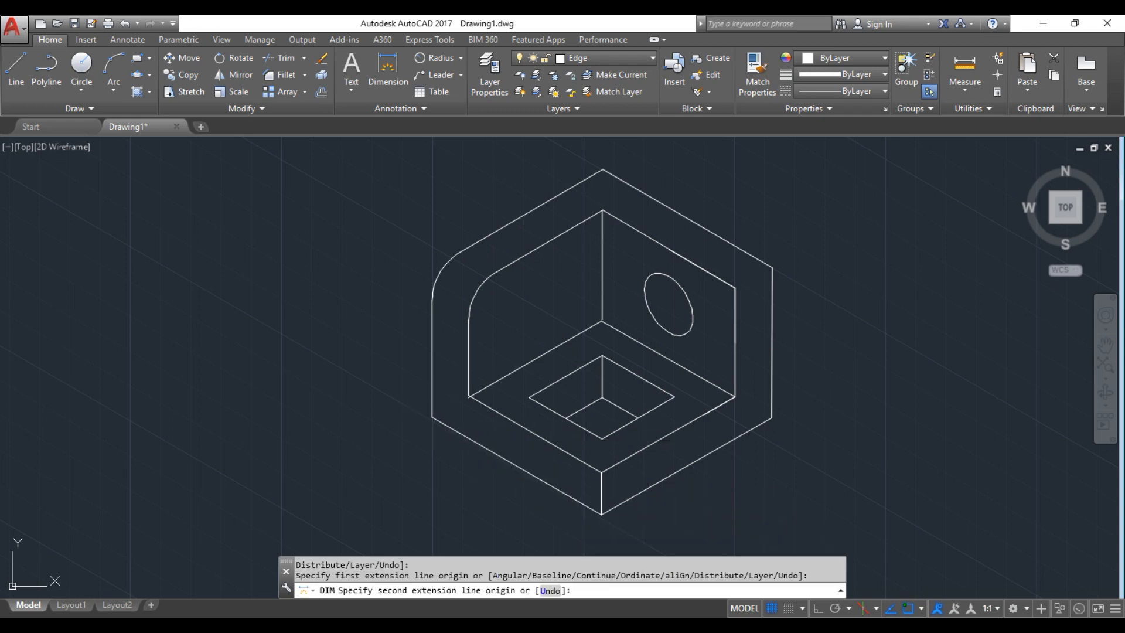
left_click(602, 514)
left_click(543, 519)
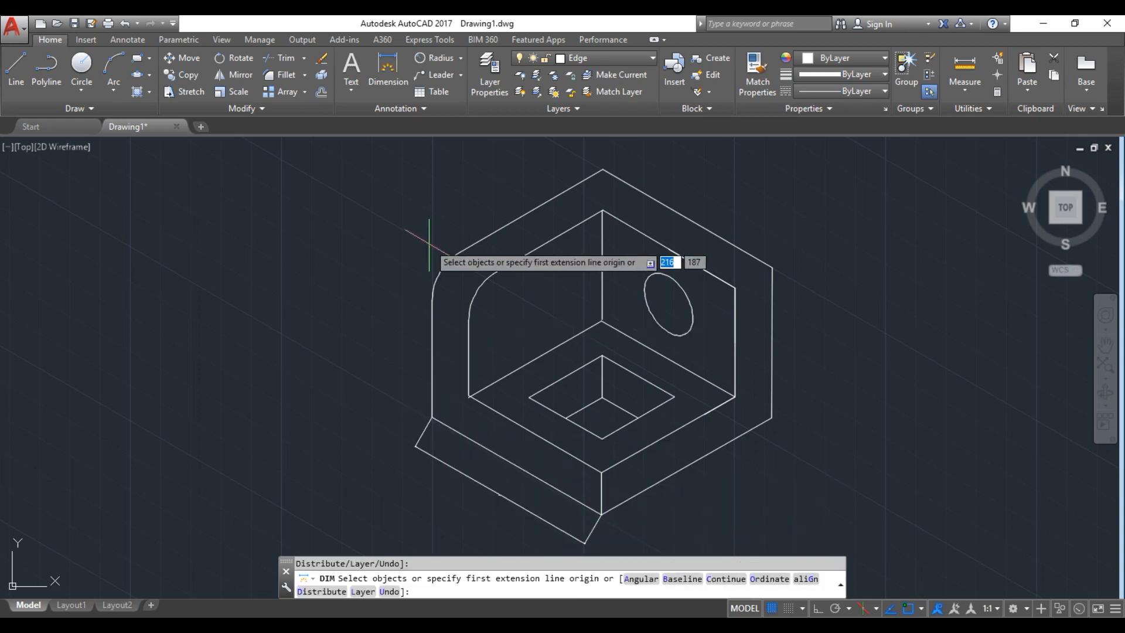
Dimension the block's lower right base edge from the front bottom corner, with the dimension line below the edge
left_click(387, 87)
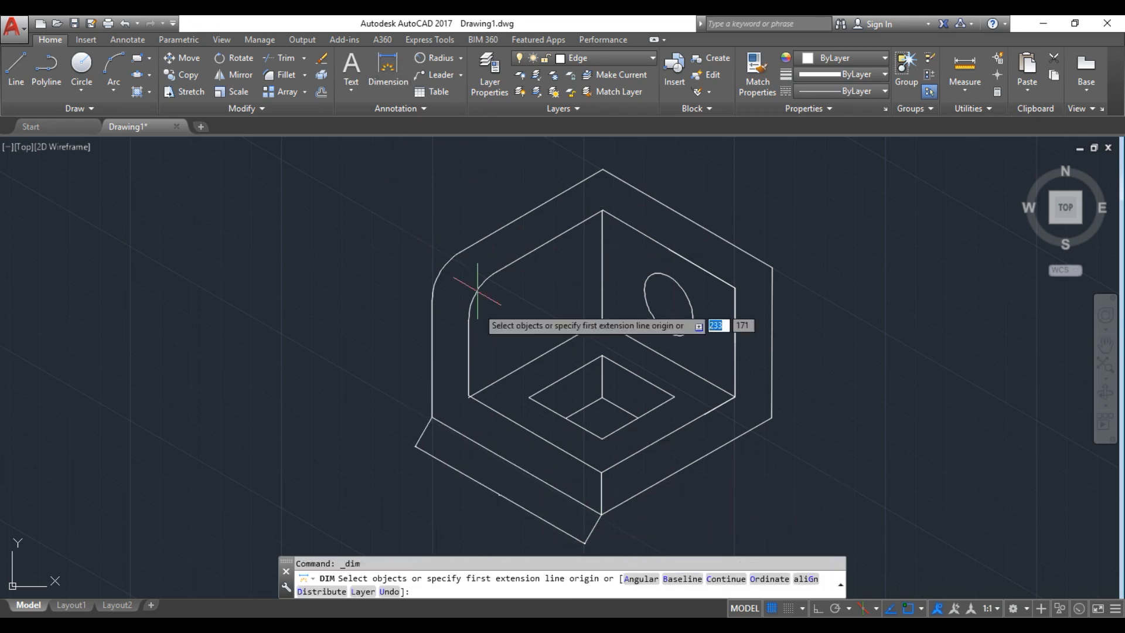
left_click(602, 514)
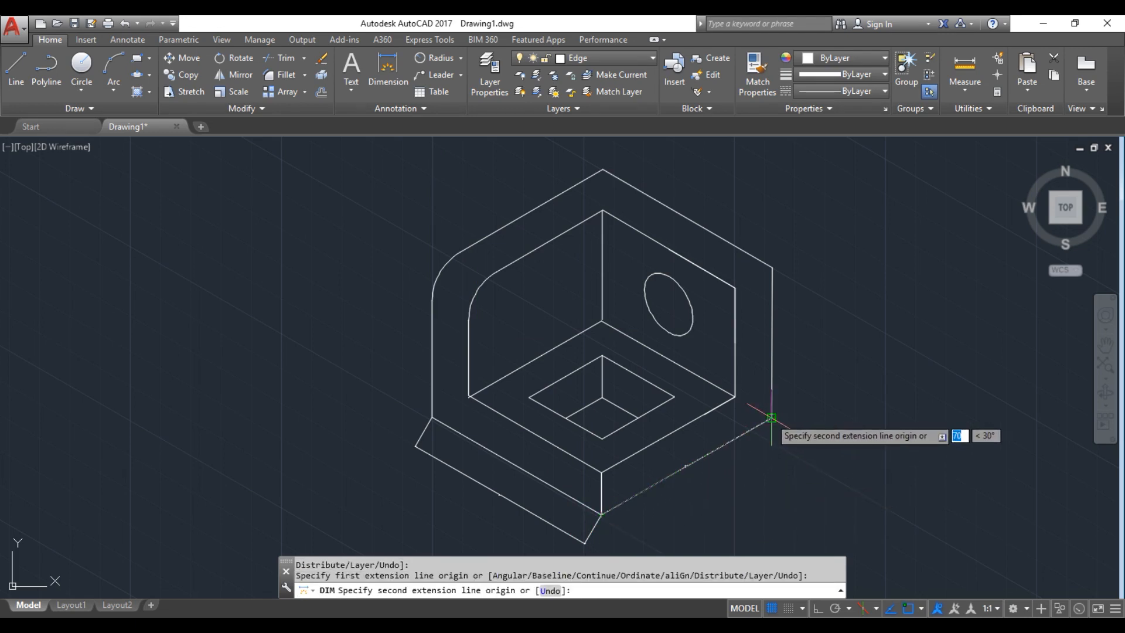
left_click(772, 418)
left_click(772, 461)
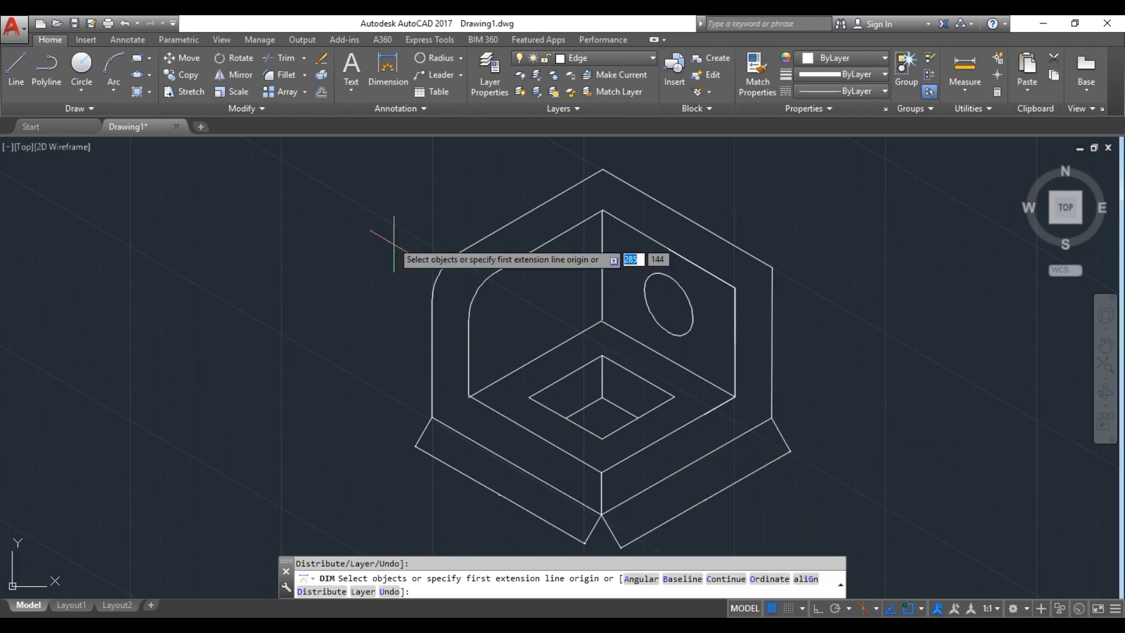
Dimension the height of the block's right vertical edge, placing the dimension line outside the block
left_click(402, 76)
key("Return")
left_click(773, 269)
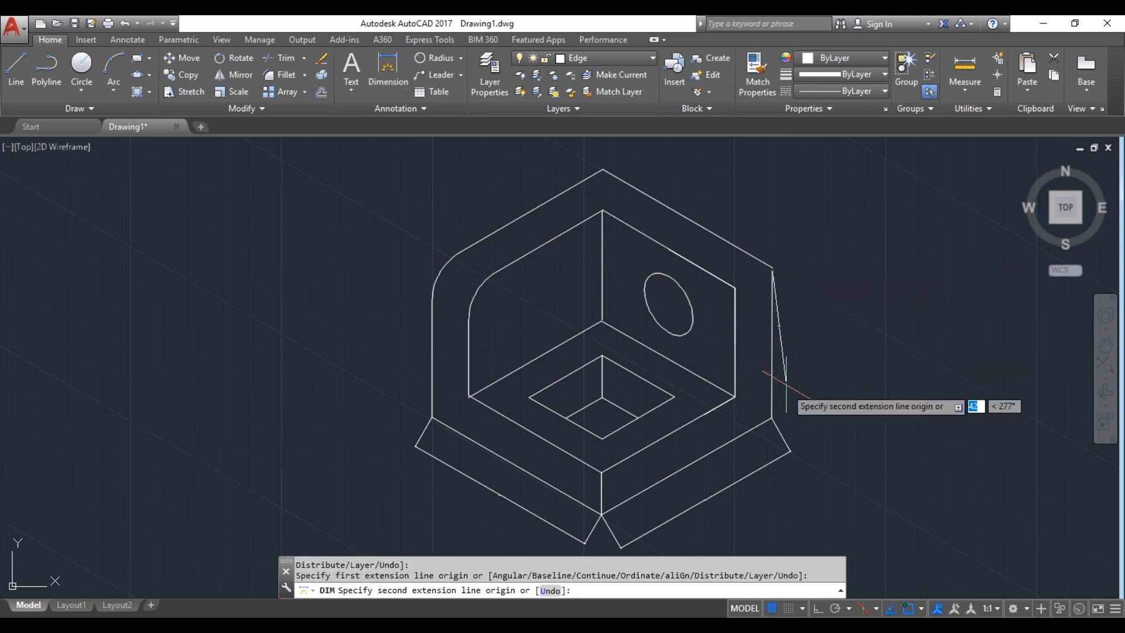
left_click(772, 417)
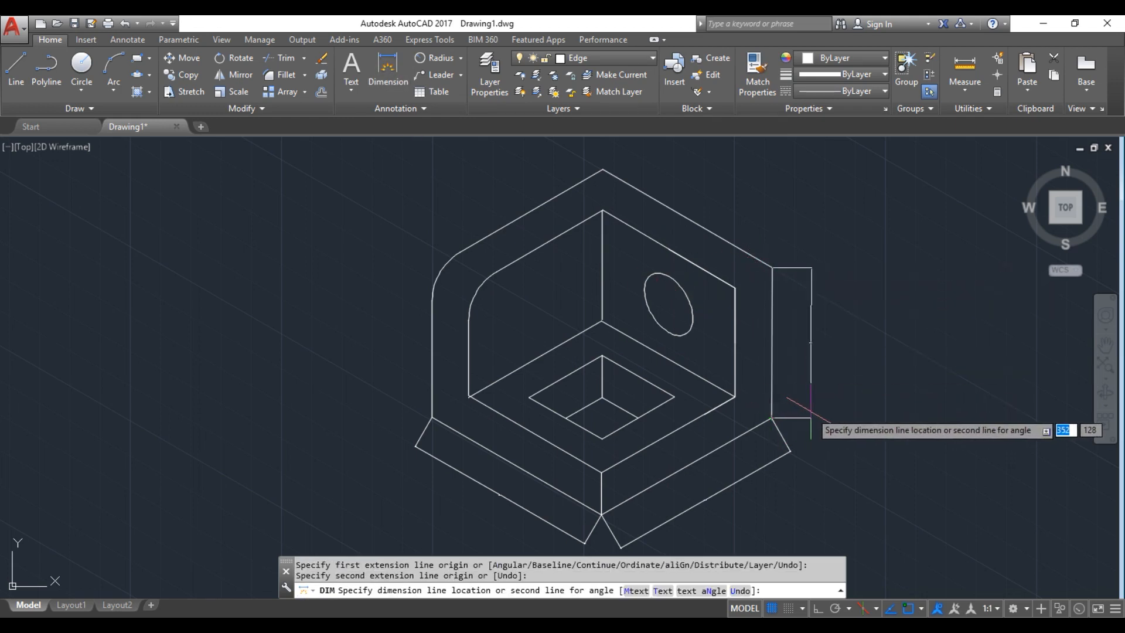
left_click(811, 418)
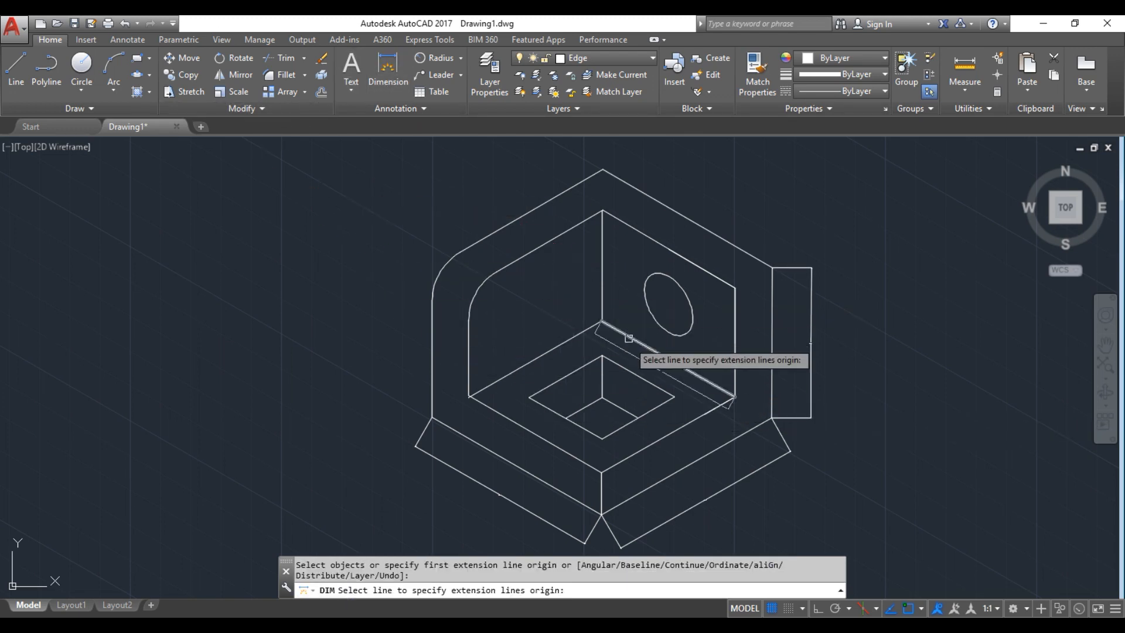
Dimension the two rear edges of the square recess from its back corner, placing both dimension lines just behind the edges
left_click(603, 356)
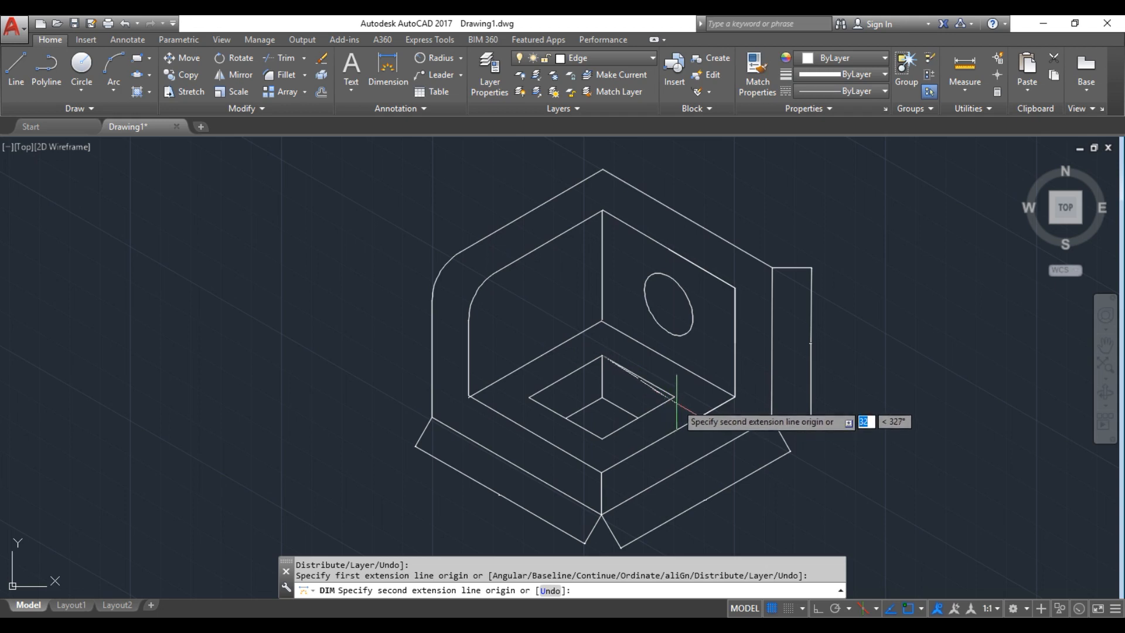
left_click(675, 397)
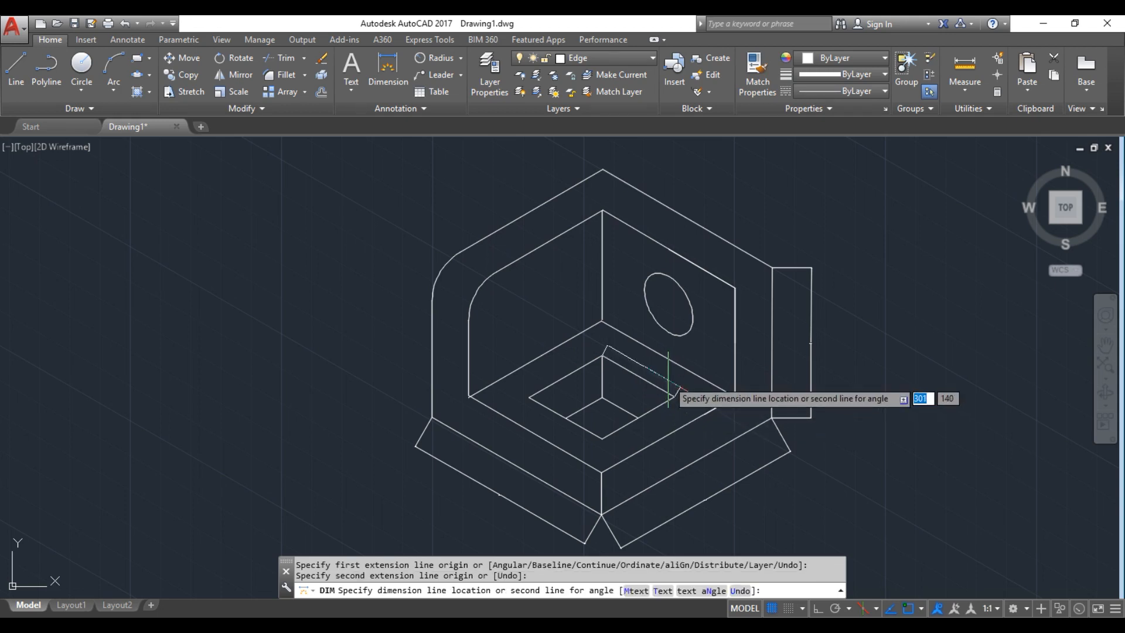
left_click(668, 379)
left_click(400, 81)
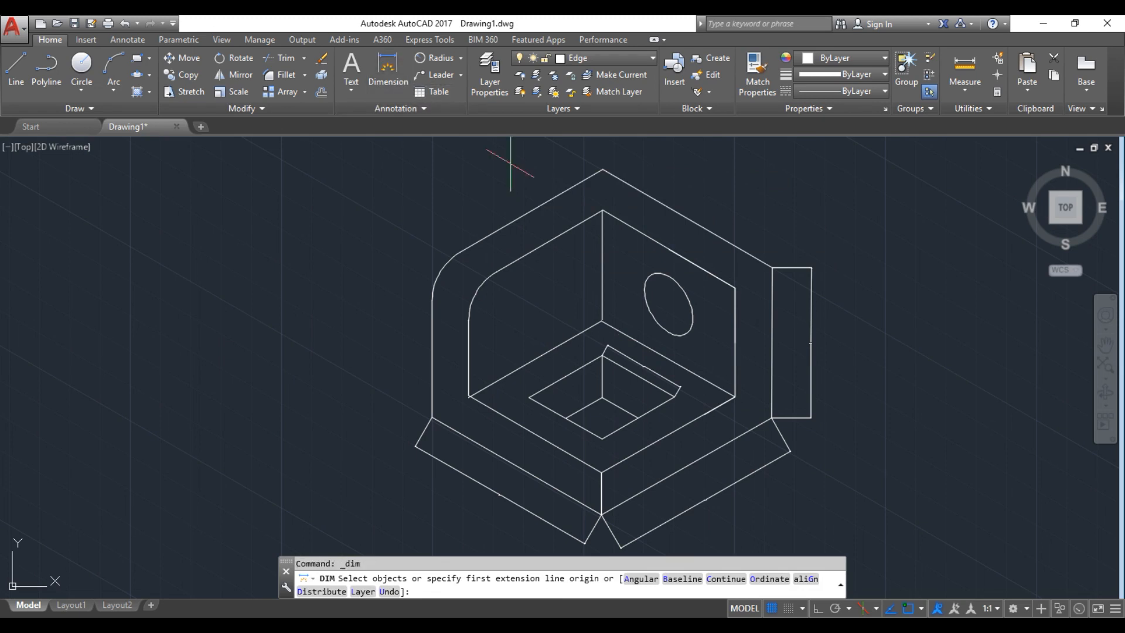
left_click(602, 355)
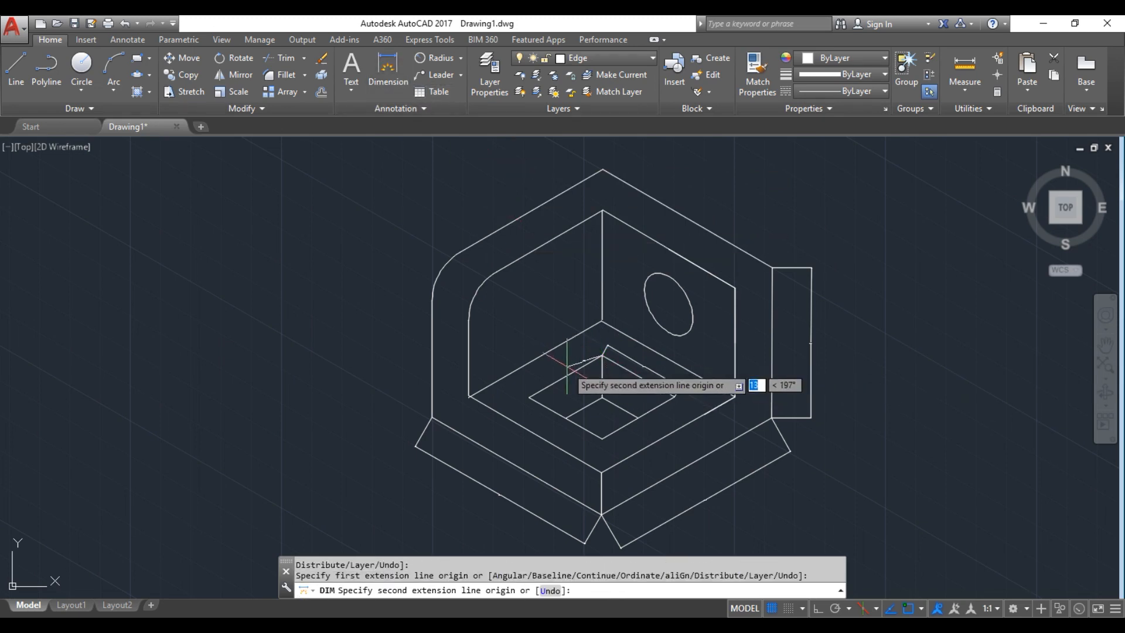
left_click(529, 396)
left_click(528, 381)
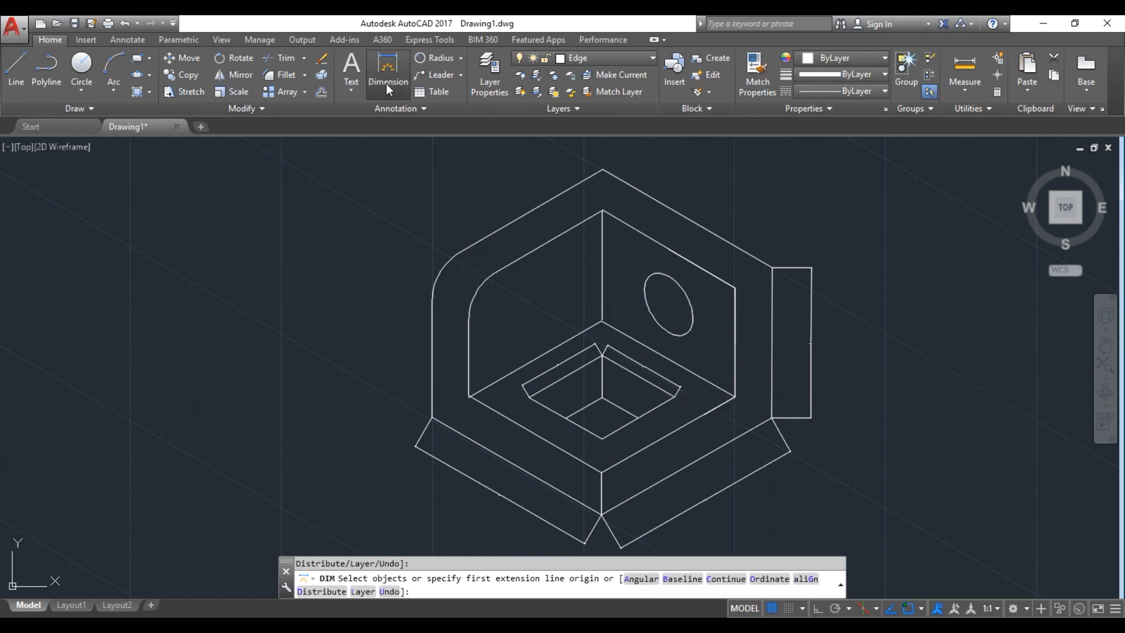
Dimension the left wall's thickness between the lower ends of the outer and inner fillet arcs
left_click(432, 300)
left_click(469, 318)
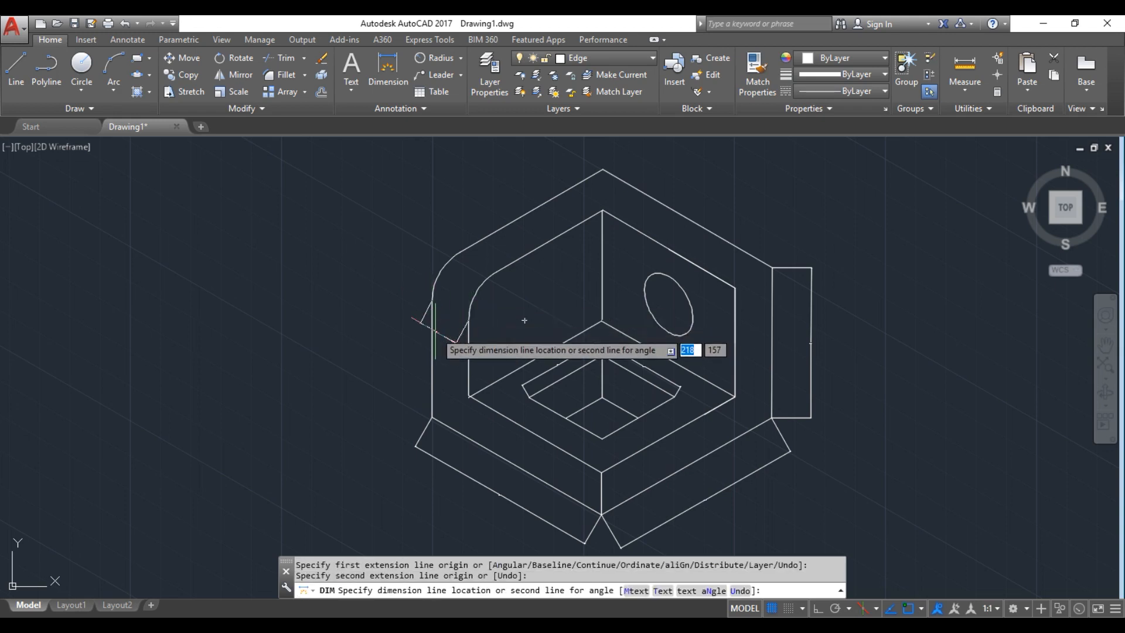
key("Escape")
key("Escape")
Draw the missing line joining the right wall's outer upper corner to its inner upper corner
left_click(405, 97)
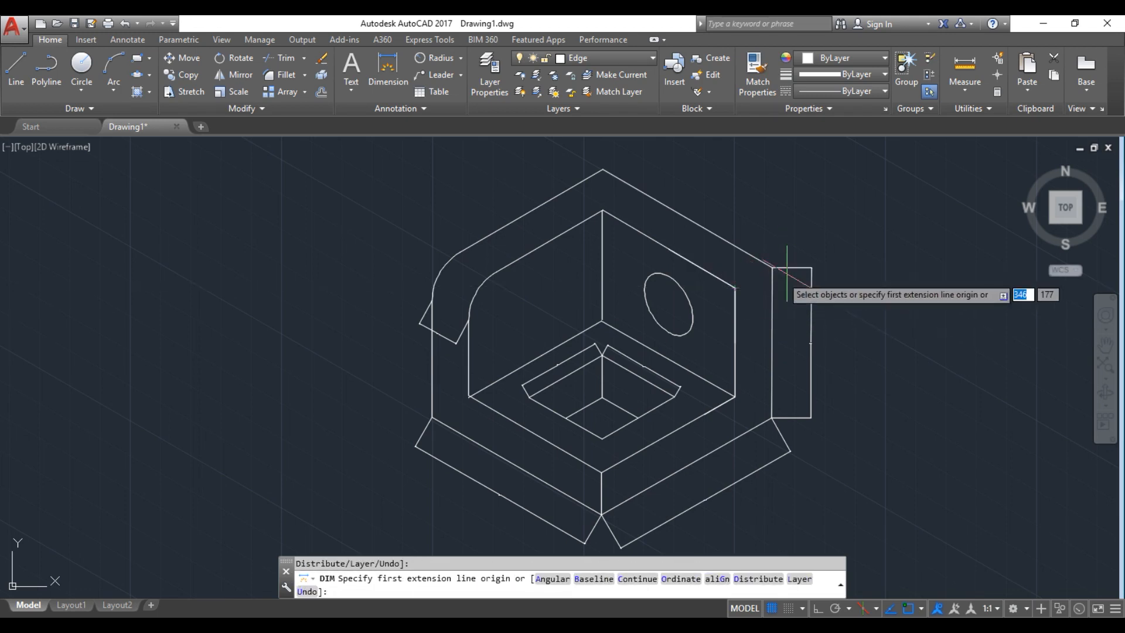
left_click(17, 70)
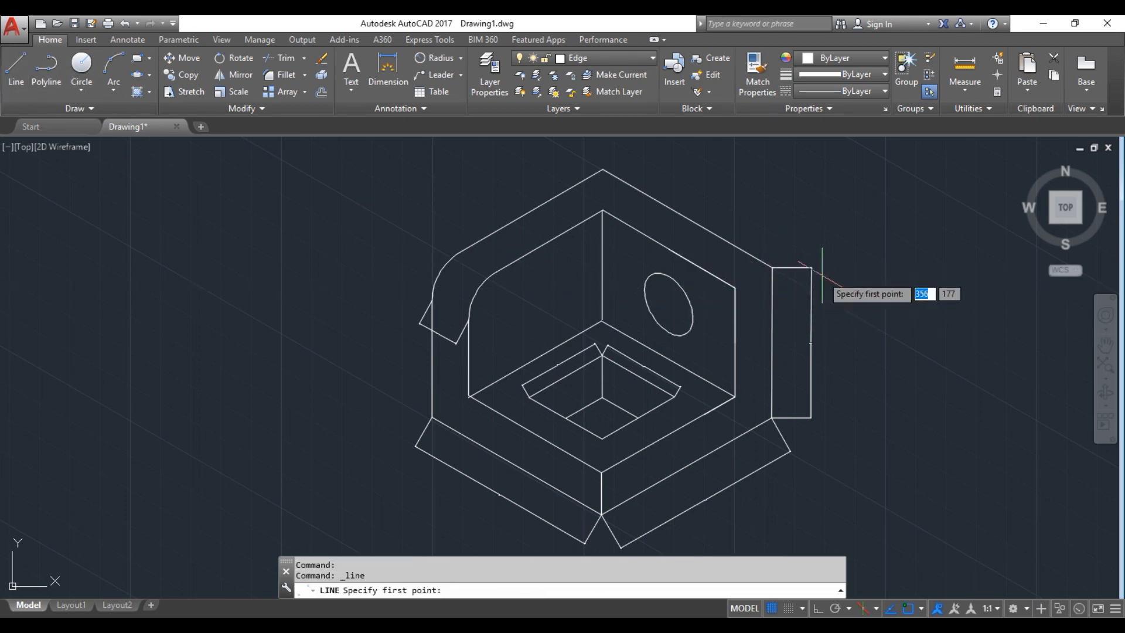
left_click(773, 267)
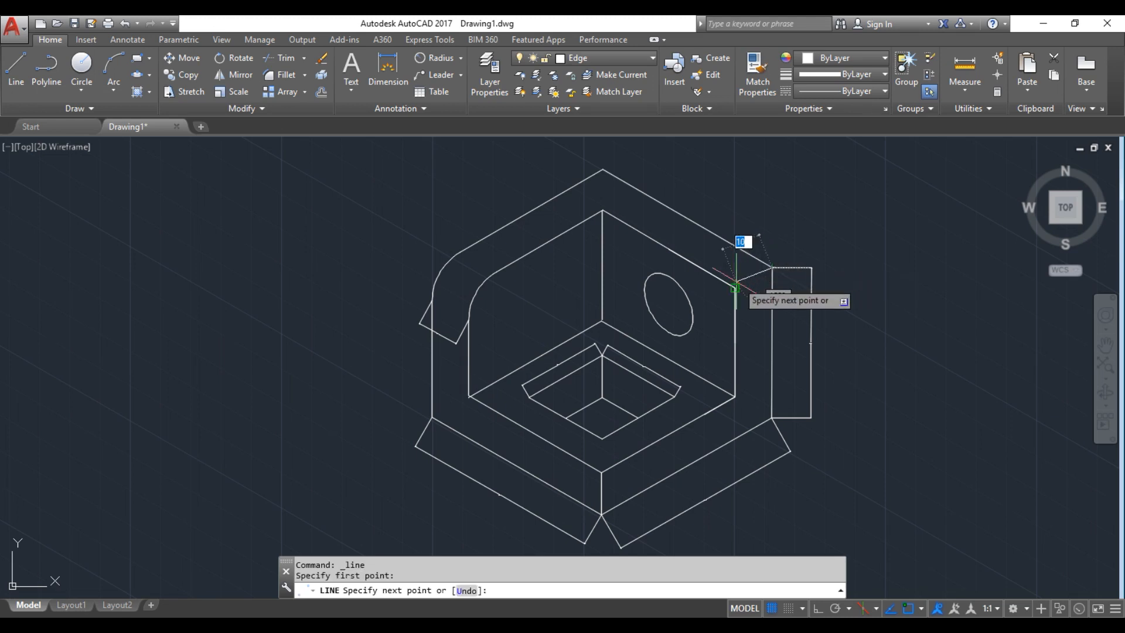
left_click(735, 288)
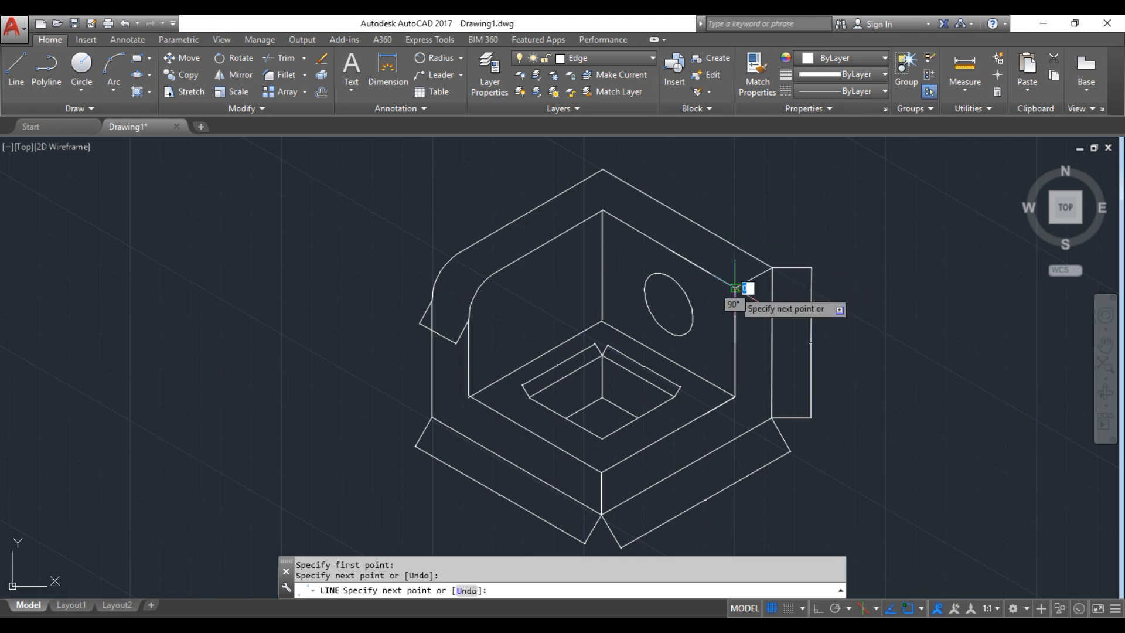
key("Escape")
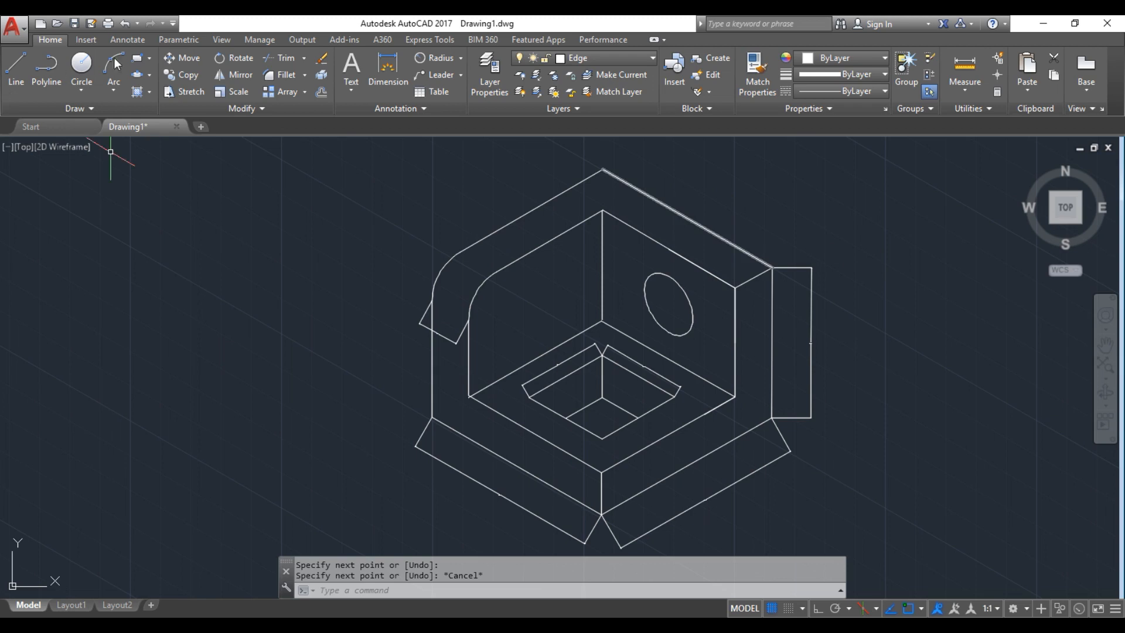
Dimension the right wall's thickness along its short upper edge, placing the dimension line below that edge
left_click(381, 69)
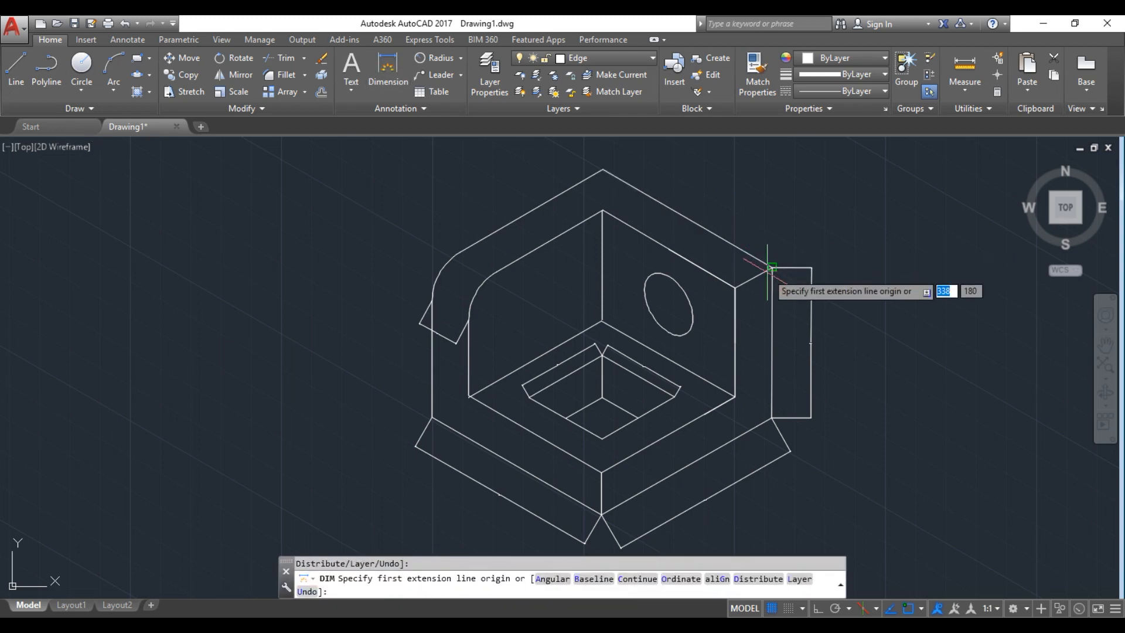
left_click(772, 266)
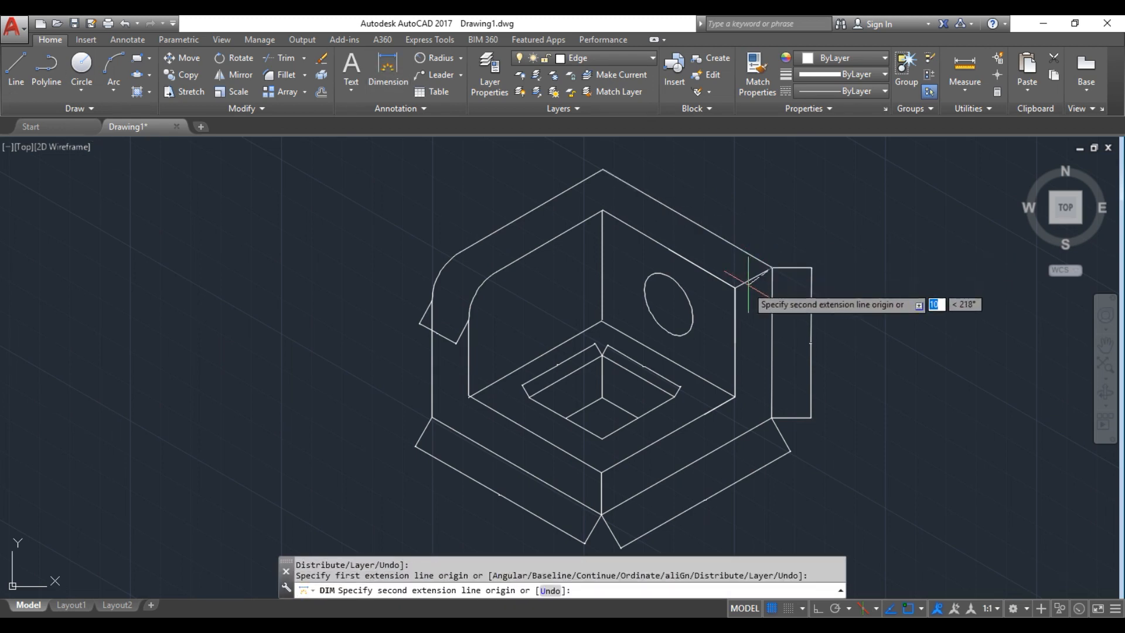
left_click(735, 288)
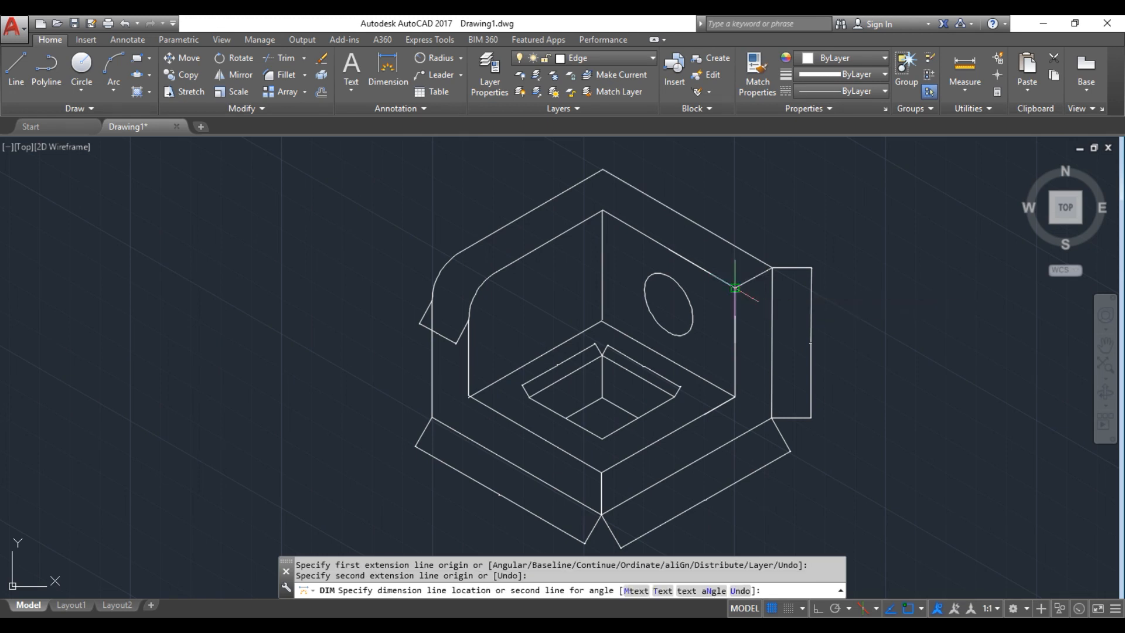
left_click(746, 307)
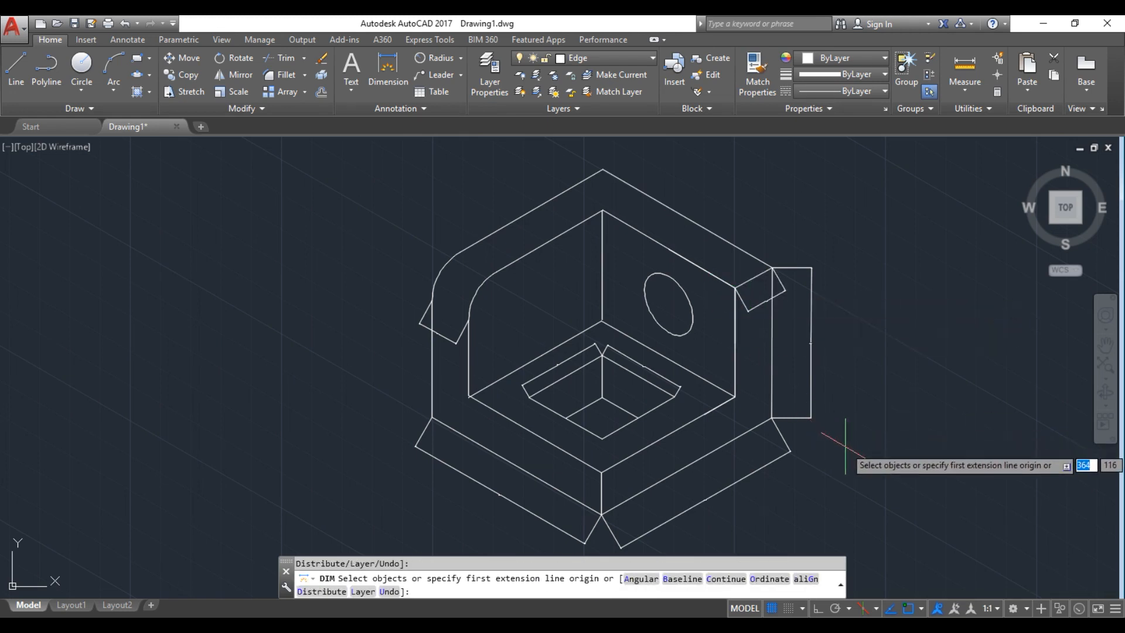
Add a radius dimension to the inner fillet arc of the left wall, placed inside the wall face
type("c")
key("Return")
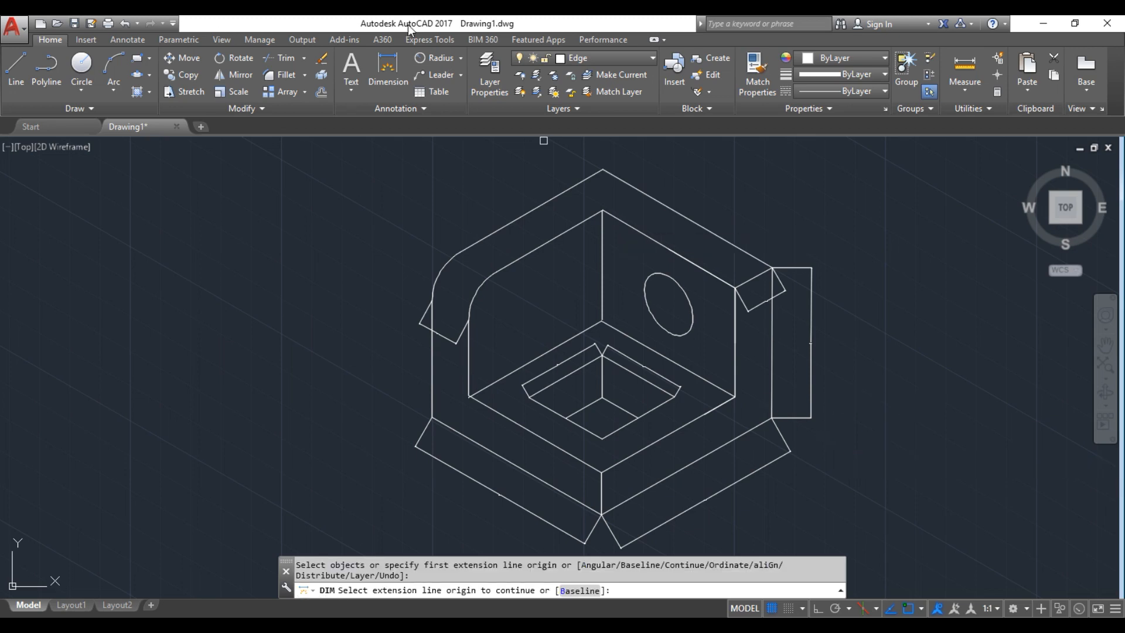
left_click(463, 61)
left_click(466, 196)
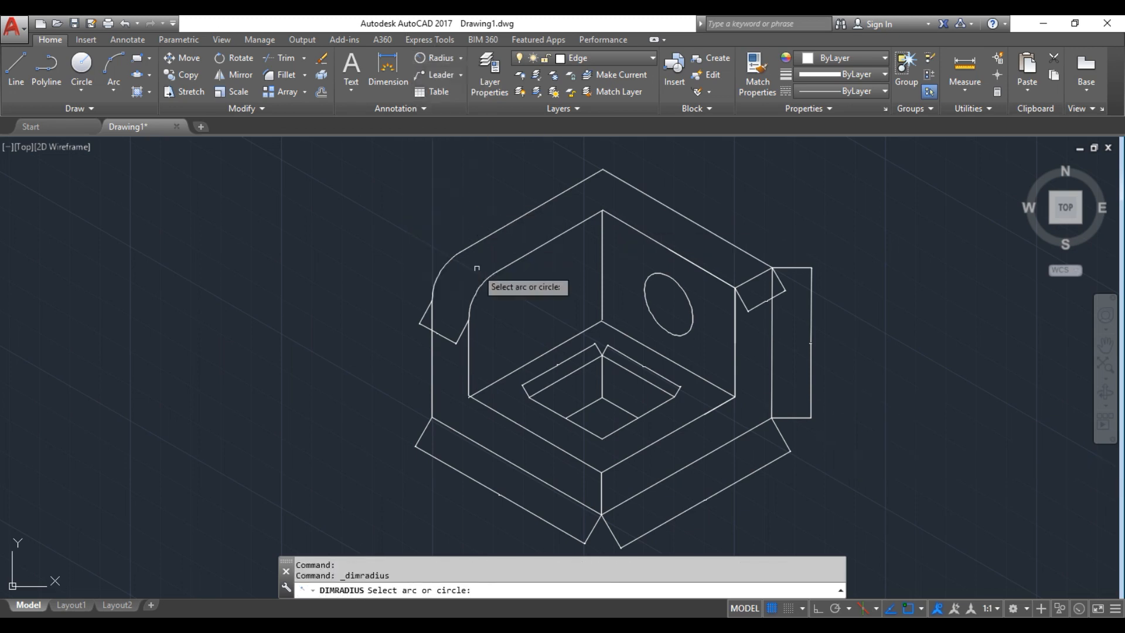
left_click(476, 293)
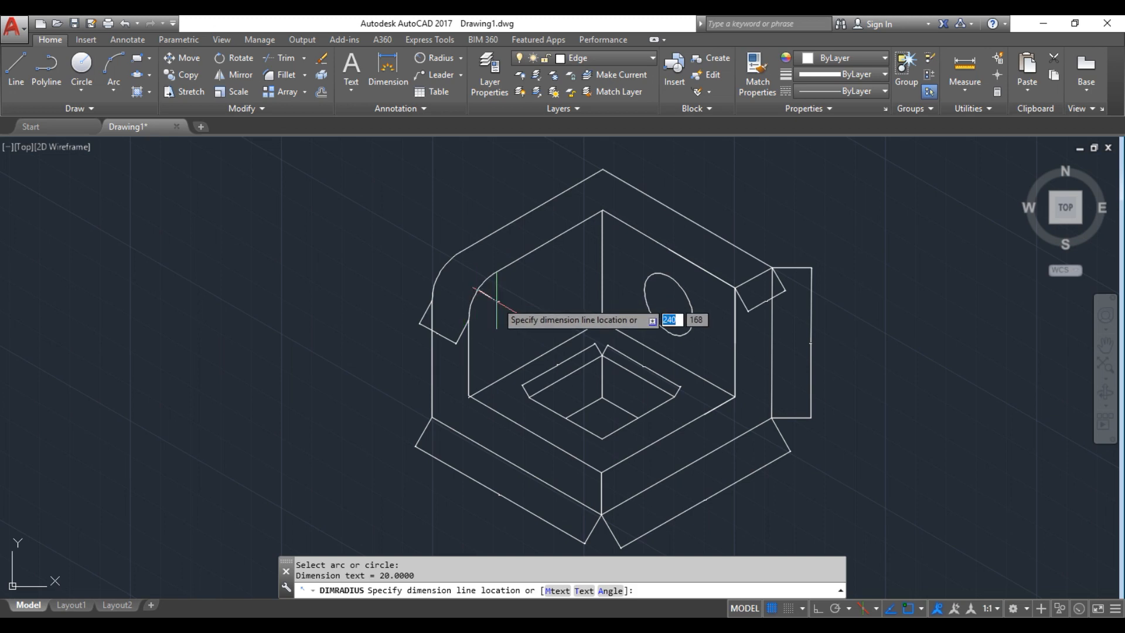
left_click(517, 312)
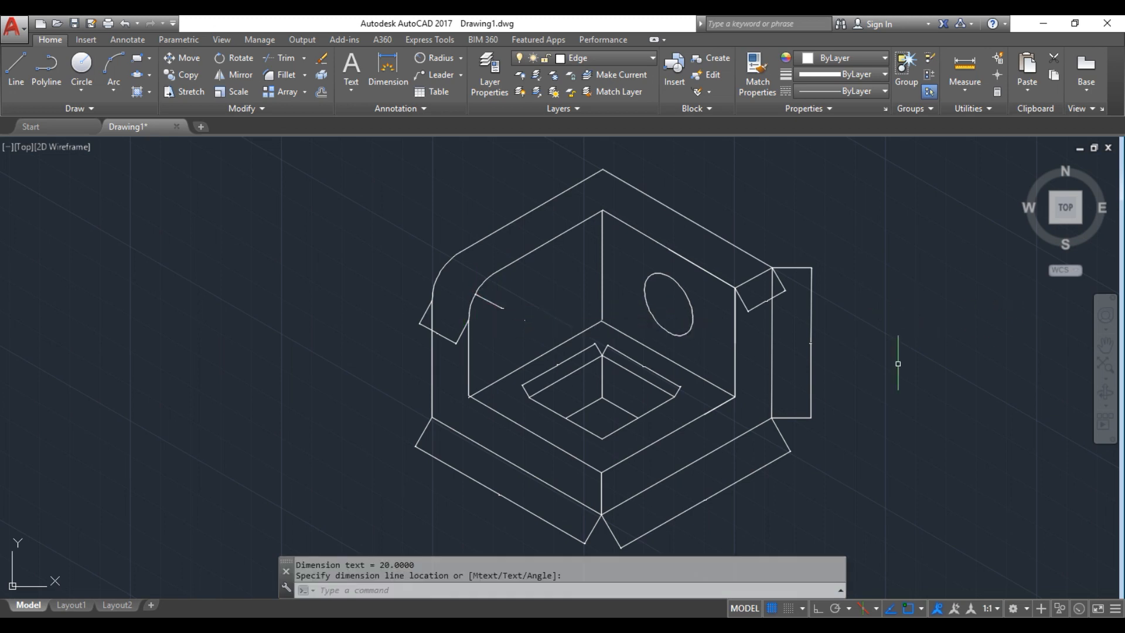
Compare the dimensions placed so far with Figure 1 in the exam PDF and return to AutoCAD
left_click(612, 626)
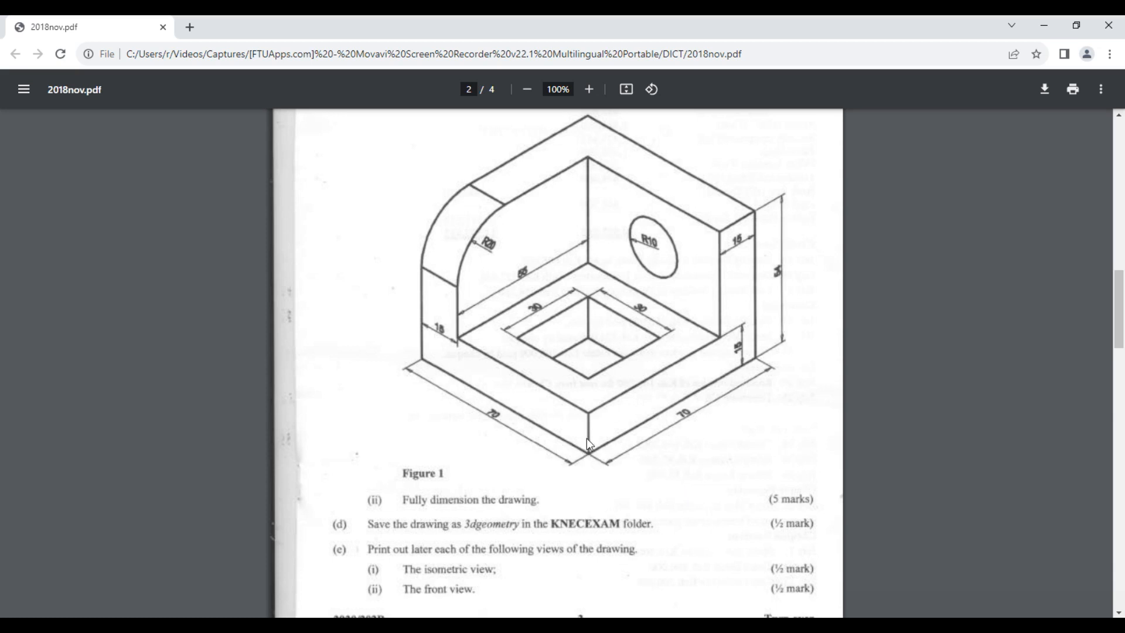
mouse_move(501, 626)
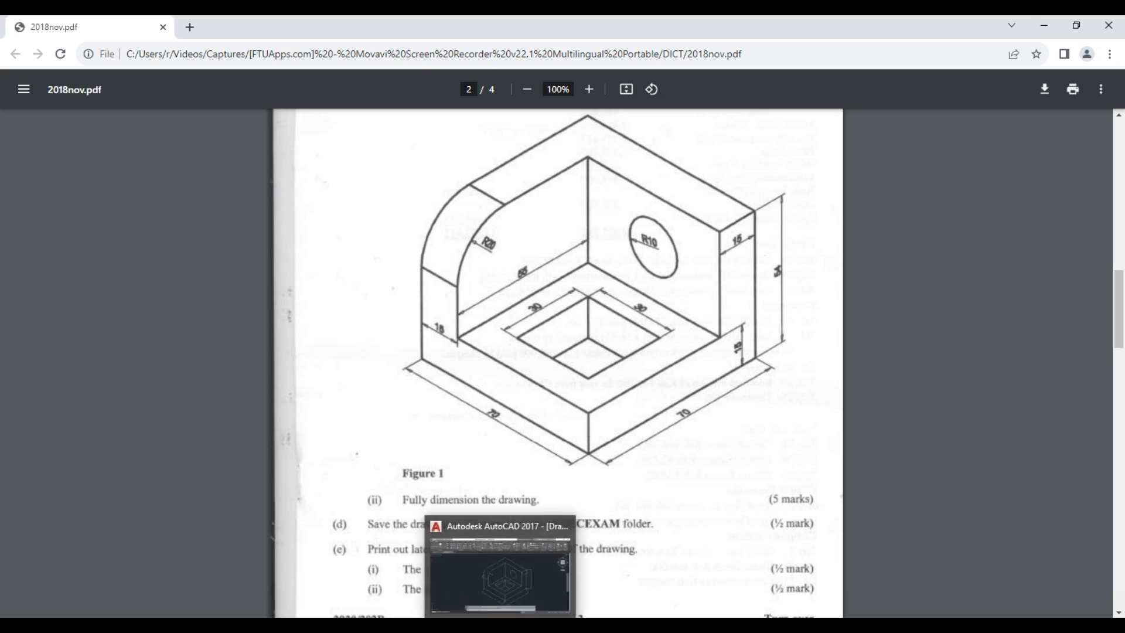
left_click(500, 626)
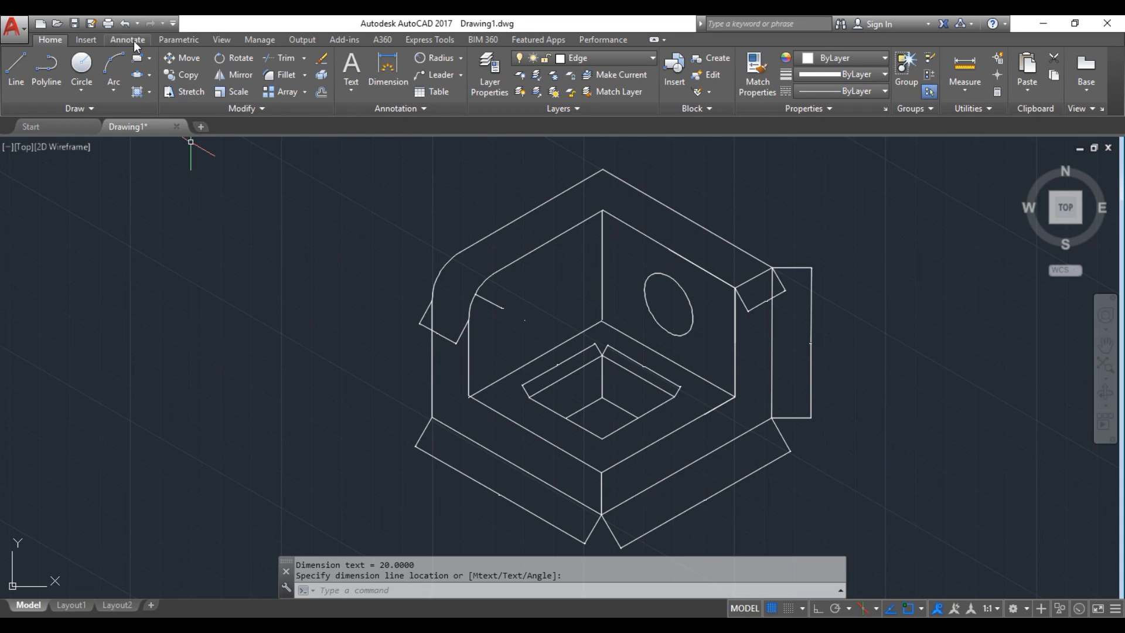
Apply an obliquing angle of 330 to the dimension along the base's front-right bottom edge
left_click(134, 41)
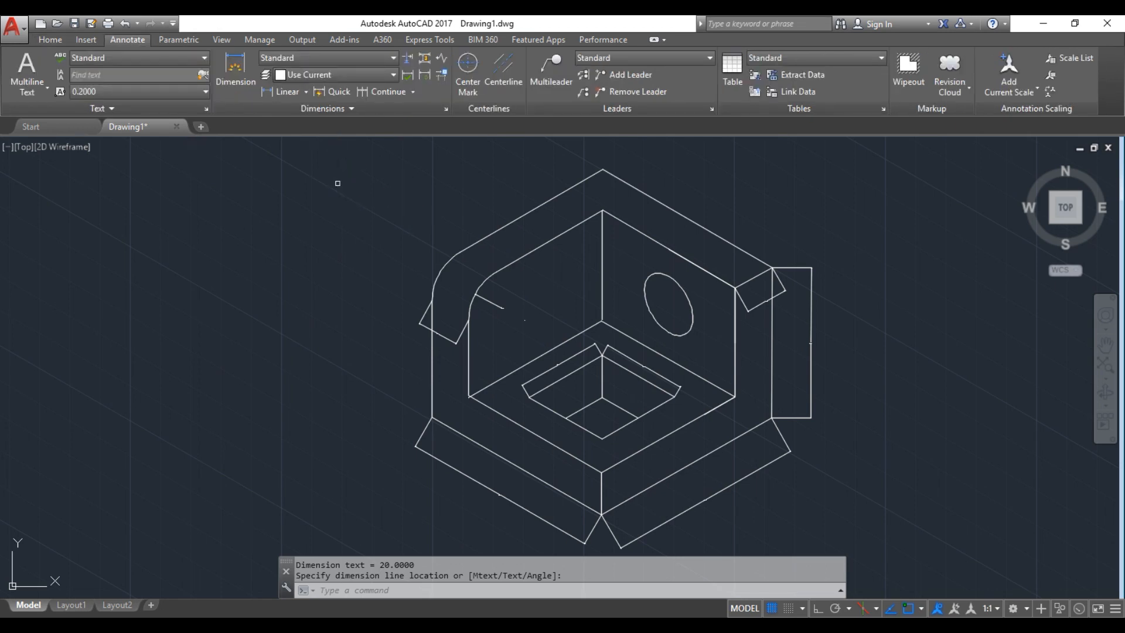
left_click(336, 110)
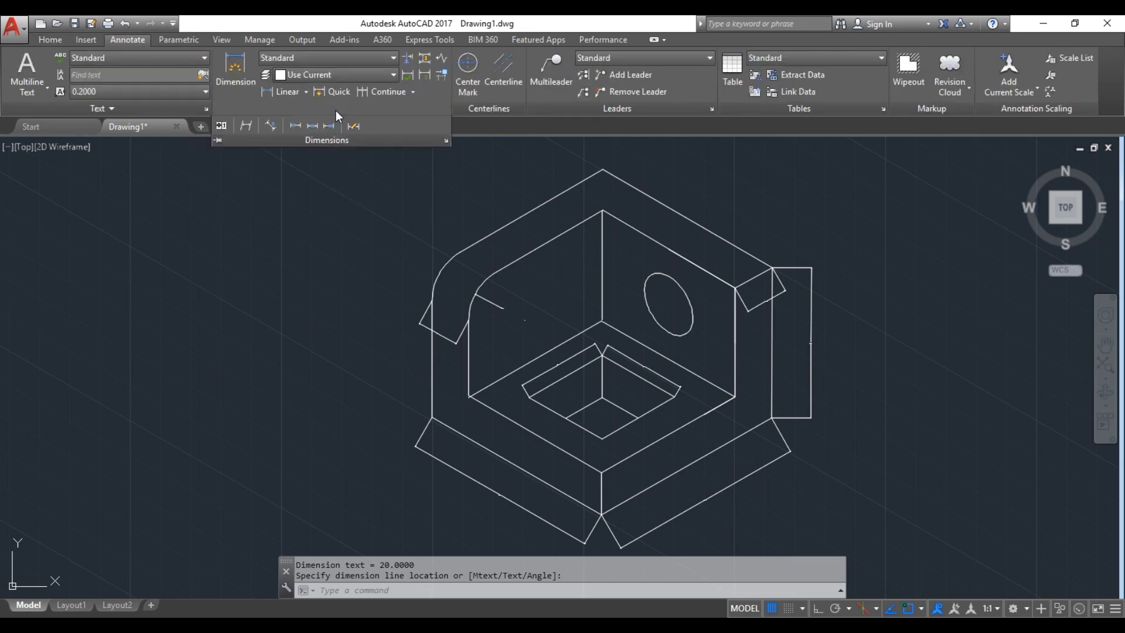
left_click(245, 125)
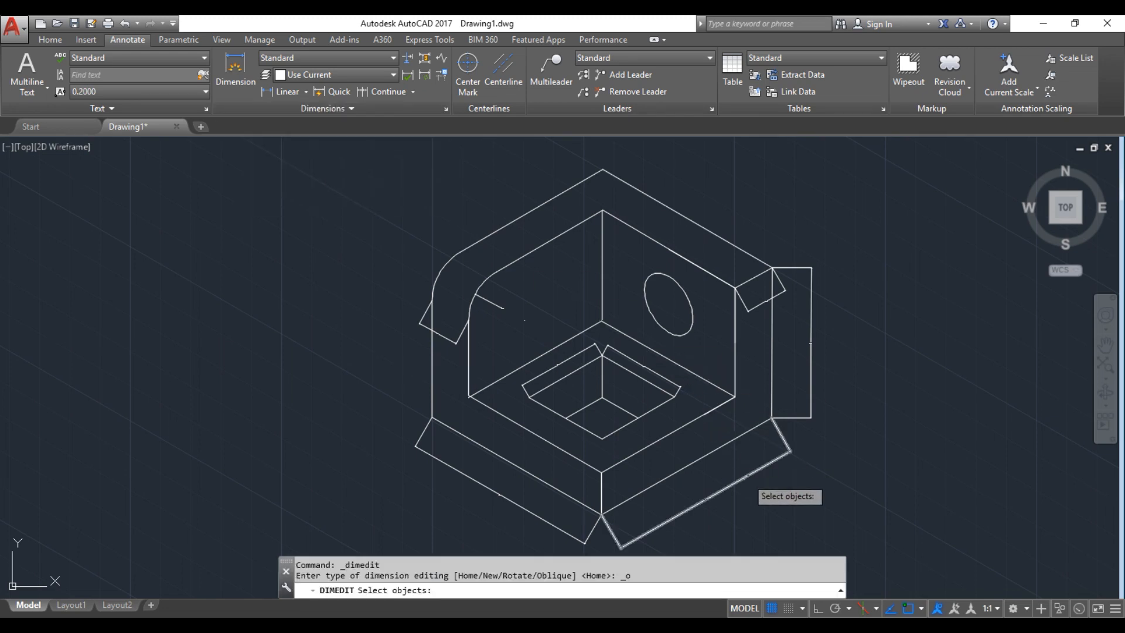
left_click(747, 477)
key("Return")
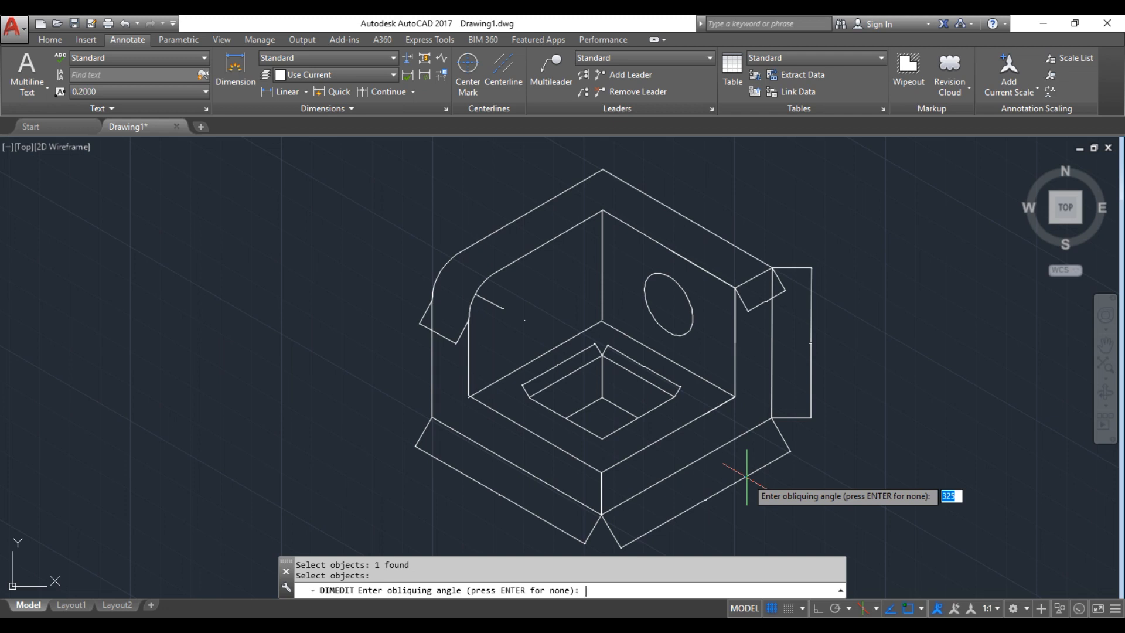
type("330")
key("Return")
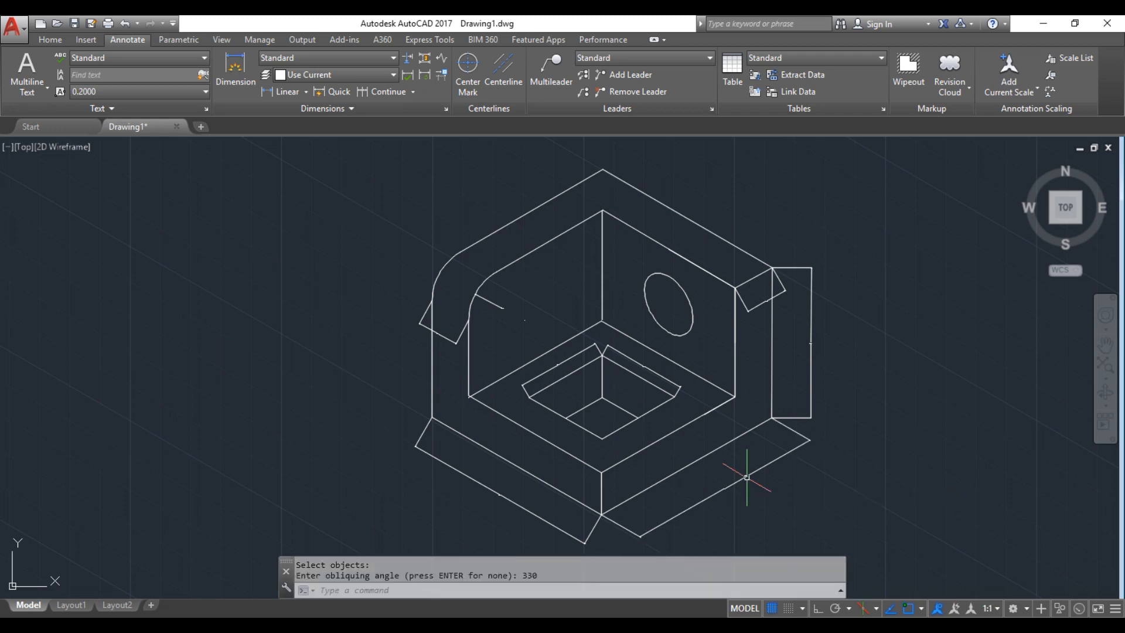
Apply an obliquing angle of 210 to the vertical height dimension beside the right wall
left_click(296, 110)
left_click(248, 127)
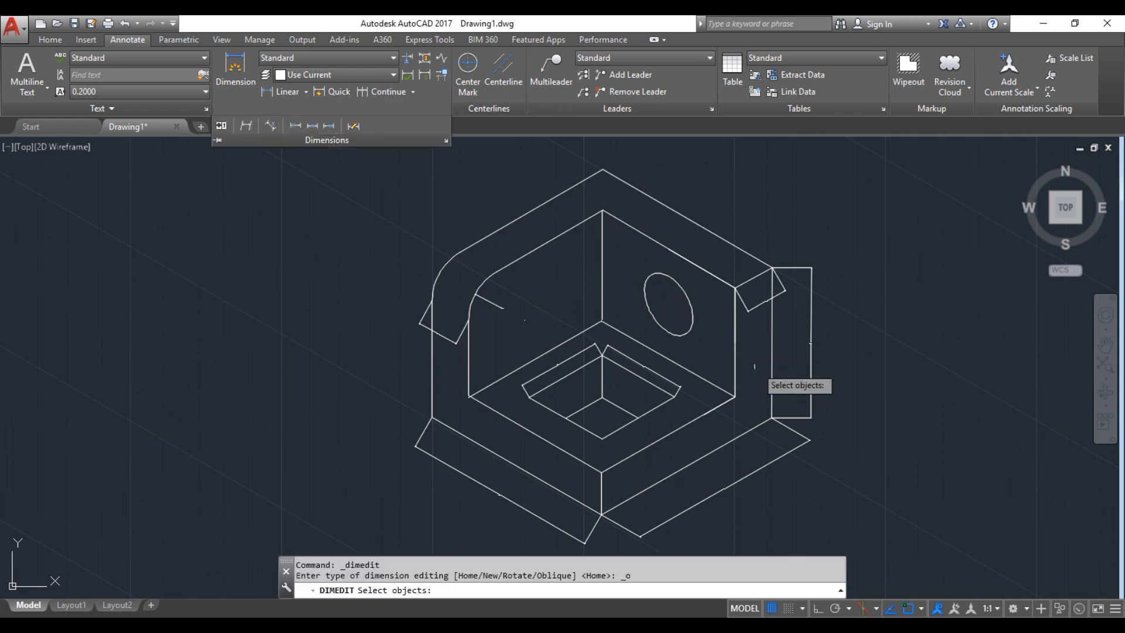
left_click(812, 396)
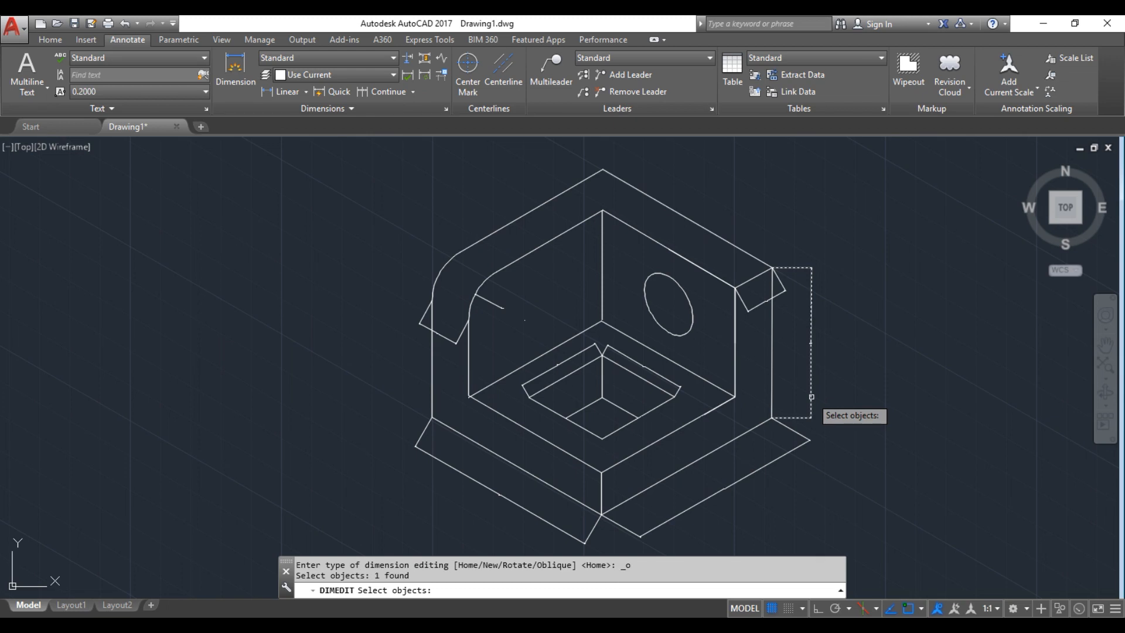
key("Return")
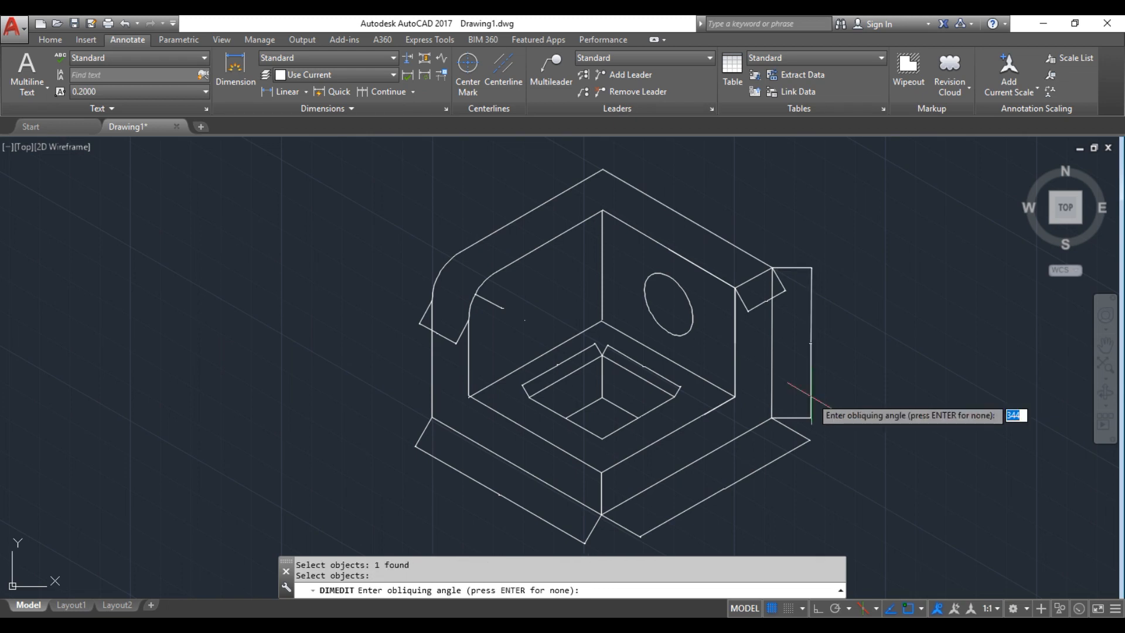
type("21")
key("Return")
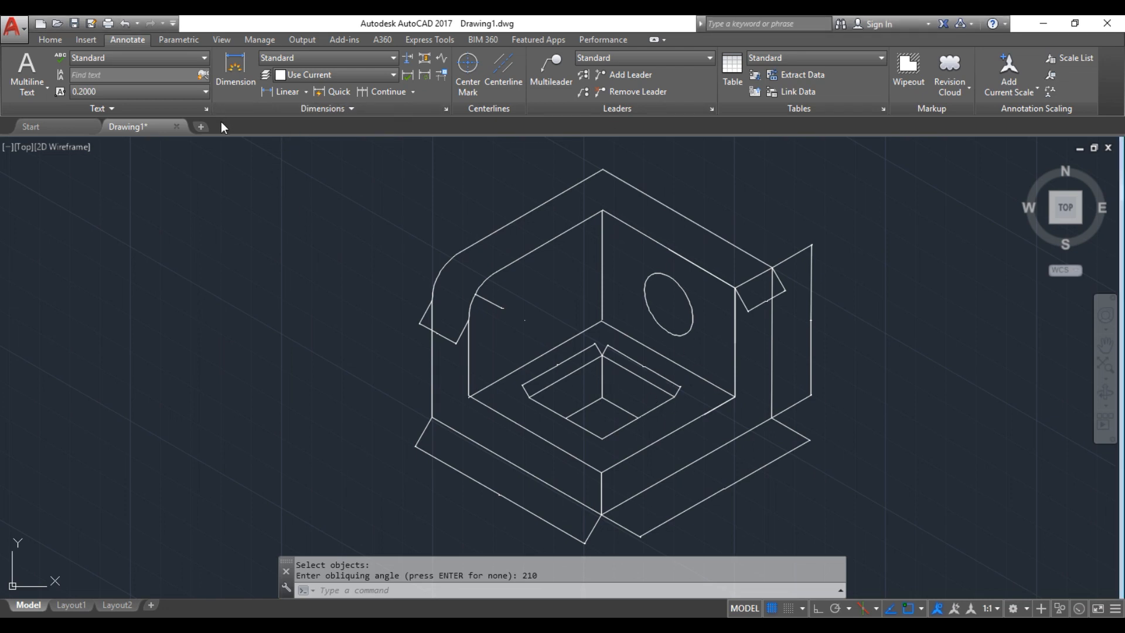
Try an obliquing angle of 330 on the dimension along the recess's rear-right edge, and undo it
left_click(288, 113)
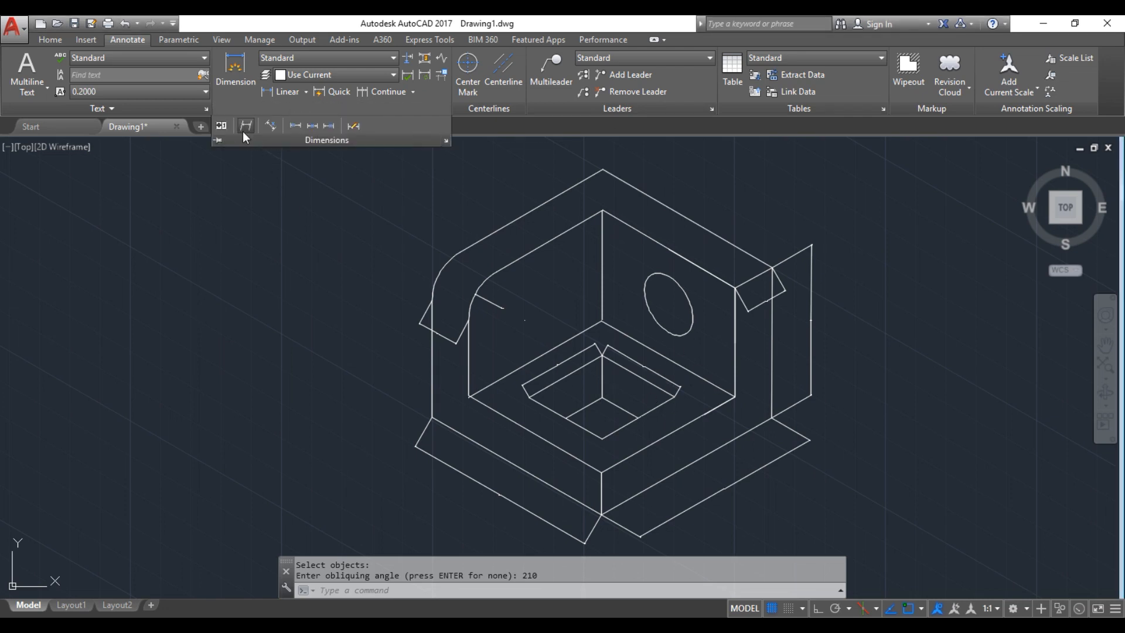
left_click(353, 125)
left_click(660, 377)
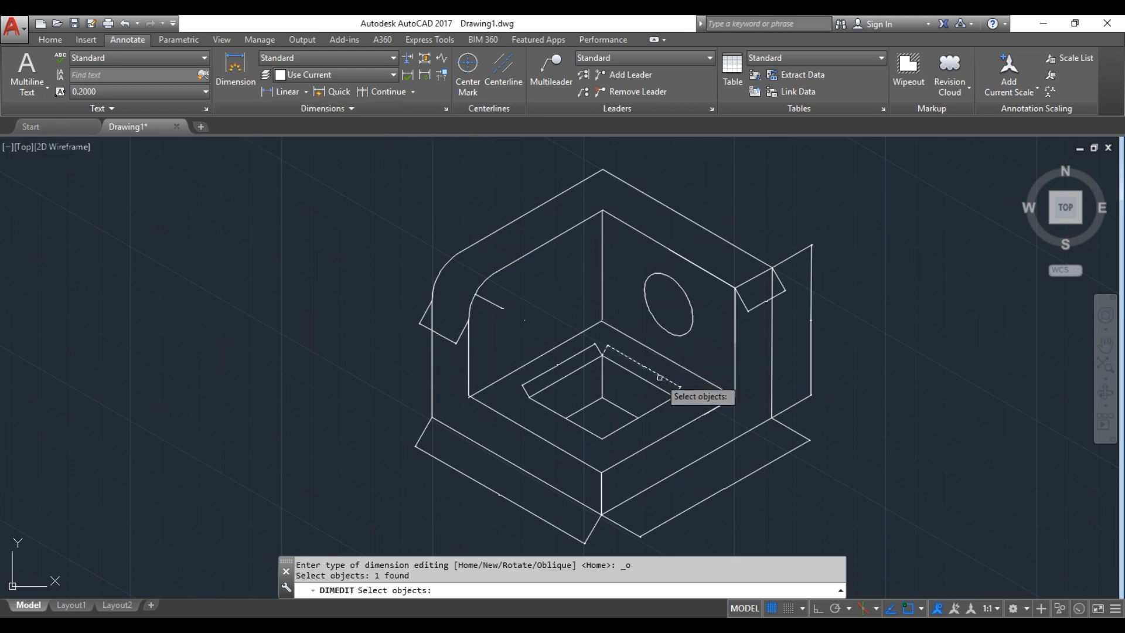
key("Return")
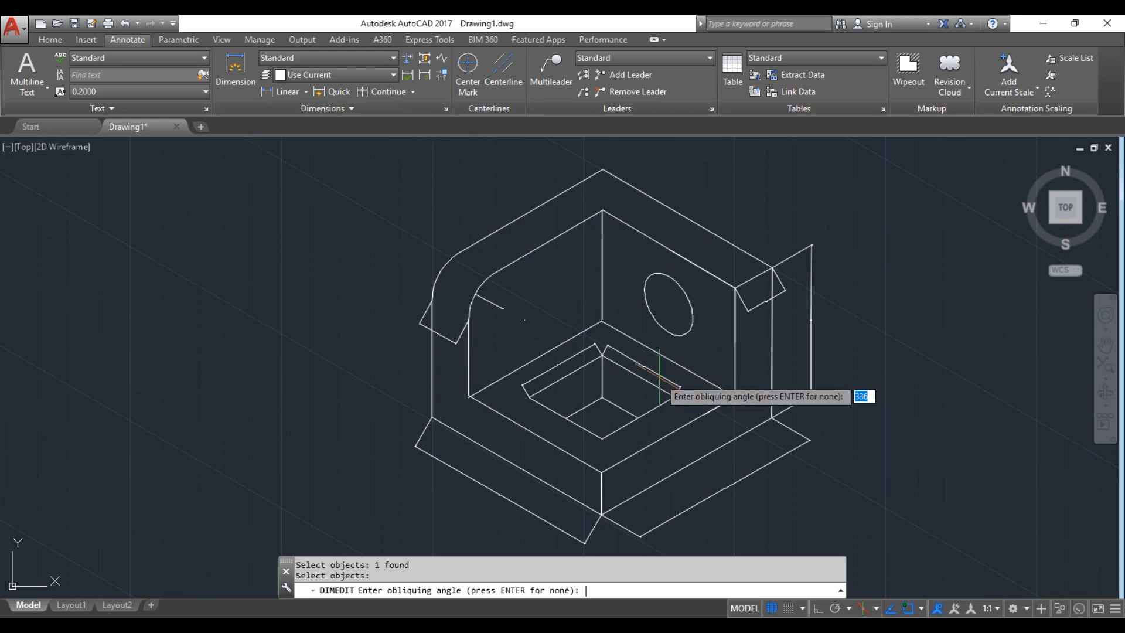
type("33")
key("Return")
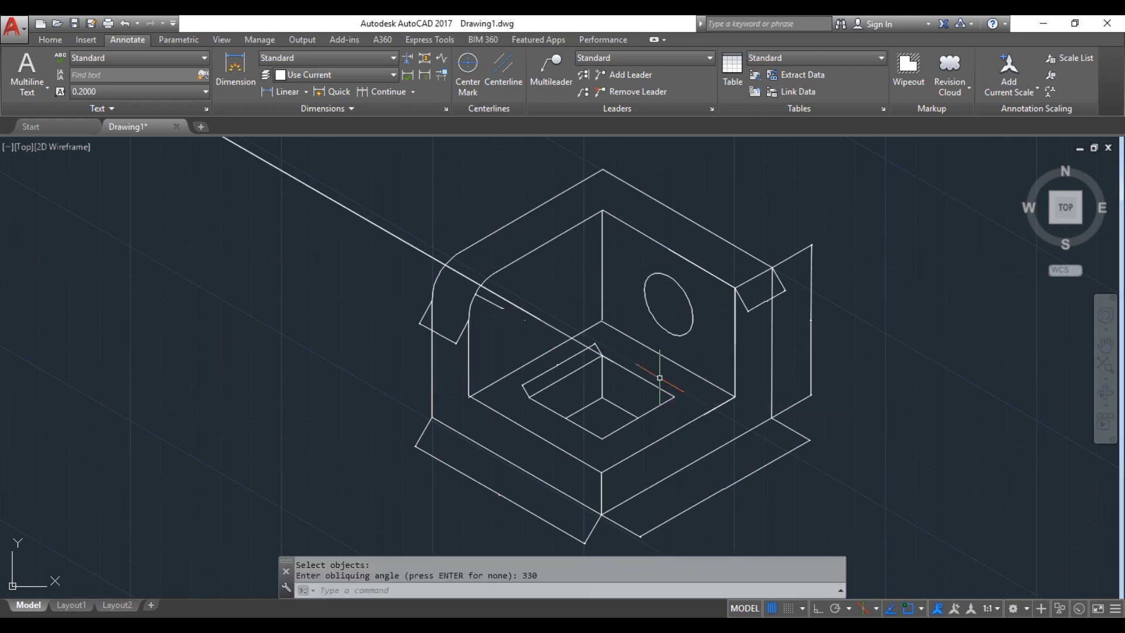
key("ctrl+z")
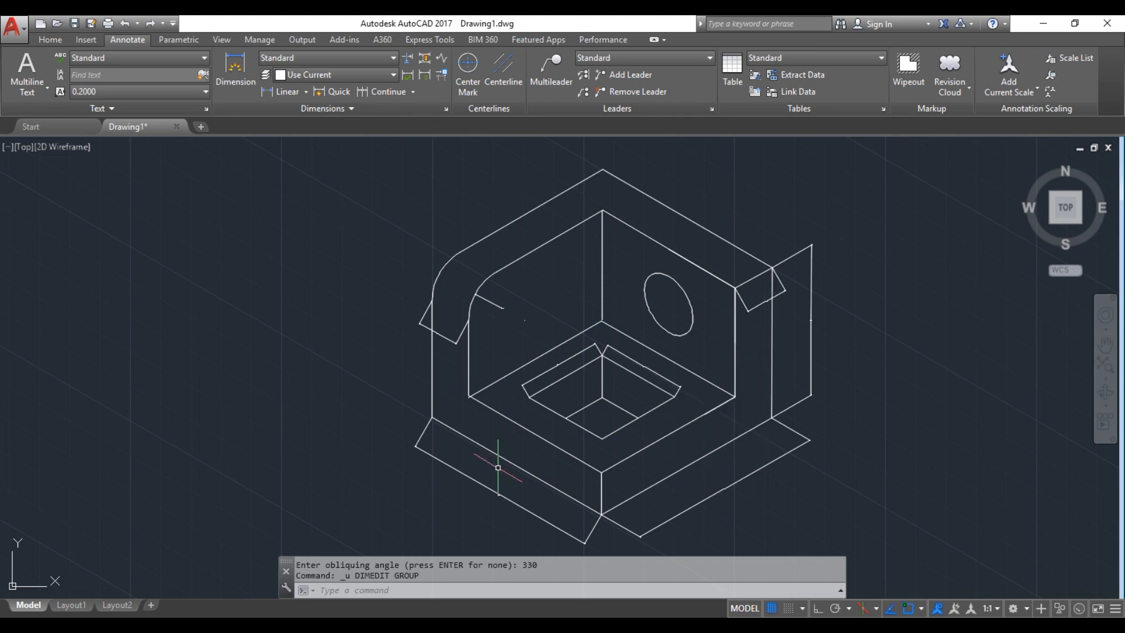
Try an obliquing angle of 150 on the dimension along the base's front-left bottom edge, and undo it
left_click(355, 110)
left_click(246, 125)
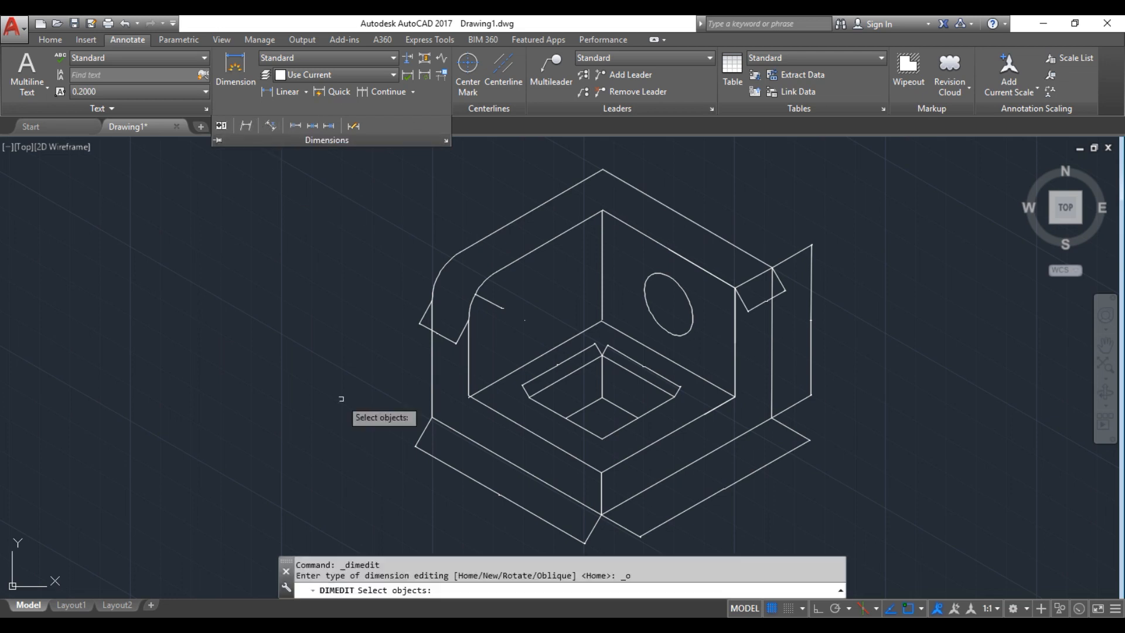
left_click(448, 469)
key("Return")
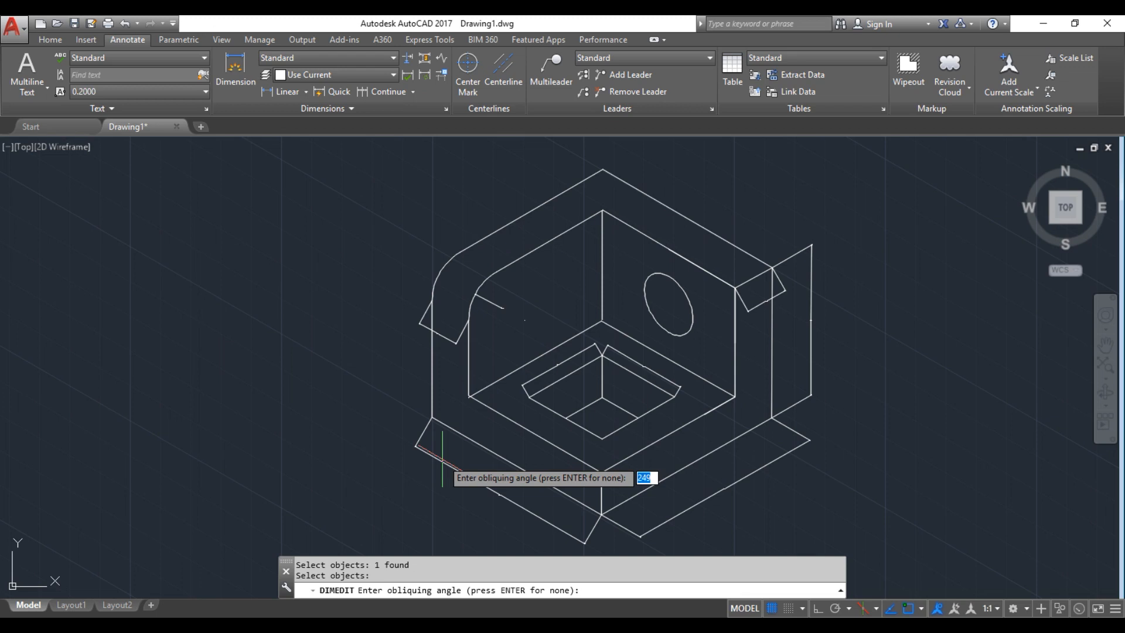
type("150")
key("Return")
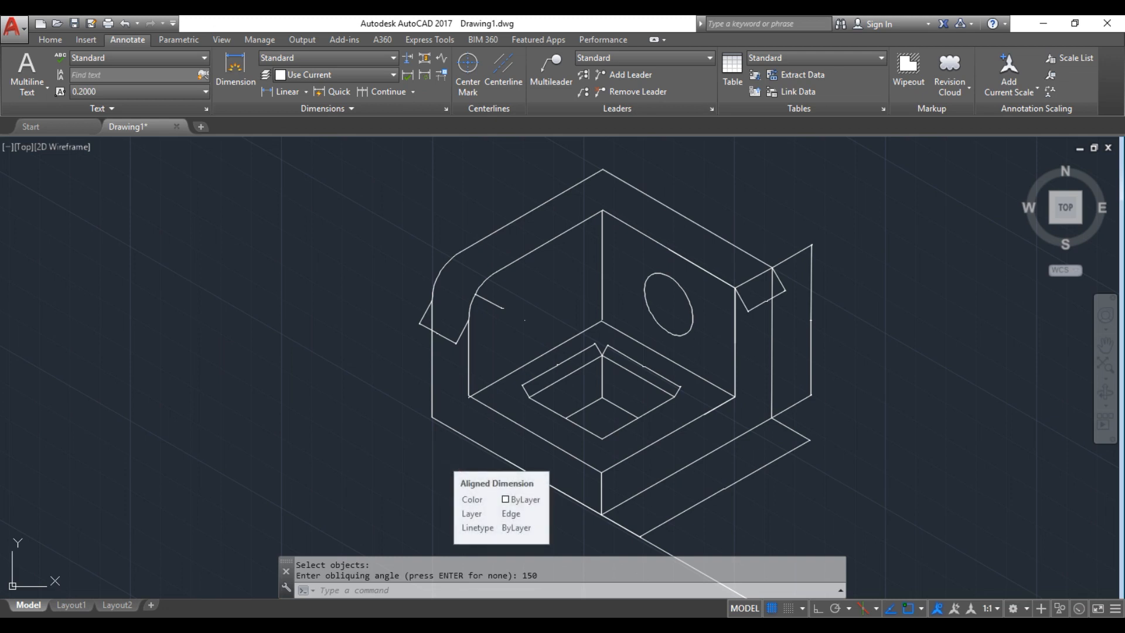
key("ctrl+z")
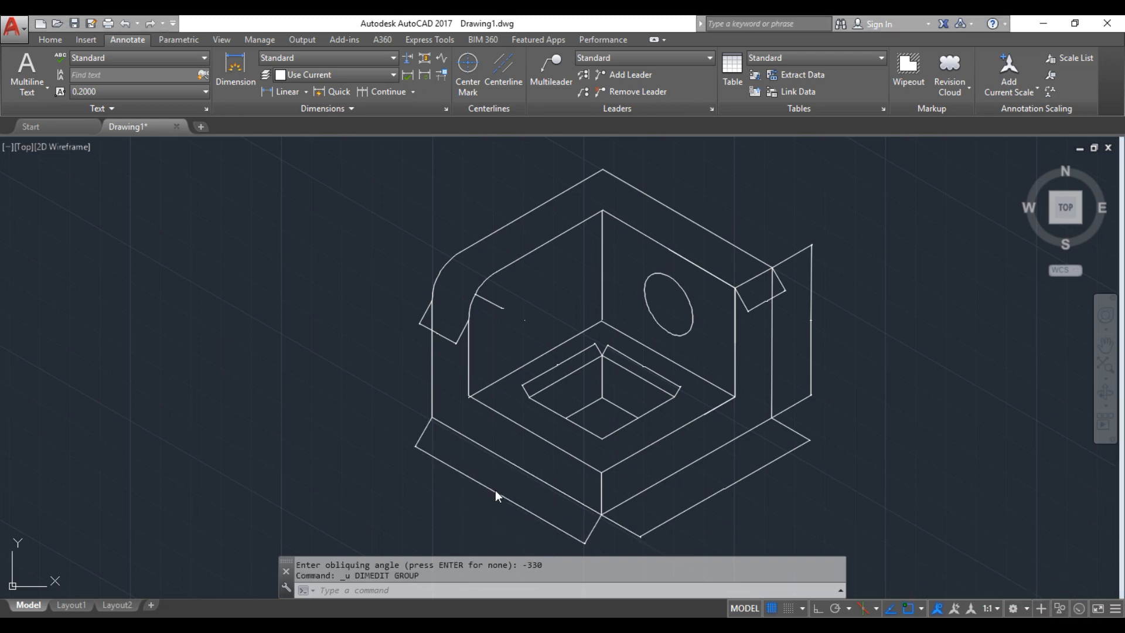
Apply an obliquing angle of -330 to the dimension along the base's front-left bottom edge
left_click(308, 110)
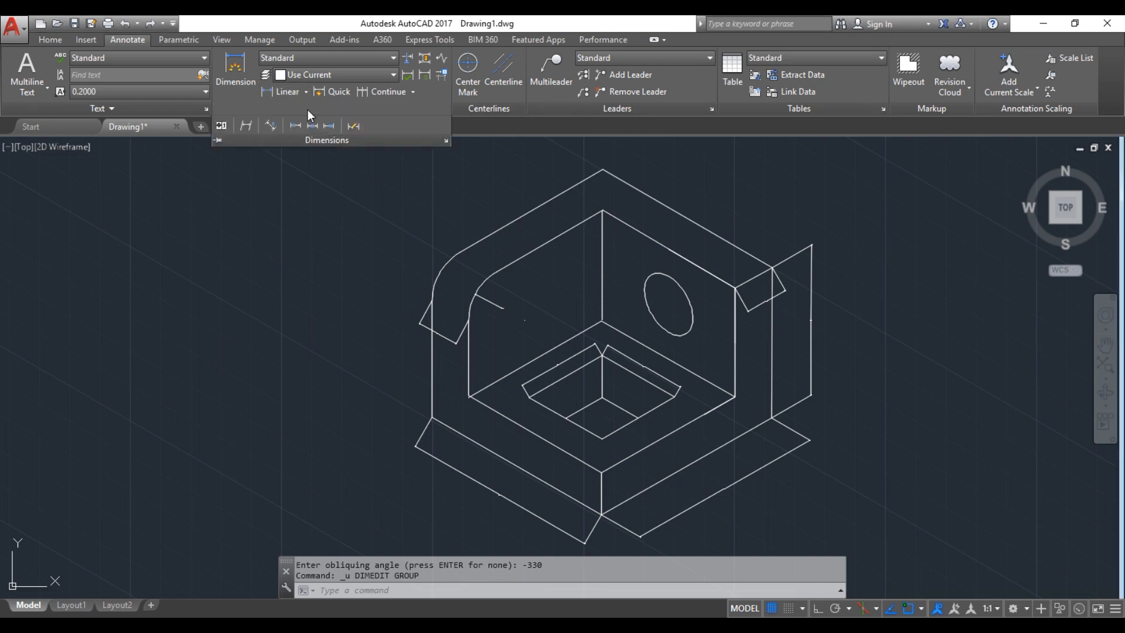
left_click(246, 125)
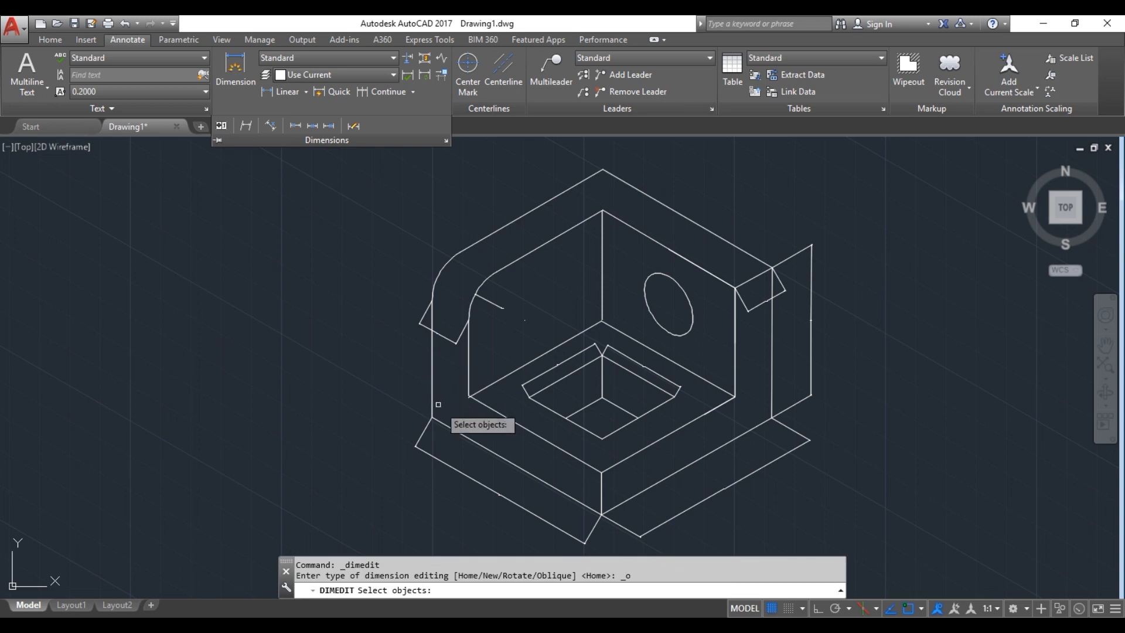
left_click(456, 471)
key("Return")
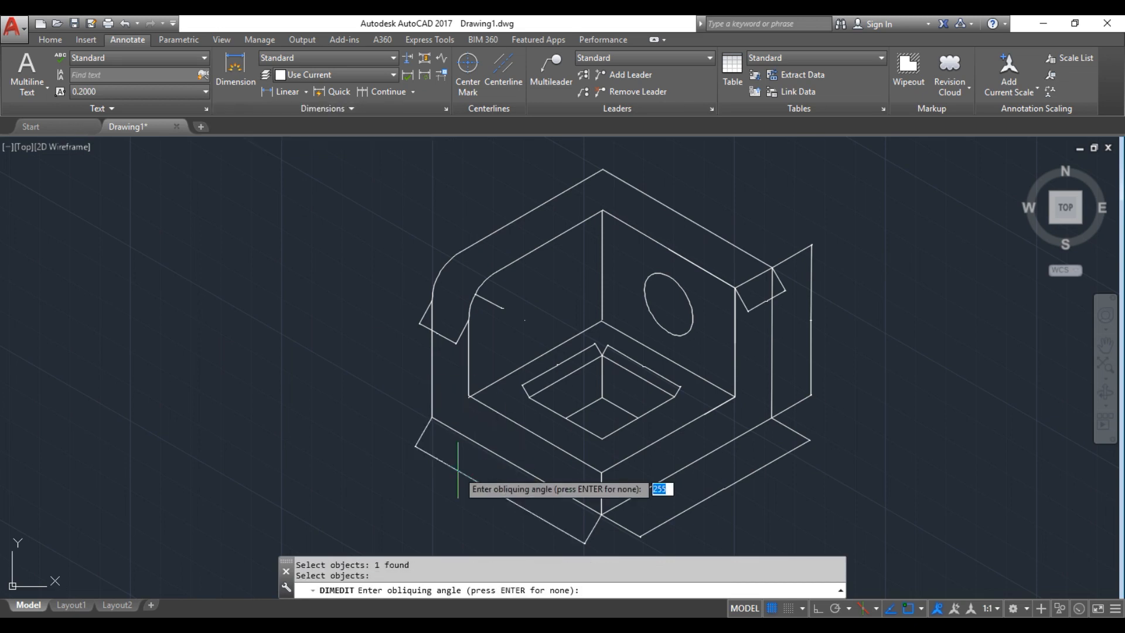
type("-330")
key("Return")
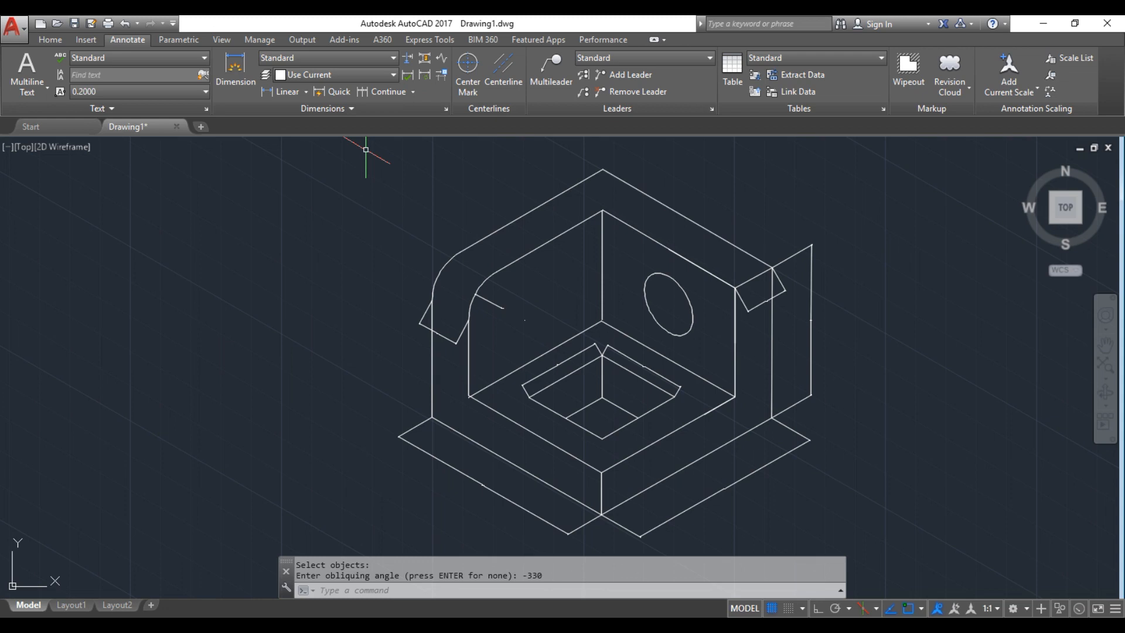
Try an obliquing angle of 150 on the dimension along the recess's rear-right edge, and undo it
left_click(332, 110)
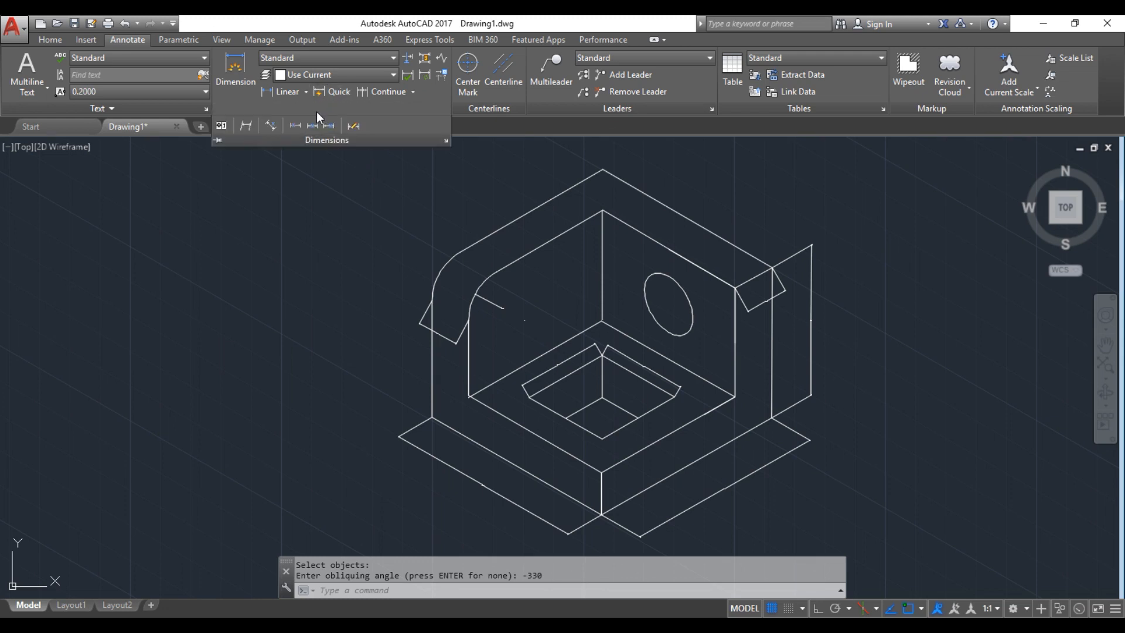
left_click(256, 126)
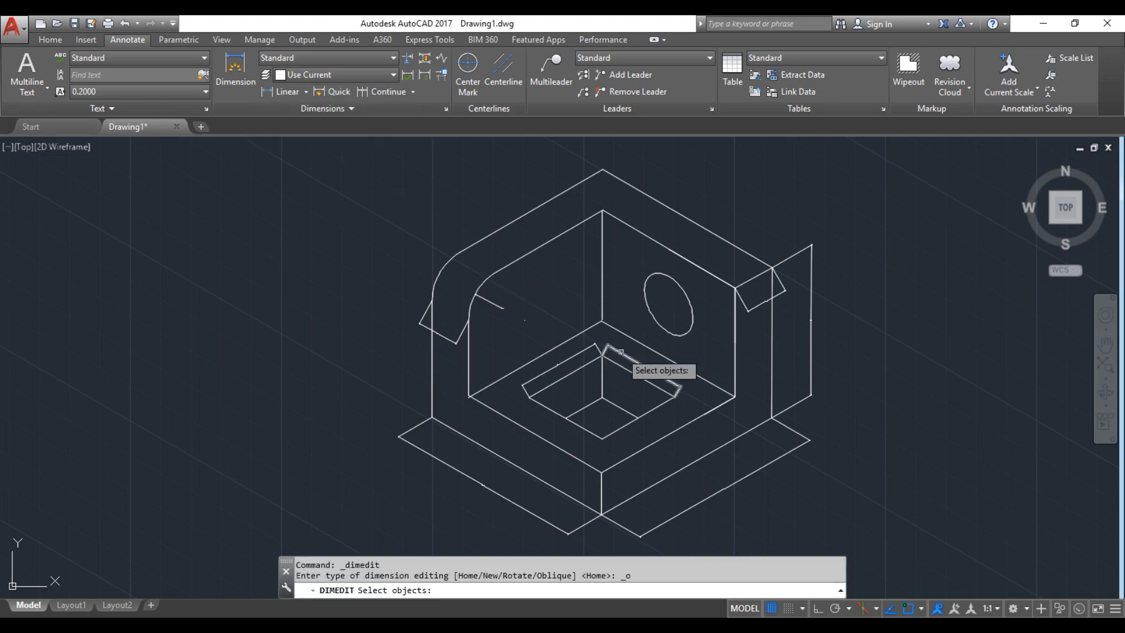
left_click(622, 352)
key("Return")
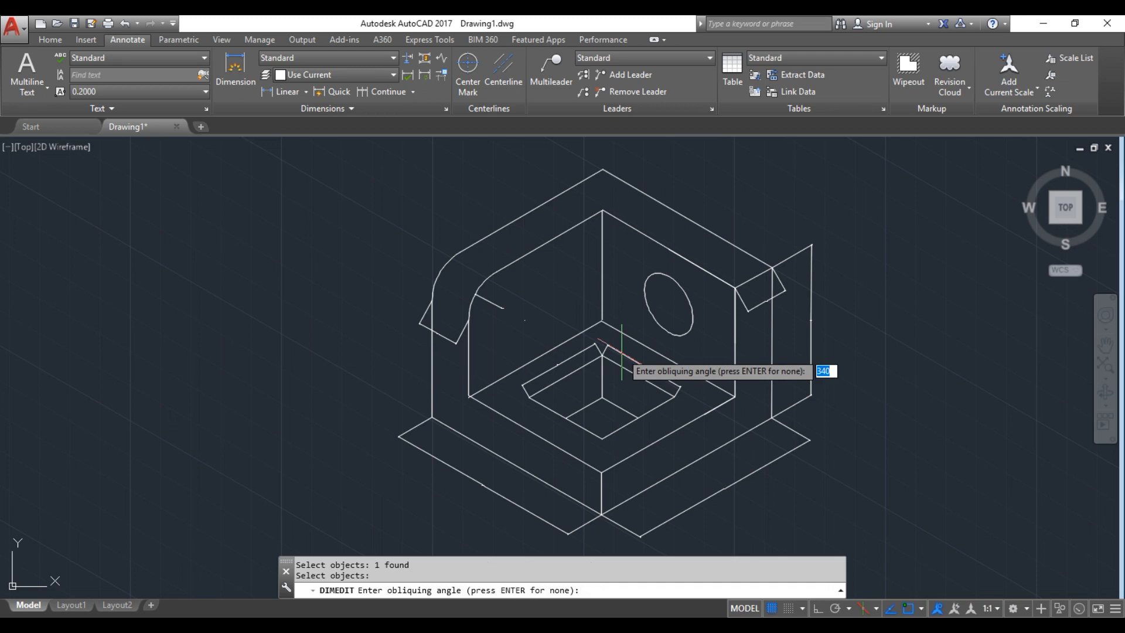
type("150")
key("Return")
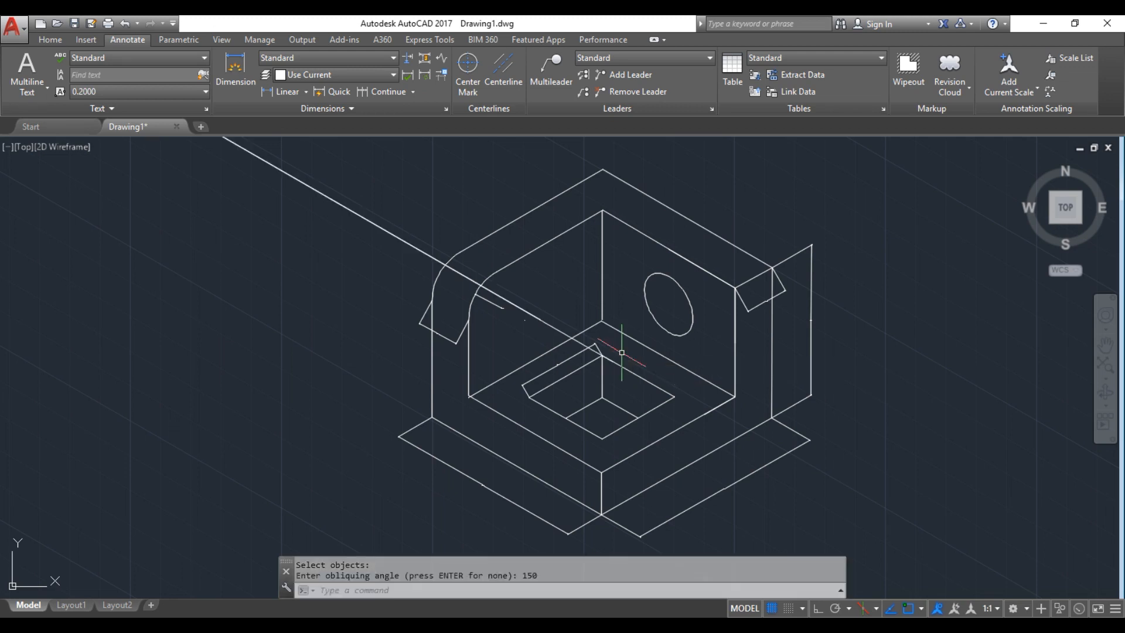
key("ctrl+z")
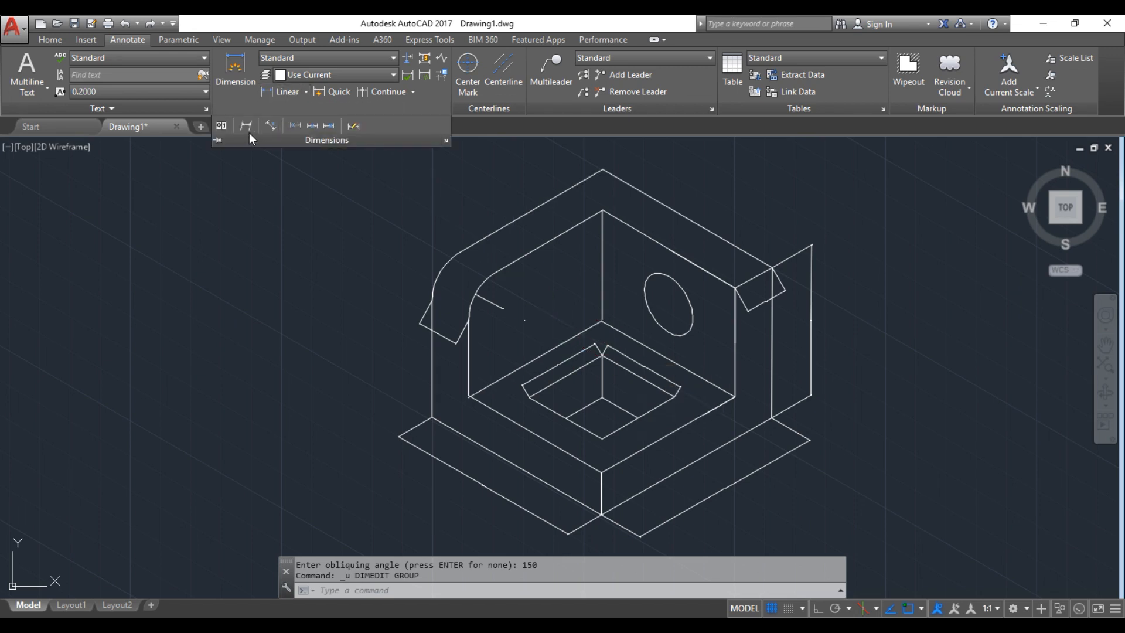
Apply an obliquing angle of 30 to the dimension along the recess's rear-right edge
left_click(246, 126)
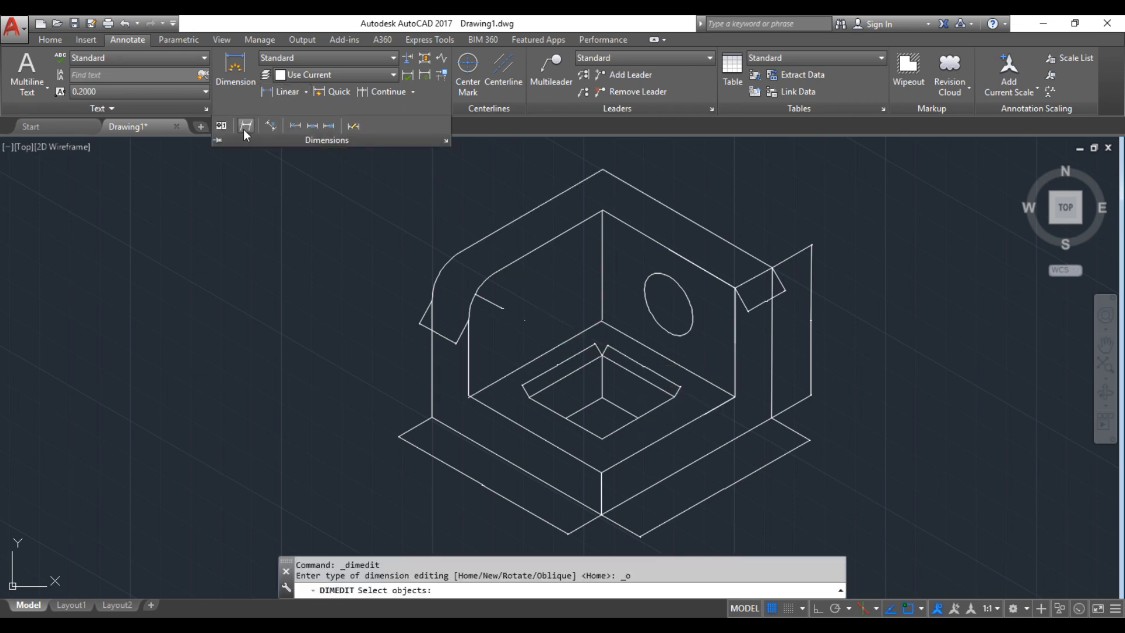
left_click(643, 366)
key("Return")
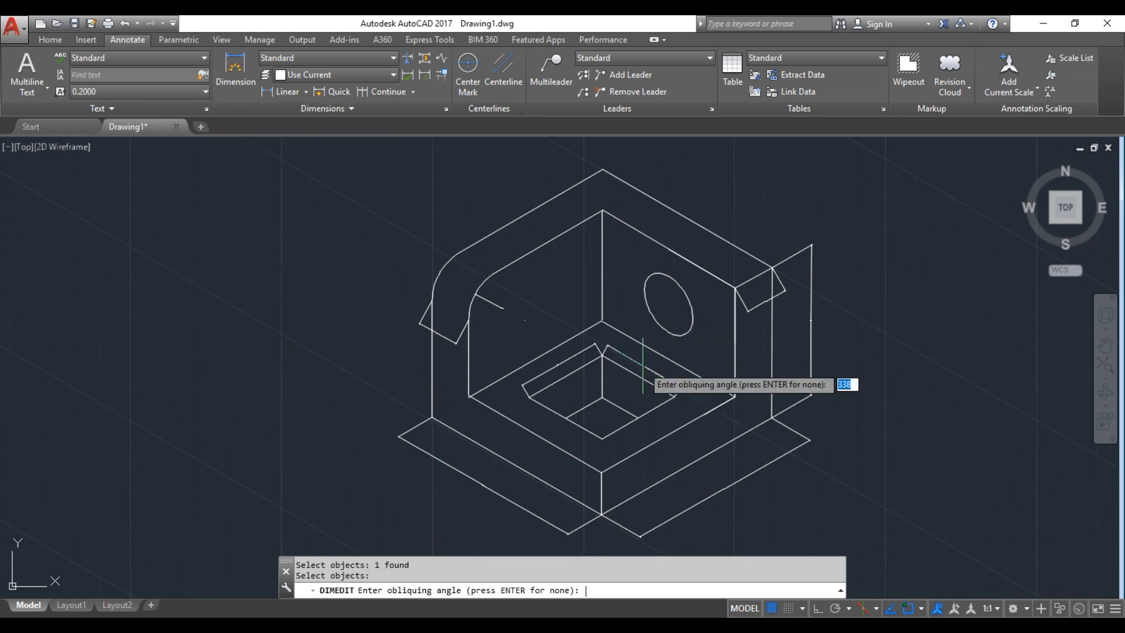
type("30")
key("Return")
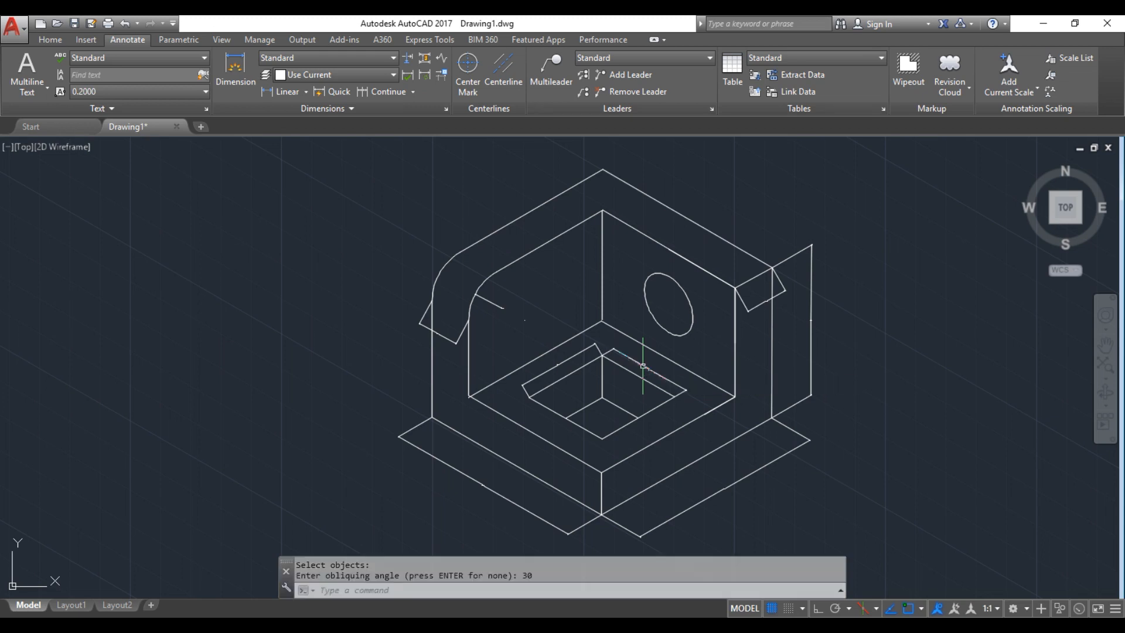
Apply an obliquing angle of 150 to the dimension along the recess's rear-left edge
left_click(275, 108)
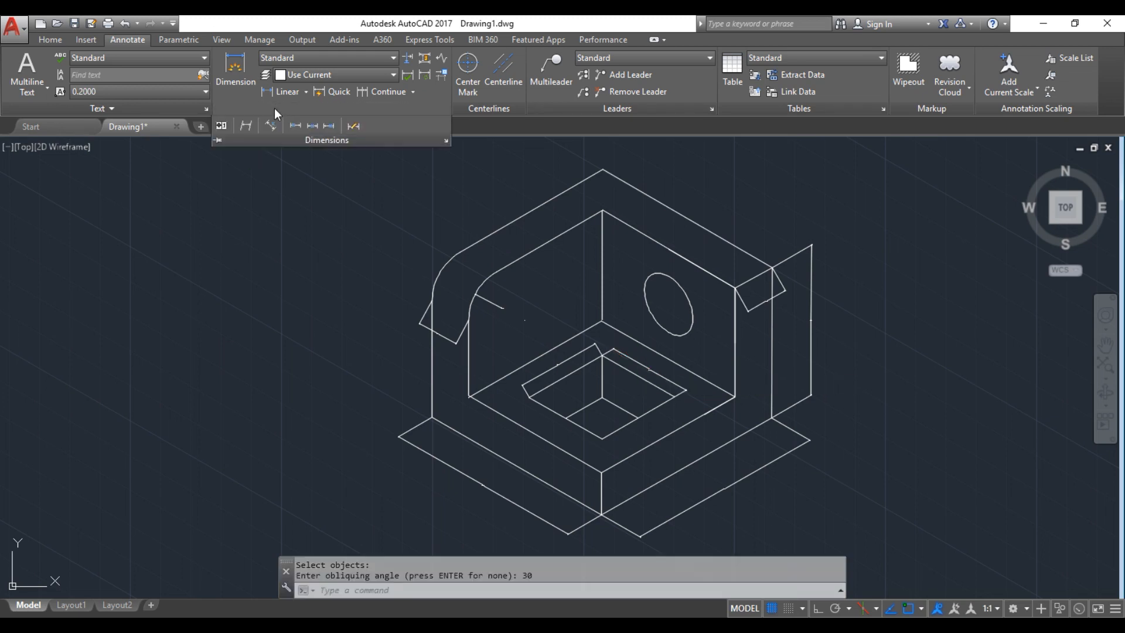
left_click(246, 126)
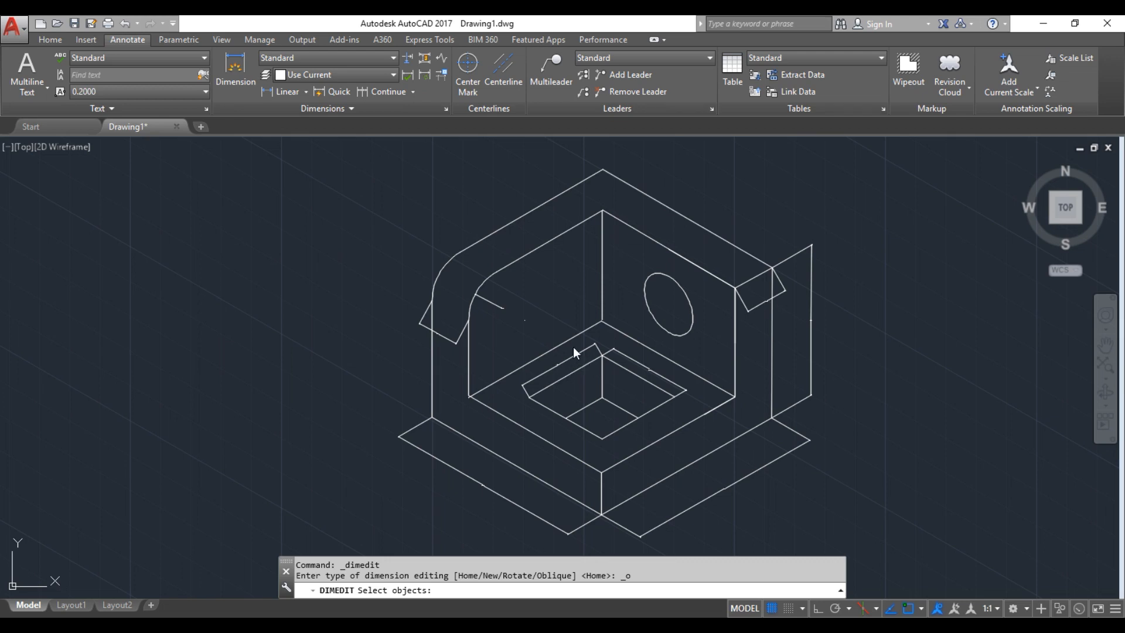
left_click(254, 111)
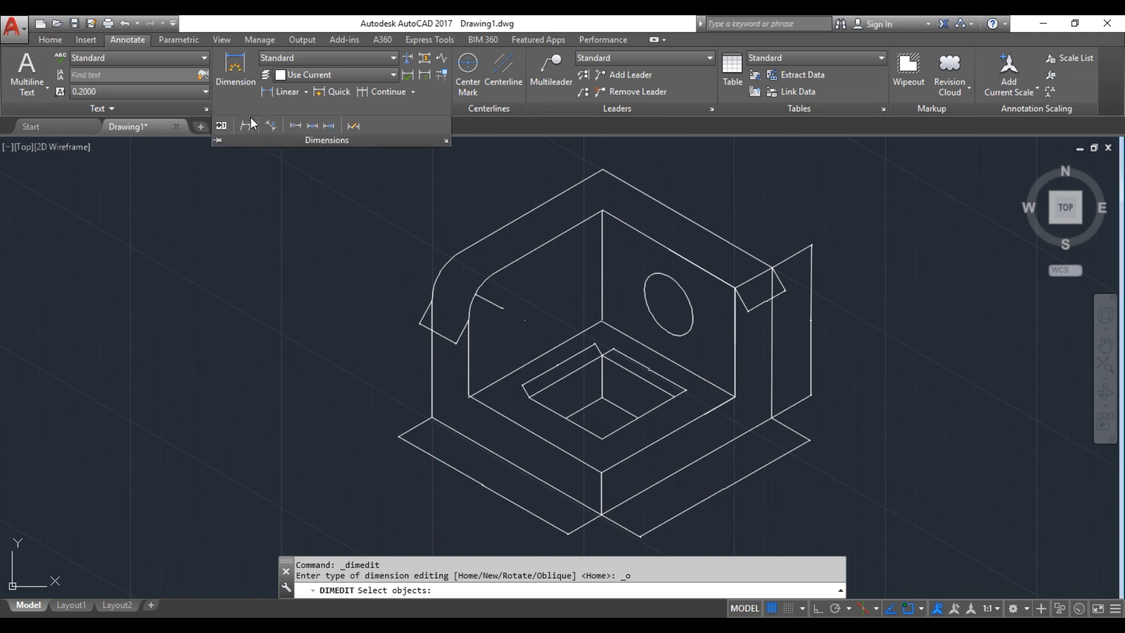
left_click(571, 359)
key("Return")
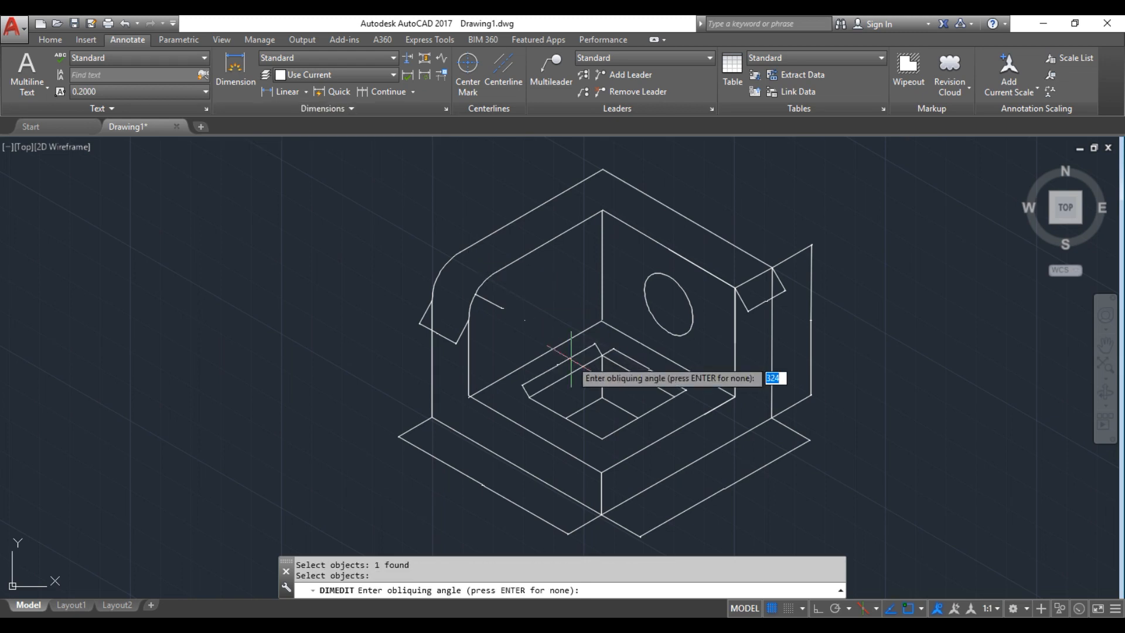
type("150")
key("Return")
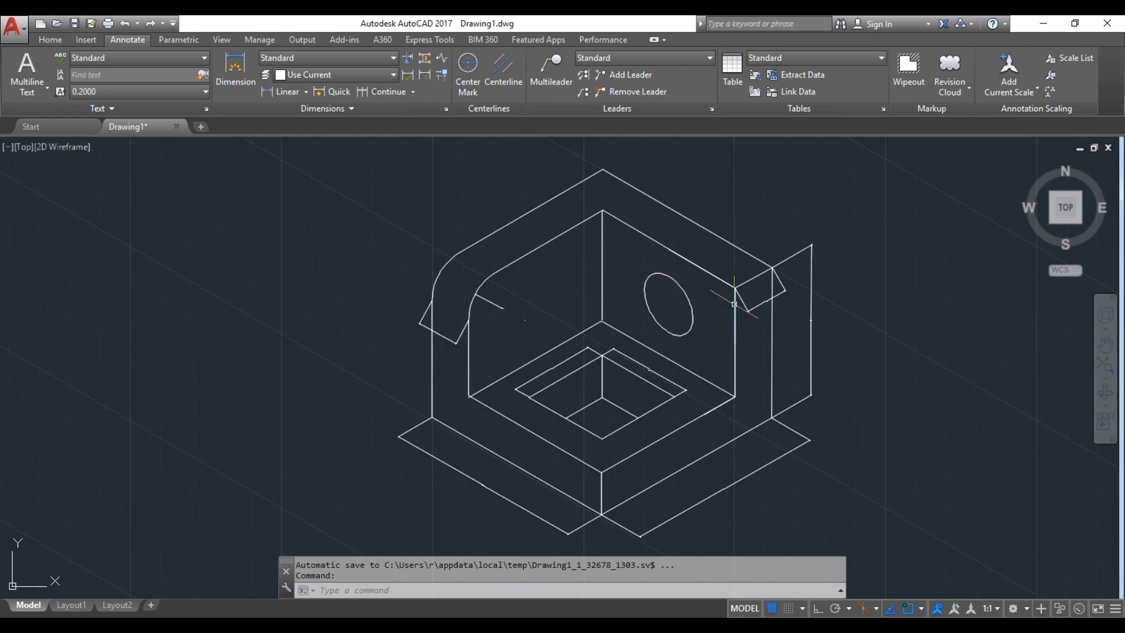
Apply an obliquing angle of 270 to the two thickness dimensions at the front ends of the left and right walls
left_click(278, 108)
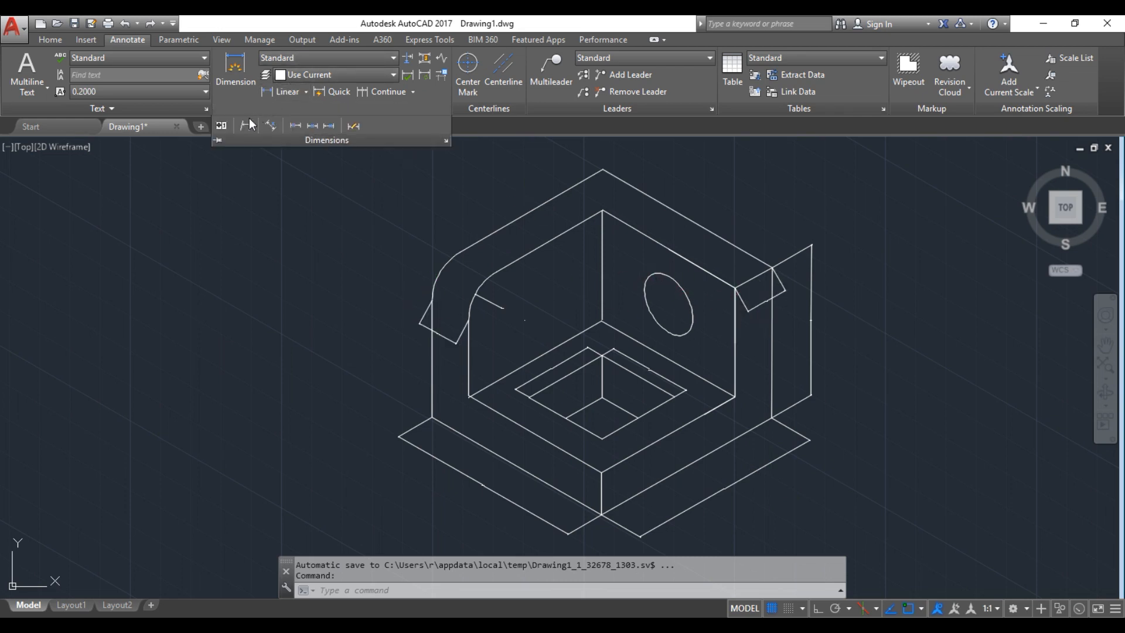
left_click(246, 125)
left_click(441, 337)
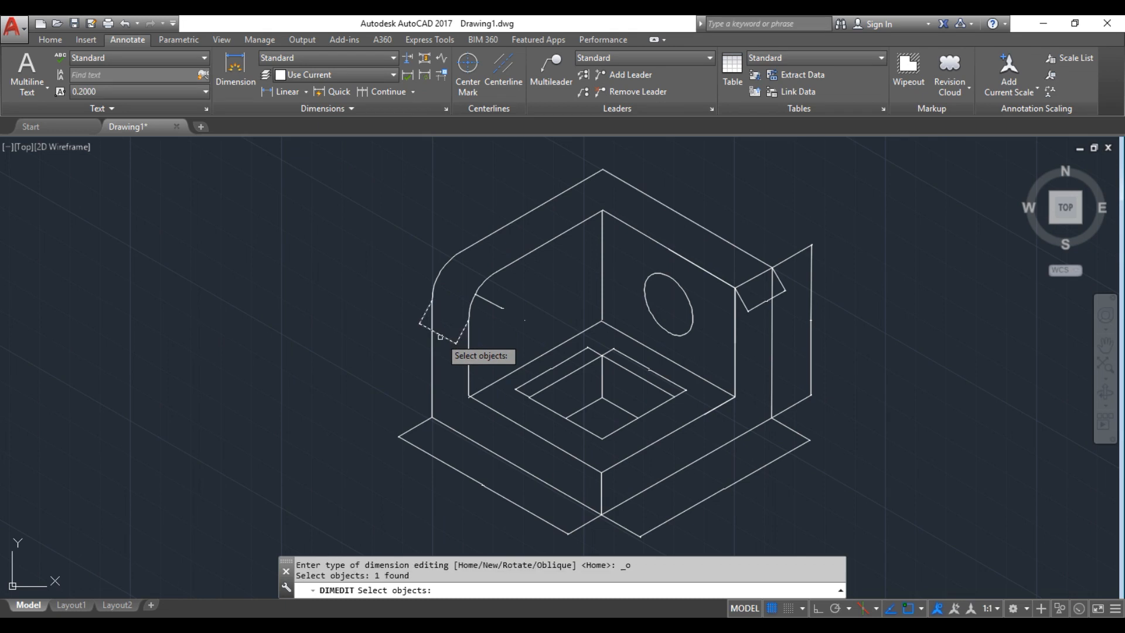
left_click(746, 303)
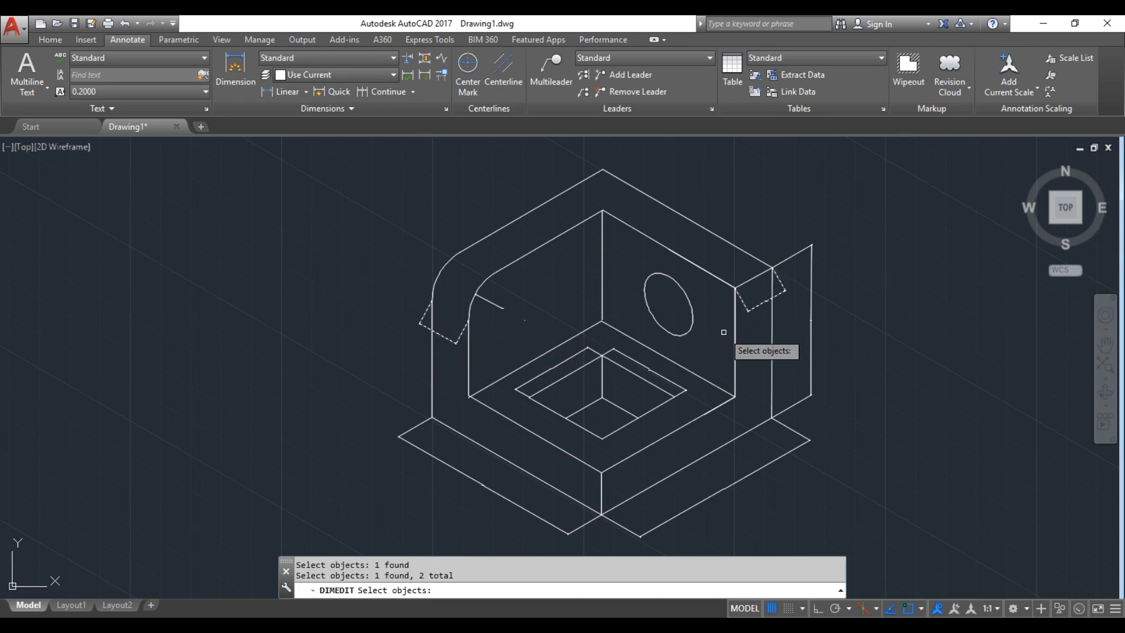
key("Return")
type("270")
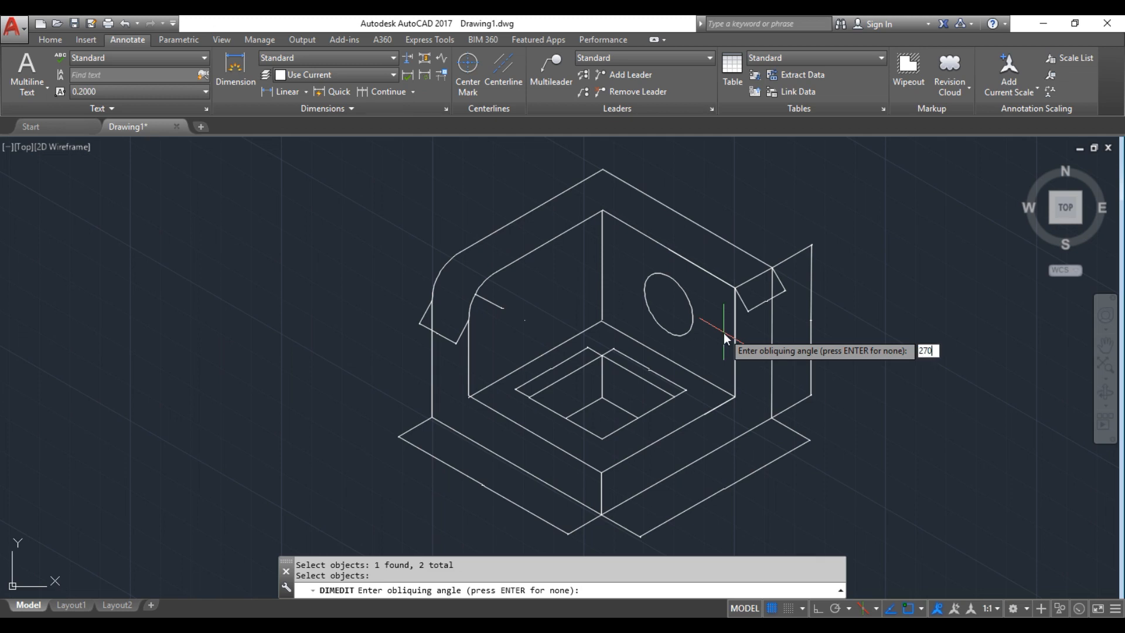
key("Return")
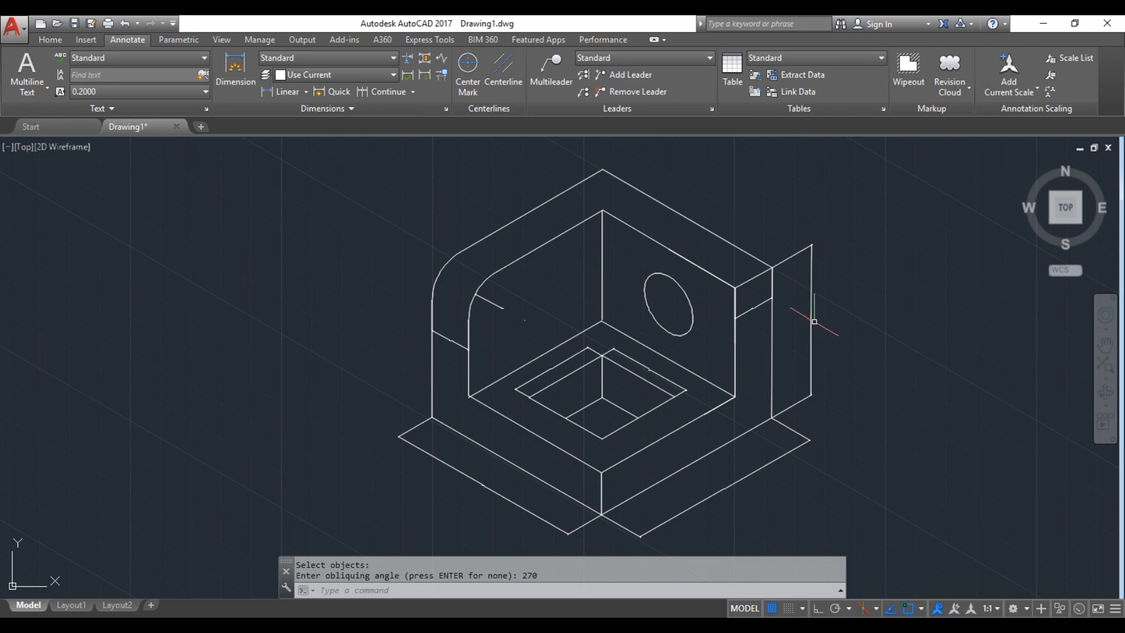
Check the exam paper's Figure 1, then switch the drawing to Layout2 and start exporting it to PDF
key("alt+Tab")
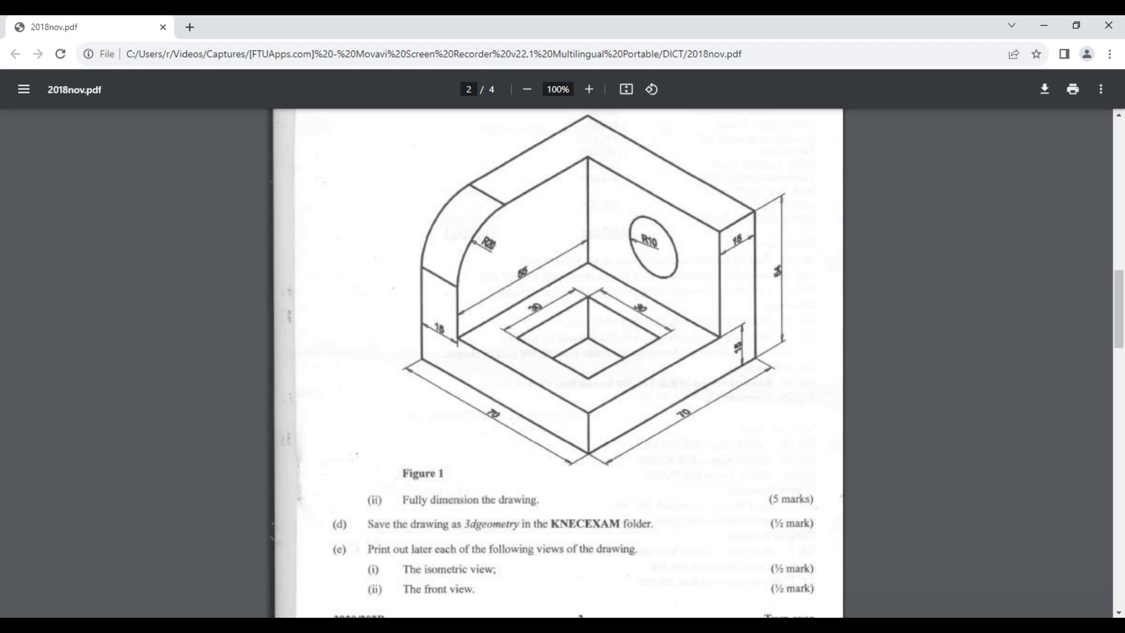
key("alt+Tab")
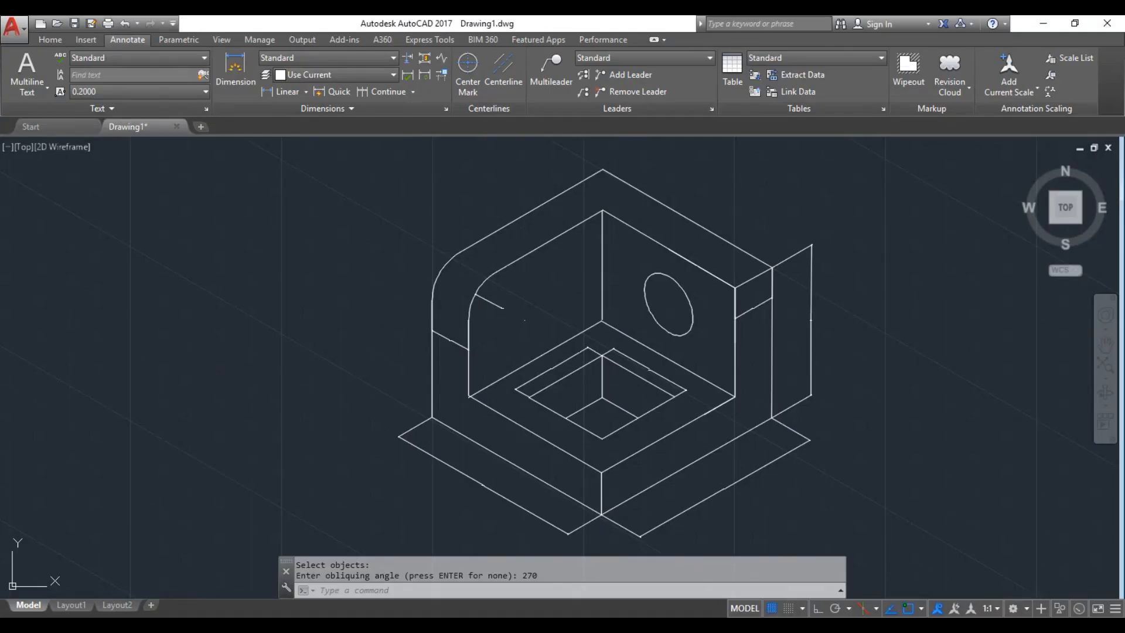
left_click(71, 606)
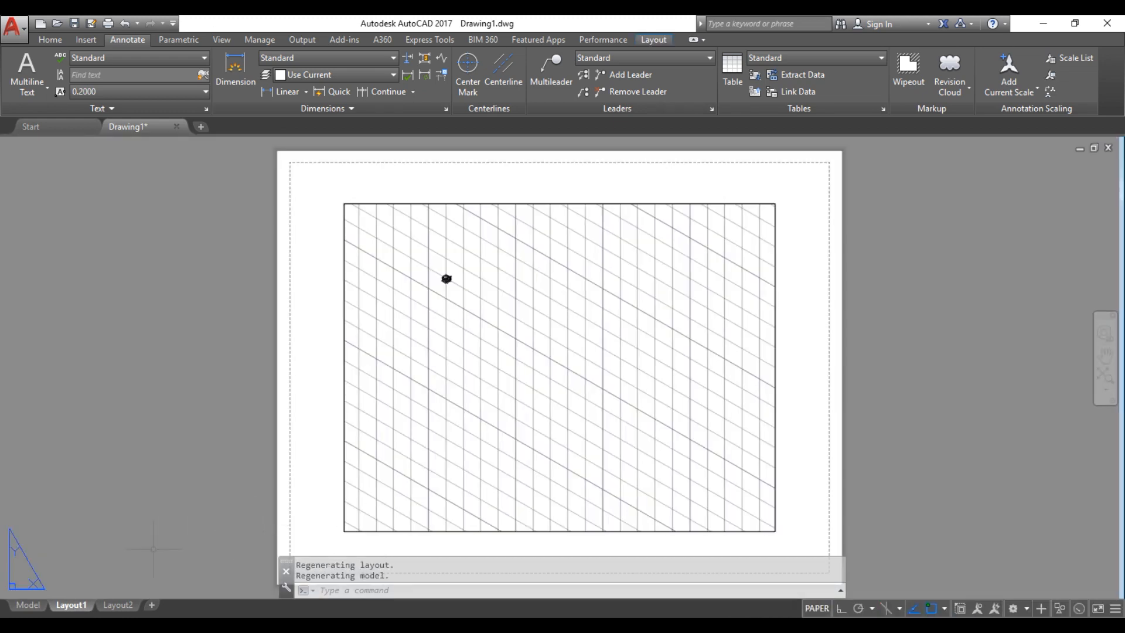
left_click(117, 606)
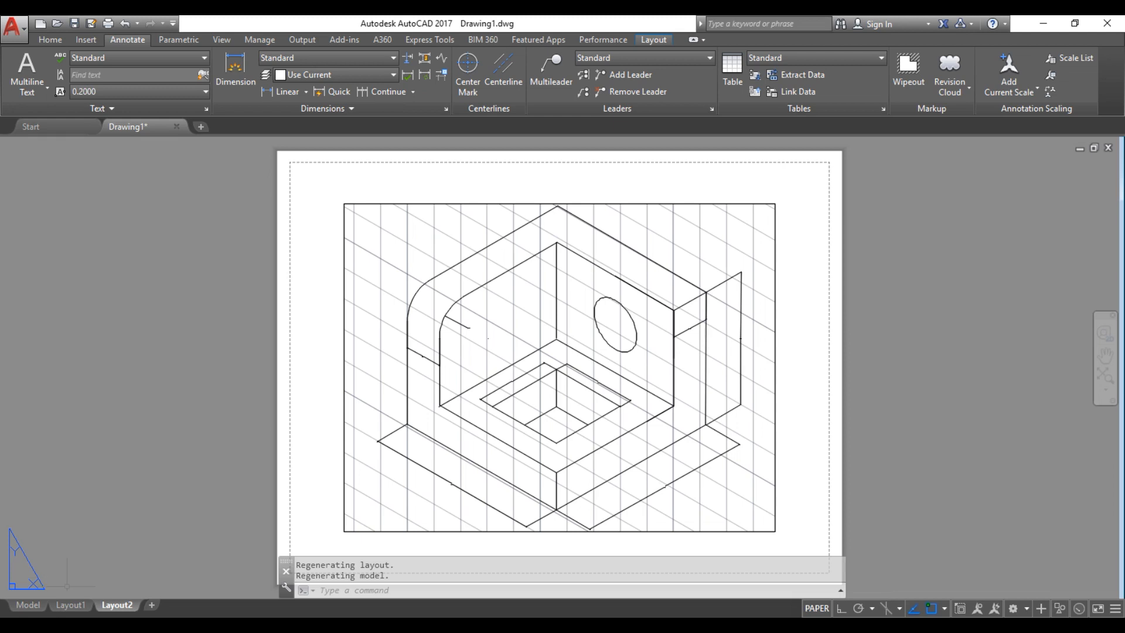
left_click(21, 22)
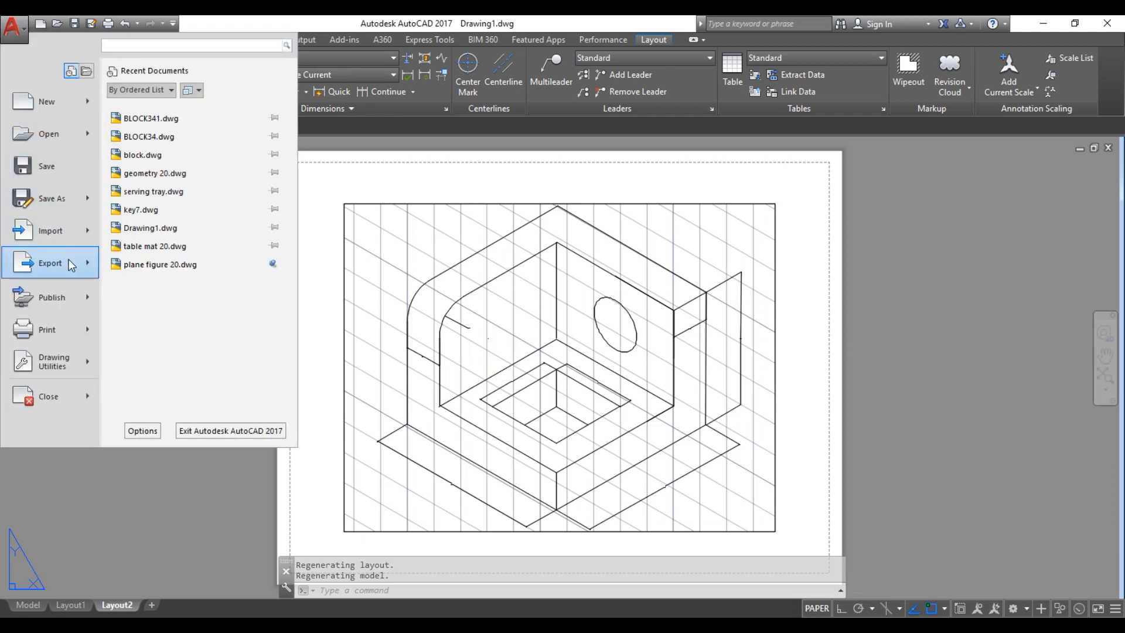
mouse_move(83, 265)
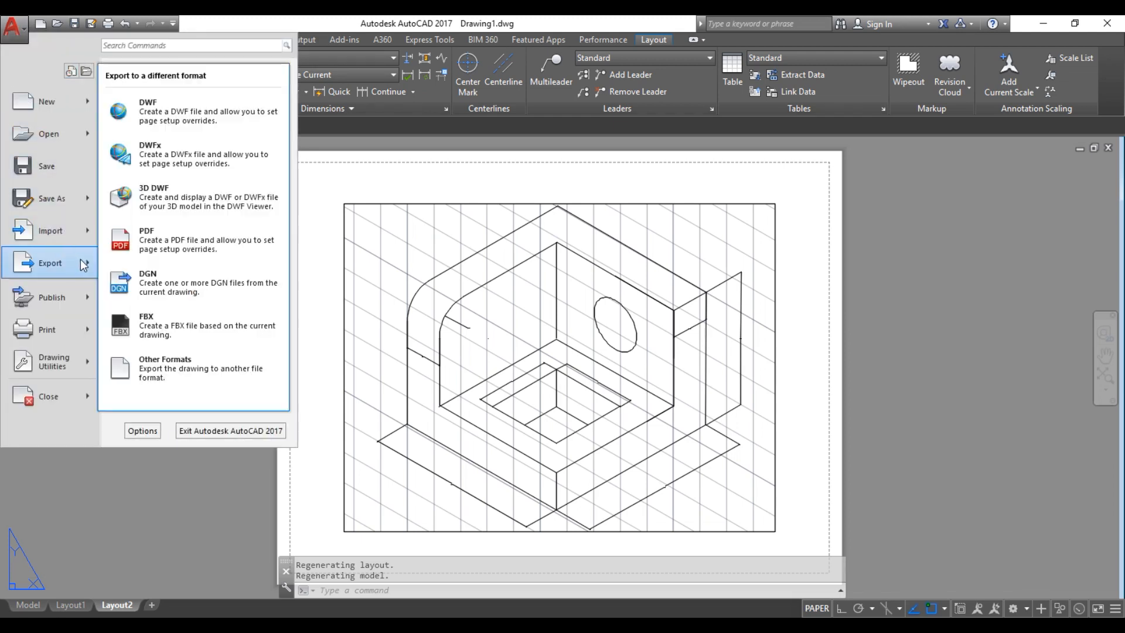
left_click(152, 245)
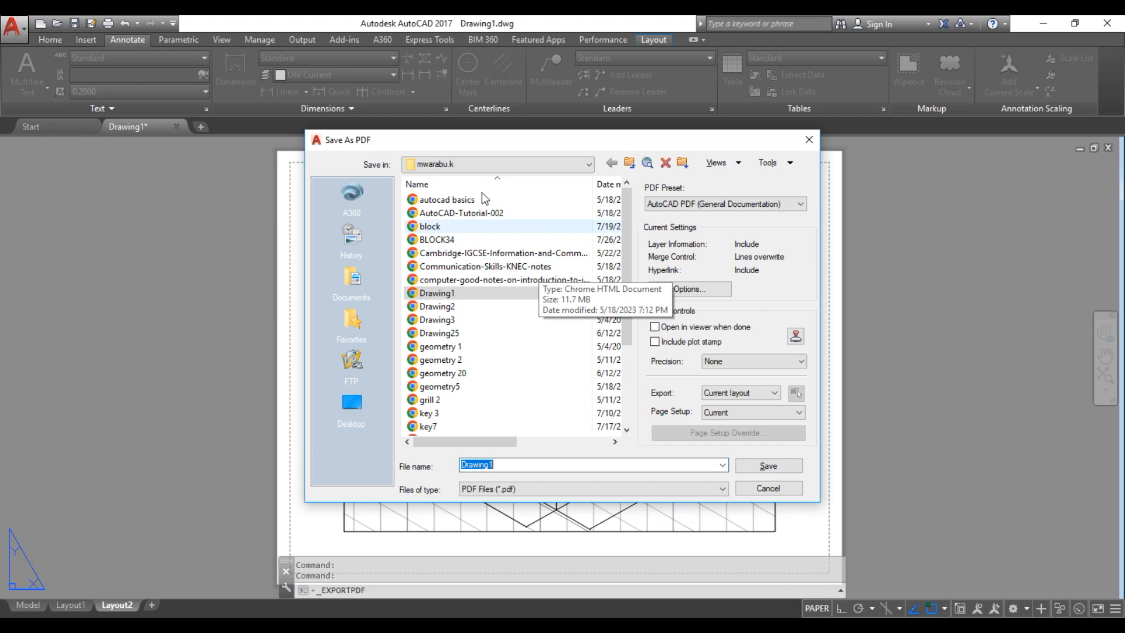
Look up the required file name in the exam paper and save the Layout2 PDF as 3dgeometry on the Desktop
key("alt+Tab")
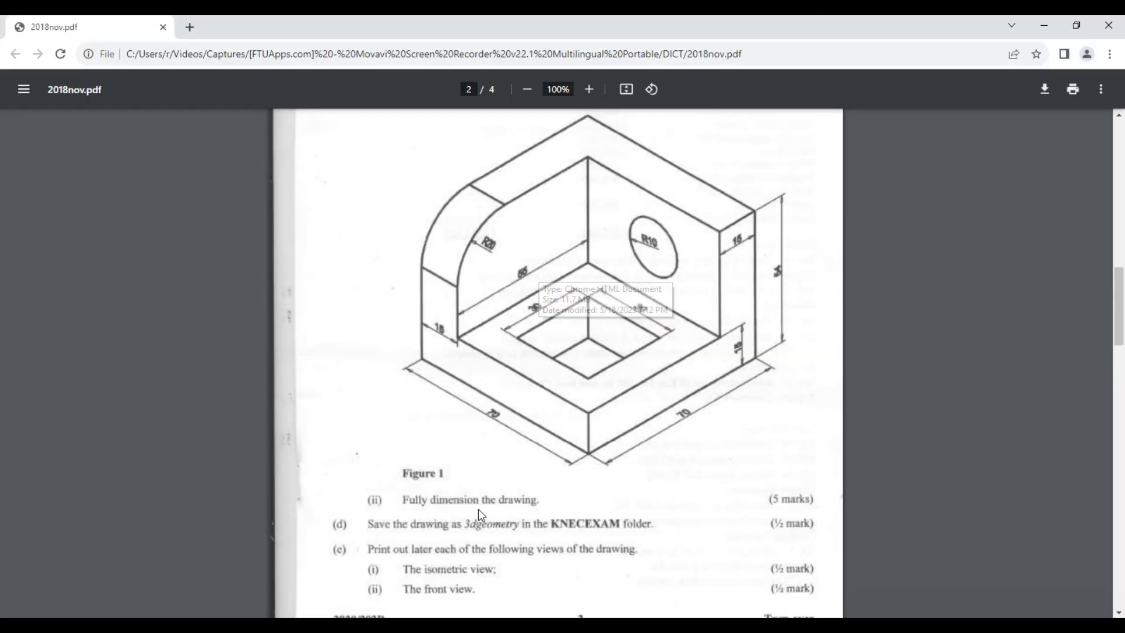
scroll(478, 509, "up", 1)
scroll(430, 561, "down", 2)
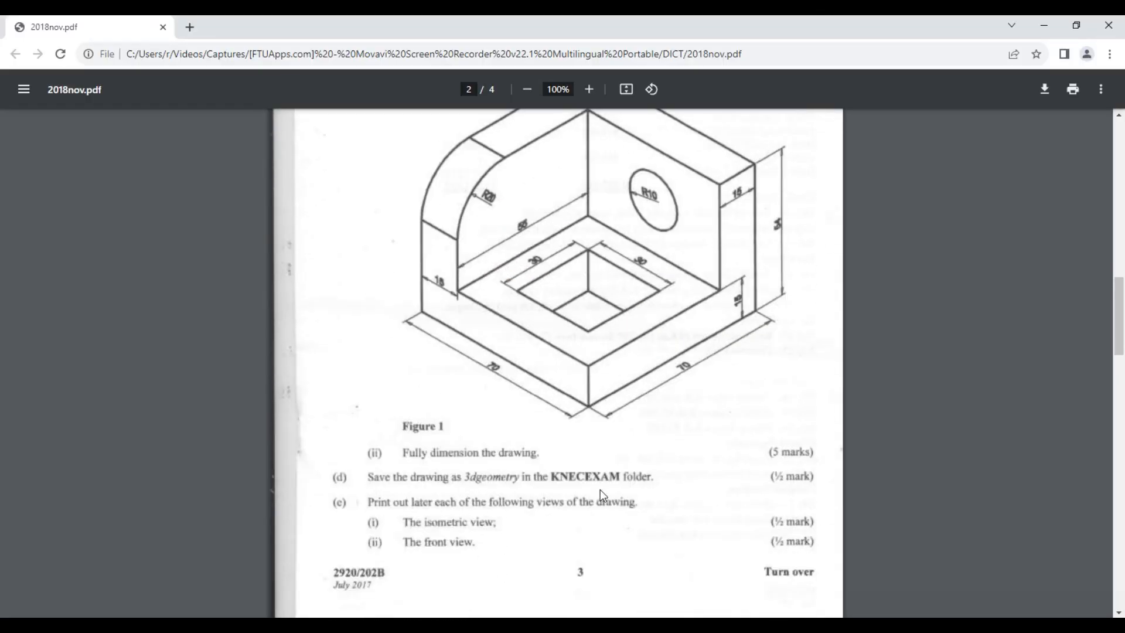
key("alt+Tab")
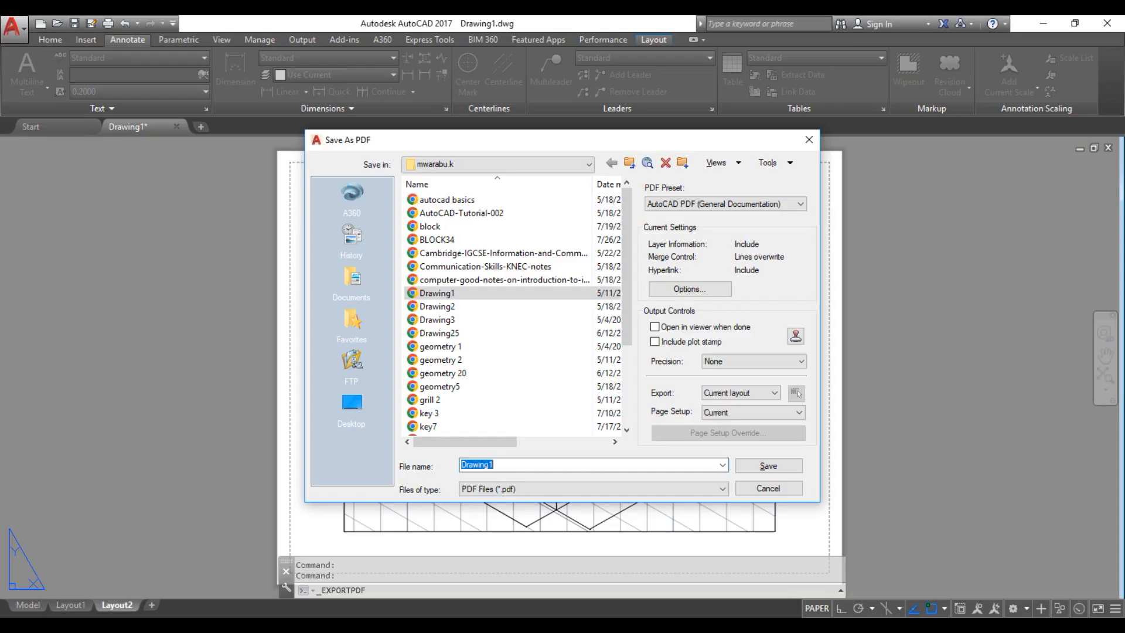
type("3dgeometry")
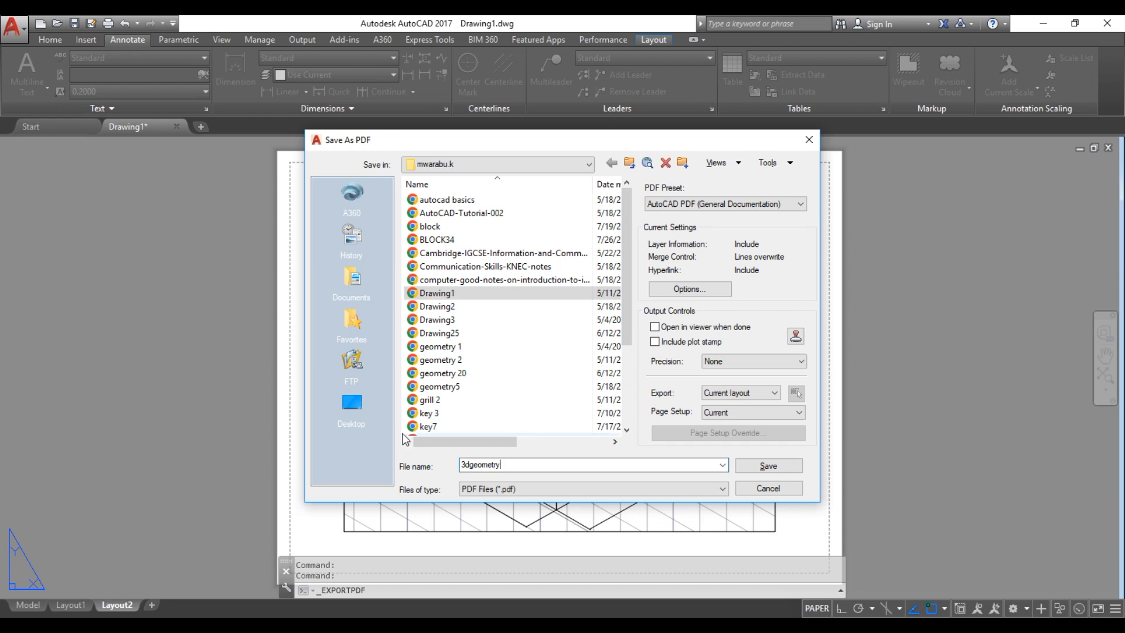
left_click(343, 418)
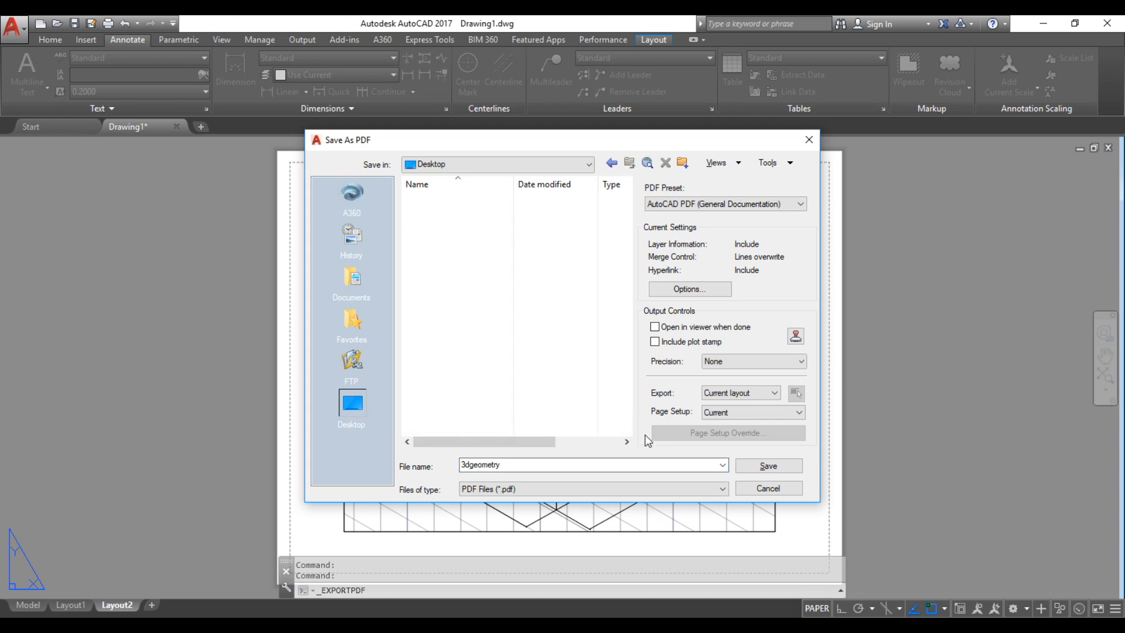
left_click(756, 467)
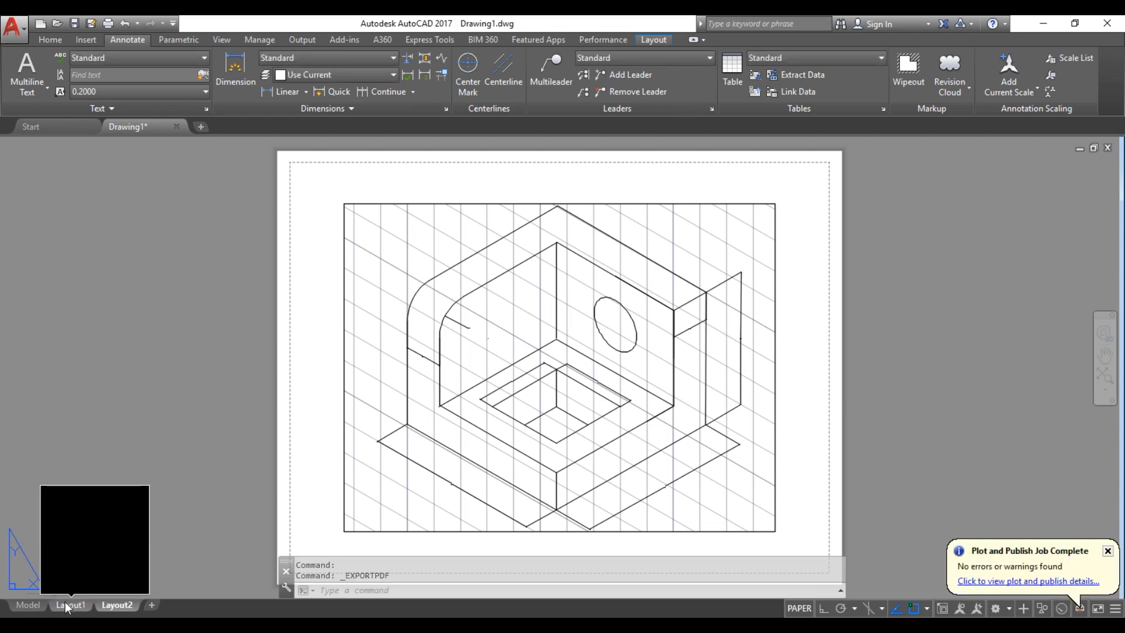
Return to model space, save the drawing as 3dgeometry on the Desktop, and check the remaining instructions in the exam paper
left_click(28, 605)
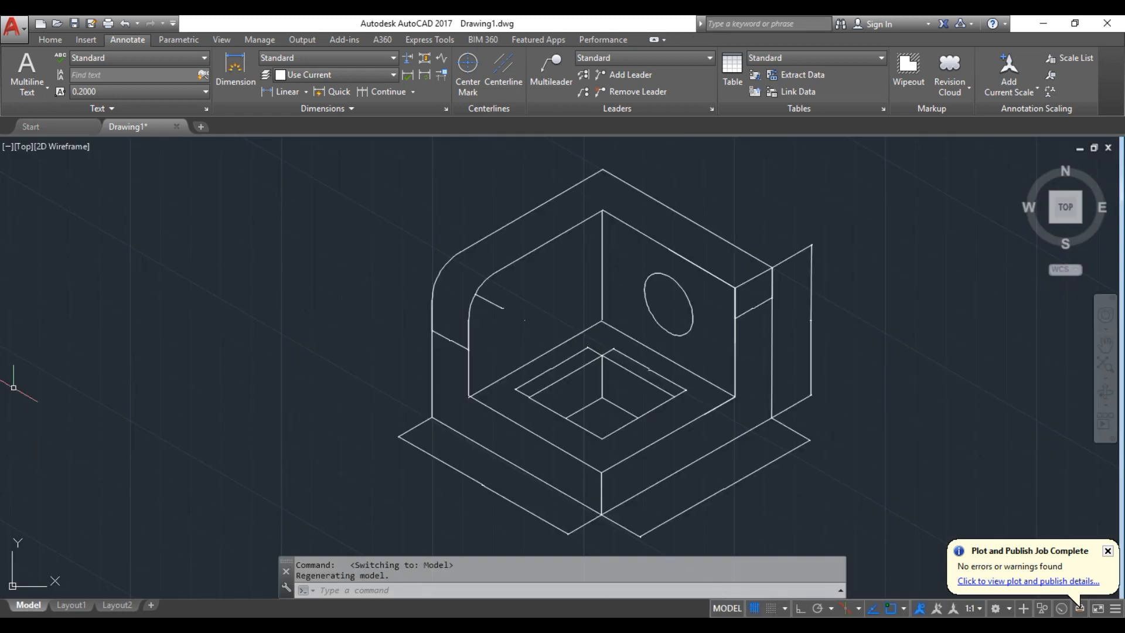
left_click(12, 26)
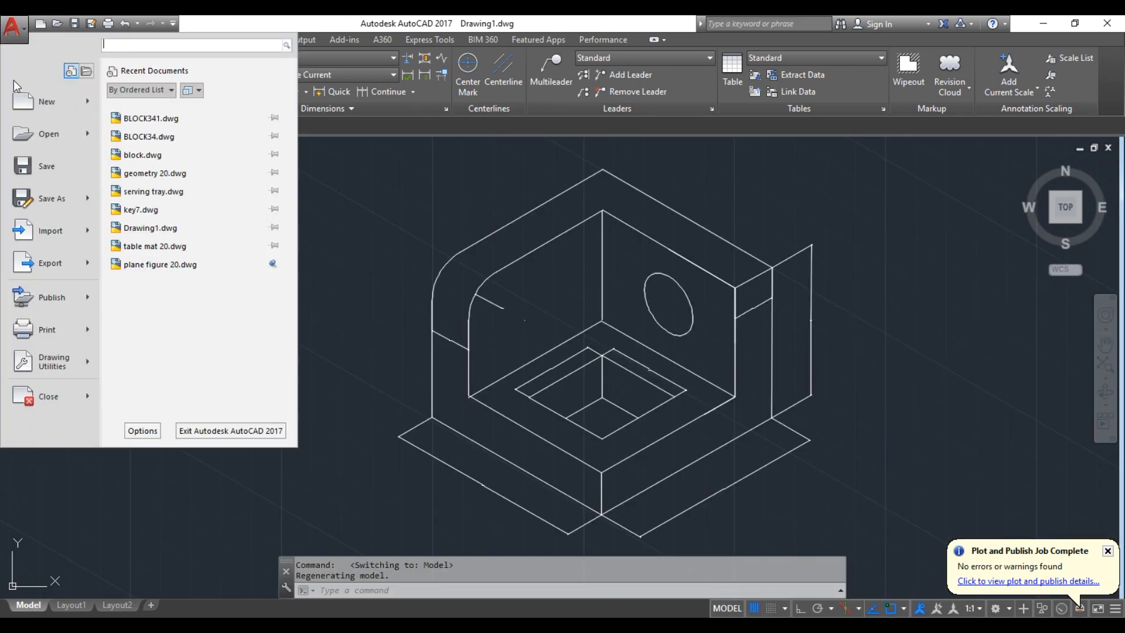
left_click(52, 199)
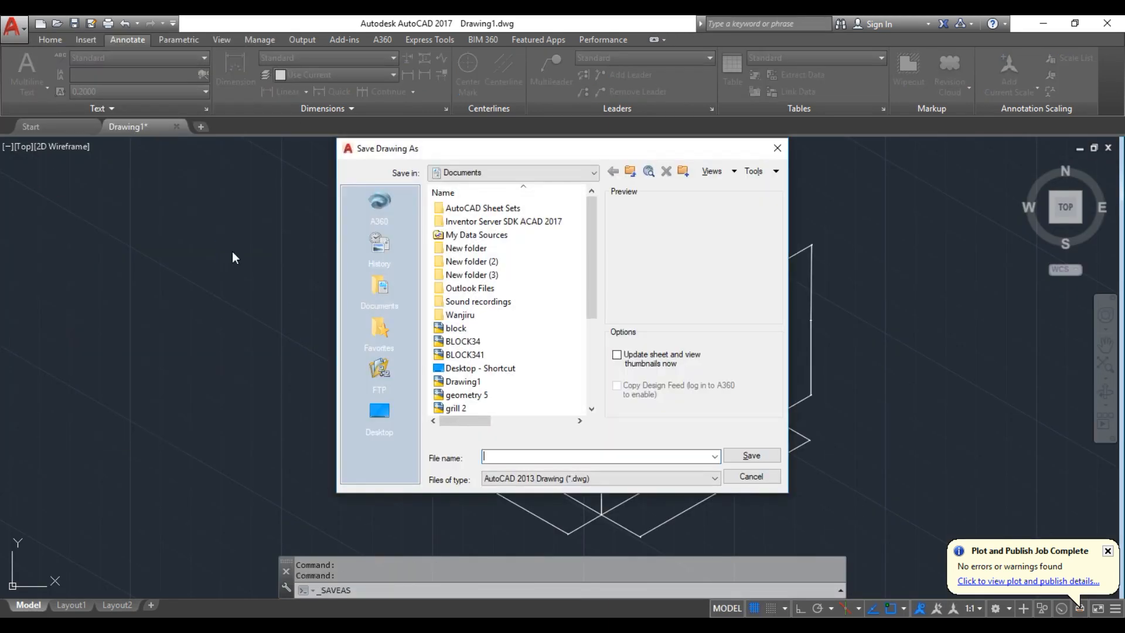
type("3dgeometry")
left_click(389, 418)
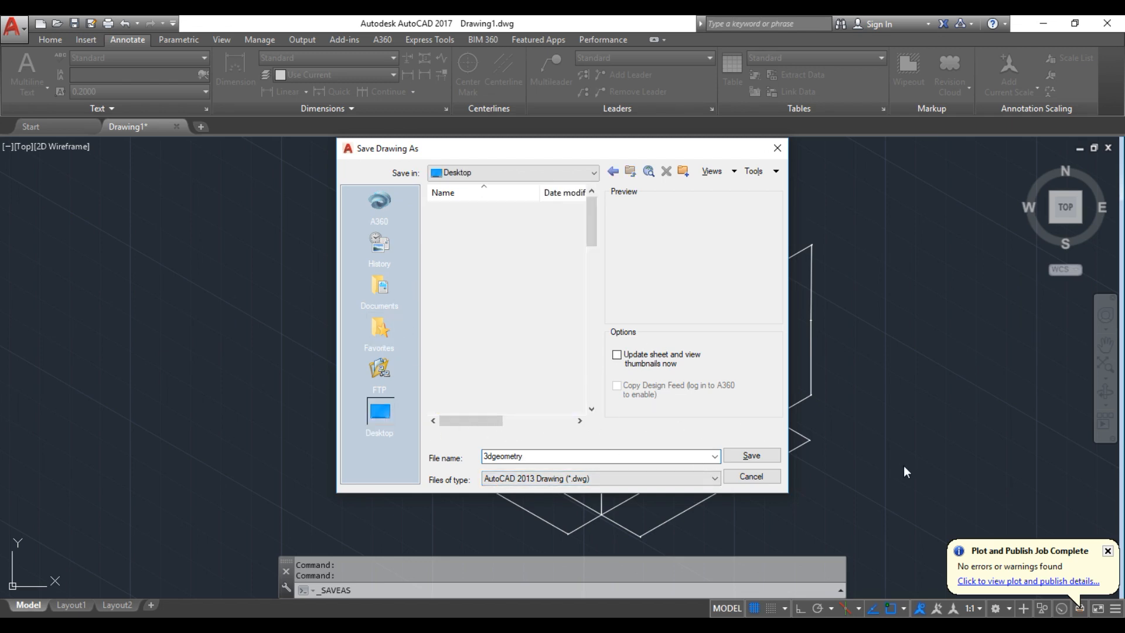
left_click(753, 456)
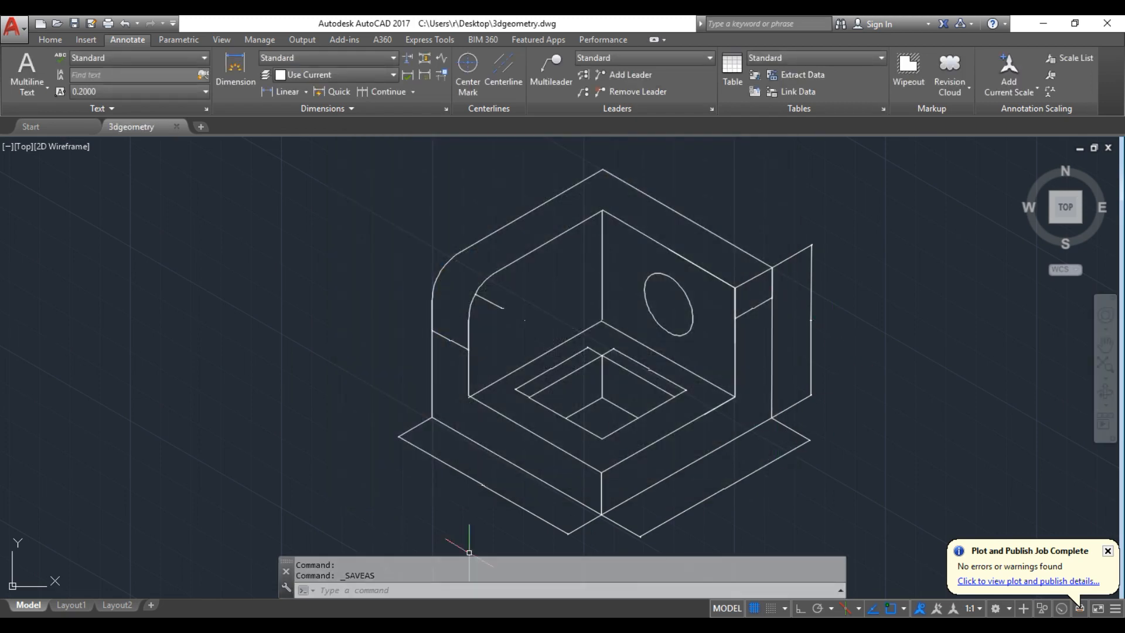
key("alt+Tab")
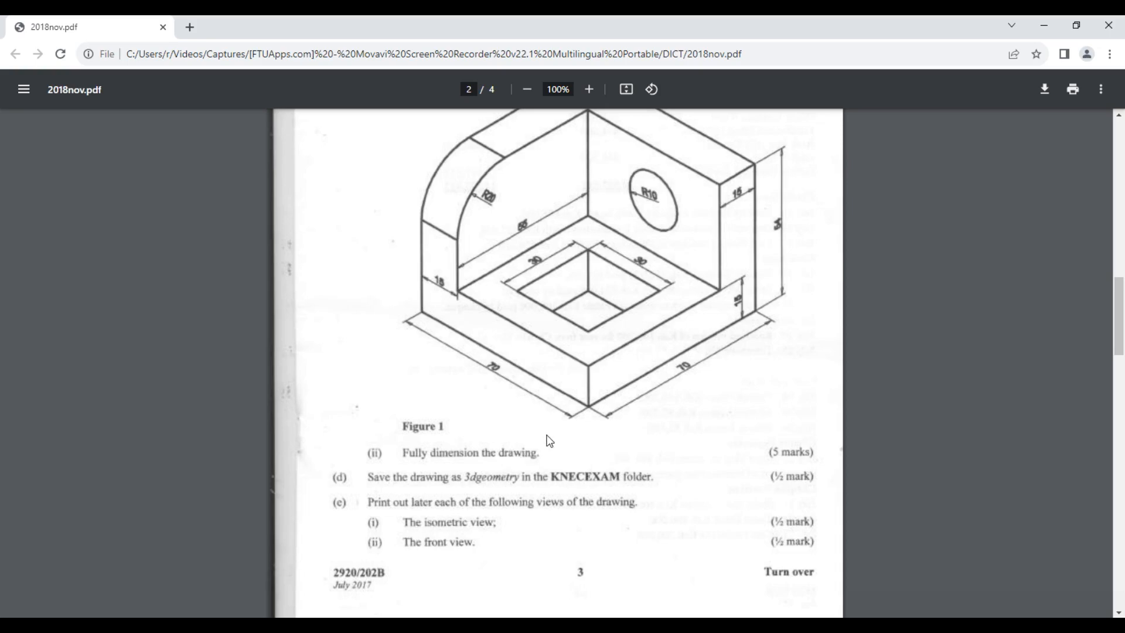
key("alt+Tab")
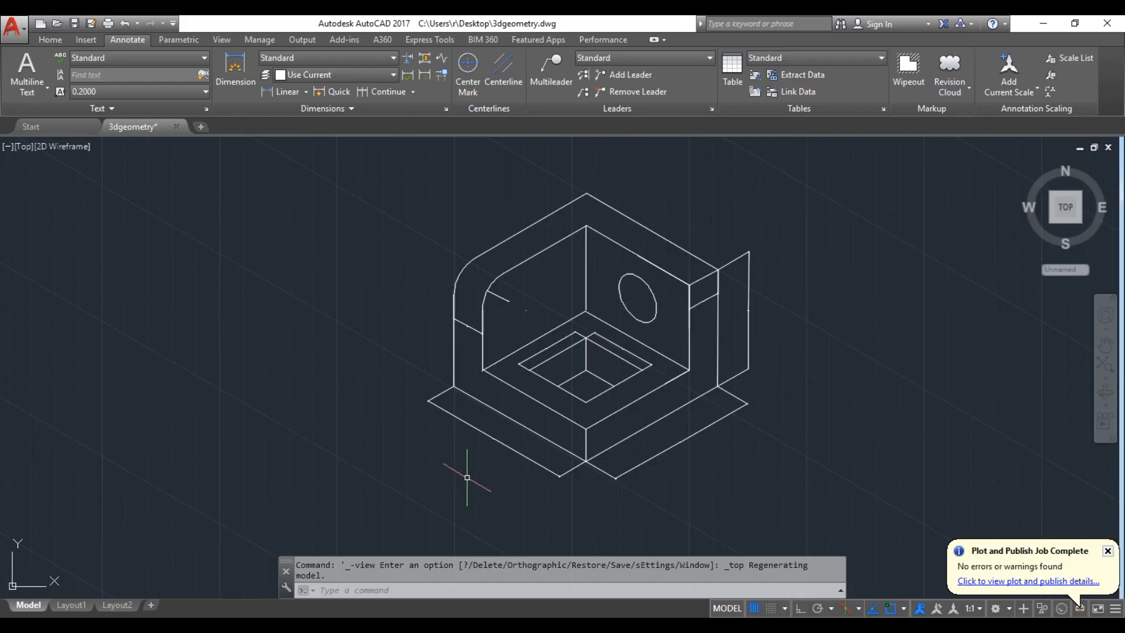